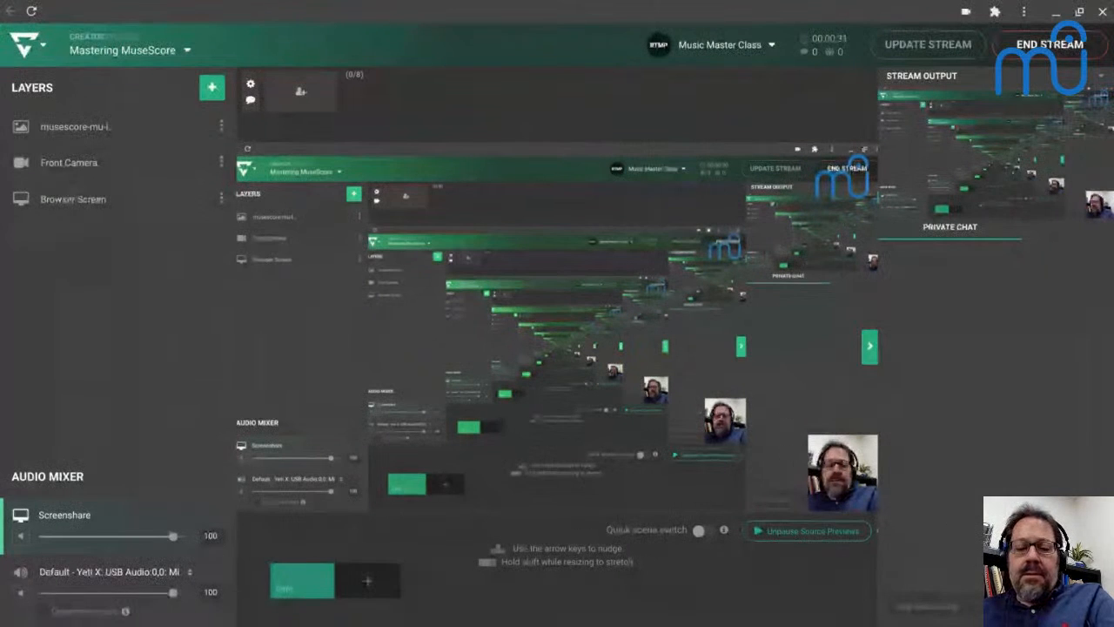
mouse_move(633, 624)
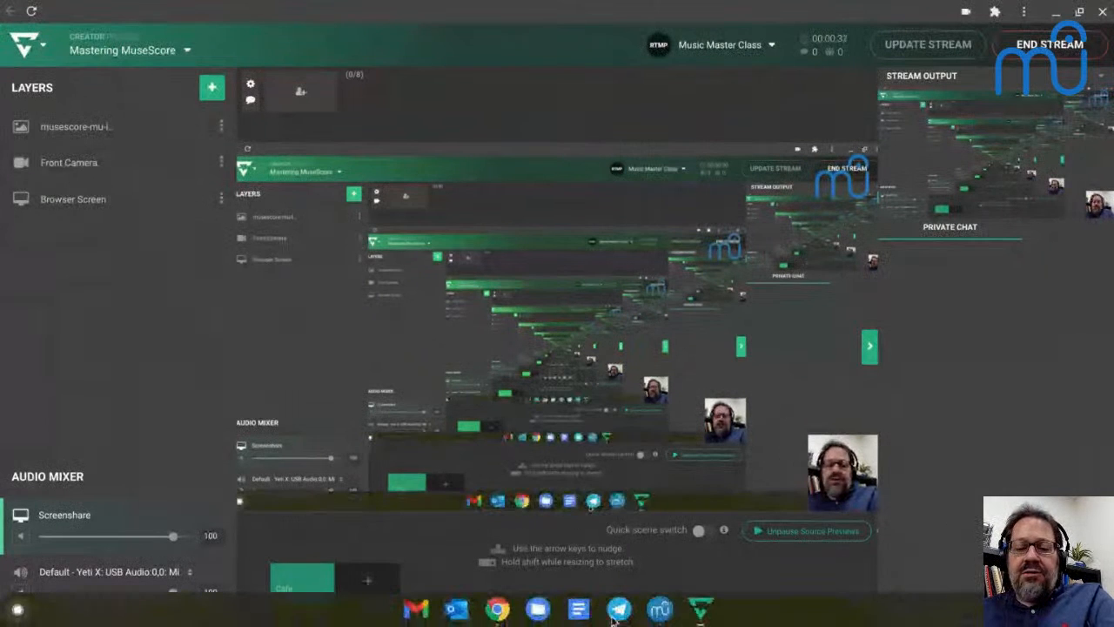
left_click(661, 610)
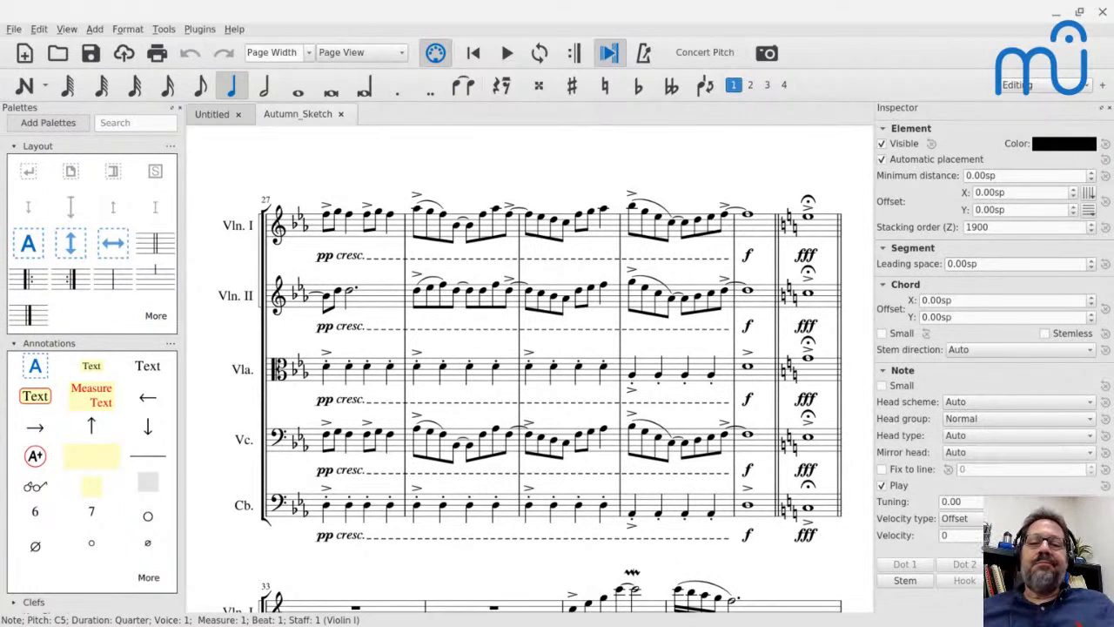
key("alt+Tab")
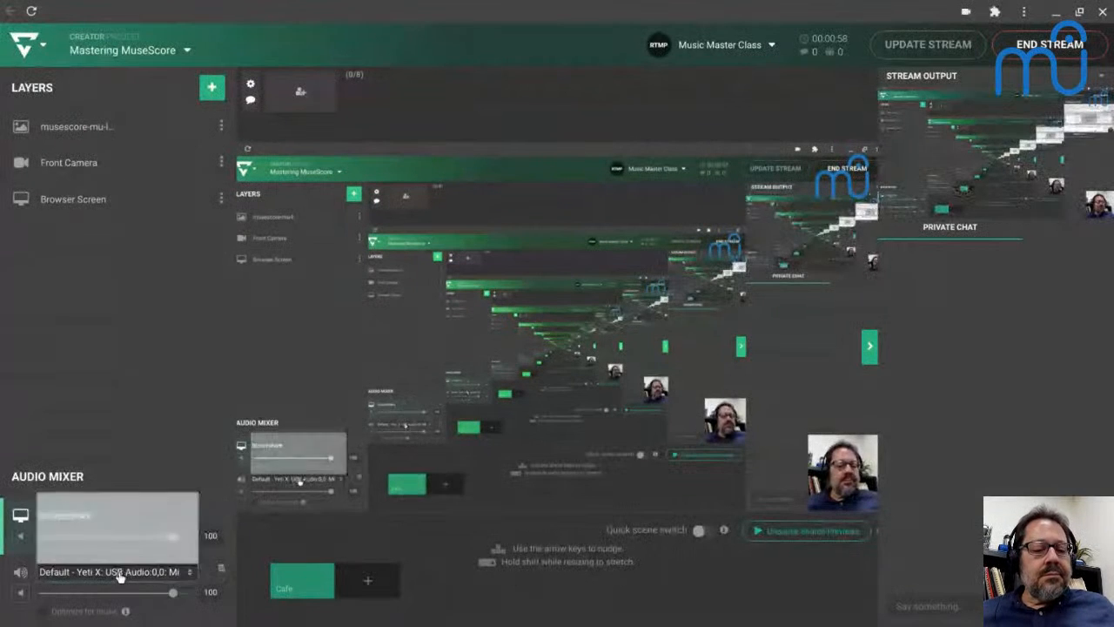
Switch the stream's microphone source to Internal Mic and back to Default - Yeti X: USB Audio:0,0: Mic.
left_click(112, 570)
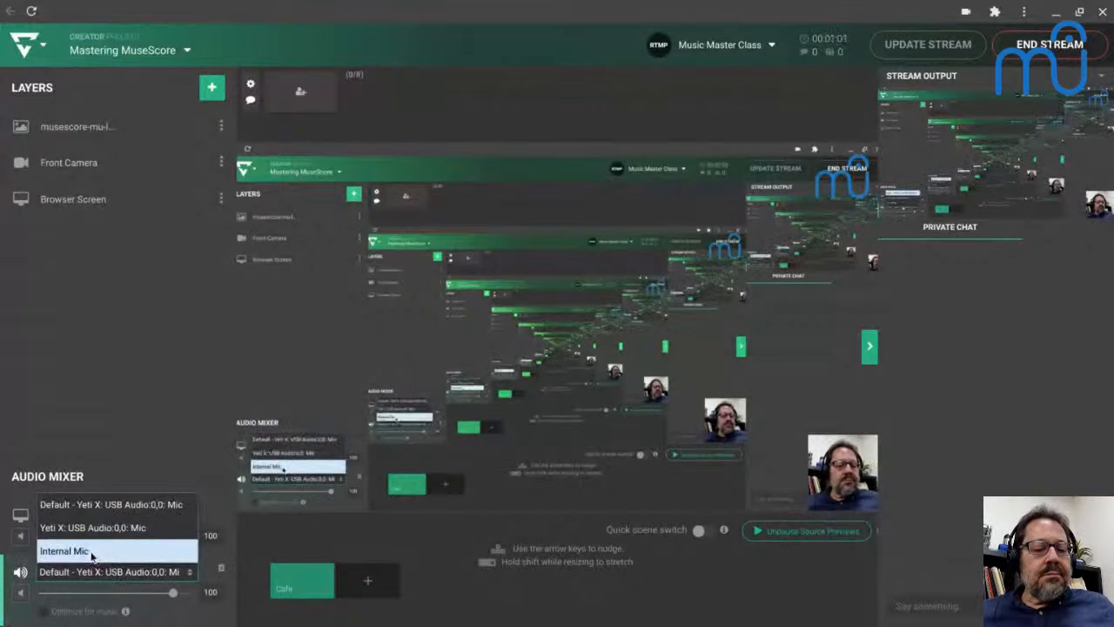
left_click(90, 575)
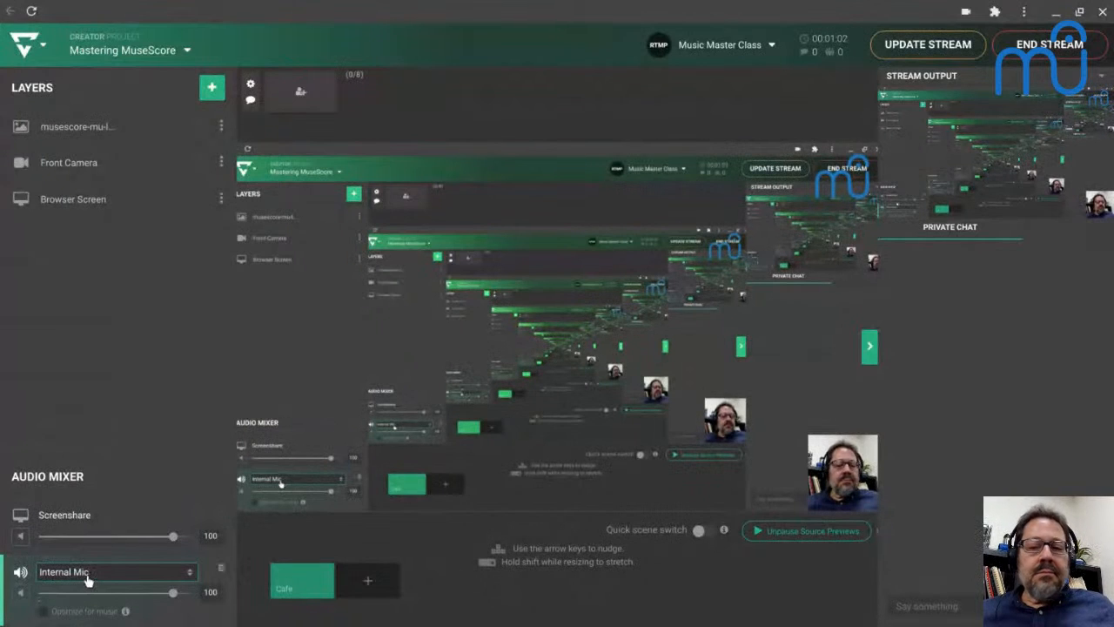
left_click(87, 579)
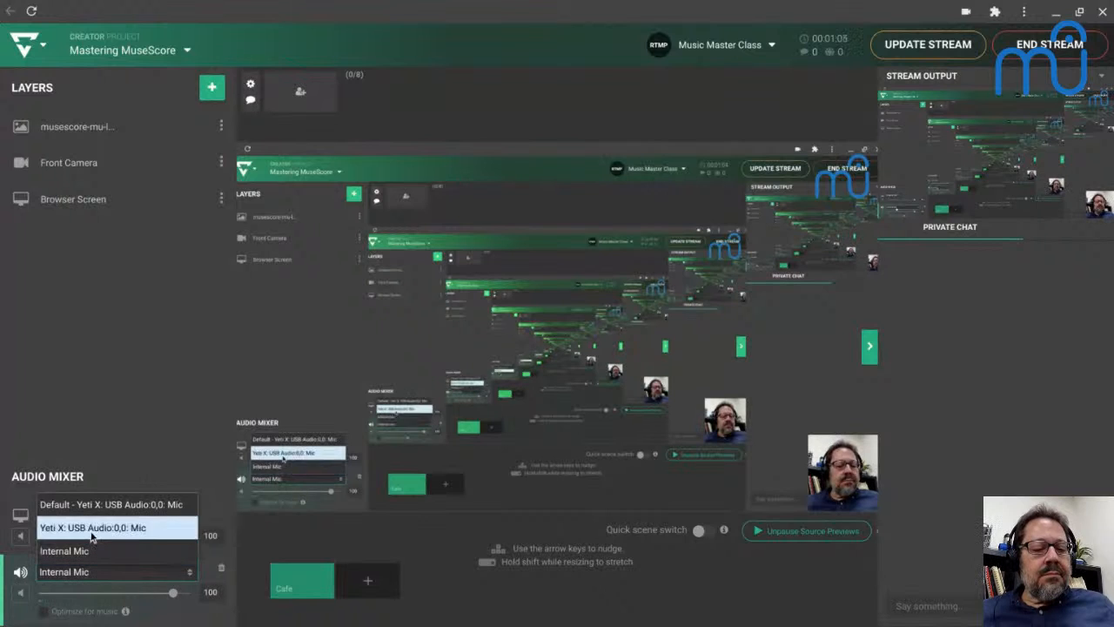
left_click(101, 505)
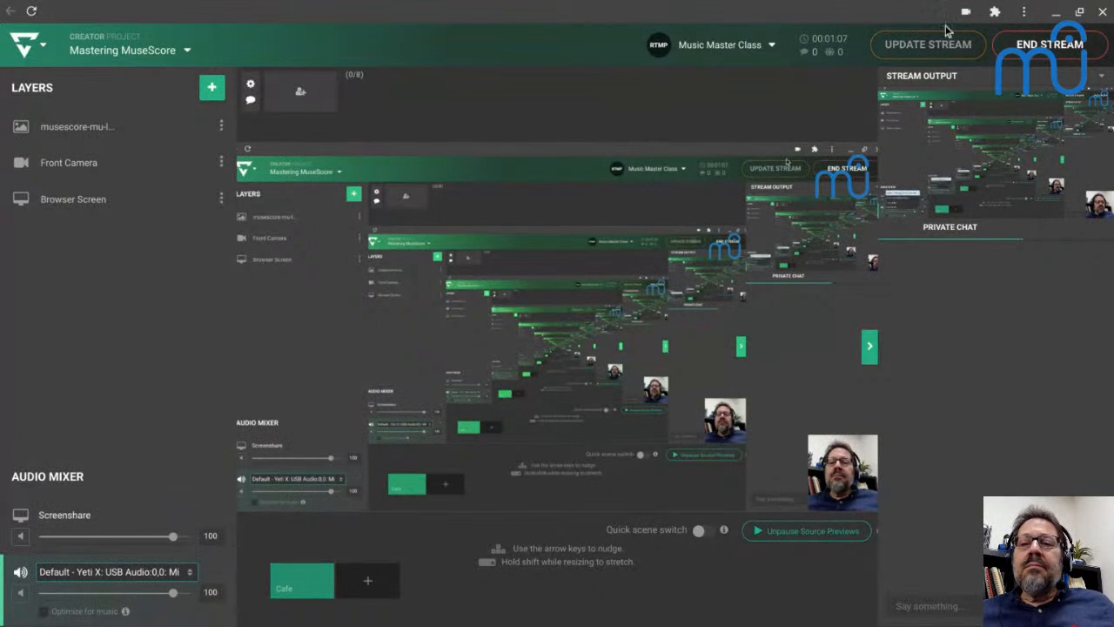
Set the stream's microphone source to Yeti X: USB Audio:0,0: Mic and update the live stream.
left_click(58, 570)
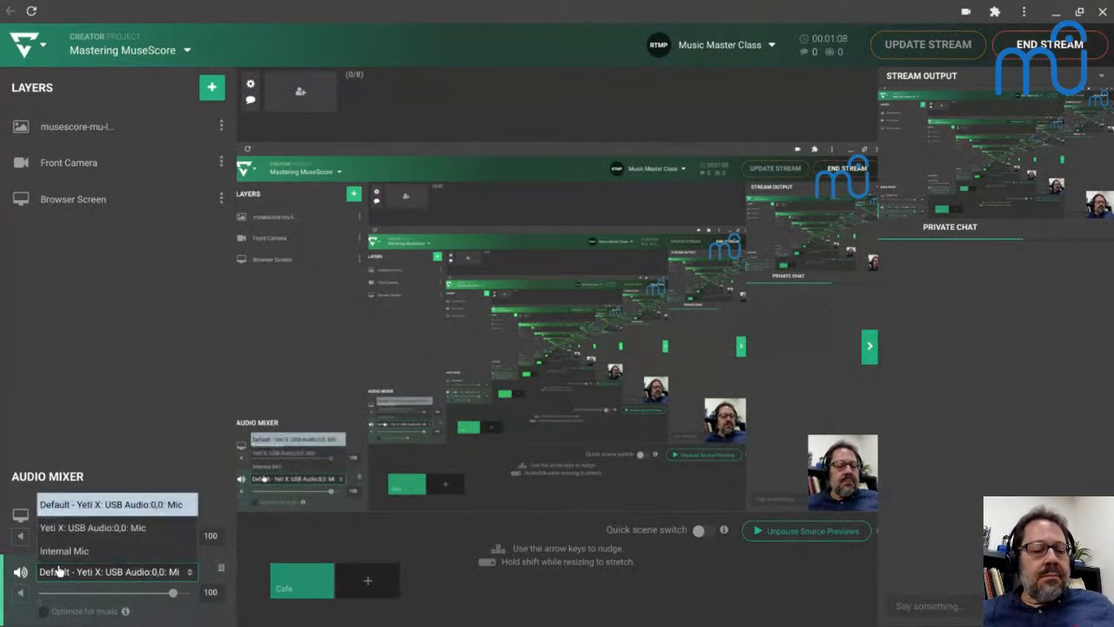
left_click(65, 527)
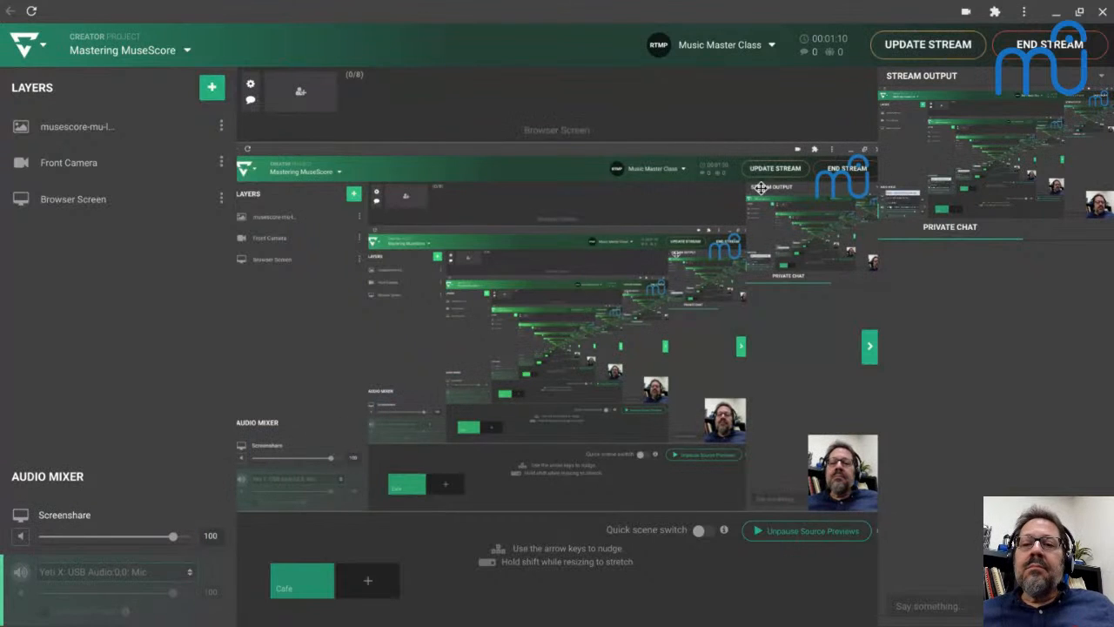
left_click(926, 47)
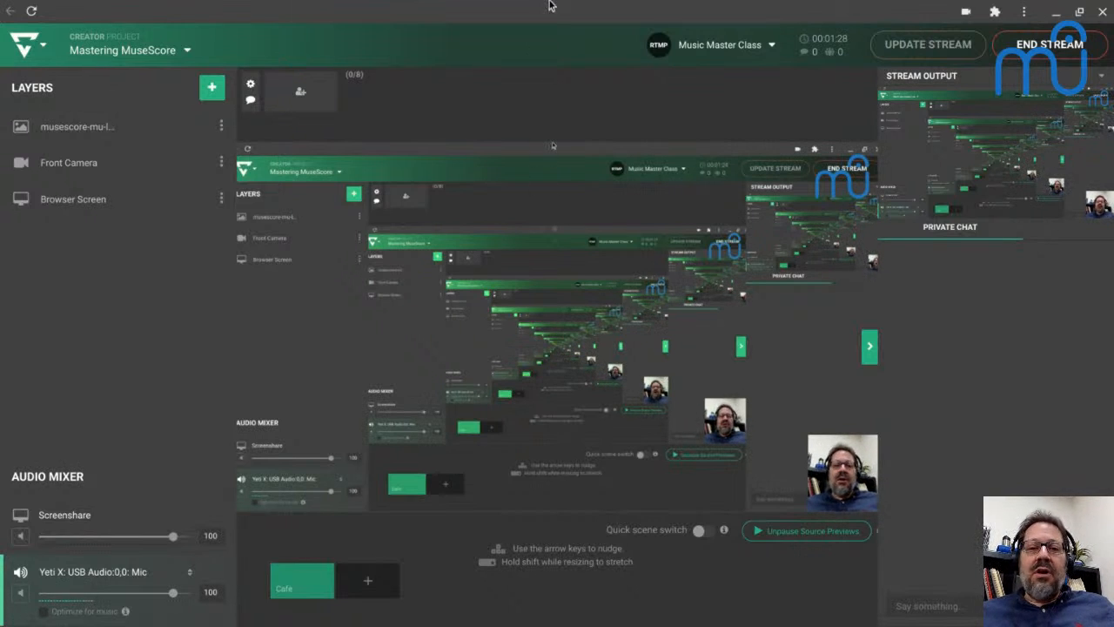
Switch to MuseScore, return to the start of the Autumn_Sketch score and select the first Violin II measure.
key("alt+Tab")
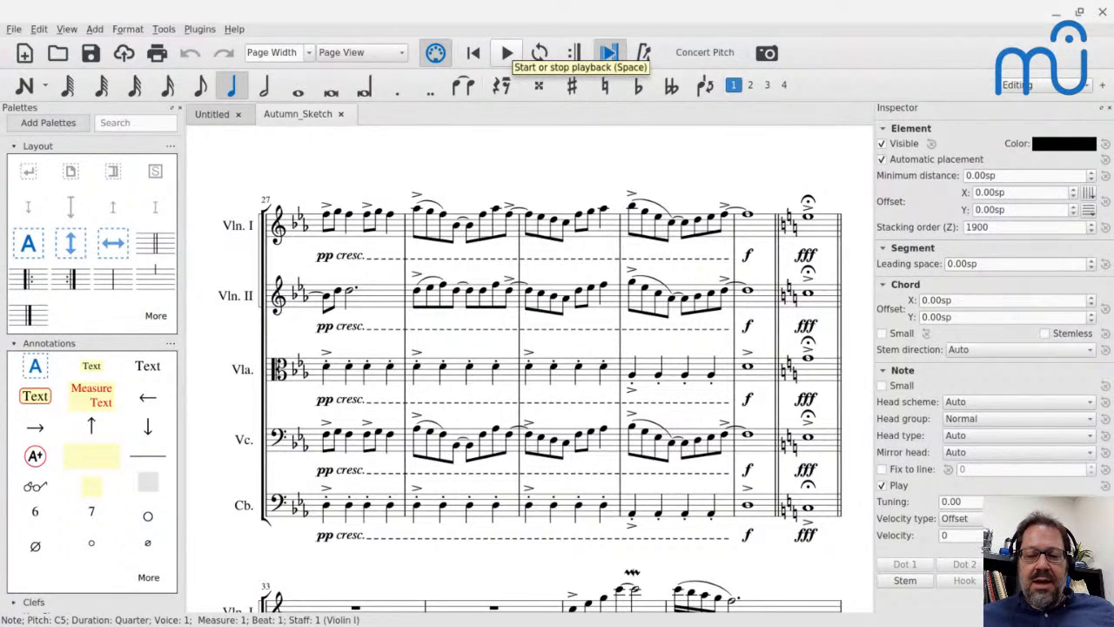
left_click(508, 54)
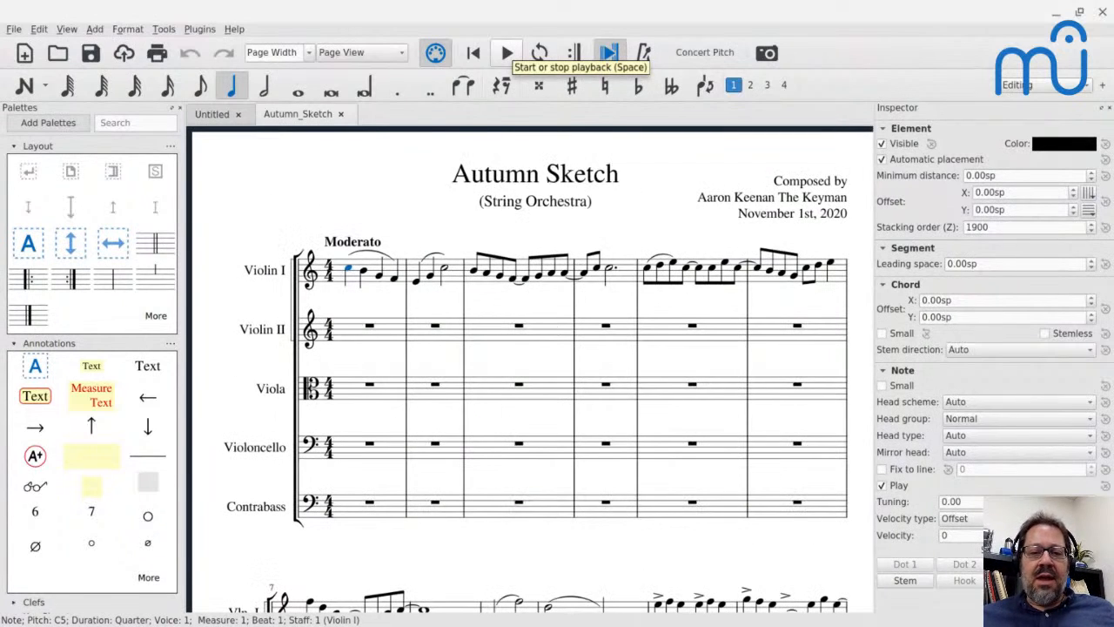
left_click(357, 344)
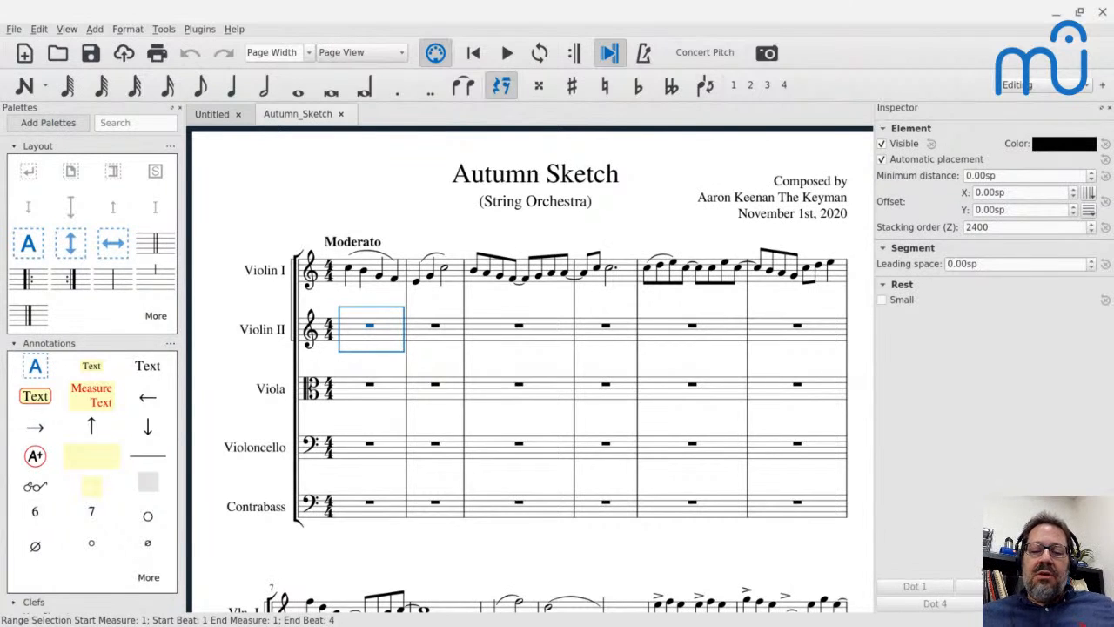
Play the score from measure 20 of the Violin I staff through to the ending.
scroll(531, 369, "down", 10)
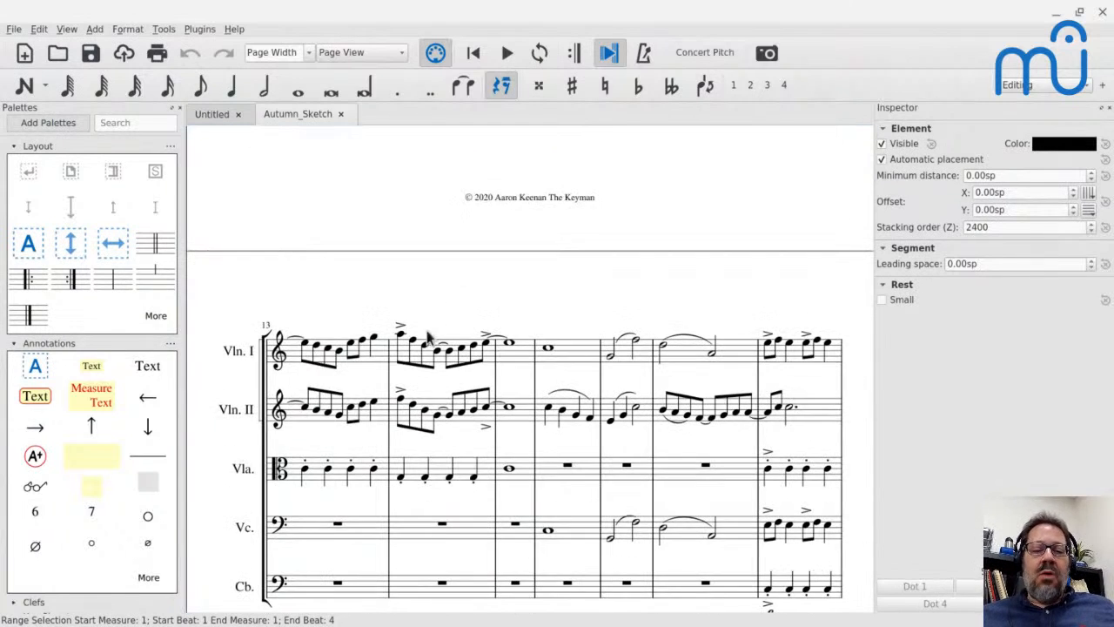
scroll(429, 337, "down", 8)
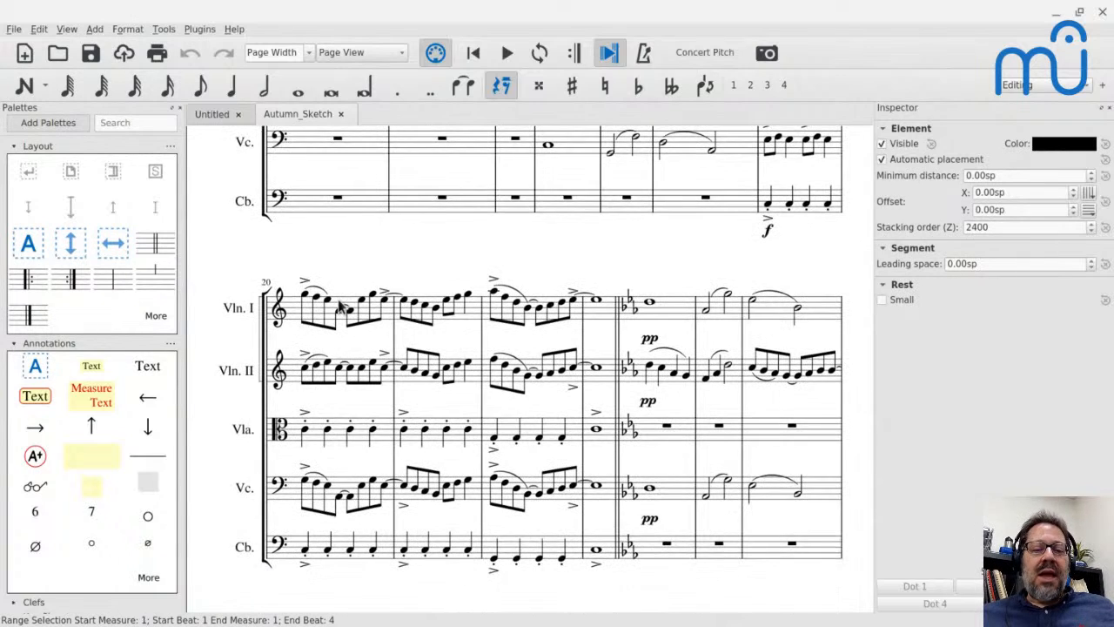
left_click(309, 312)
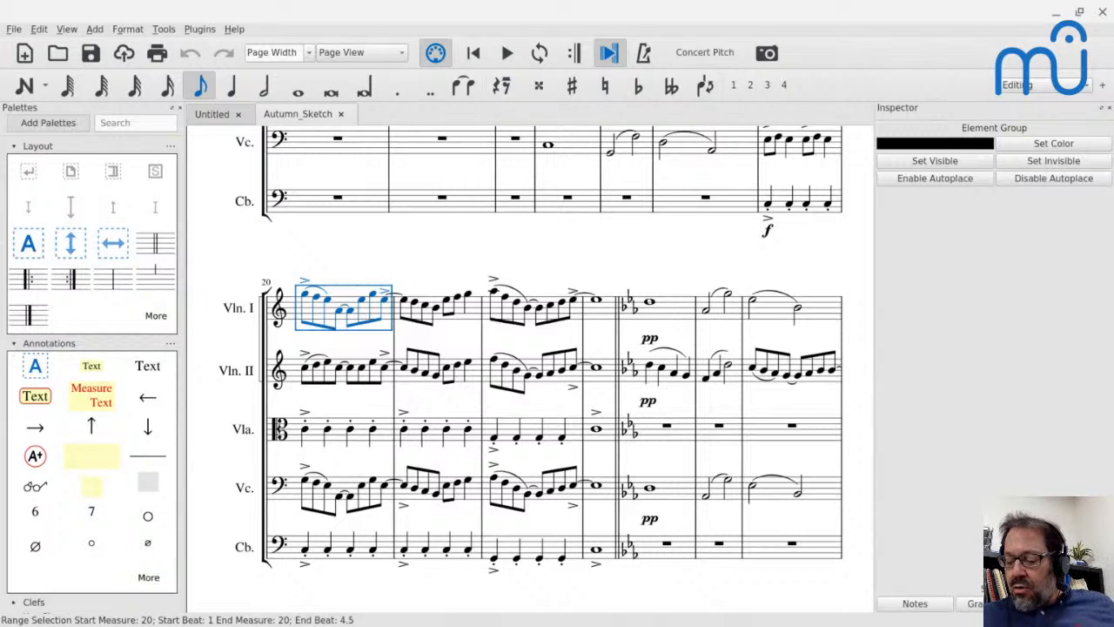
key("space")
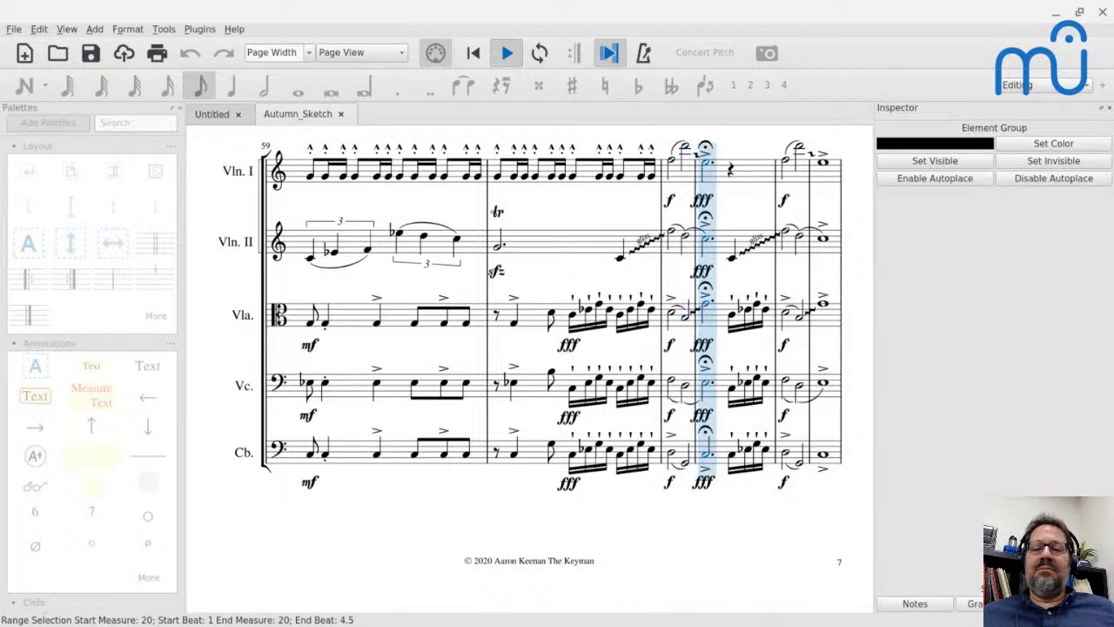
key("space")
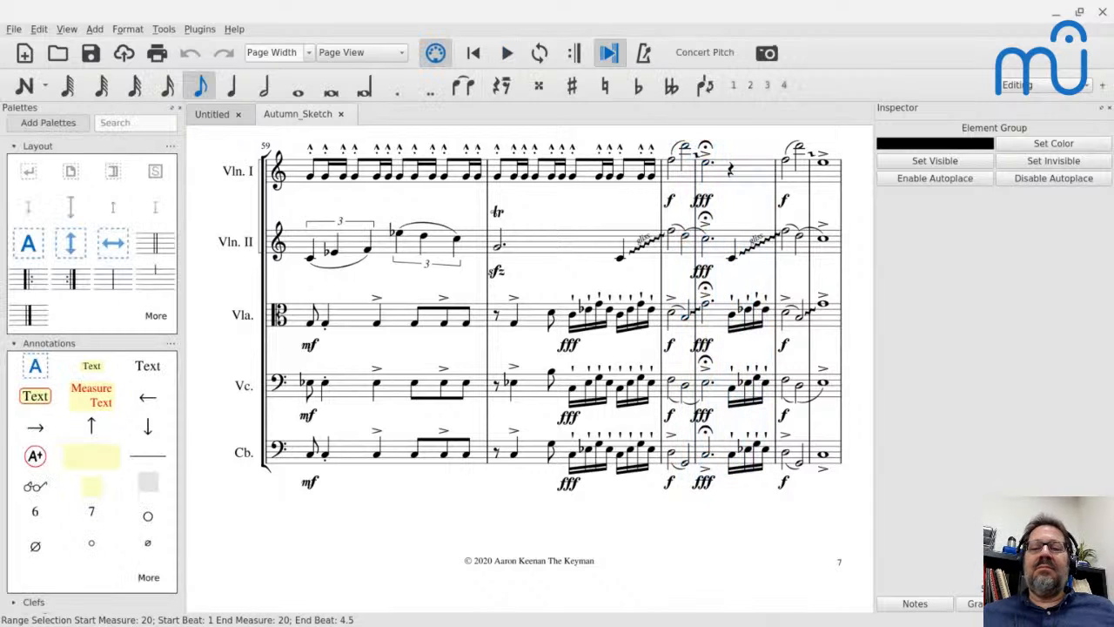
key("space")
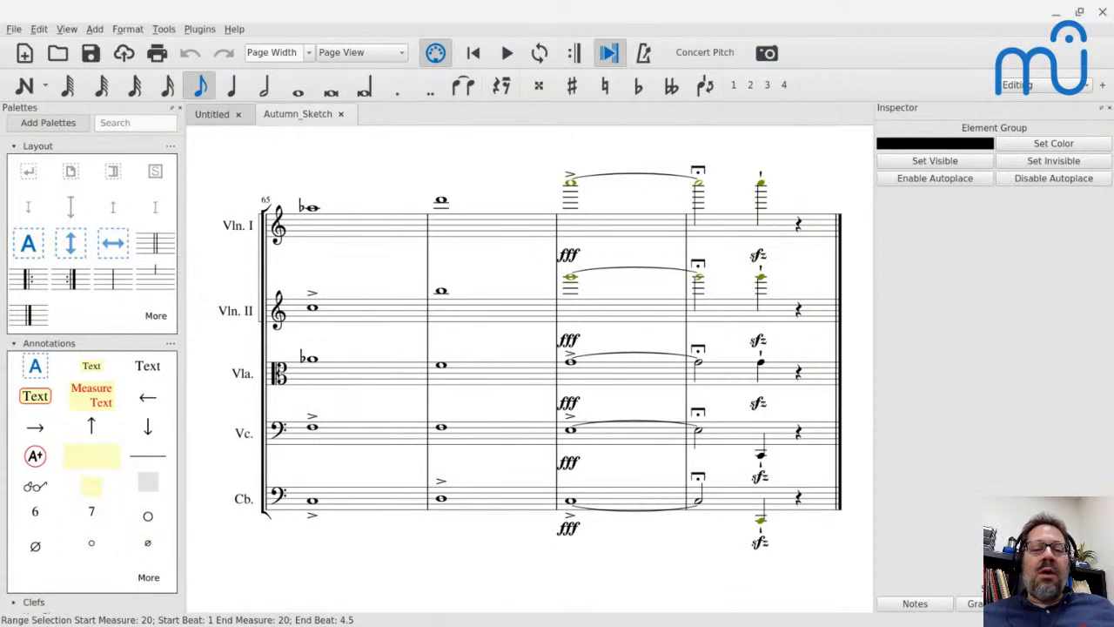
Return to the score's opening, select Violin I's first measure, and go through the pages to the final system at measure 65.
key("ctrl+Home")
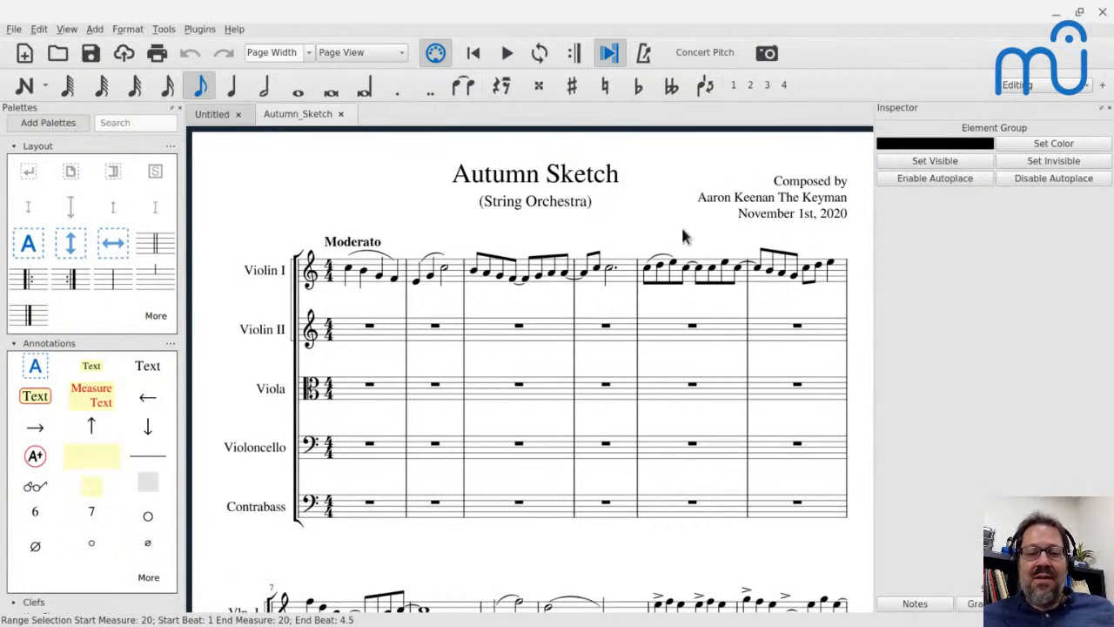
left_click(356, 288)
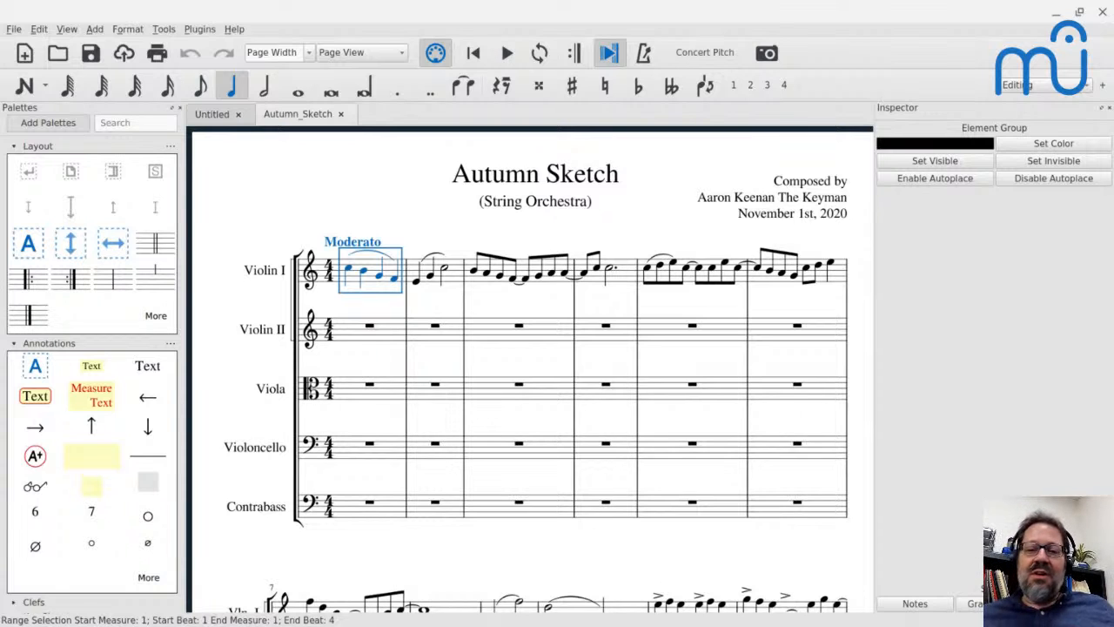
key("End")
scroll(530, 369, "down", 20)
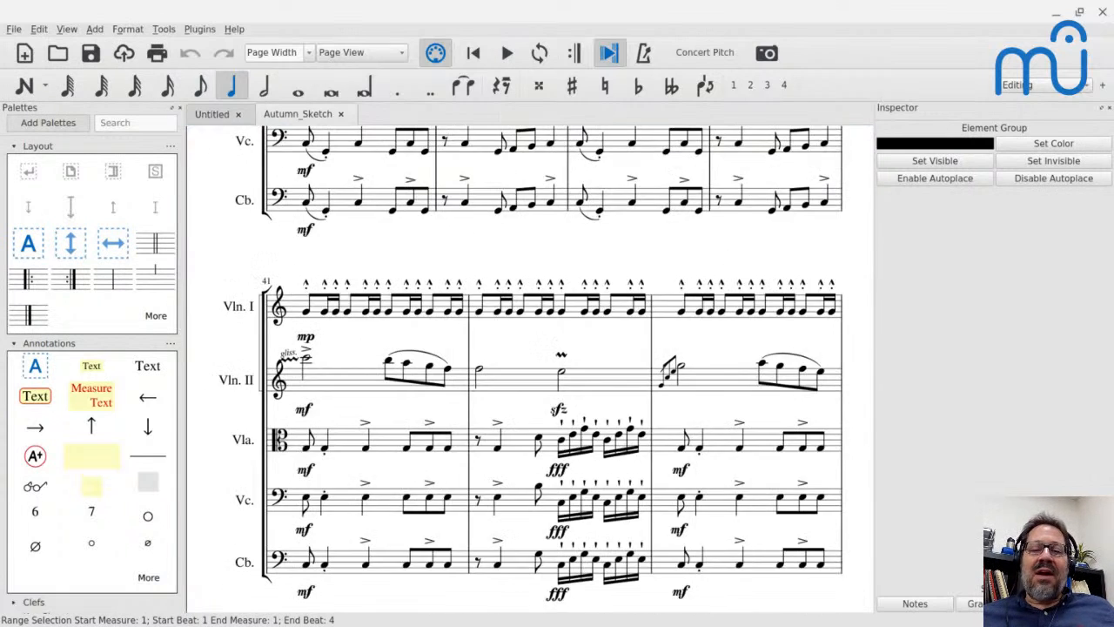
scroll(483, 281, "down", 20)
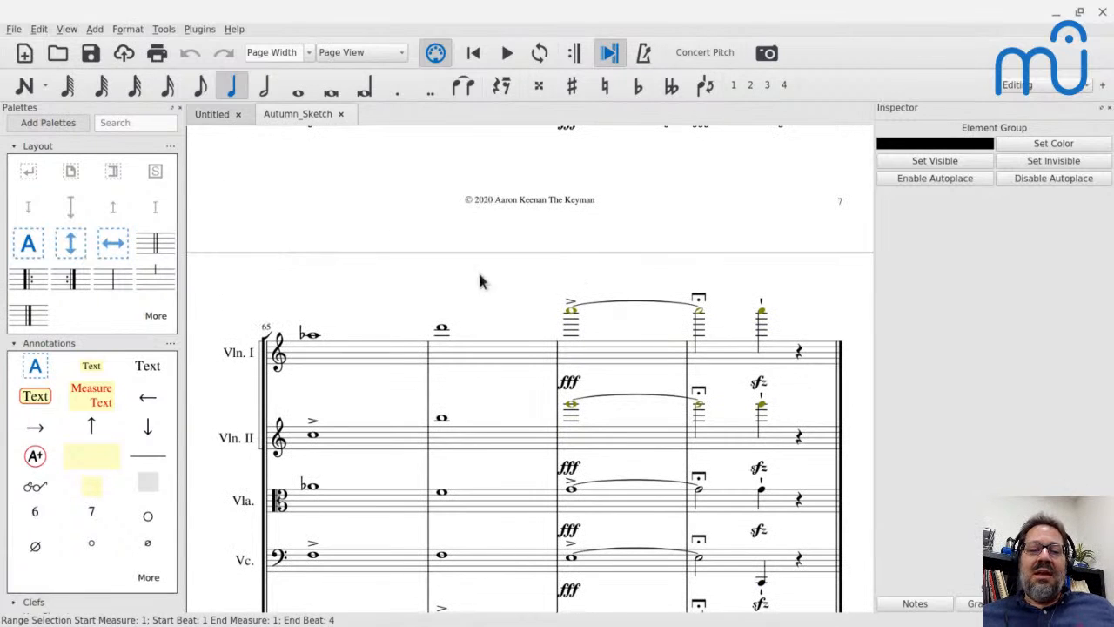
Lower the Violin I whole note in measure 67 by an octave and raise it back by an octave.
left_click(571, 322)
left_click(538, 317)
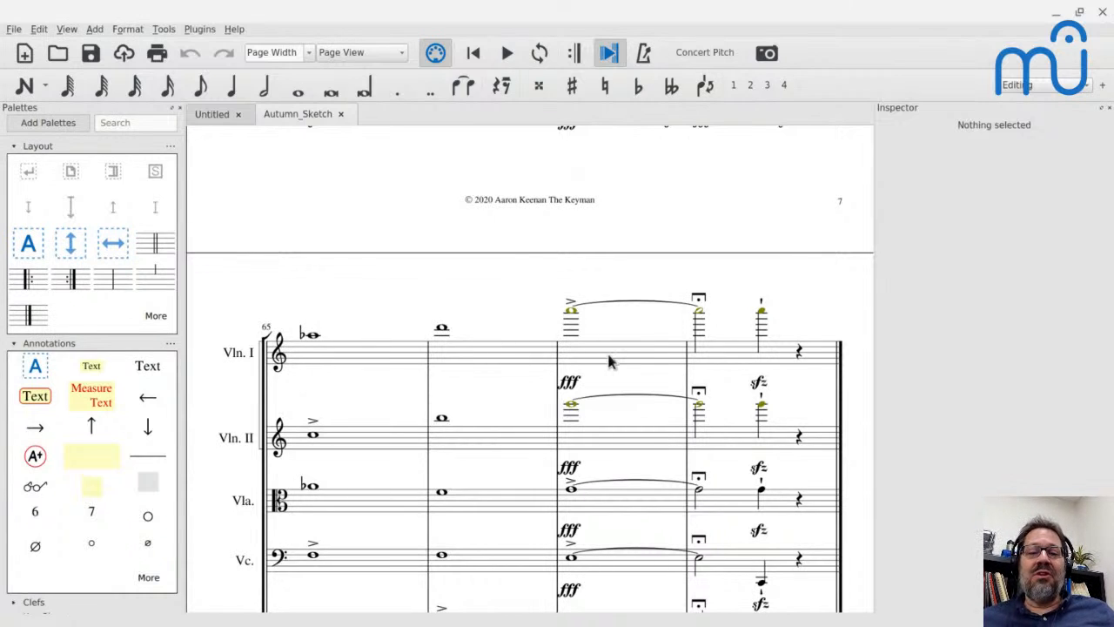
left_click(572, 318)
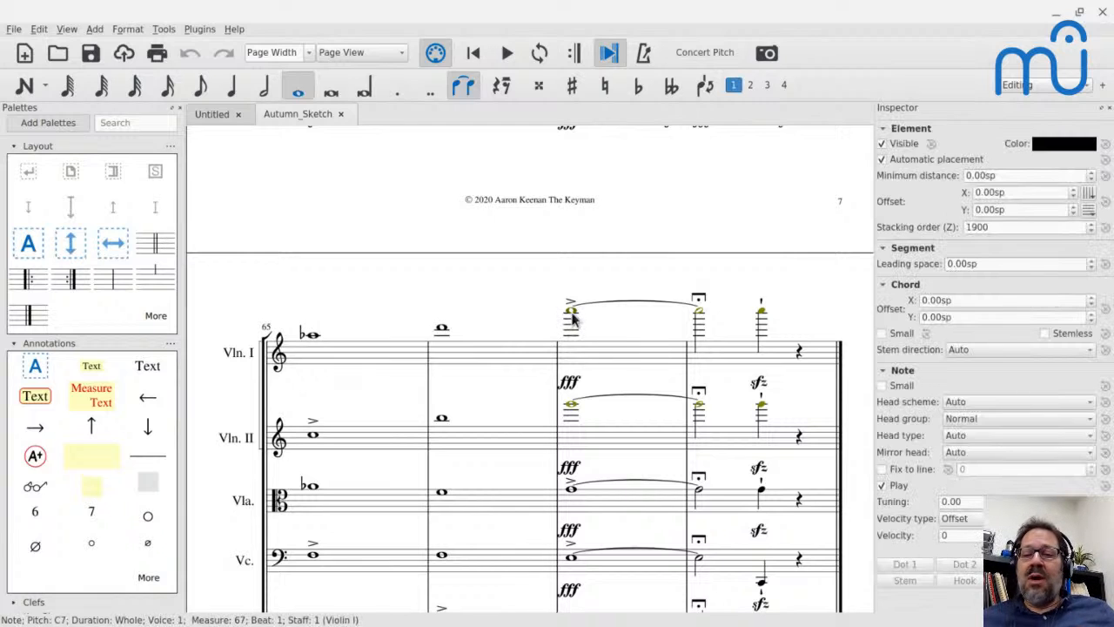
key("ctrl+Down")
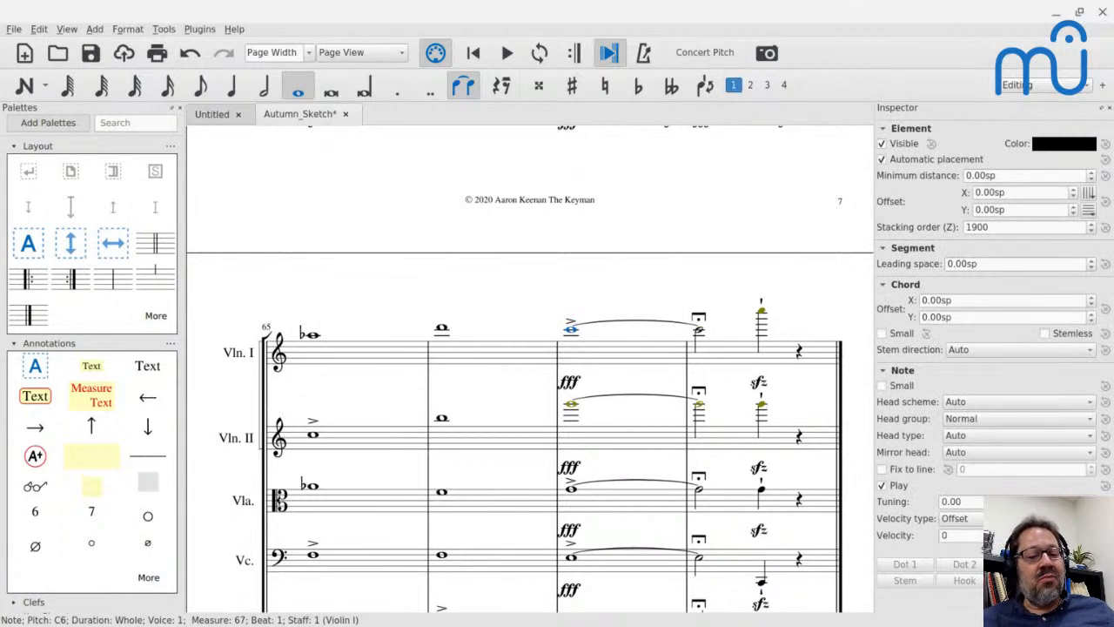
key("ctrl+Up")
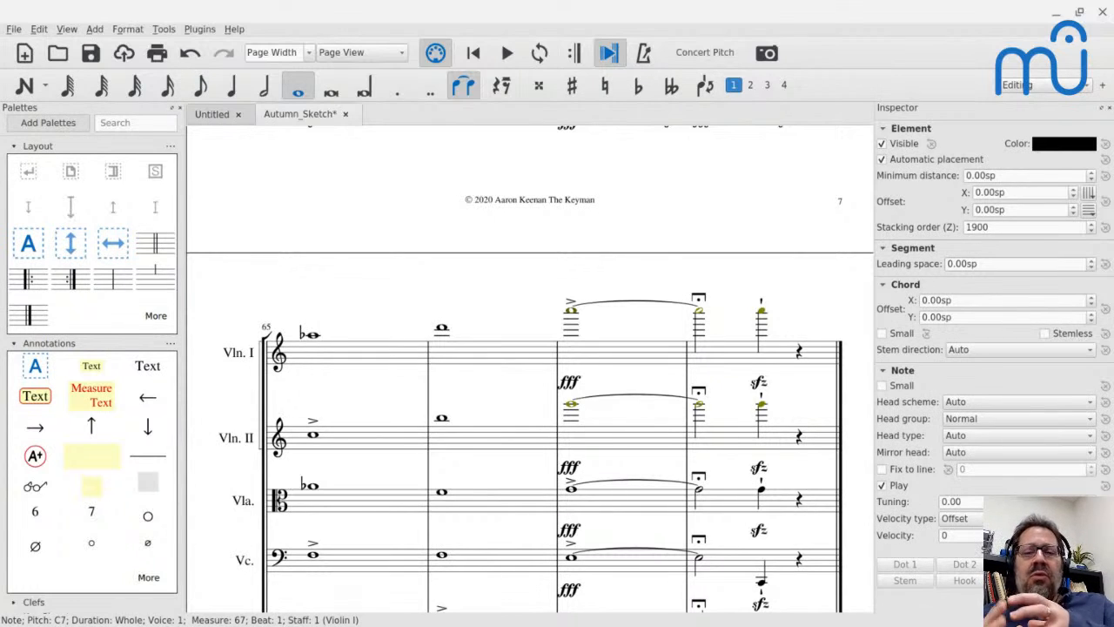
Examine the pitches and register of the upper string notes in the last system, comparing Violin I and Violin II in measure 67.
left_click(760, 318)
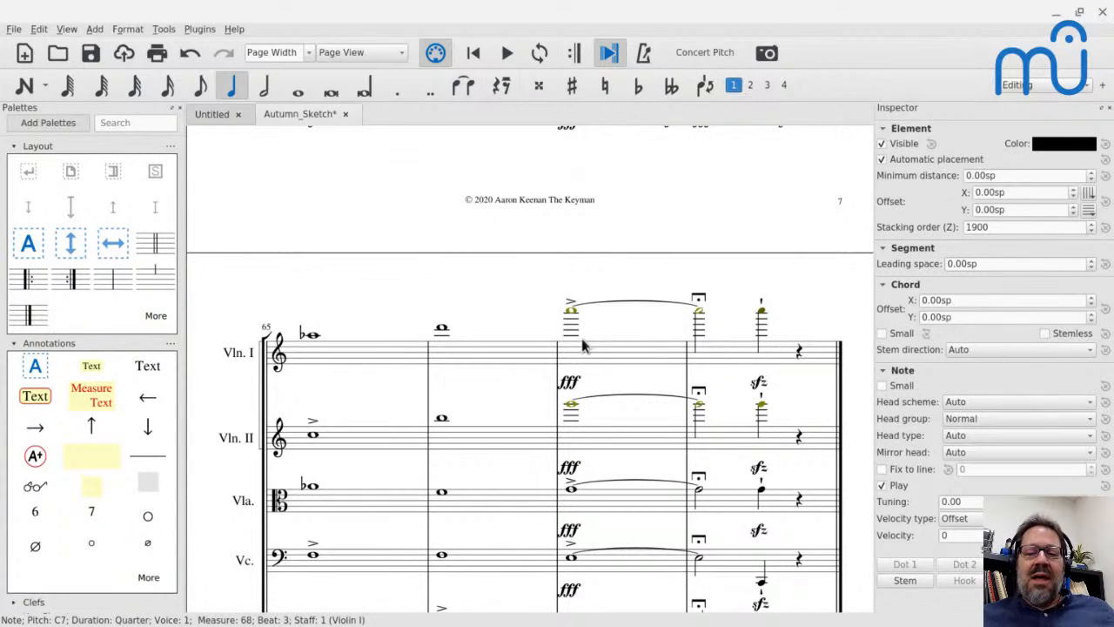
scroll(506, 421, "down", 3)
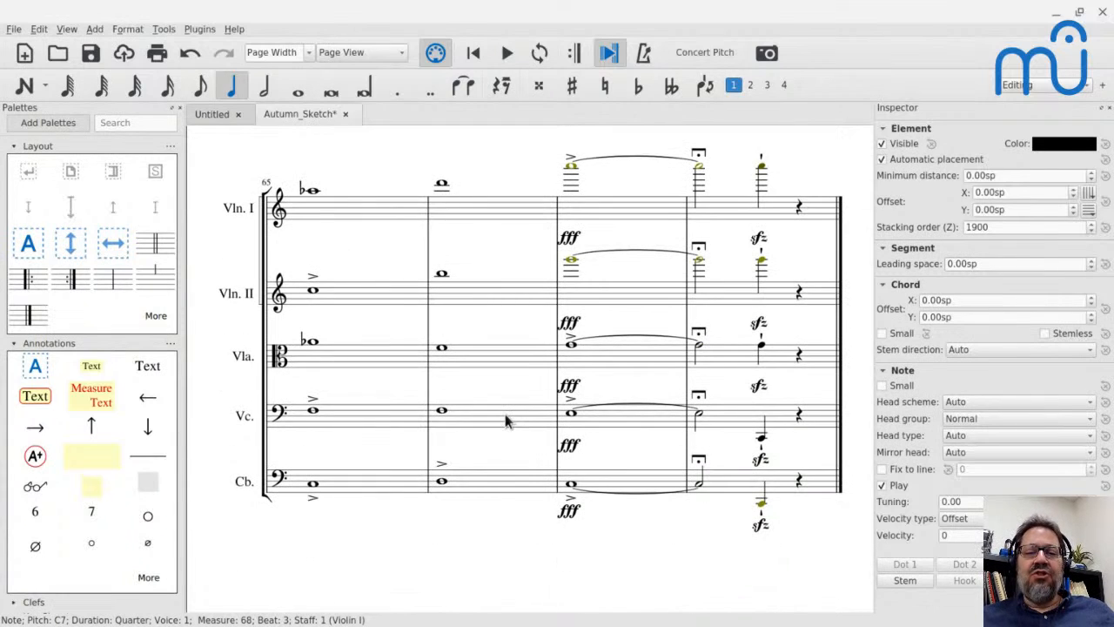
left_click(570, 173)
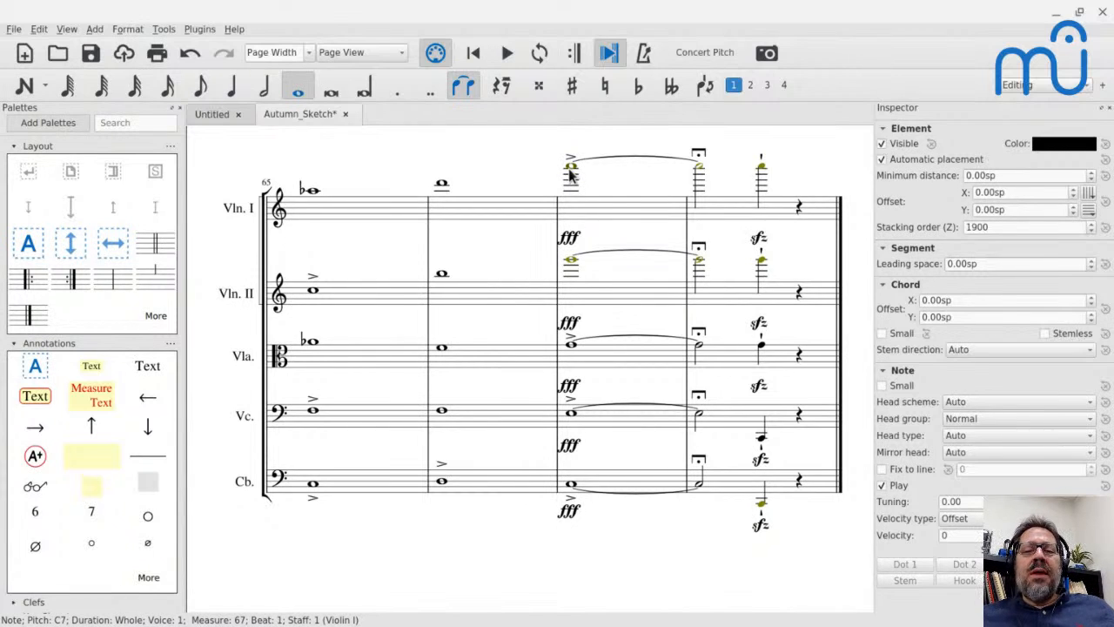
left_click(571, 259)
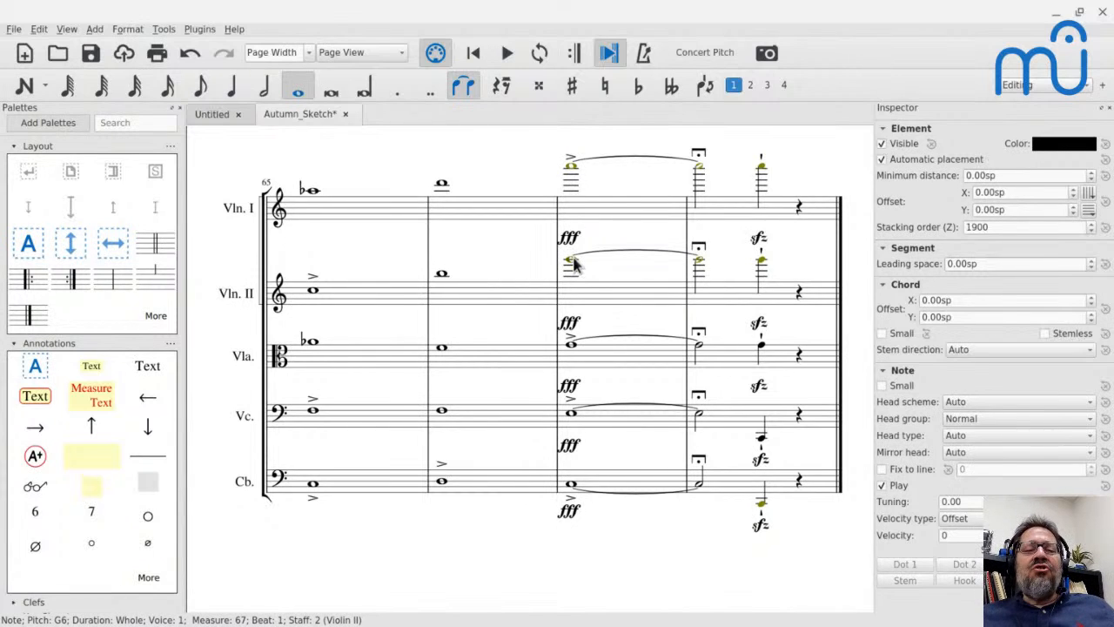
left_click(573, 340)
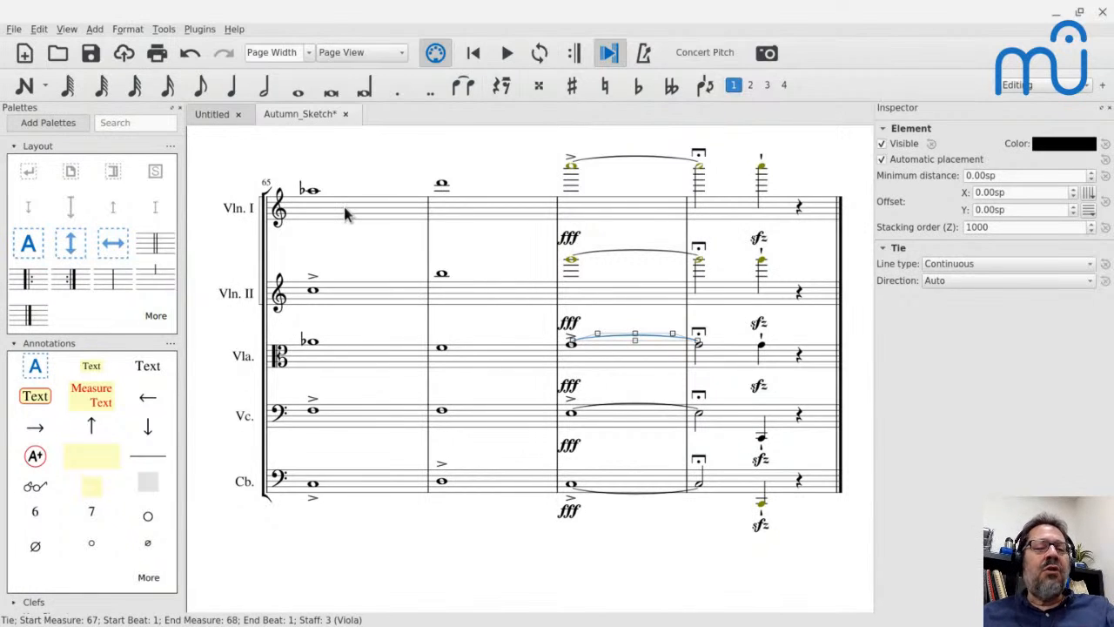
left_click(313, 193)
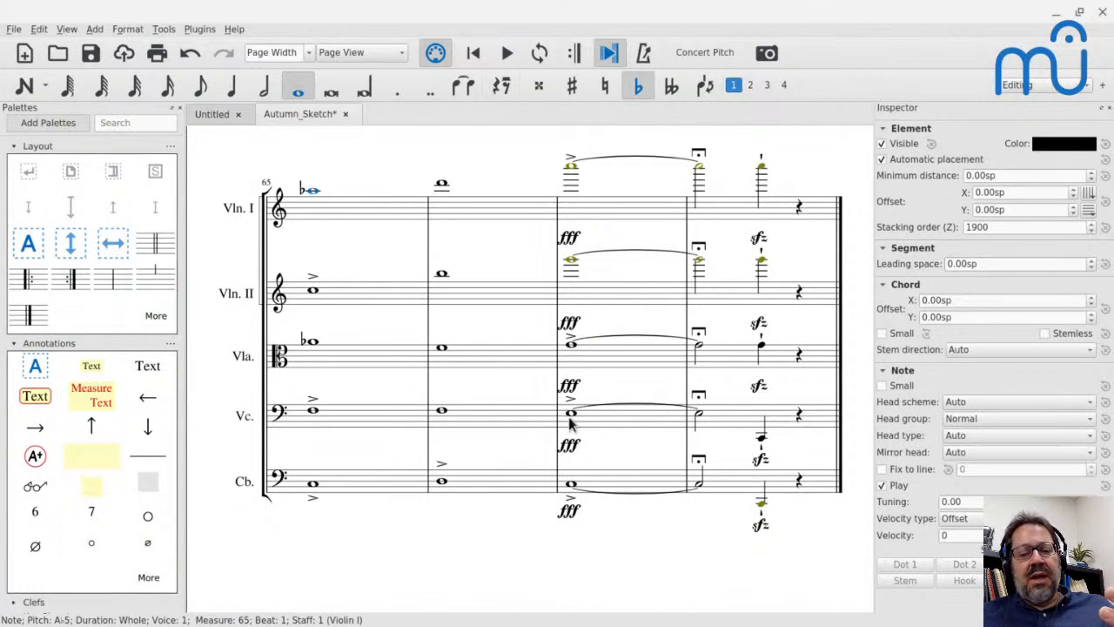
left_click(571, 165)
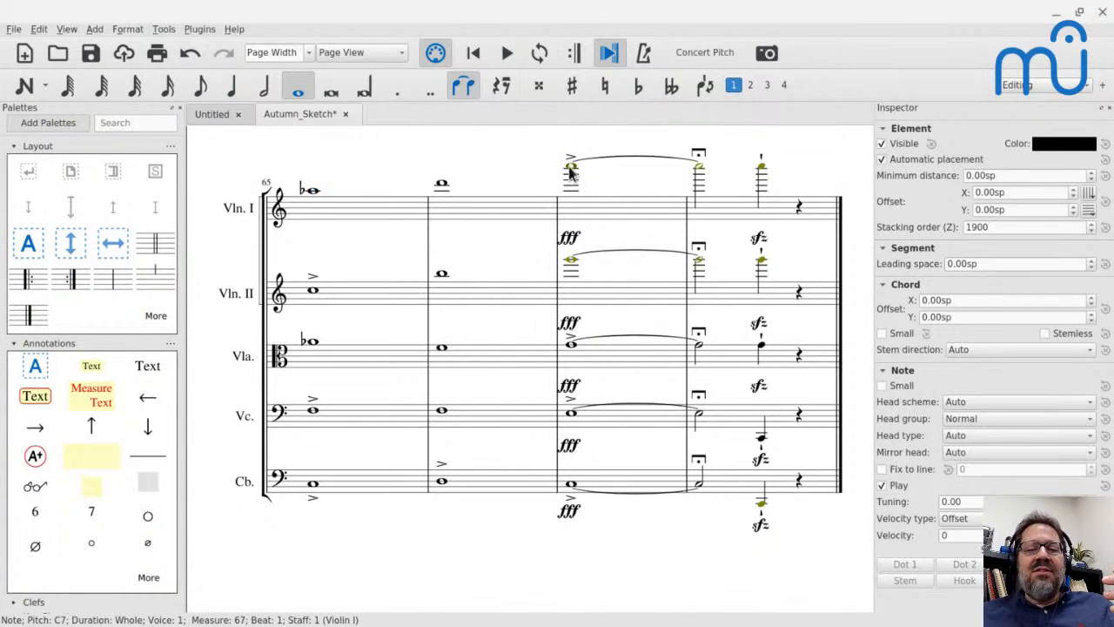
left_click(576, 260)
left_click(572, 265)
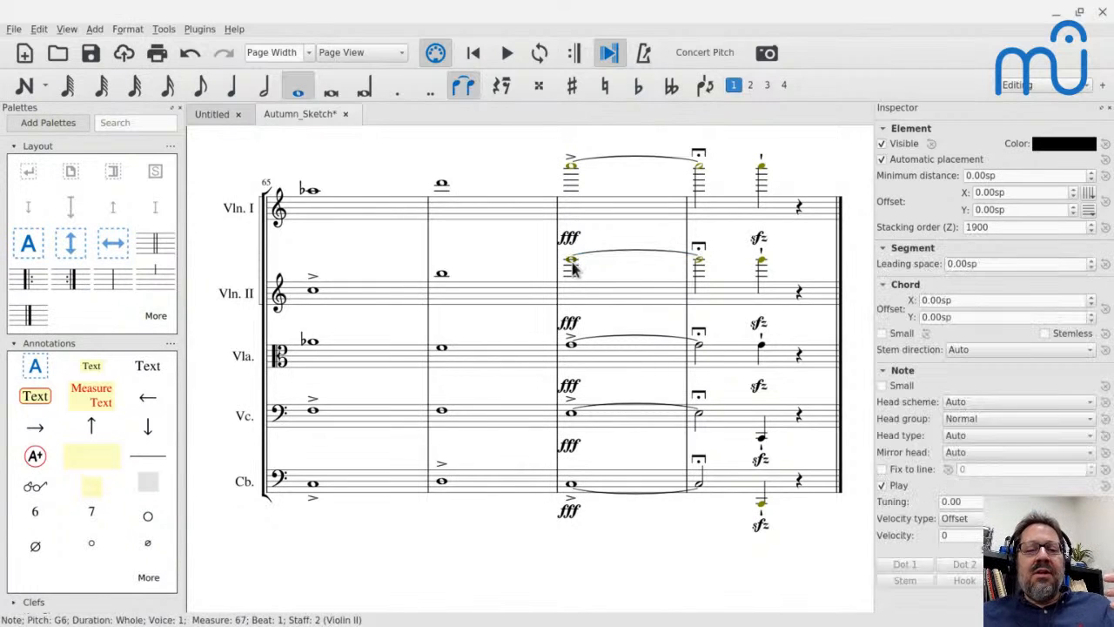
Compare the pitches and spacing of the Violin II and Viola whole notes in measure 67.
left_click(572, 346)
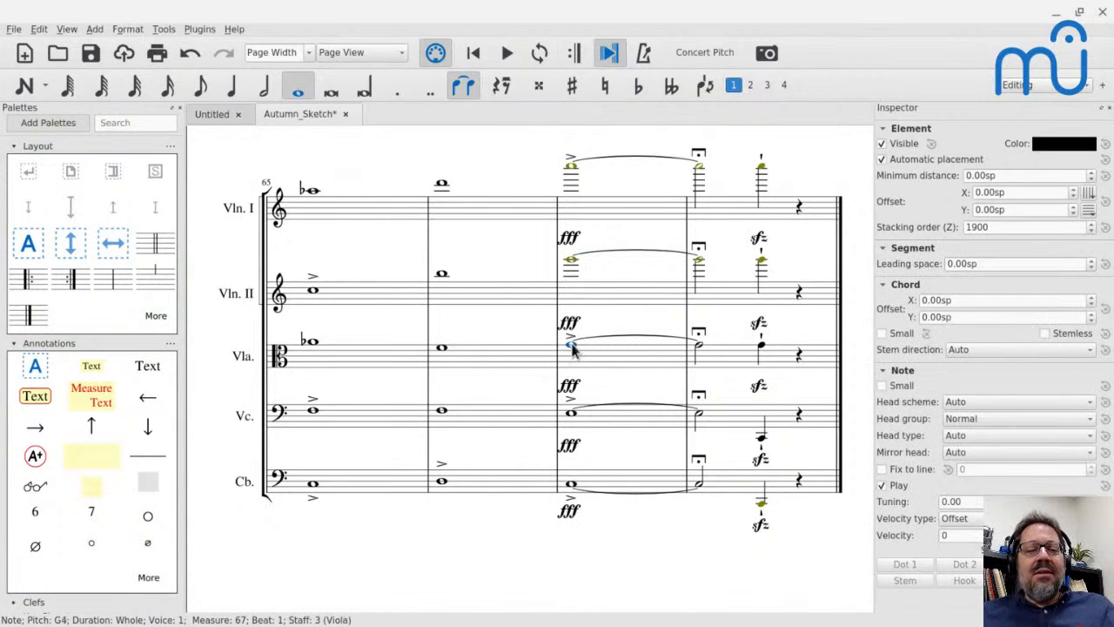
left_click(571, 265)
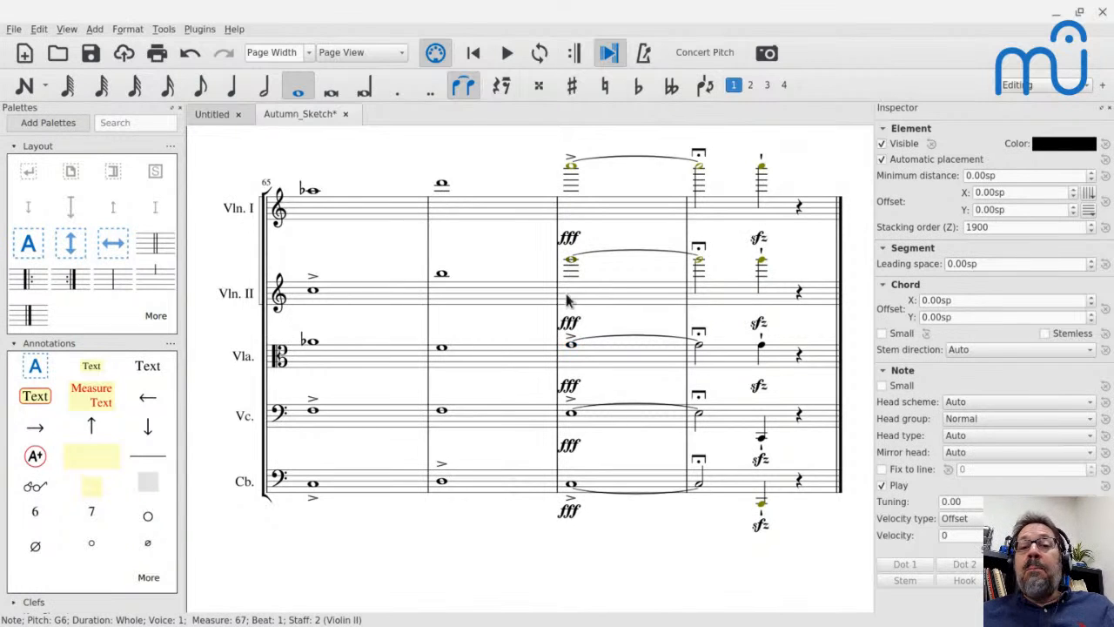
left_click(573, 348)
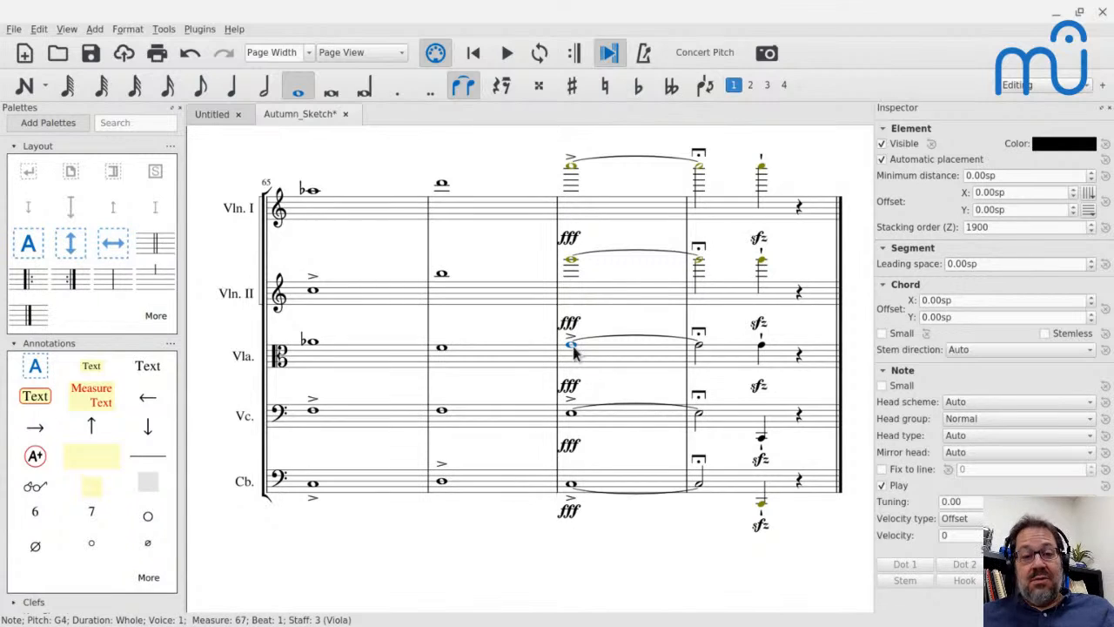
left_click(572, 267)
left_click(571, 347)
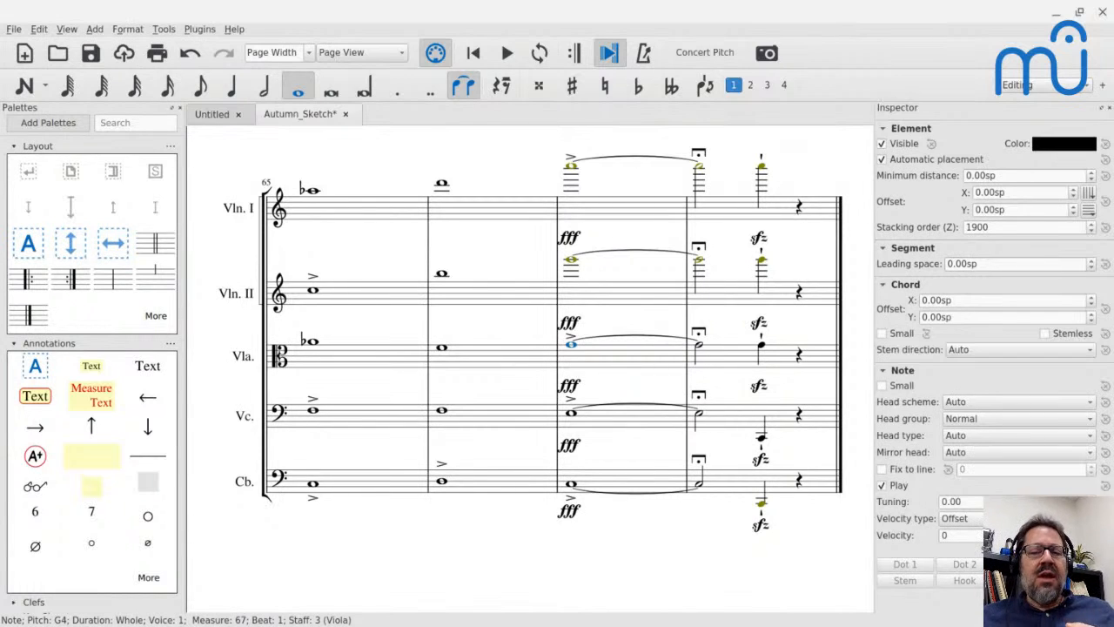
Lower the Violin I and Violin II parts by an octave from measure 67 to the end of the score.
left_click(605, 216)
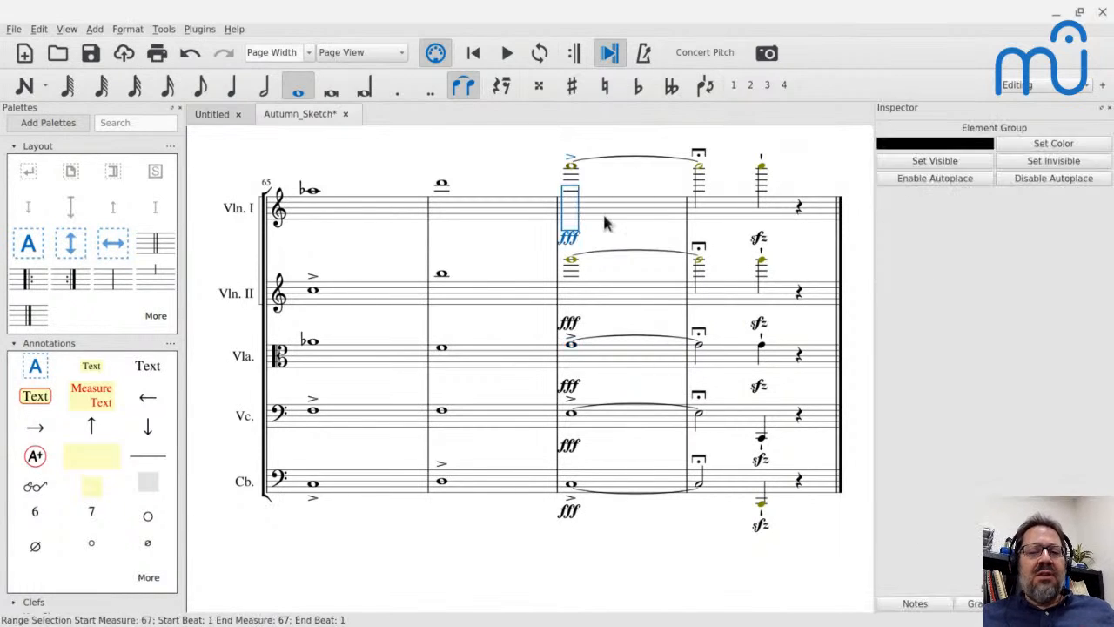
left_click(780, 294, "shift")
key("ctrl+Down")
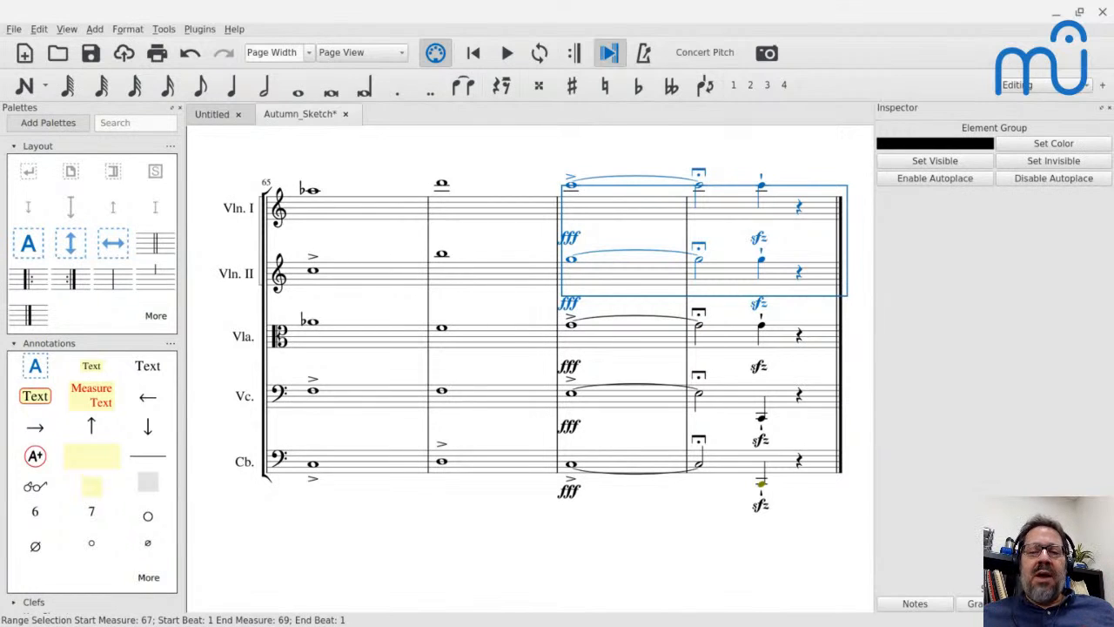
Return to the score's opening and play from Violin I's first note in measure 3 into measure 4.
key("Home")
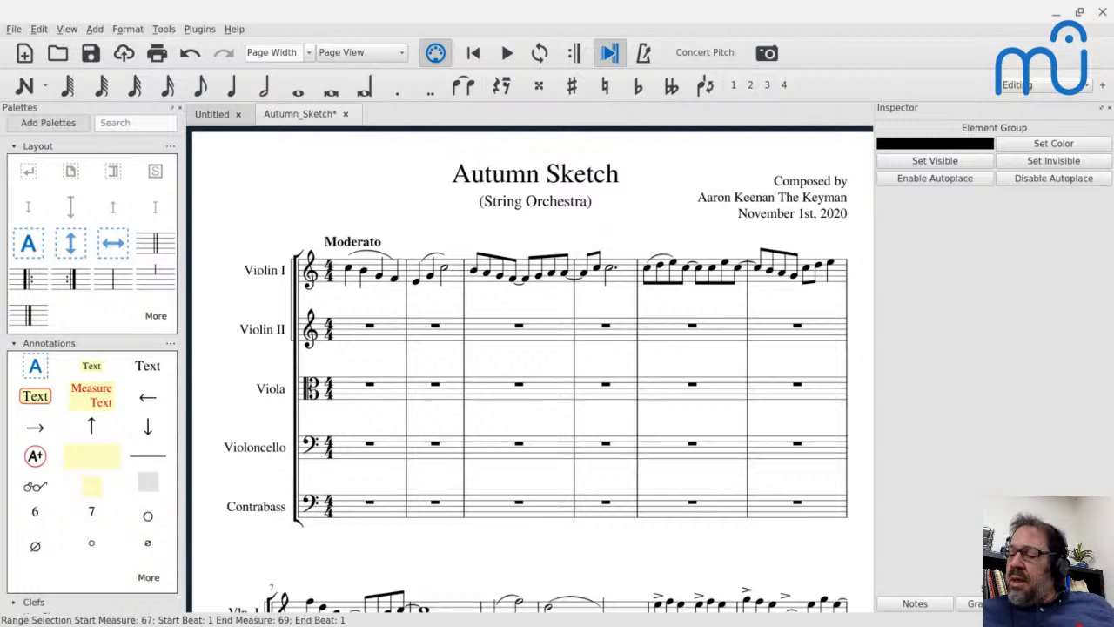
scroll(576, 214, "down", 3)
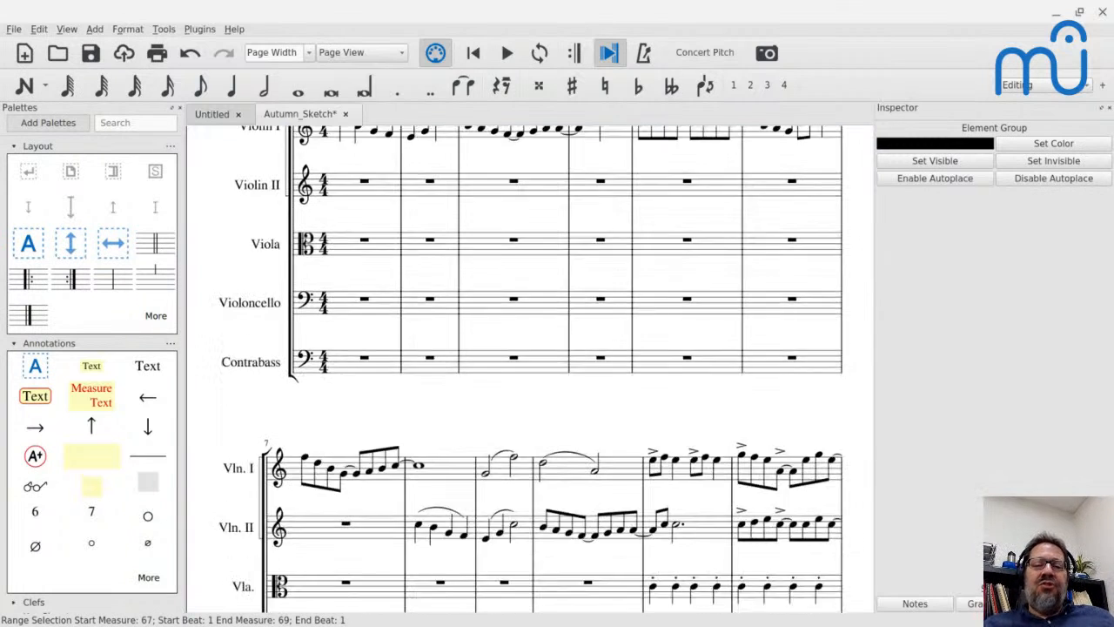
scroll(574, 218, "up", 2)
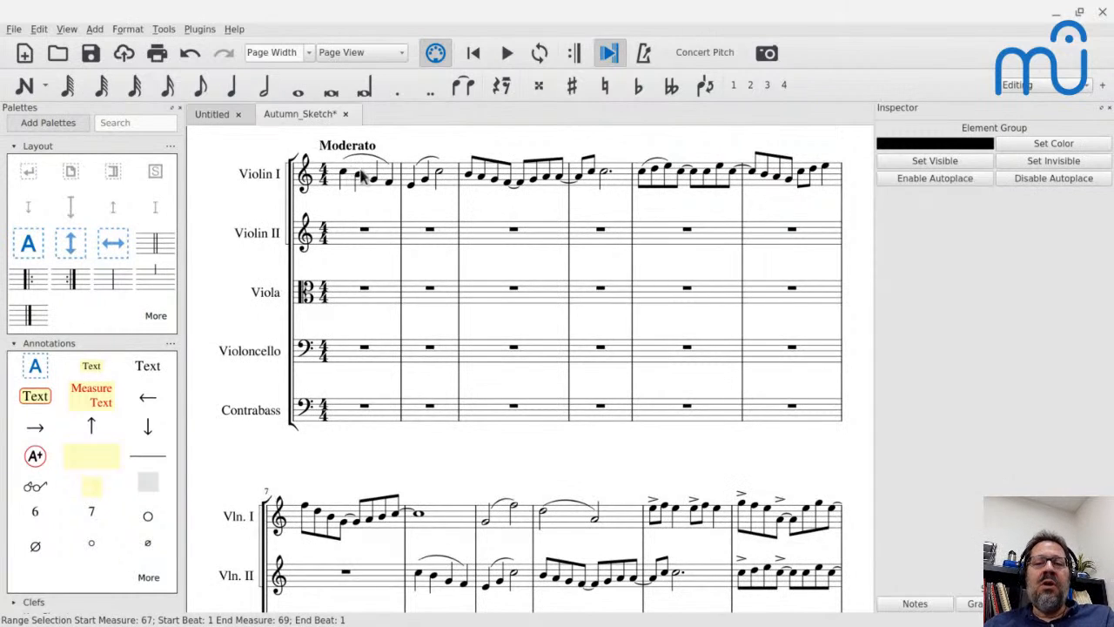
left_click(469, 178)
key("space")
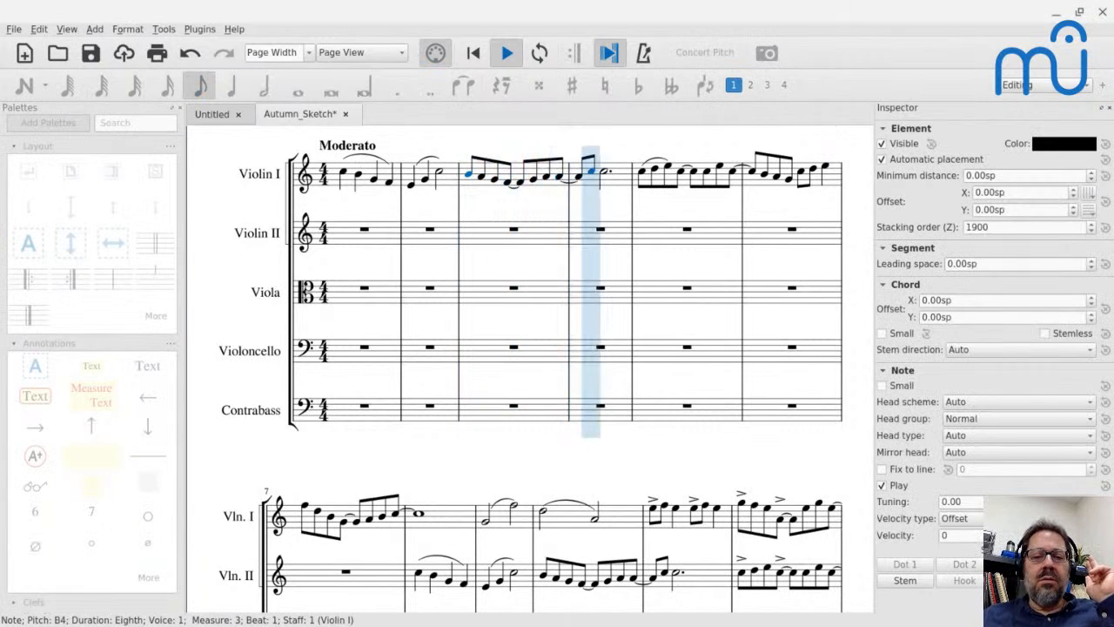
key("space")
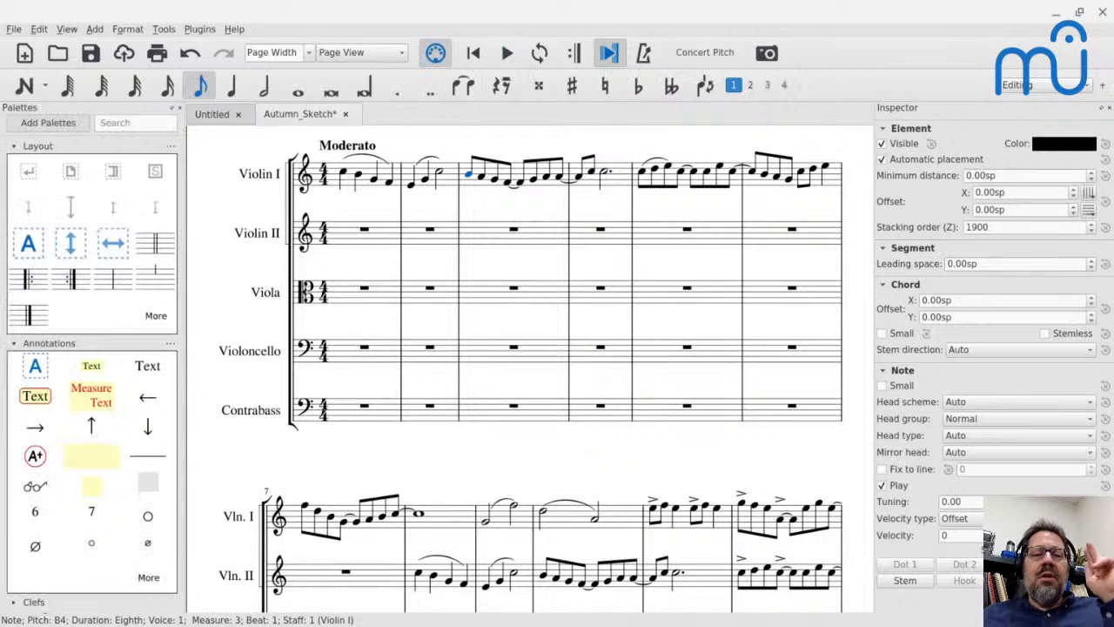
Examine Violin I's melodic notes, comparing the first and fourth eighth notes of measure 3 with the dotted half note in measure 4.
left_click(508, 185)
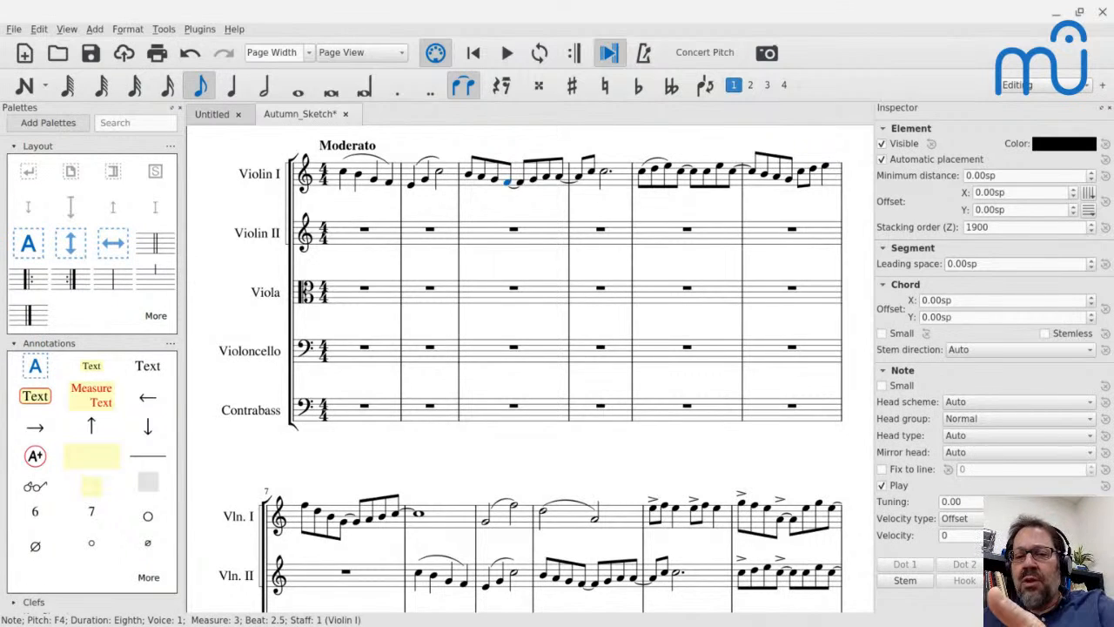
left_click(607, 175)
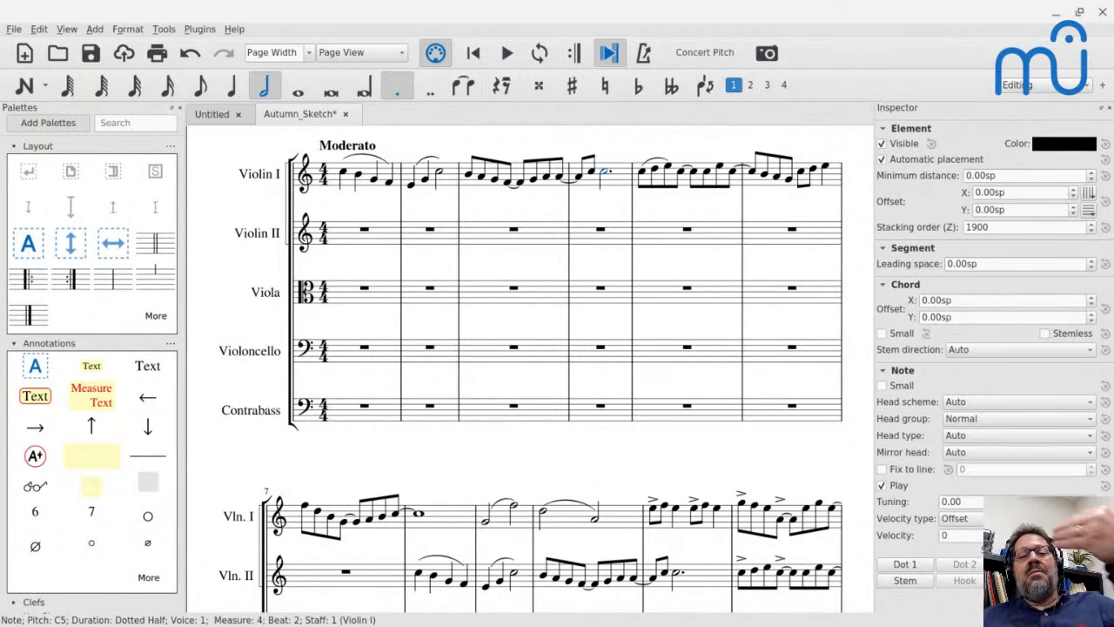
left_click(470, 178)
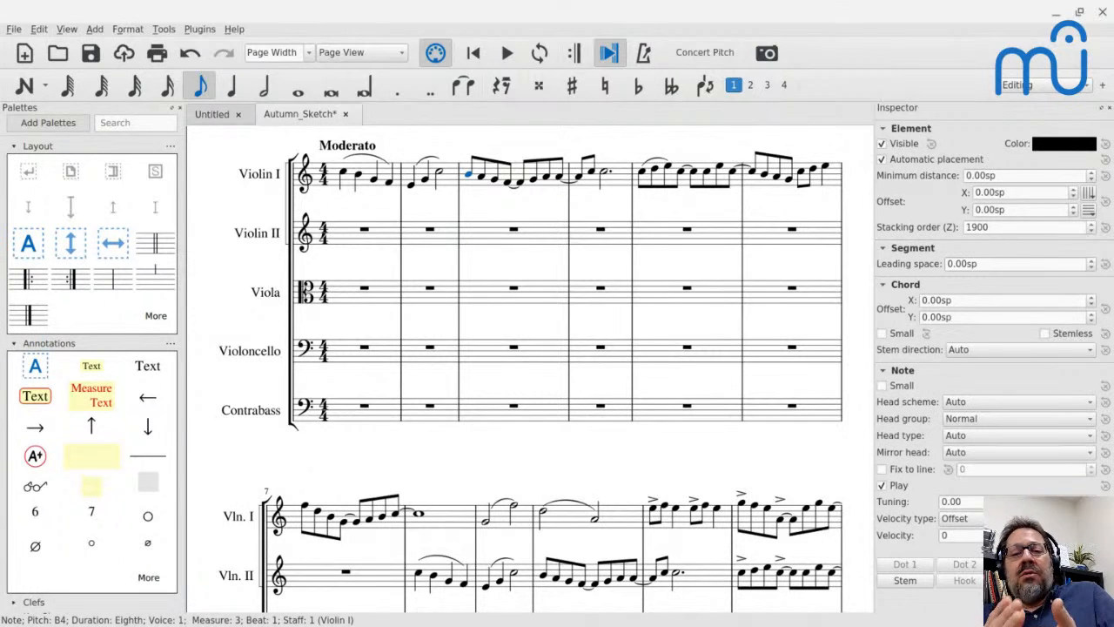
left_click(509, 185)
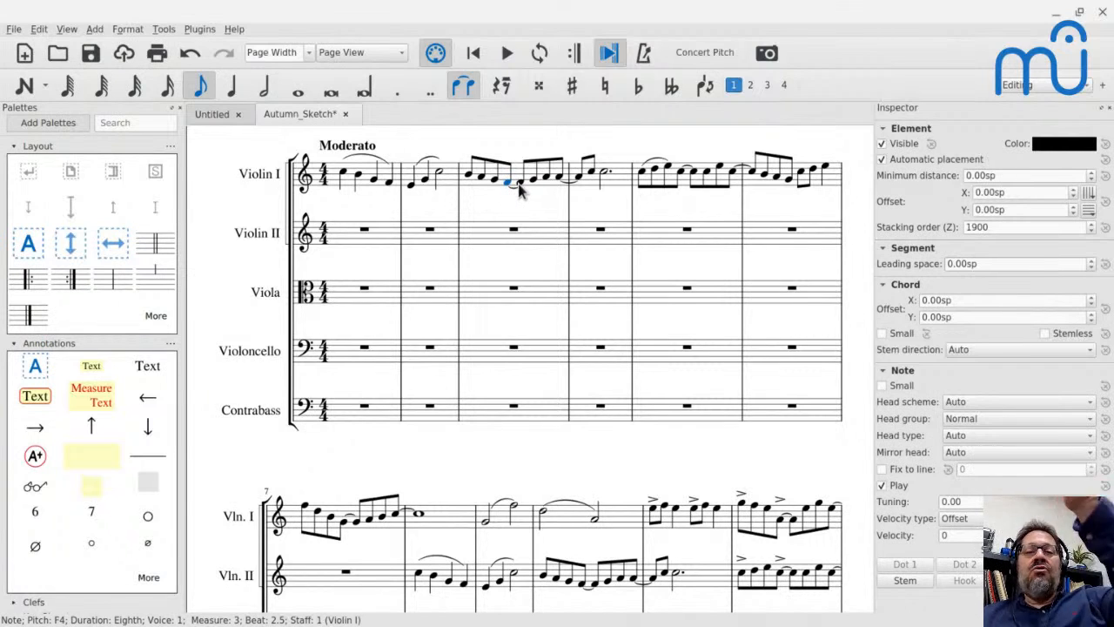
Replay the Violin I melody from the start of measure 3 and check the dotted half note in measure 4.
left_click(470, 177)
key("space")
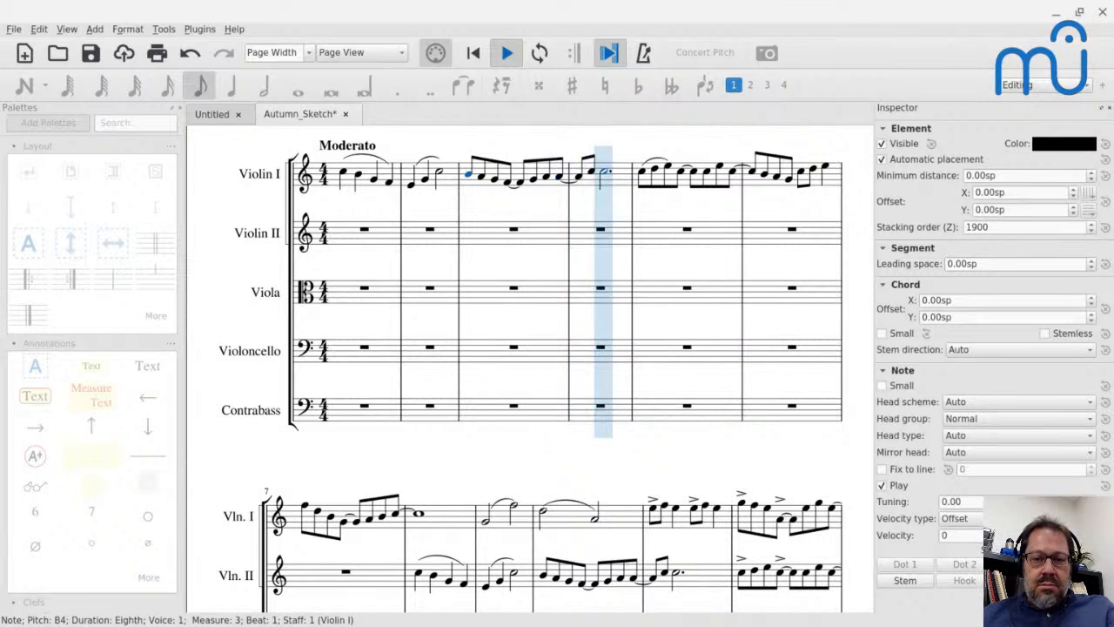
key("space")
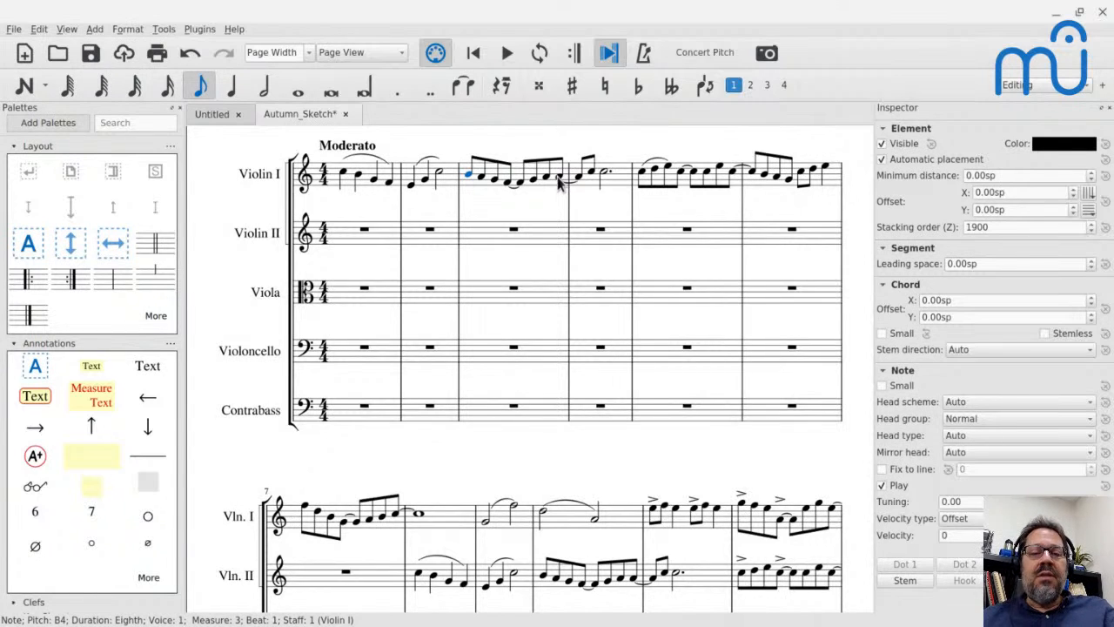
left_click(605, 178)
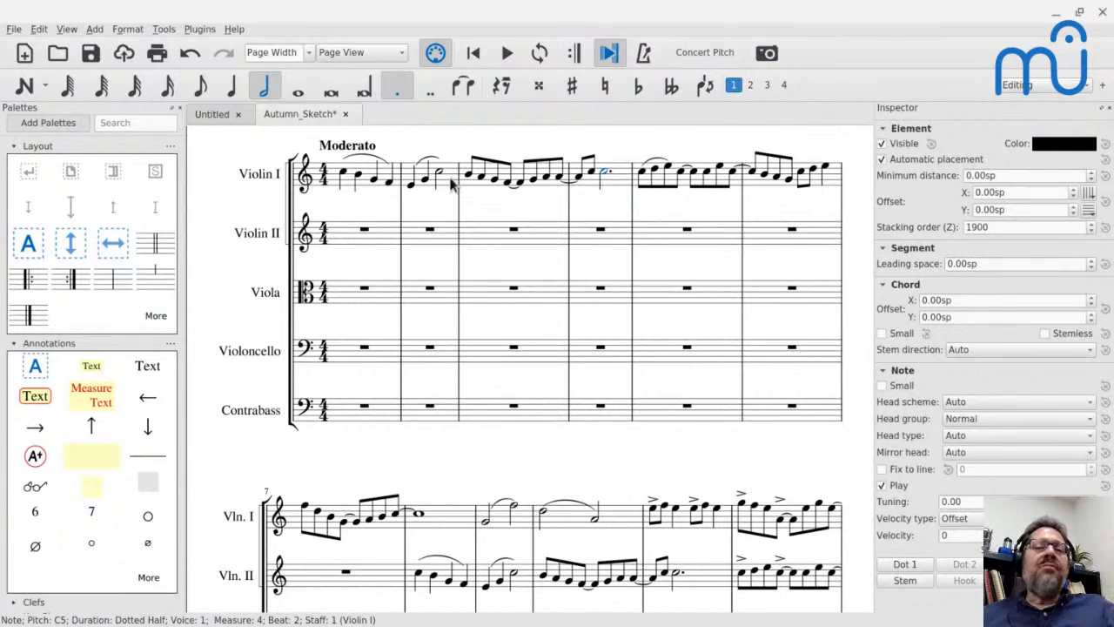
Play the Violin I eighth-note line from the start of measure 7.
scroll(396, 439, "down", 1)
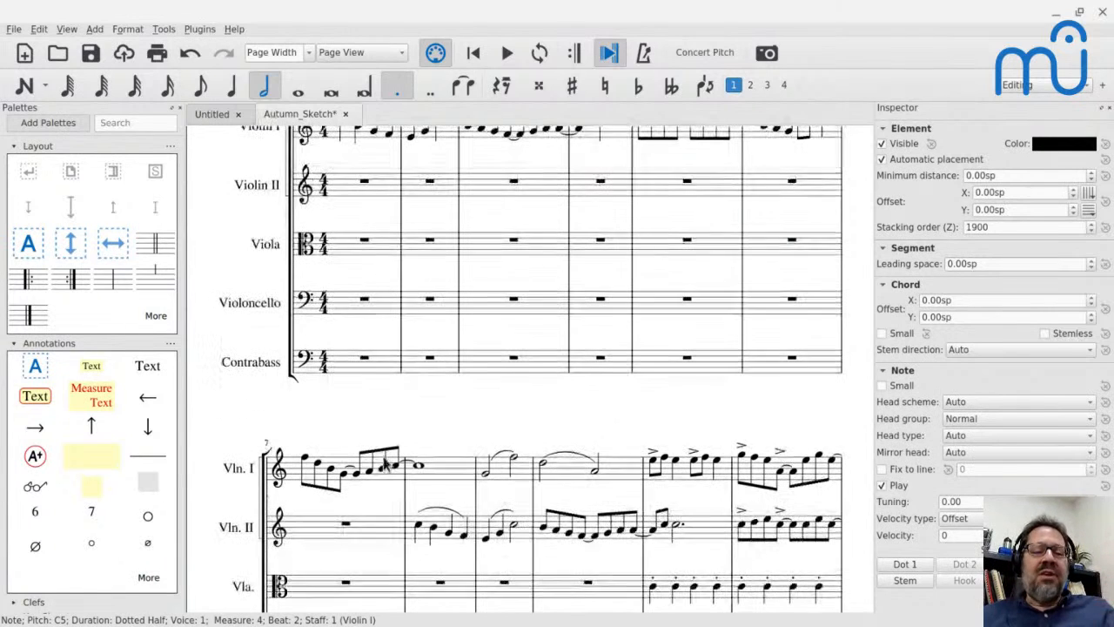
left_click(305, 458)
key("space")
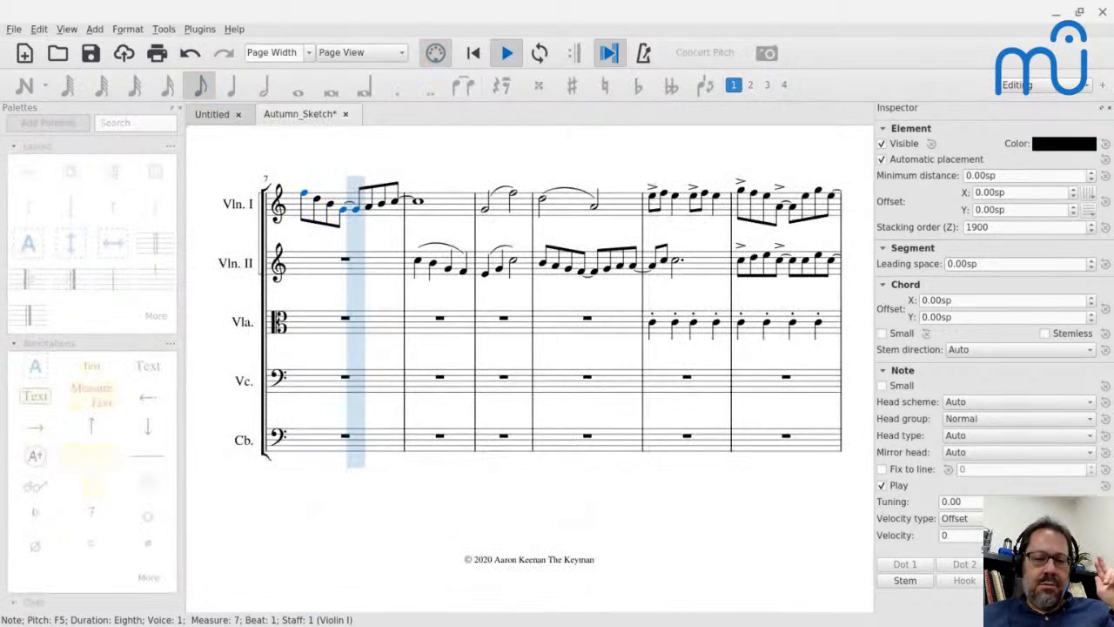
key("space")
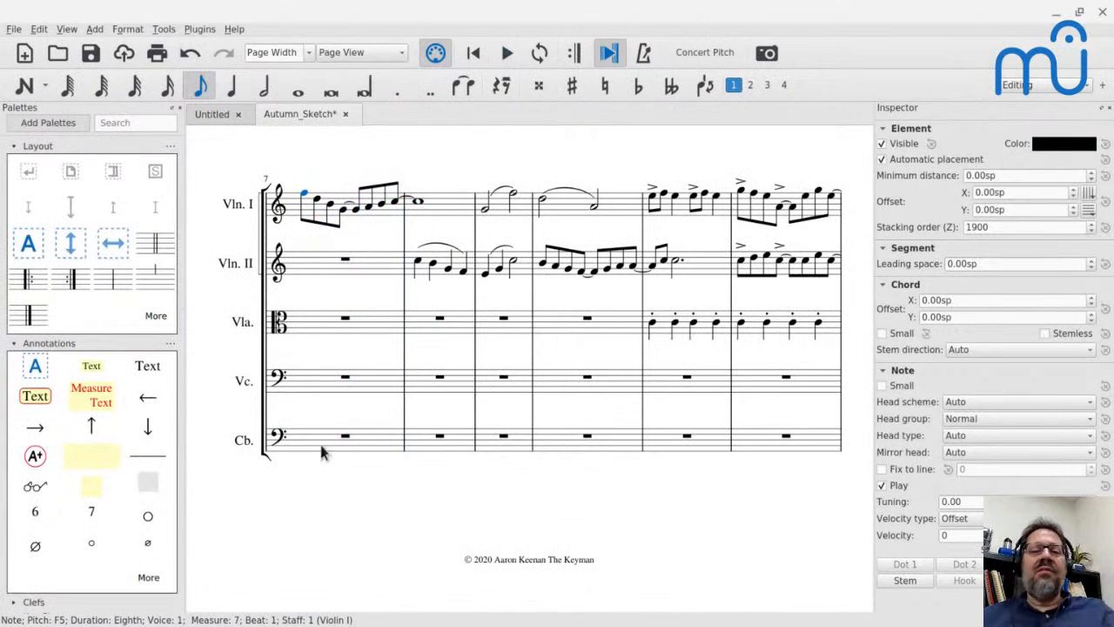
Review the opening system again and play from Violin II's entrance in measure 8.
scroll(393, 302, "up", 6)
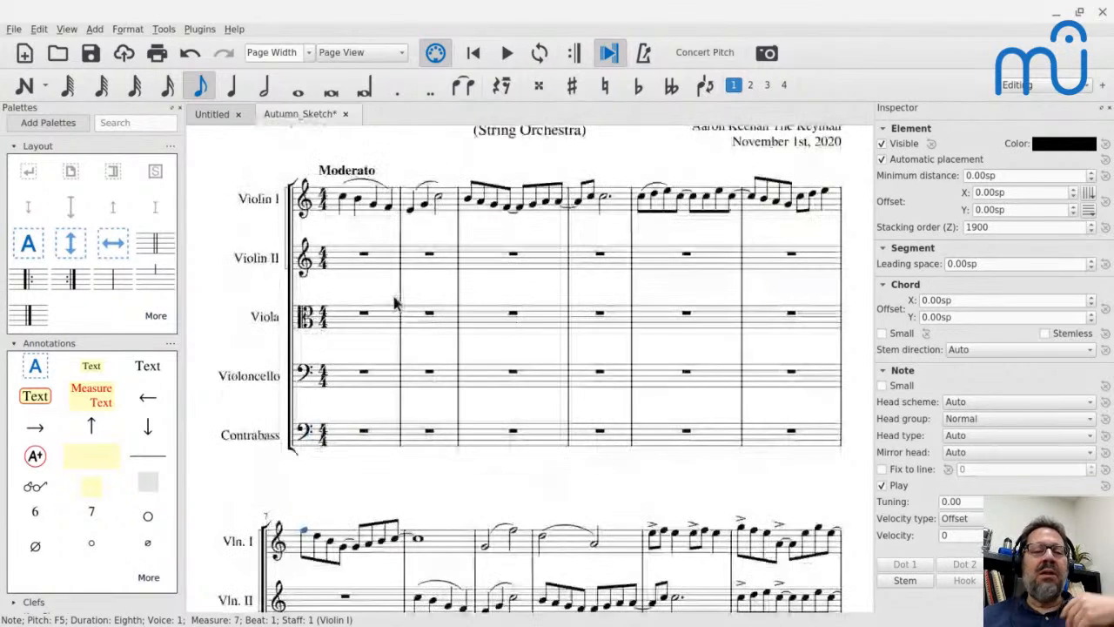
scroll(393, 301, "up", 1)
scroll(518, 487, "down", 3)
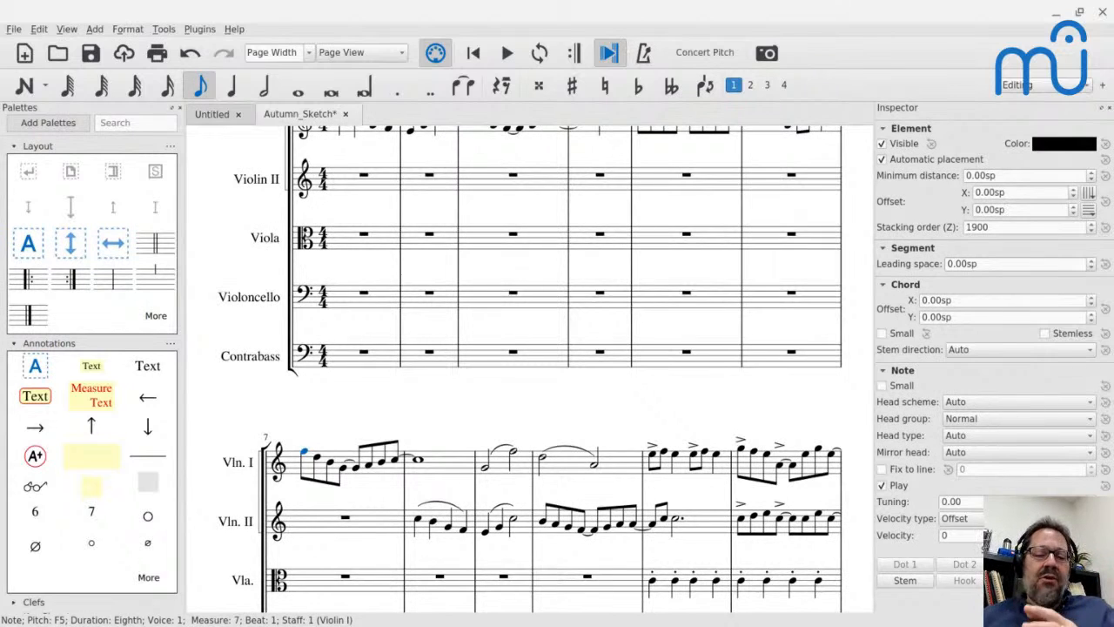
left_click(417, 522)
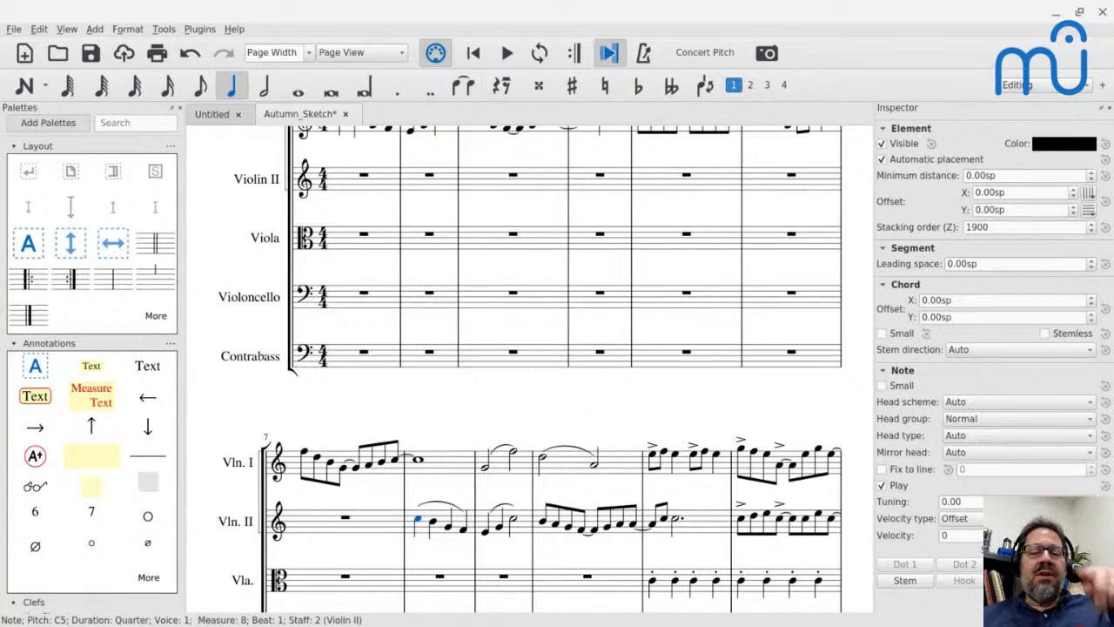
key("space")
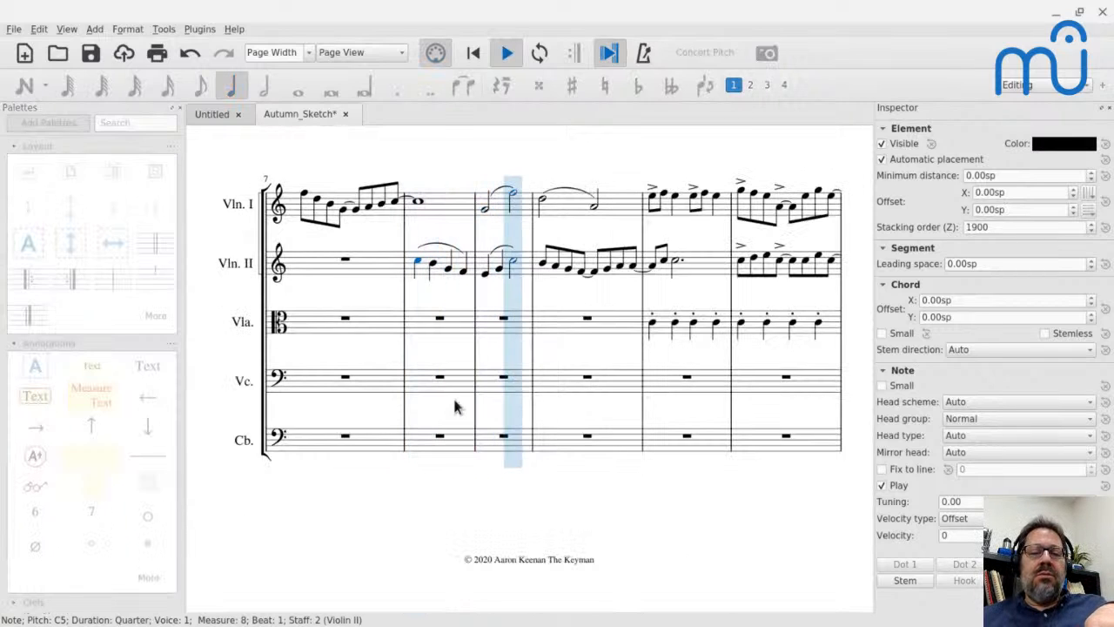
key("space")
Compare Violin II's line from measure 10 with the opening Violin I melody, and follow it to the whole note in measure 15.
scroll(467, 406, "up", 3)
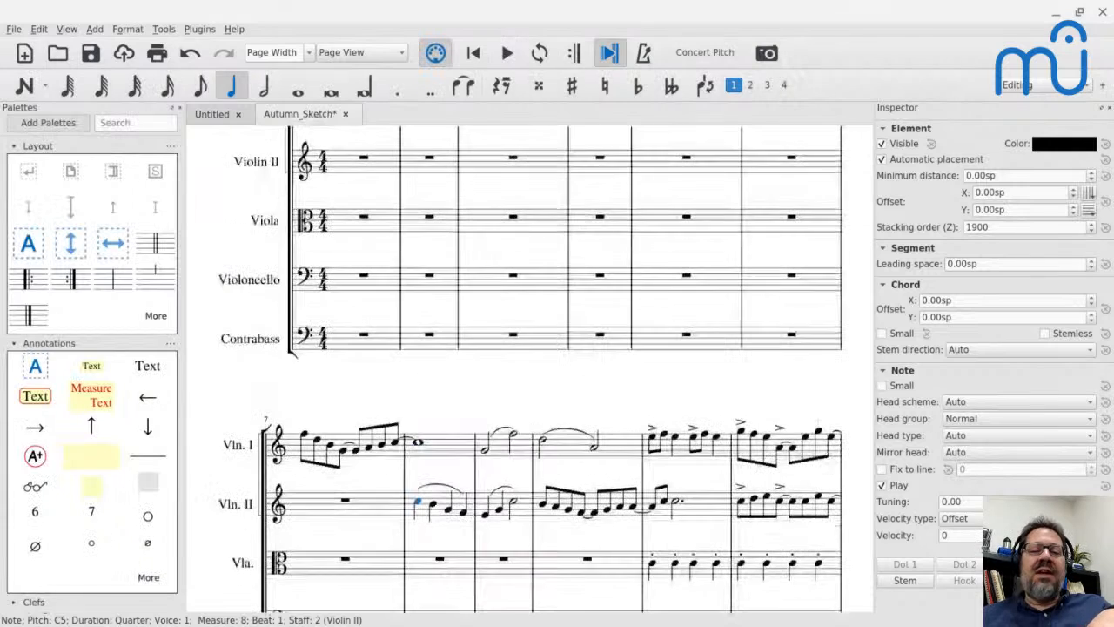
left_click(545, 509)
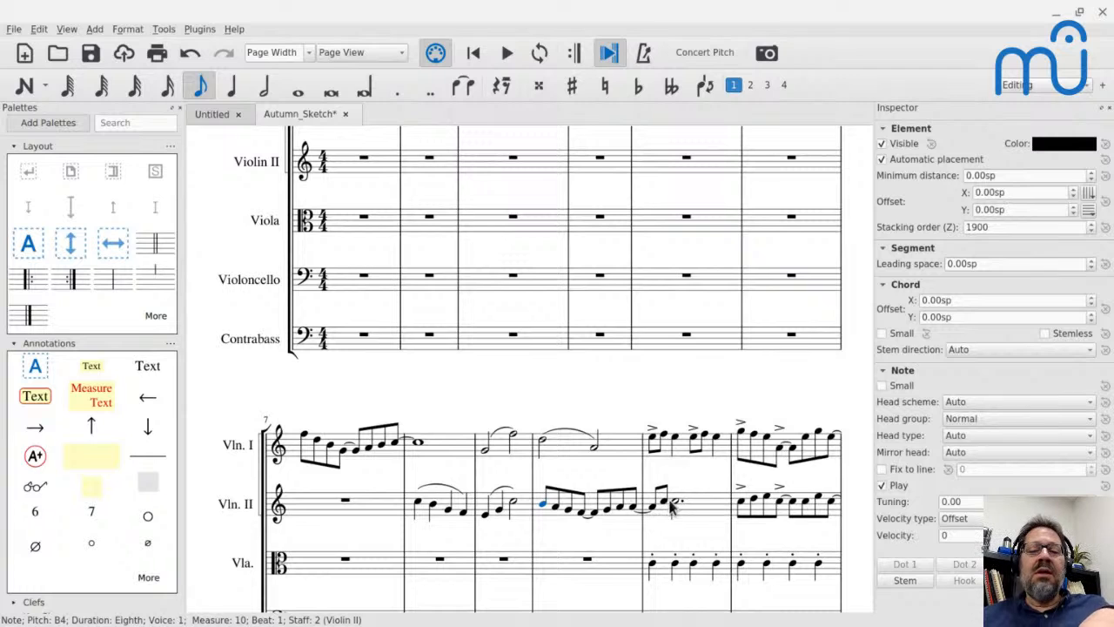
scroll(709, 498, "up", 5)
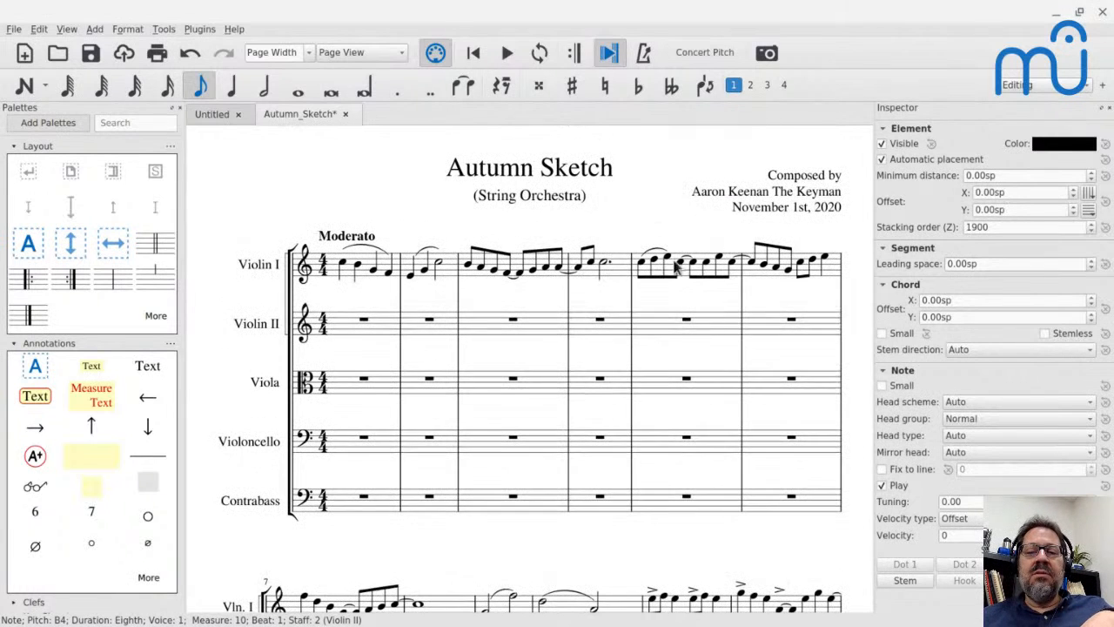
scroll(712, 299, "down", 5)
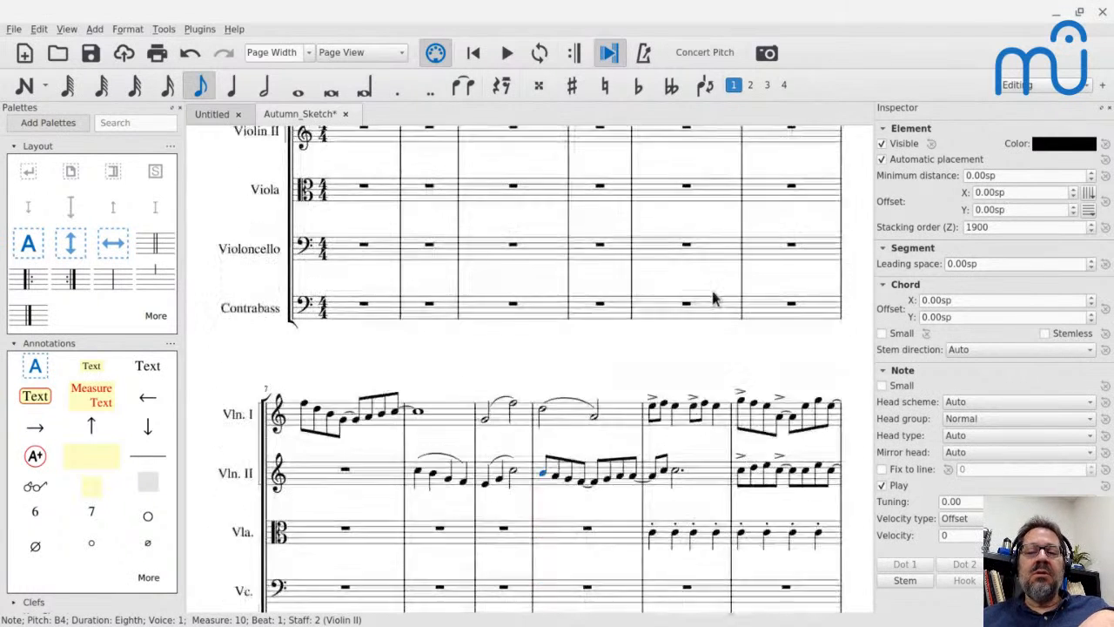
scroll(756, 342, "down", 10)
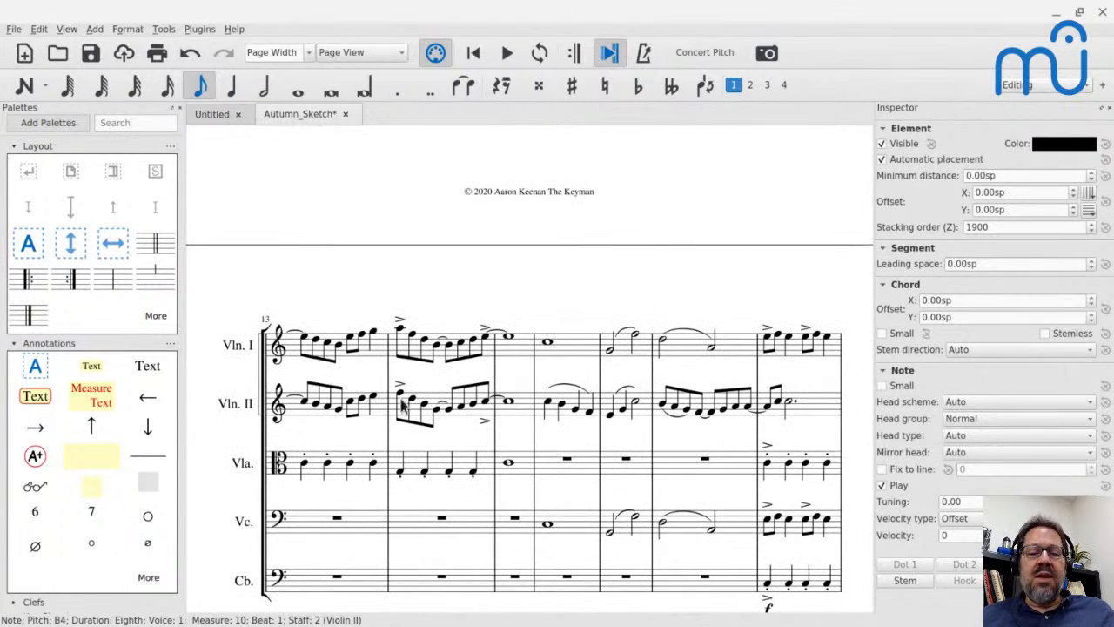
left_click(509, 404)
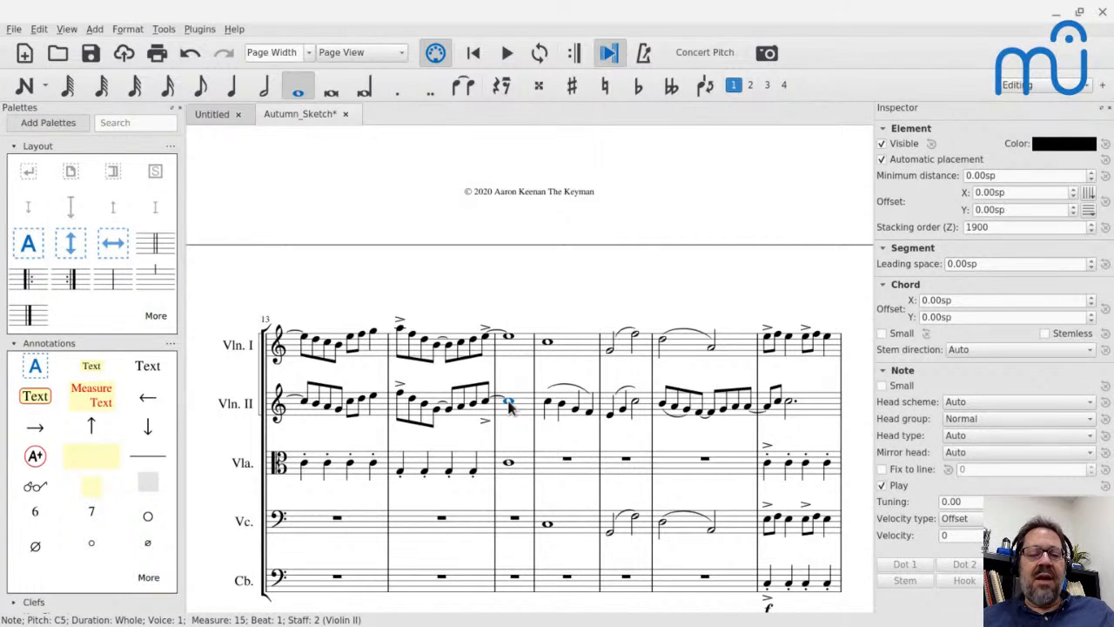
Play the passage from the Viola's first quarter note in measure 11.
scroll(509, 404, "up", 8)
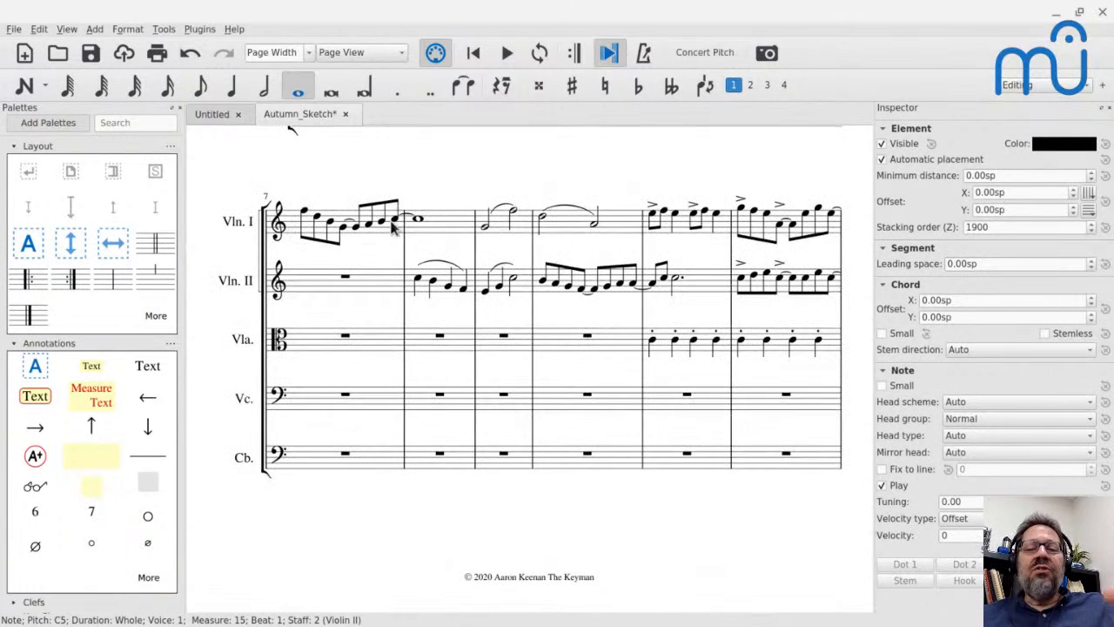
left_click(652, 343)
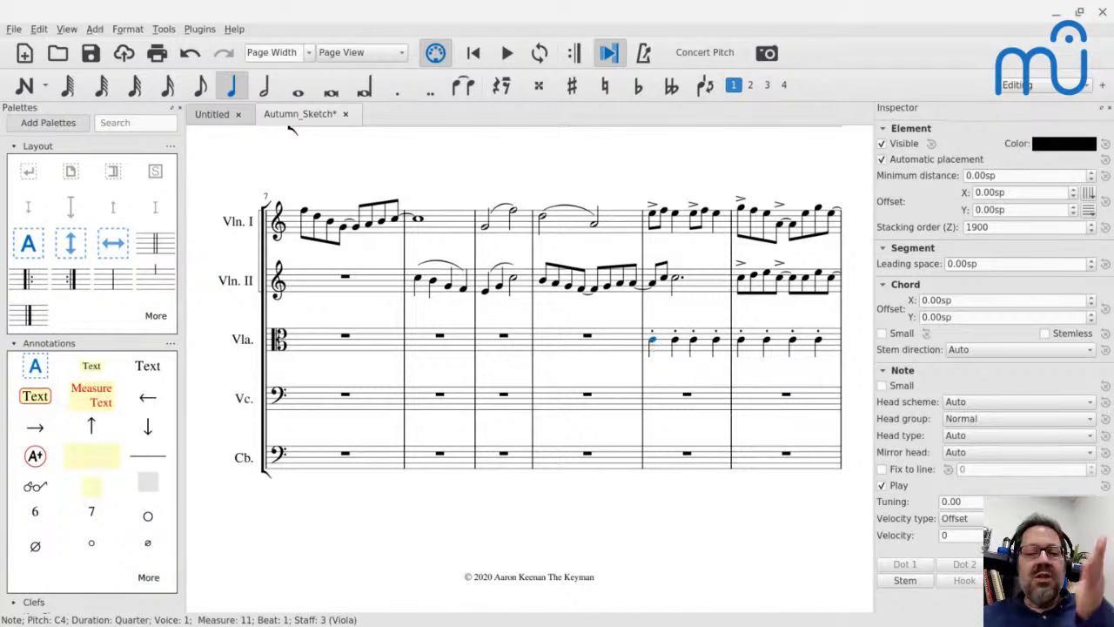
key("space")
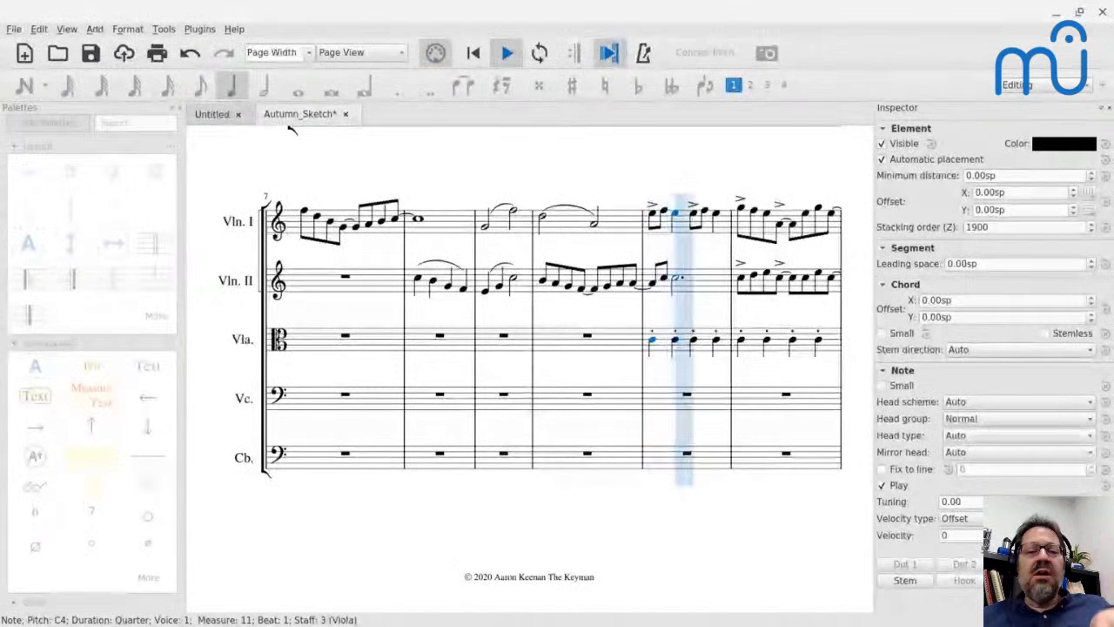
key("space")
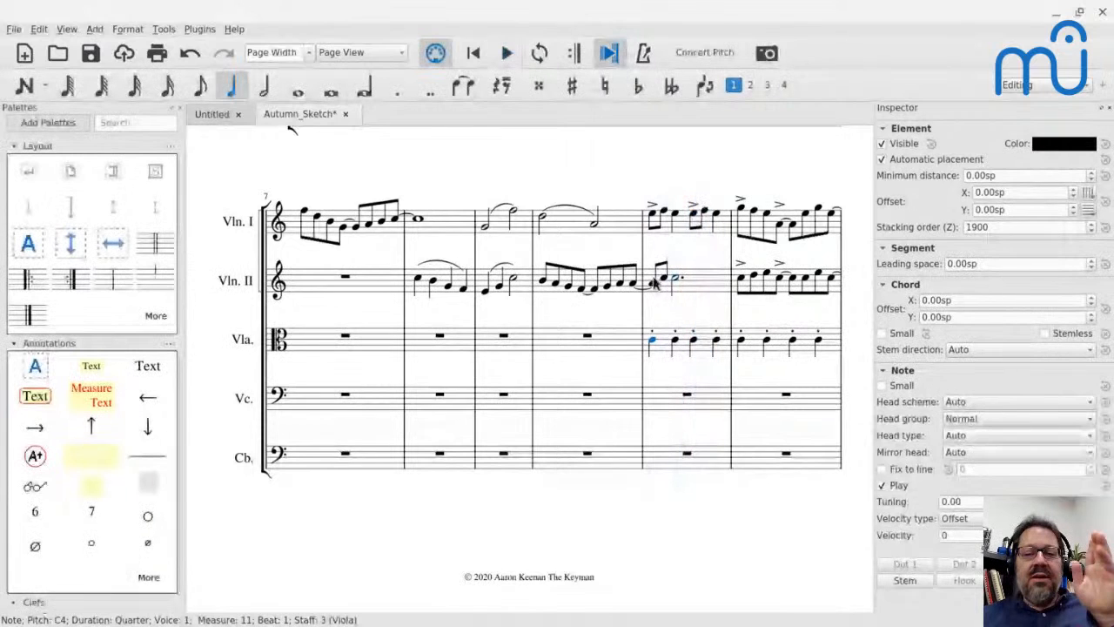
Select the Viola's four quarter notes in measure 11 and play the passage from there into measure 15.
key("shift+Right")
key("shift+Right")
key("shift+Right")
key("space")
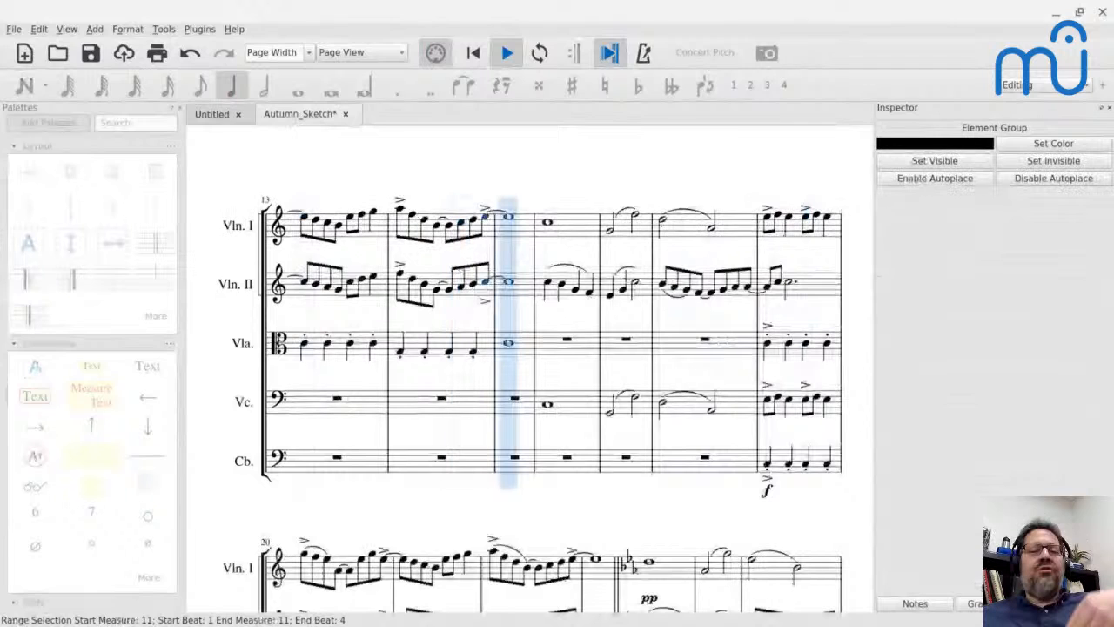
key("space")
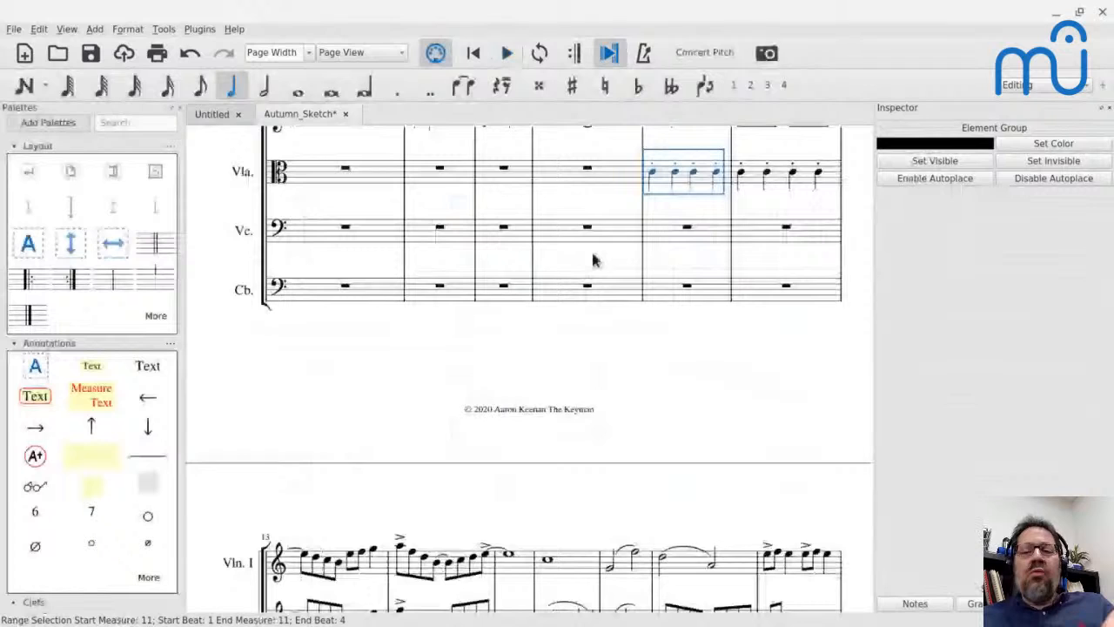
Examine the Viola's quarter-note accompaniment from measure 11 to 14 and compare that passage with the opening system.
scroll(685, 334, "up", 3)
scroll(684, 344, "down", 7)
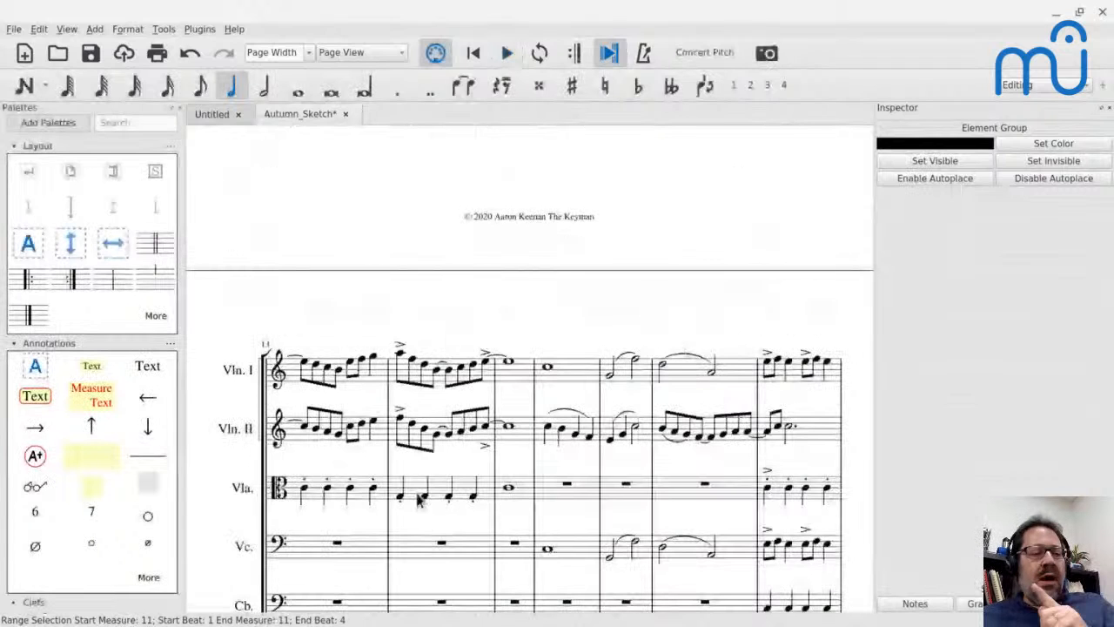
scroll(418, 498, "up", 2)
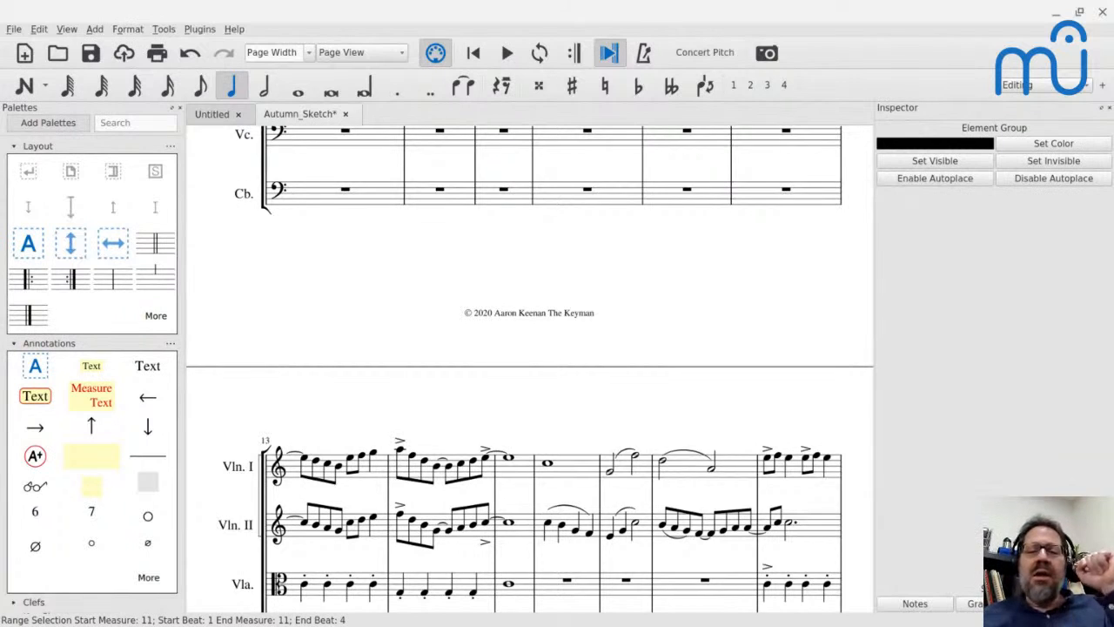
scroll(712, 275, "up", 5)
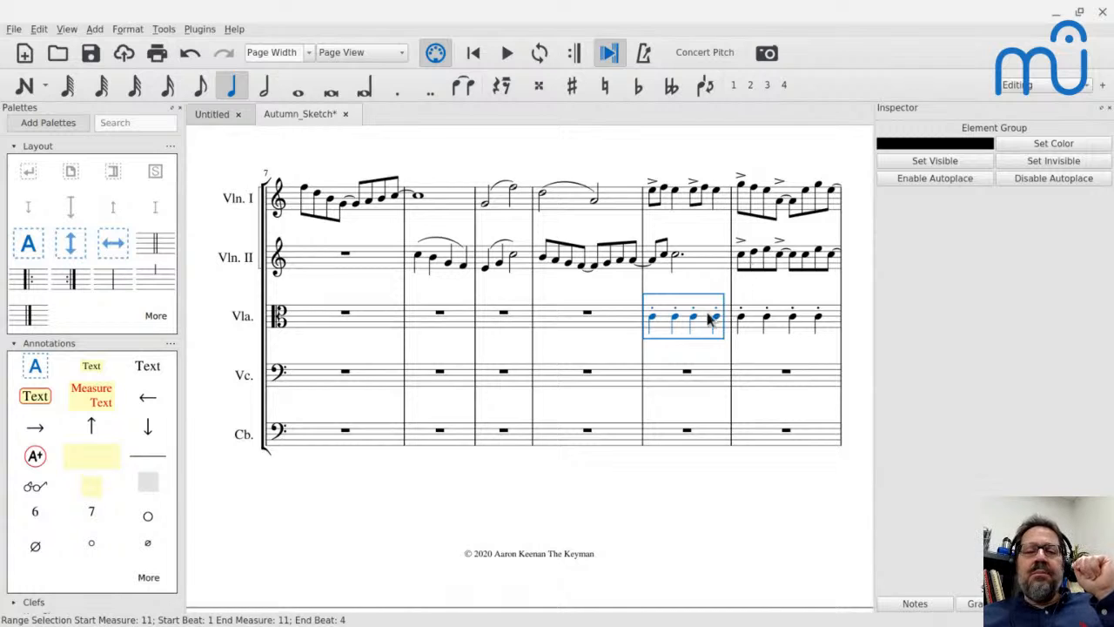
scroll(709, 321, "down", 6)
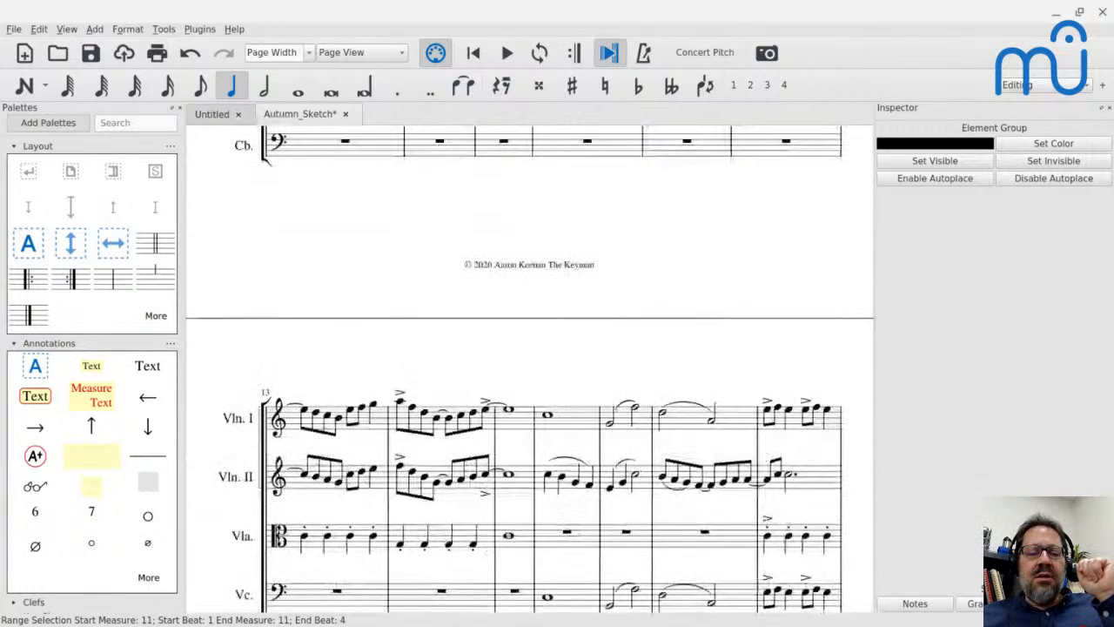
scroll(529, 366, "down", 1)
scroll(404, 441, "up", 10)
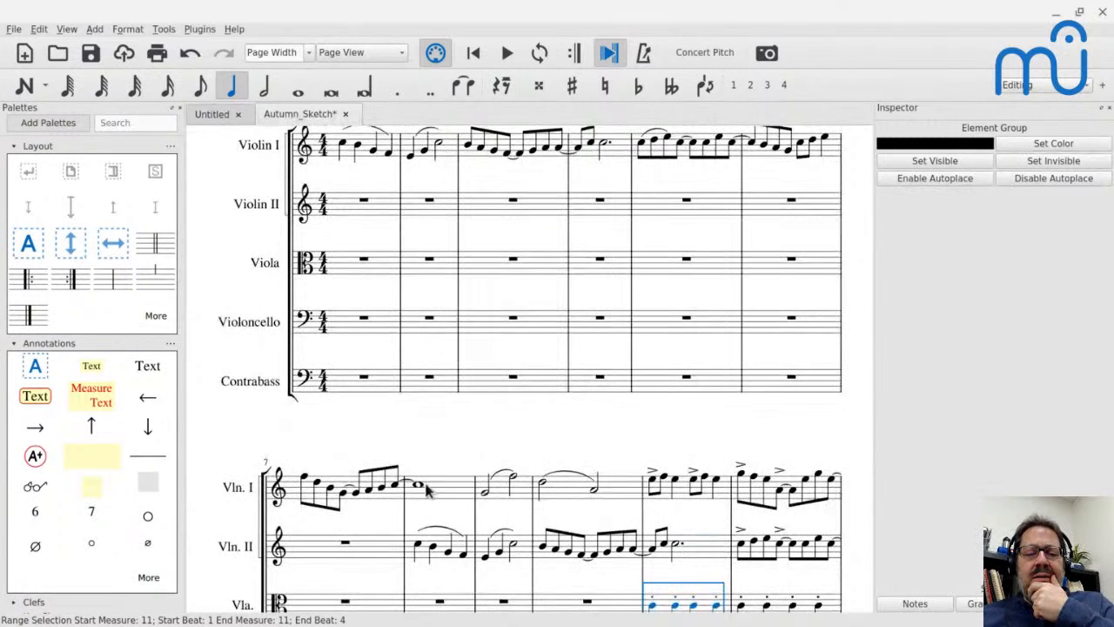
scroll(426, 492, "down", 3)
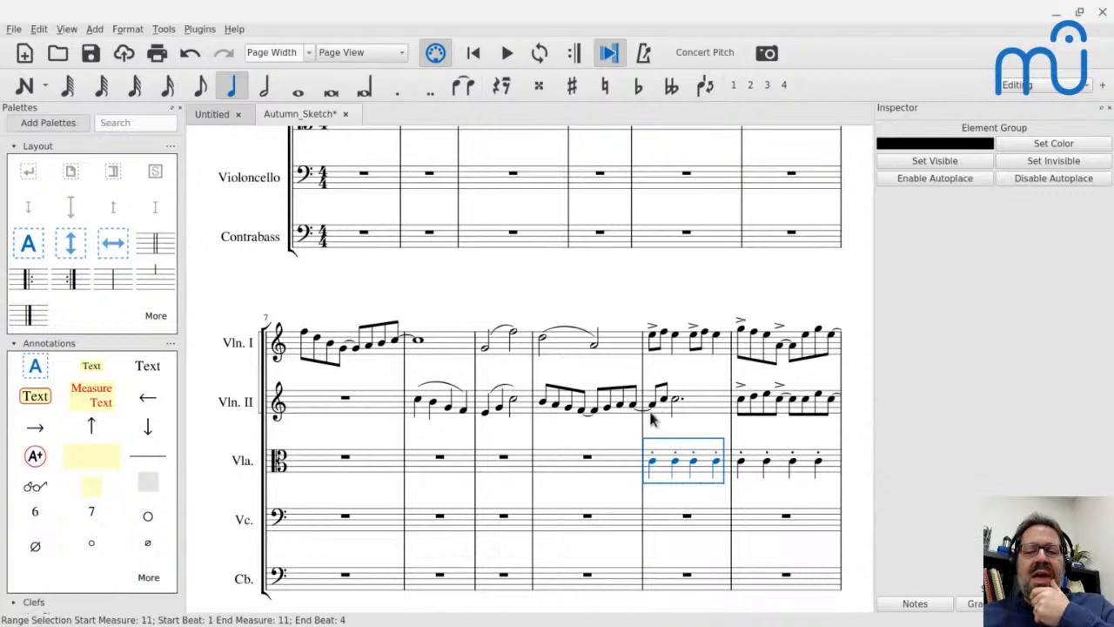
Play the passage from Violin I's first accented eighth note in measure 11.
left_click(653, 335)
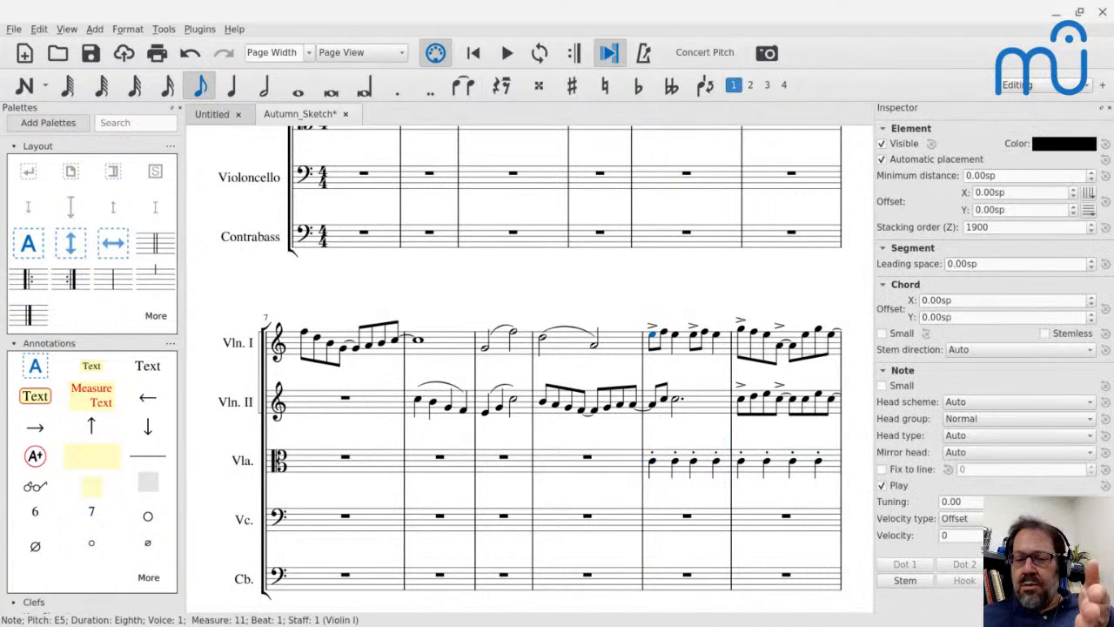
key("space")
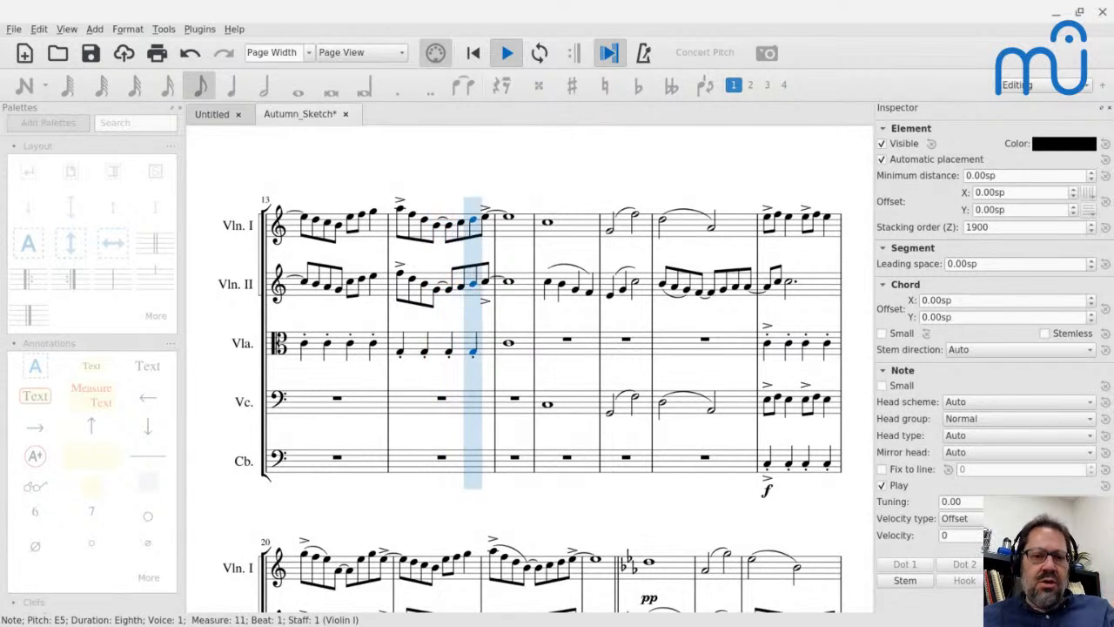
key("space")
scroll(633, 328, "down", 4)
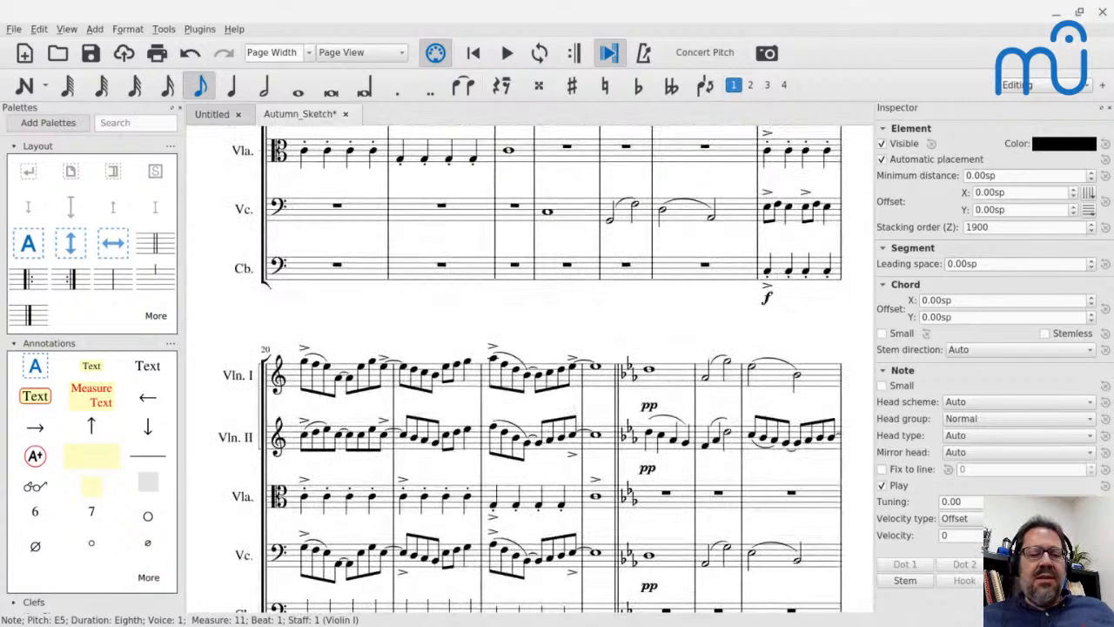
Play from Violin II's first quarter note in measure 16 into measure 19.
scroll(549, 193, "up", 2)
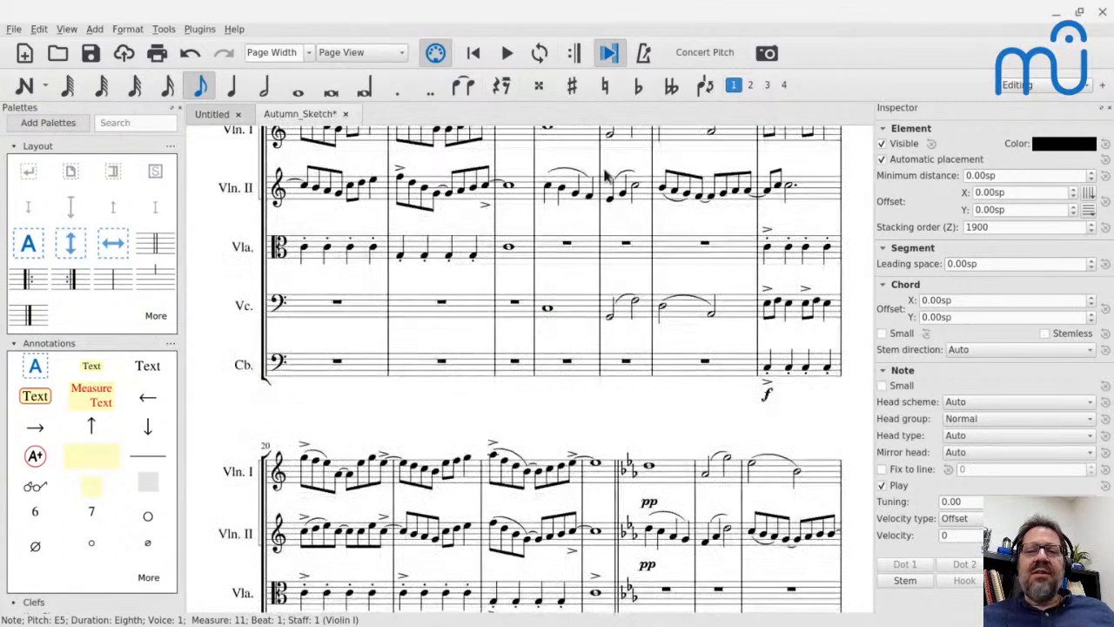
left_click(548, 192)
scroll(548, 191, "up", 2)
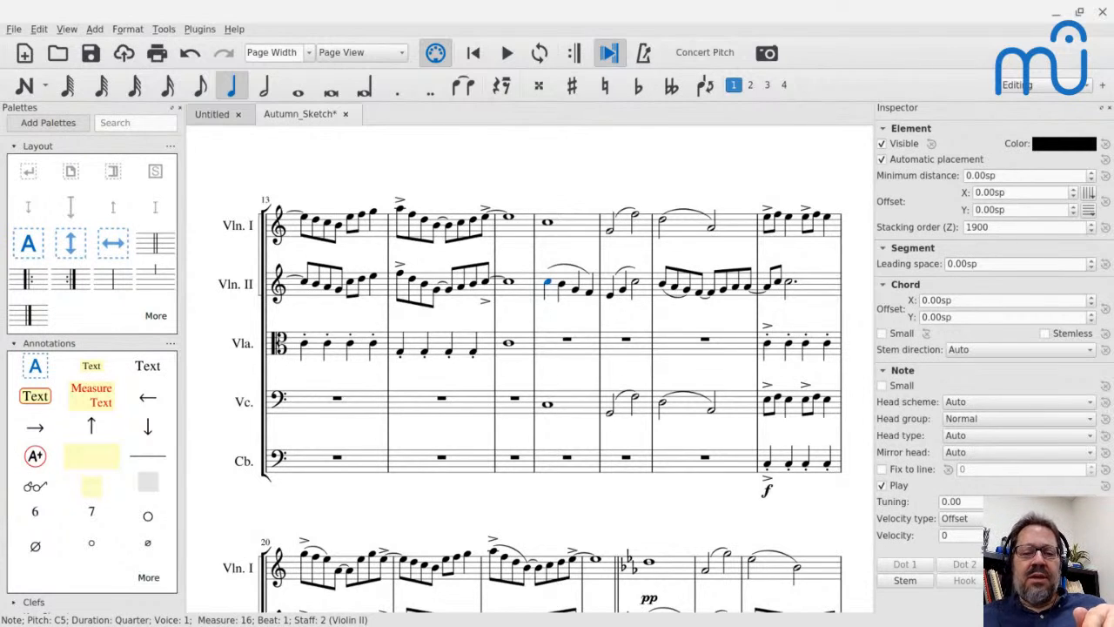
key("space")
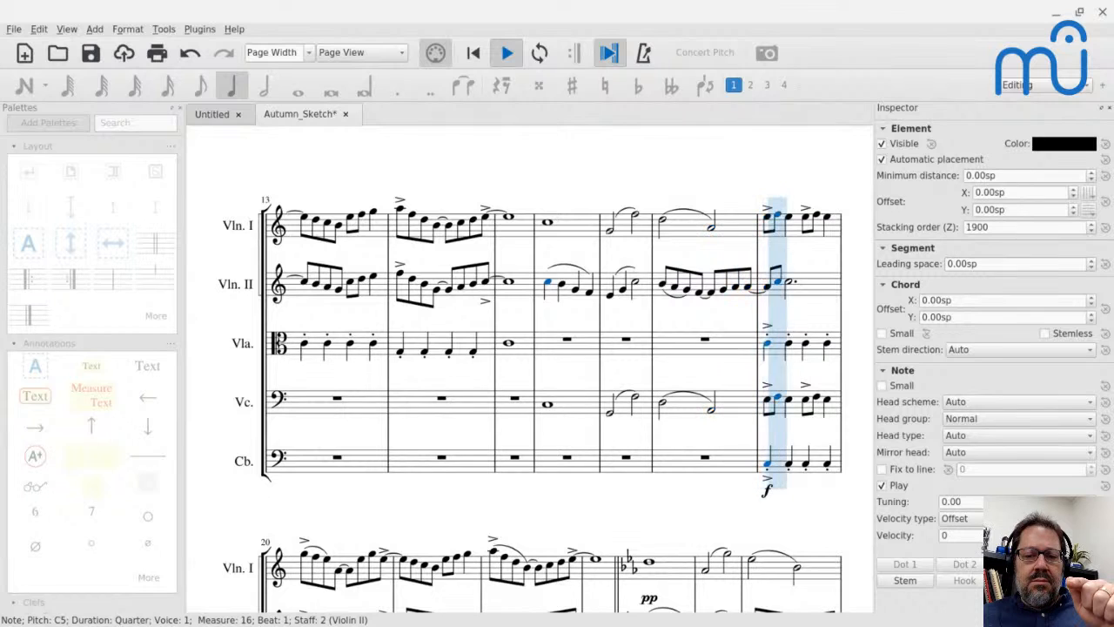
key("space")
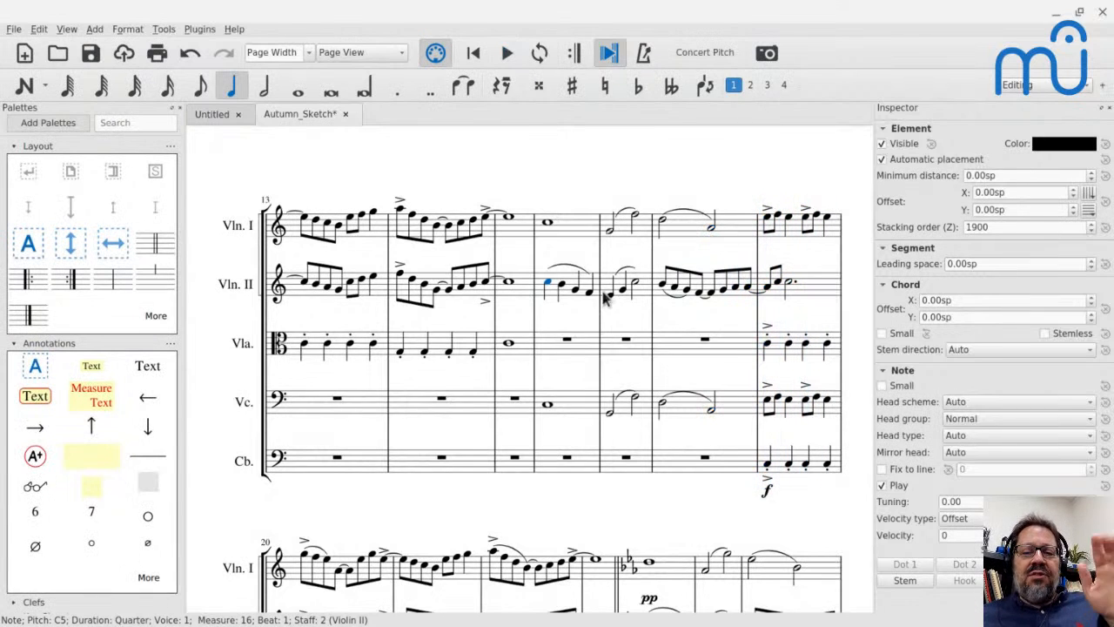
Review the opening Violin I melody again and the system from measure 7 to 12.
scroll(601, 304, "down", 2)
scroll(599, 302, "up", 10)
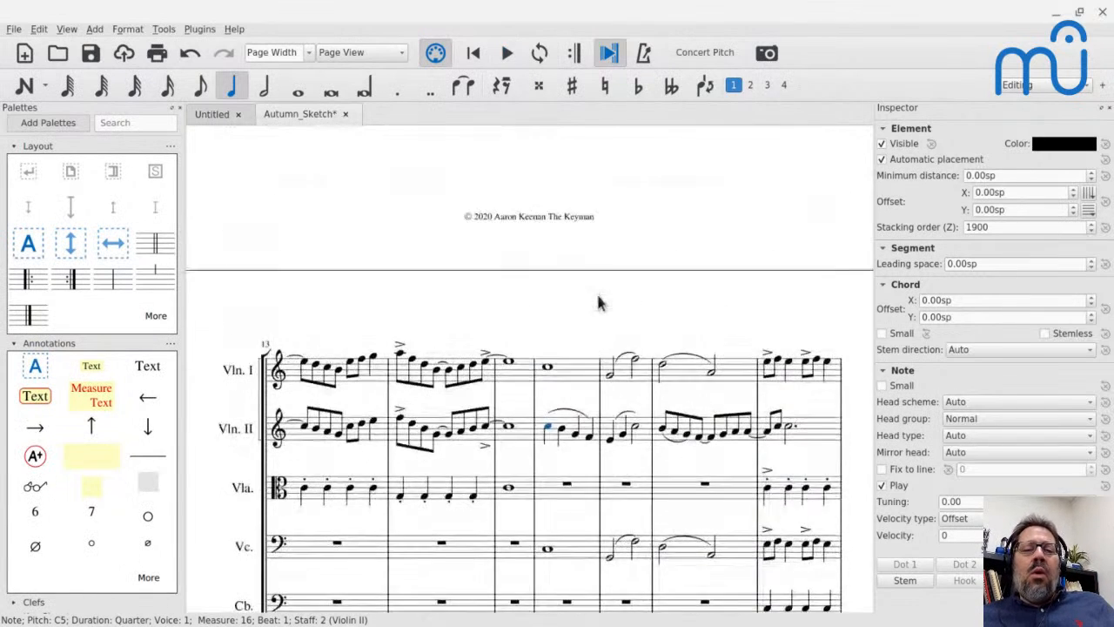
scroll(599, 302, "up", 4)
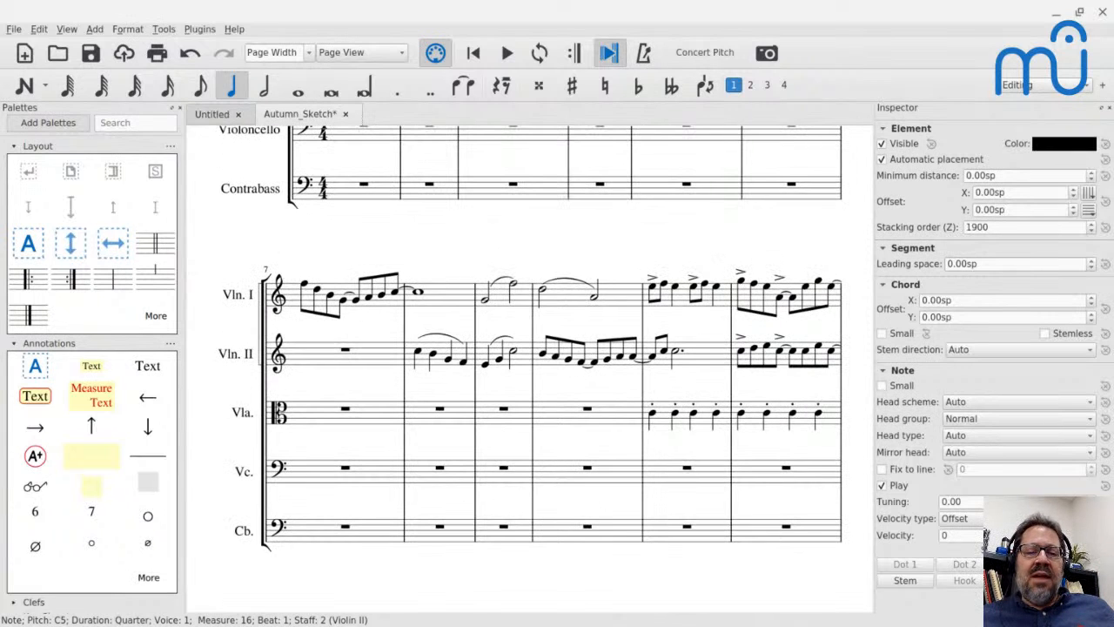
scroll(419, 370, "up", 5)
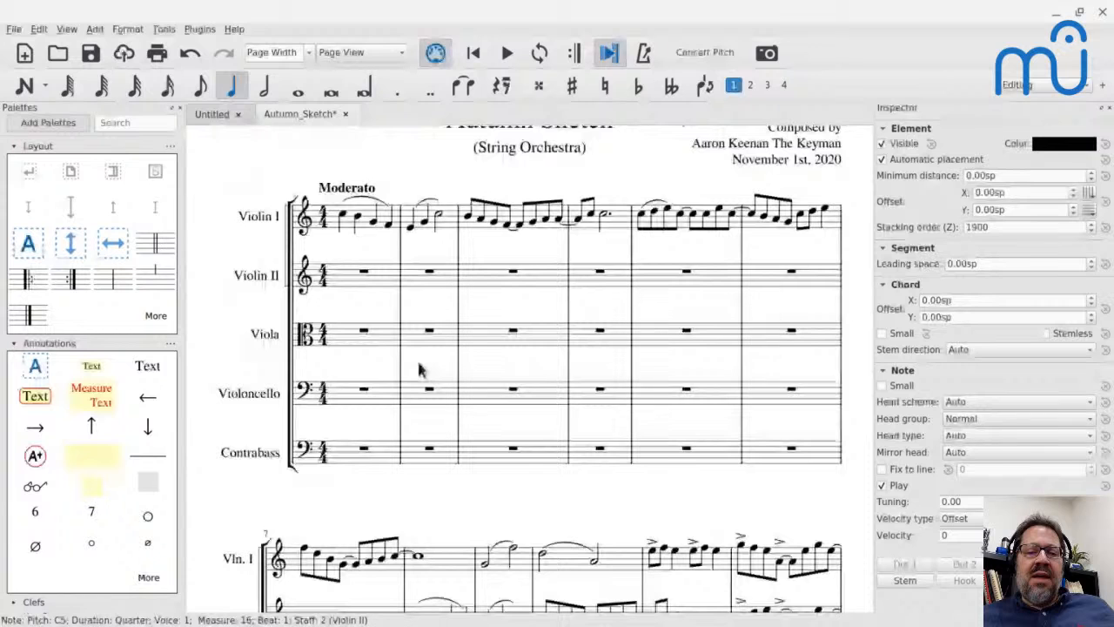
scroll(418, 370, "down", 3)
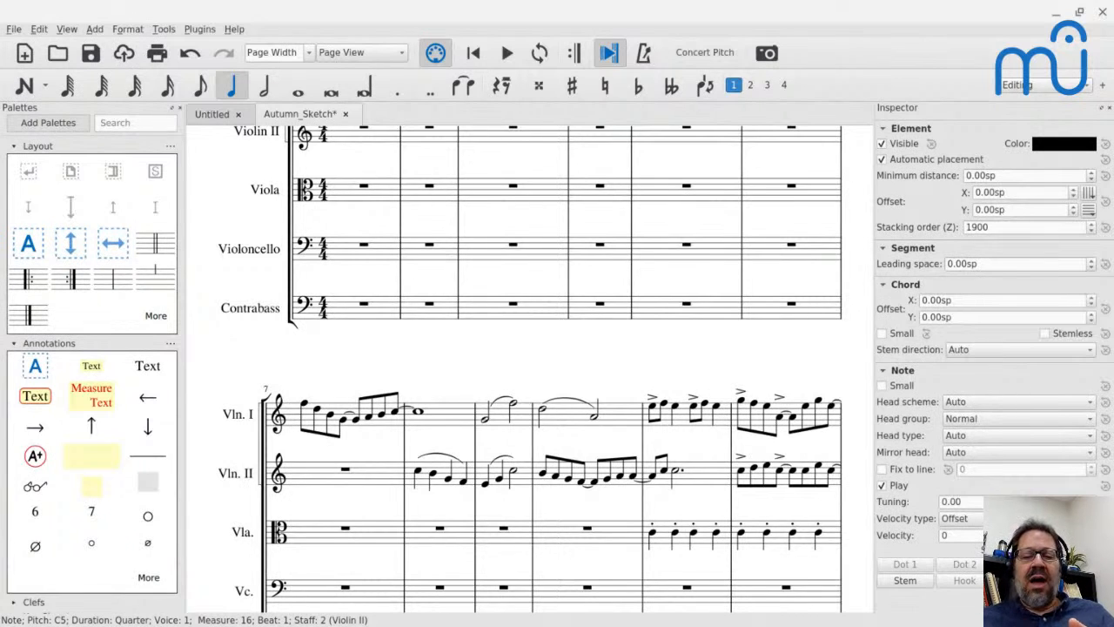
scroll(457, 249, "down", 5)
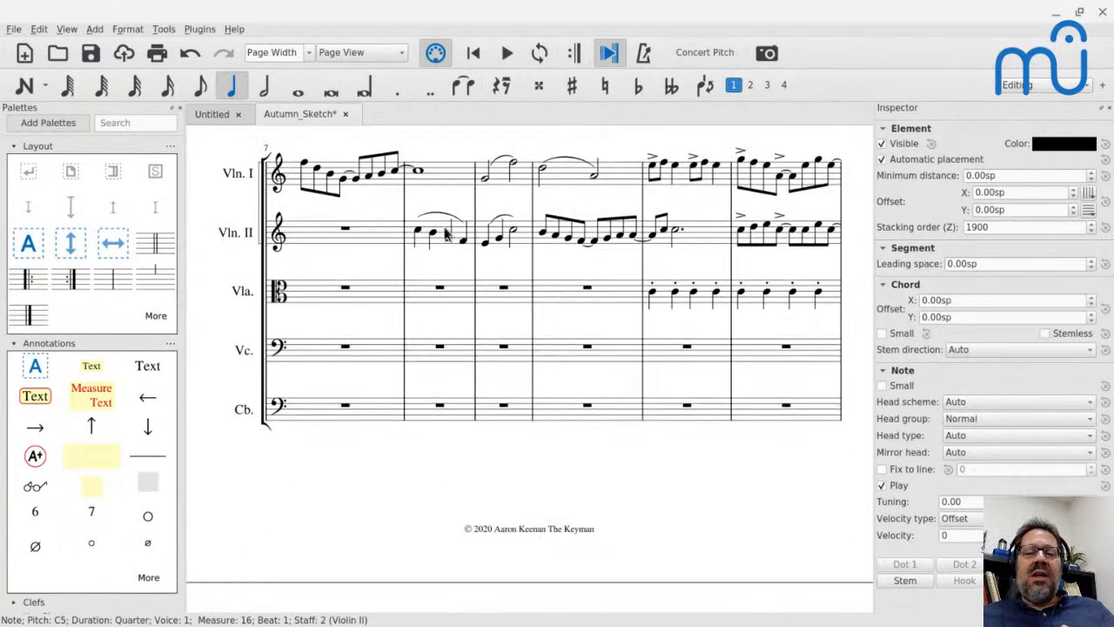
Play Violin II's line from measure 8 and again from measure 10, and sound its first note in measure 11.
left_click(418, 234)
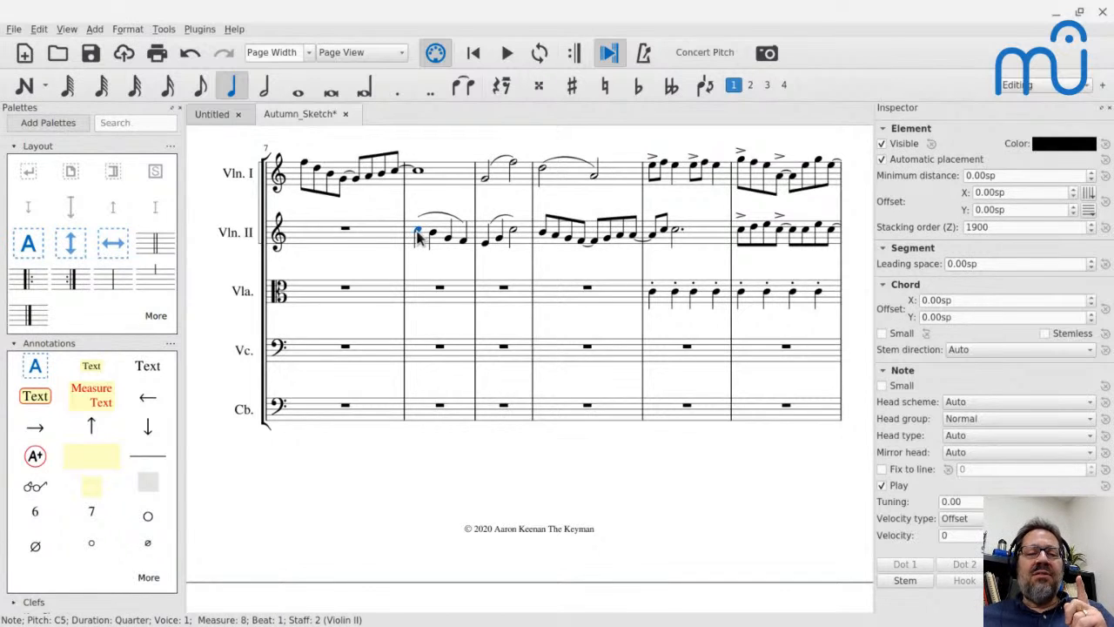
key("space")
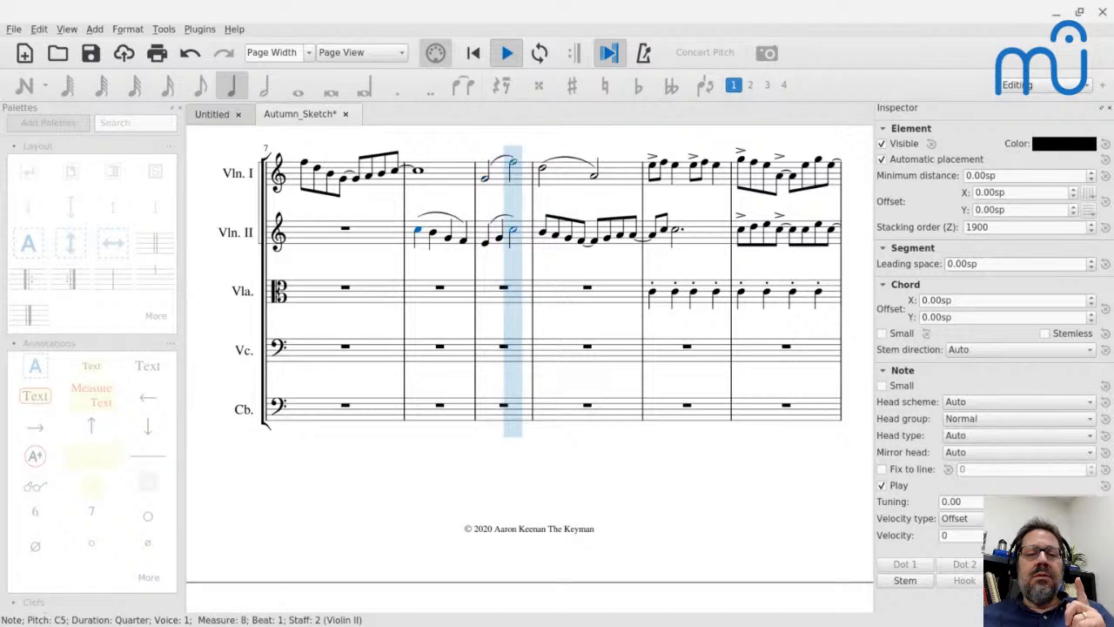
key("space")
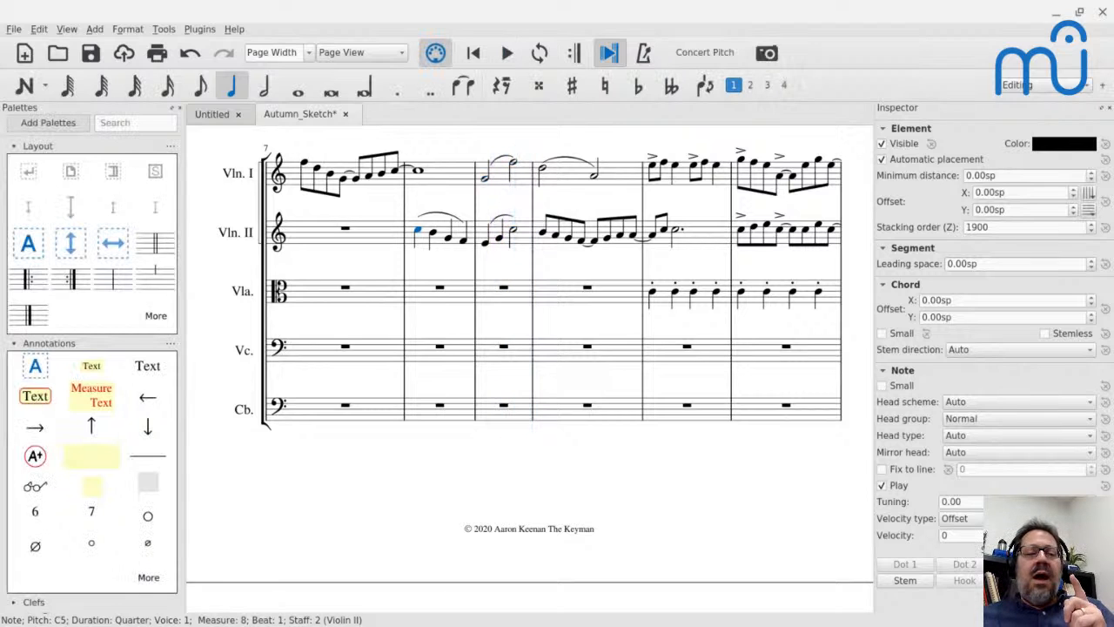
left_click(542, 237)
key("space")
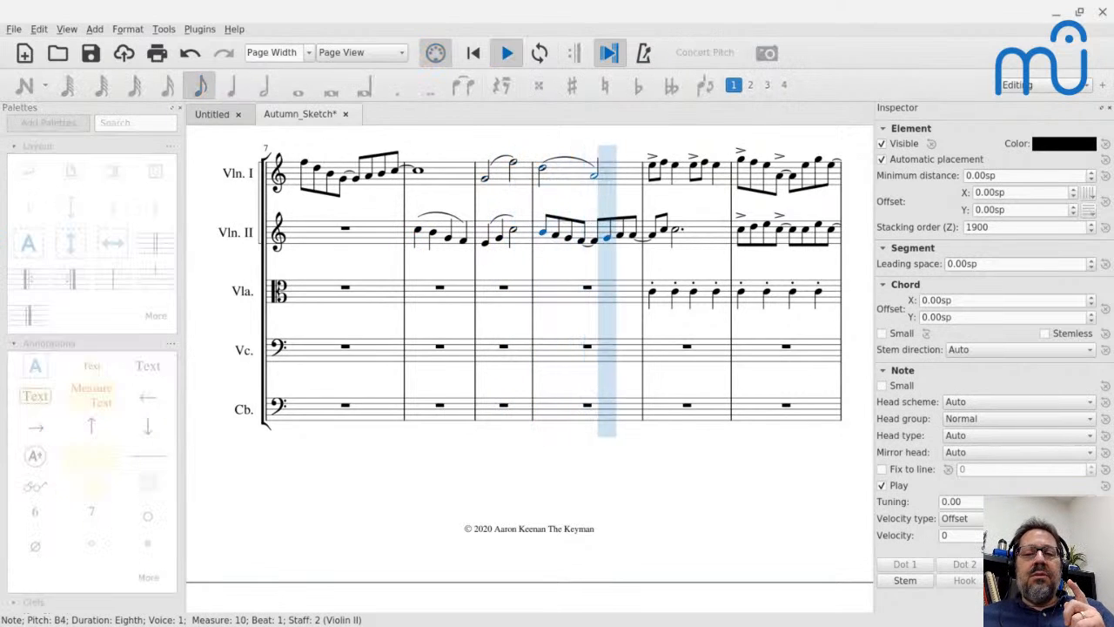
key("space")
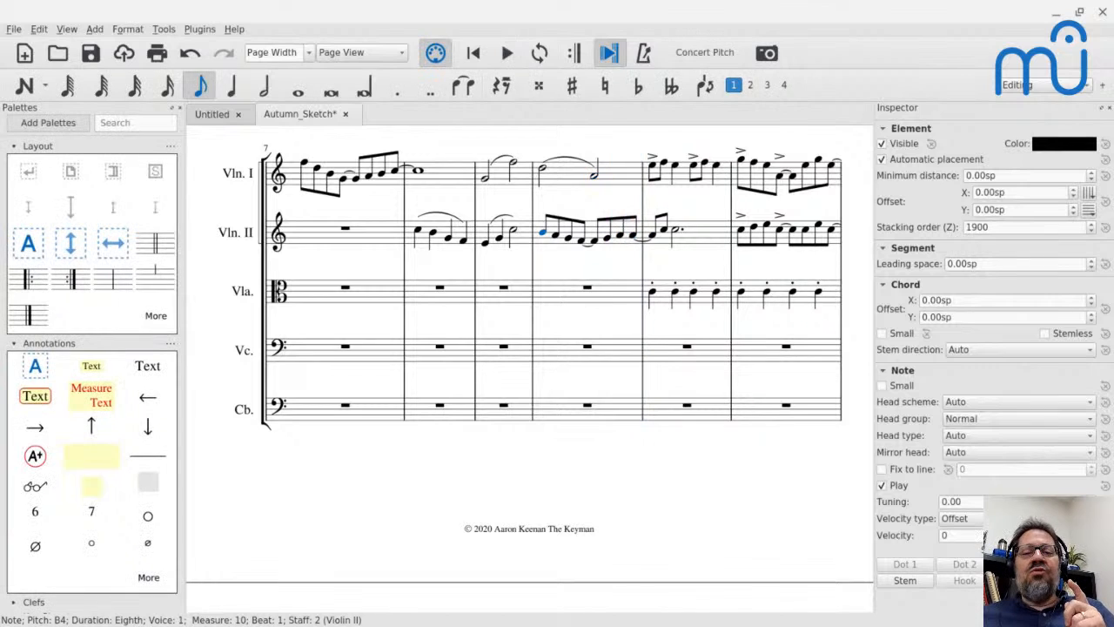
left_click(655, 236)
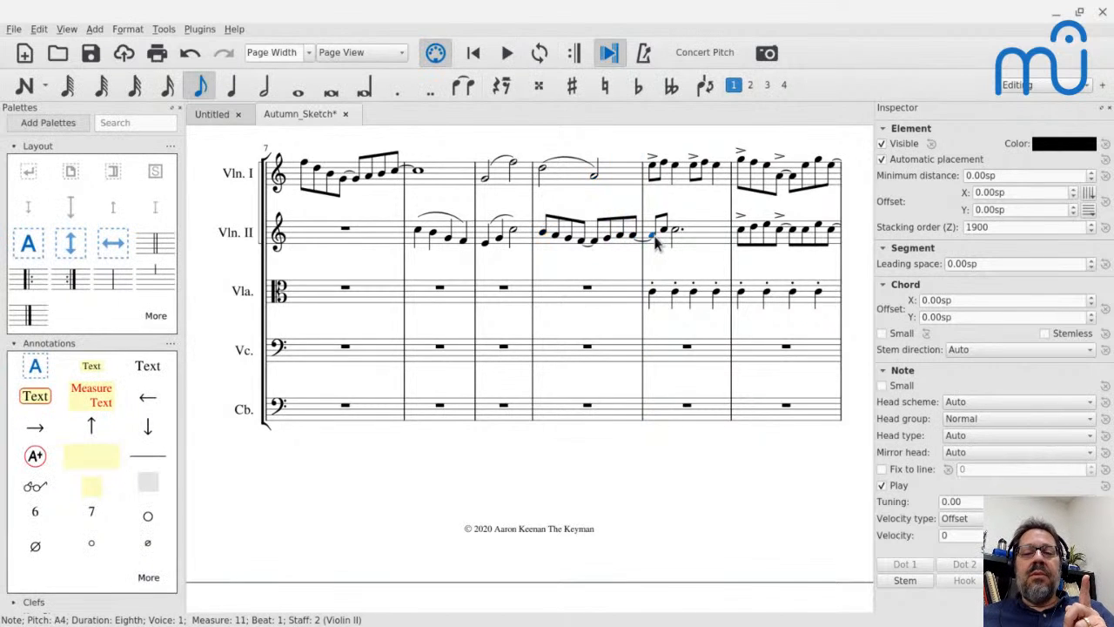
Select and copy Violin II's line from measure 8 through the whole note in measure 15.
left_click(416, 240)
key("ctrl+shift+Right")
key("ctrl+shift+Right")
key("ctrl+shift+Right")
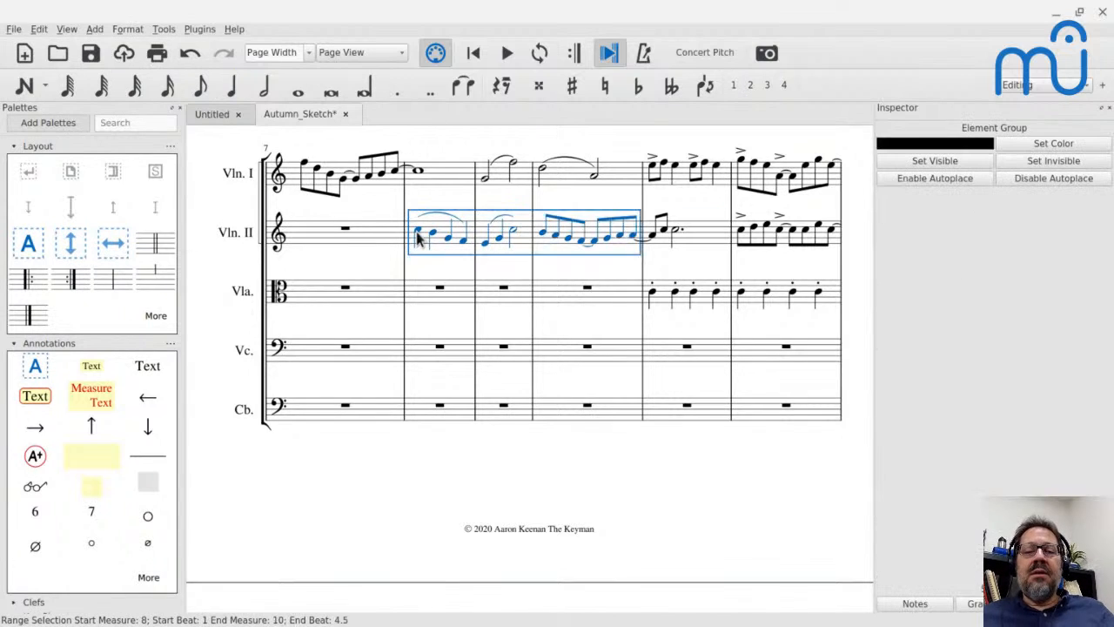
key("ctrl+shift+Right")
key("ctrl+shift+Right")
key("ctrl+shift+Right")
key("ctrl+shift+Right")
key("shift+Right")
scroll(549, 402, "up", 5)
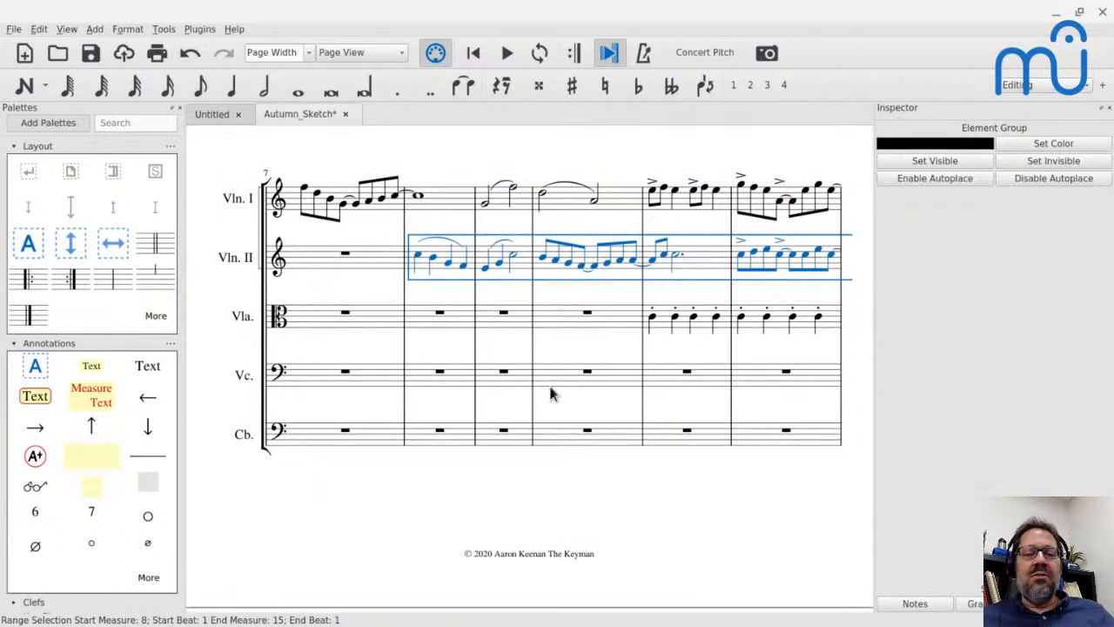
Paste the copied Violin II line into the Violoncello staff at measure 11 and lower it by an octave.
left_click(662, 384)
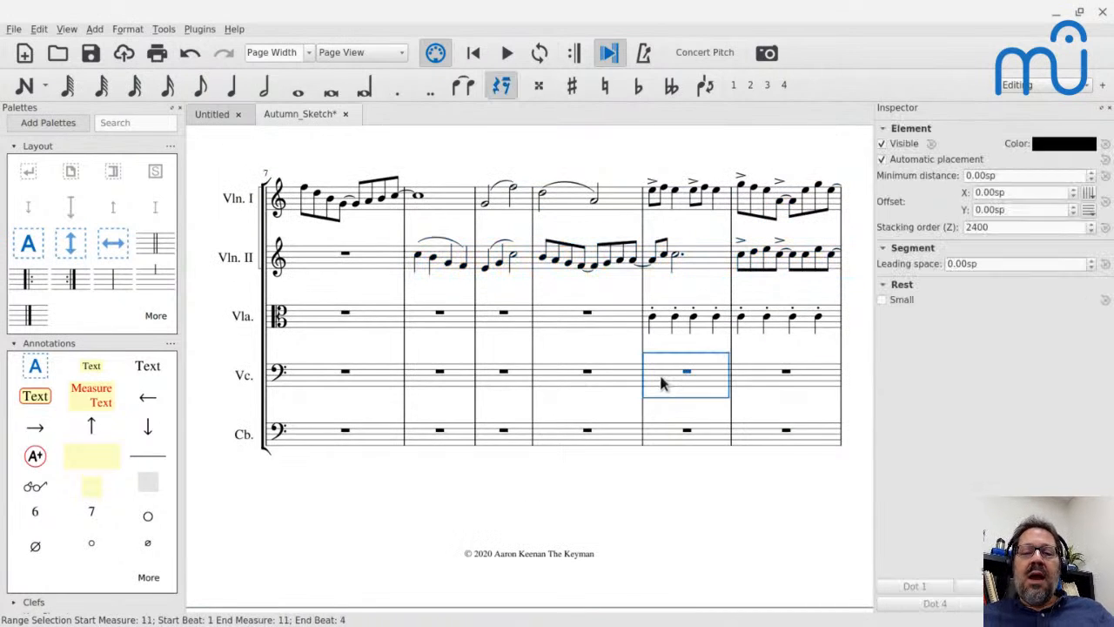
left_click(687, 374)
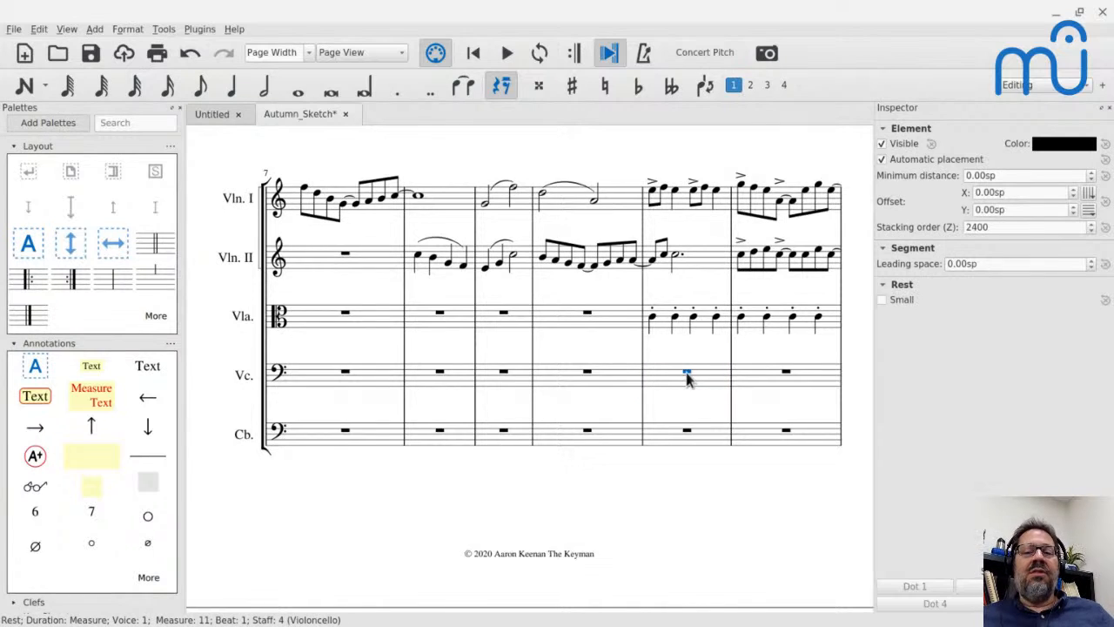
key("ctrl+v")
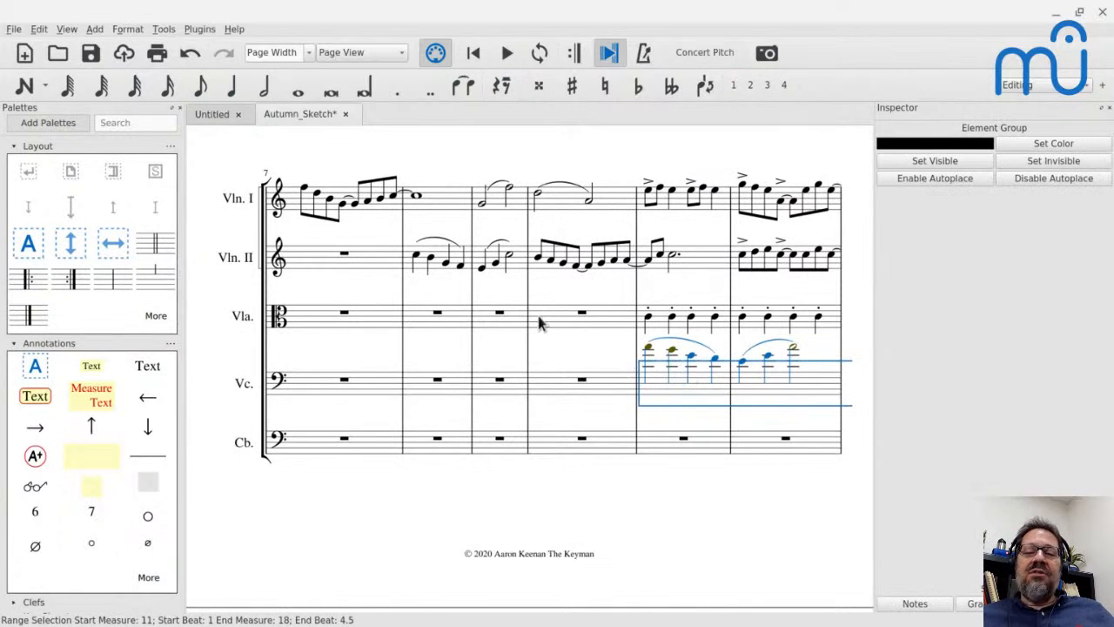
key("ctrl+Down")
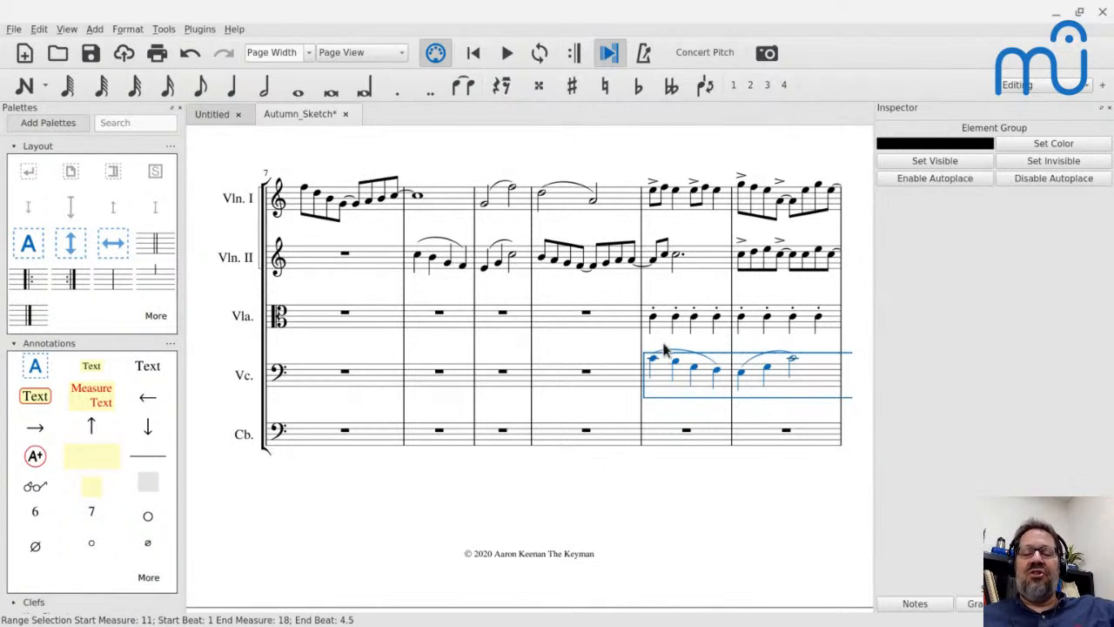
Compare Violin II's entrance in measure 8 with the pasted Violoncello line, and sound the Violoncello's first note in measure 13.
left_click(418, 258)
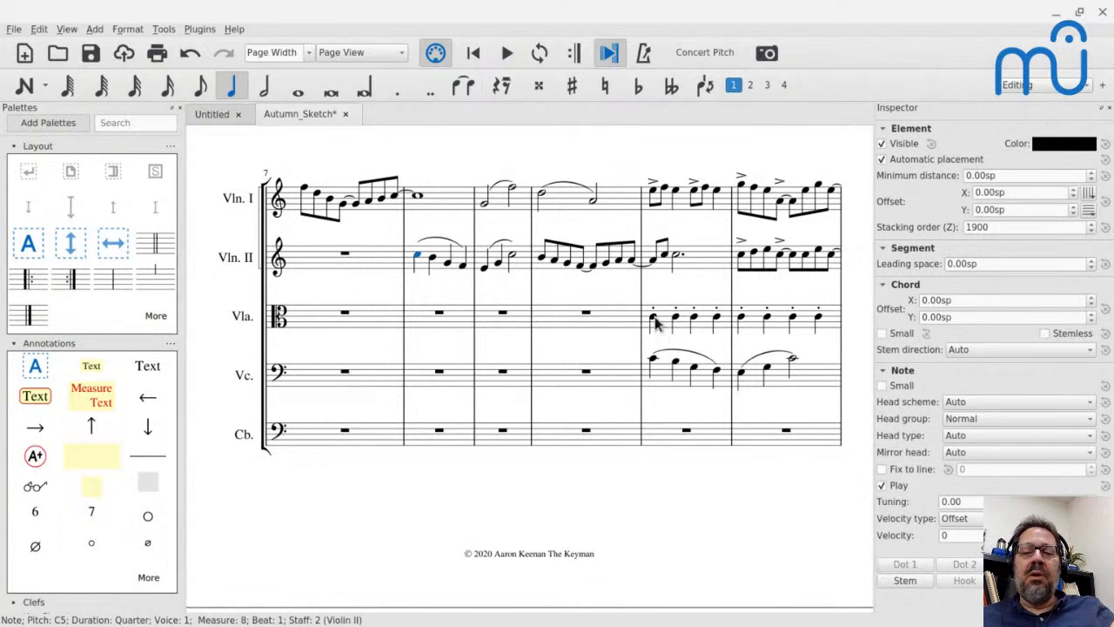
scroll(658, 329, "down", 5)
scroll(657, 324, "down", 4)
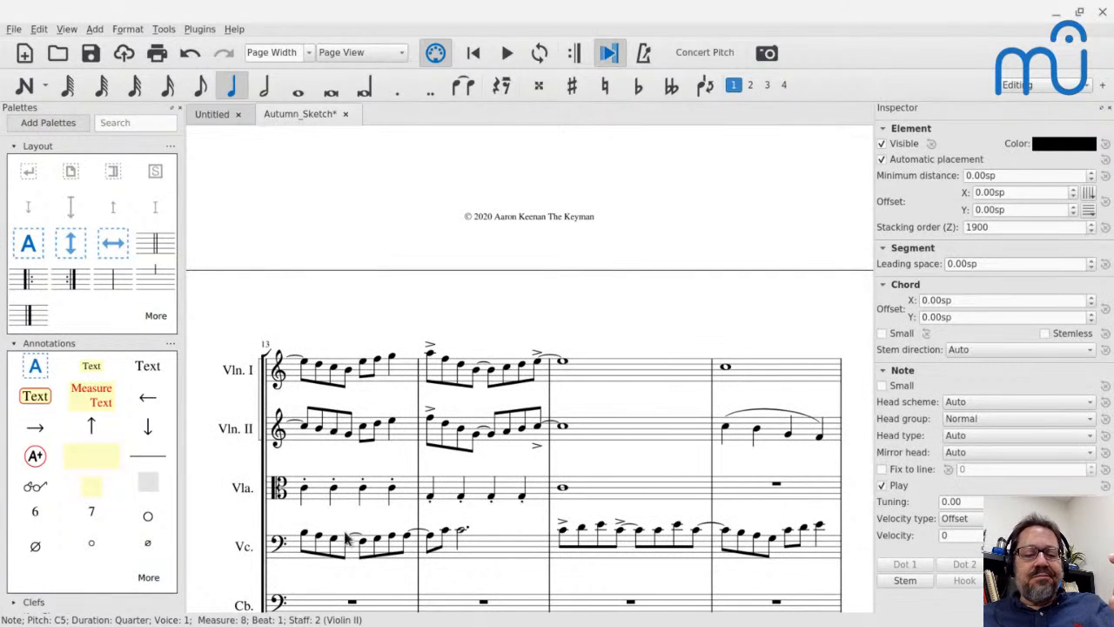
left_click(305, 535)
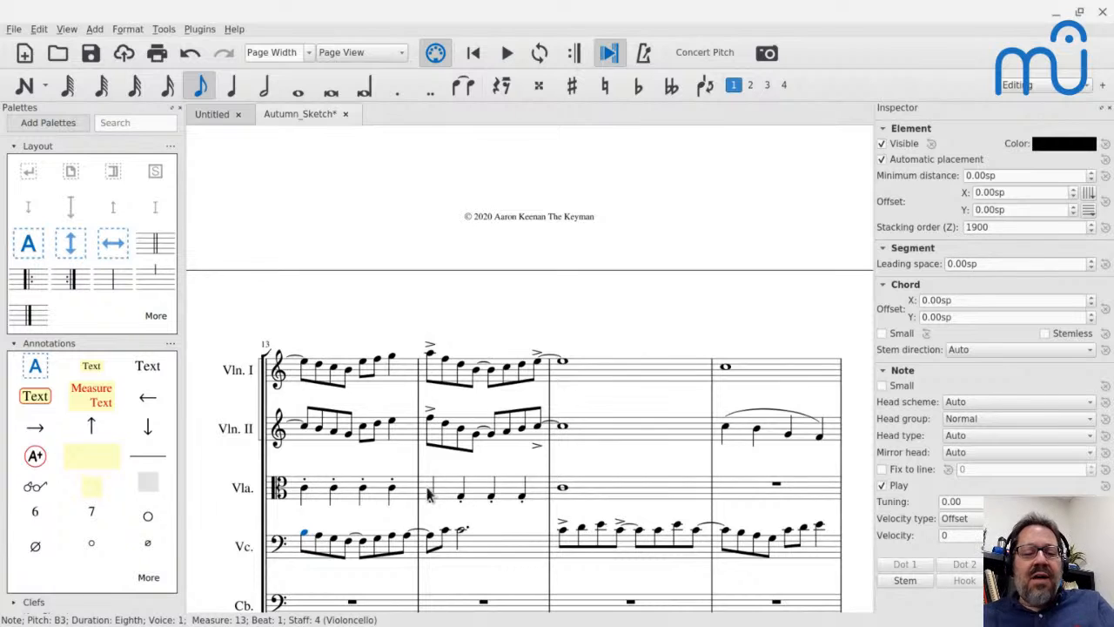
Play the score from Violin II's entrance in measure 8 through measure 14.
scroll(438, 495, "up", 5)
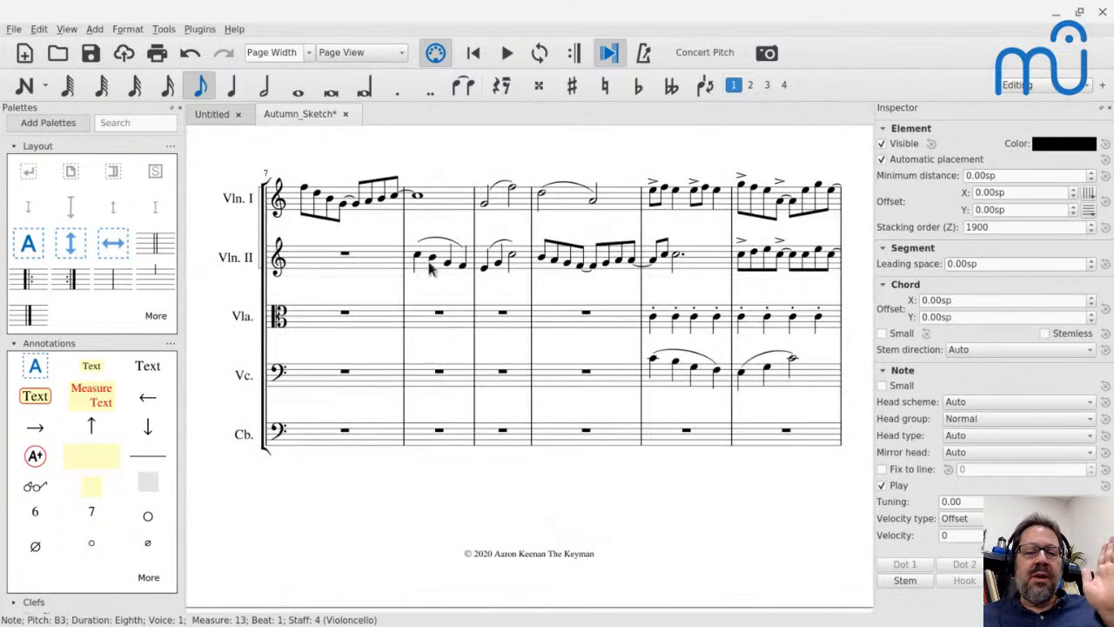
left_click(418, 258)
key("space")
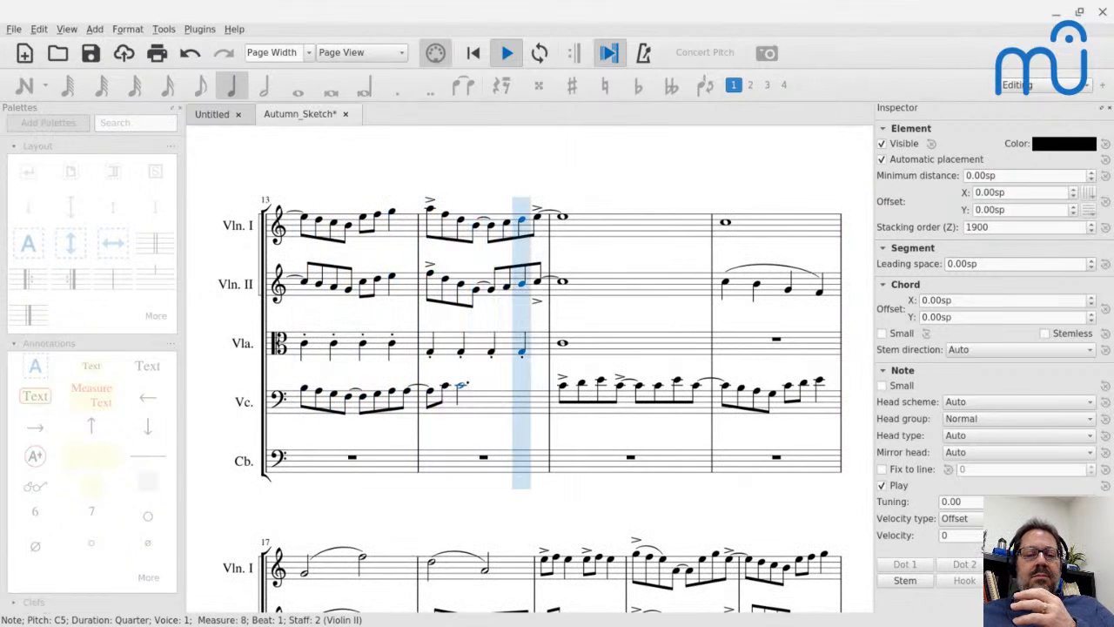
key("space")
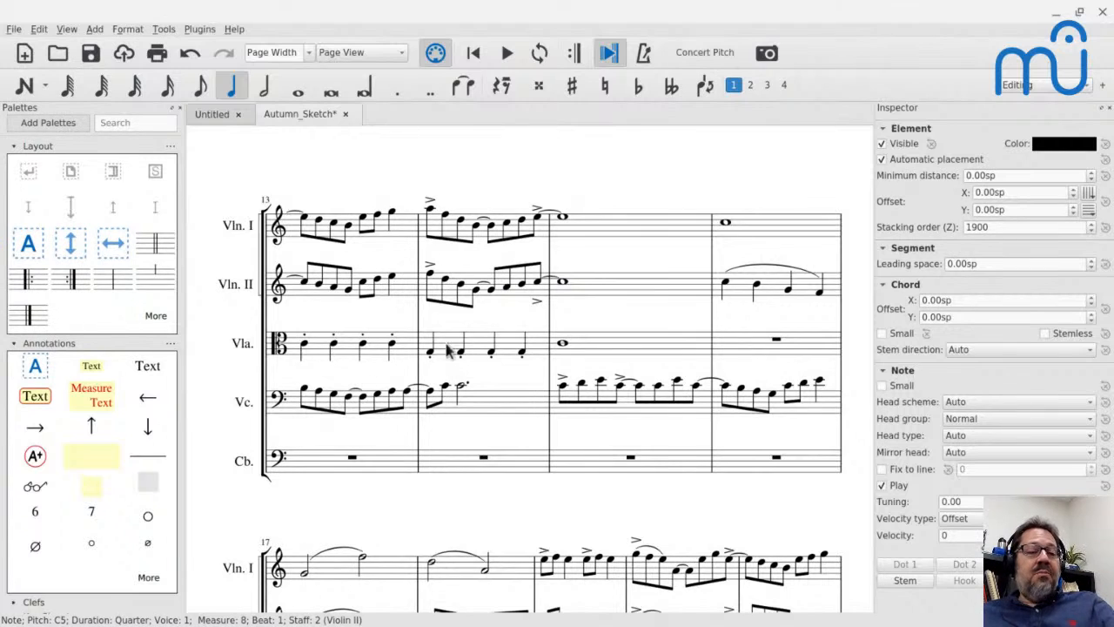
Lower the Violoncello's last two notes in measure 14 by a semitone to B3.
left_click(451, 405)
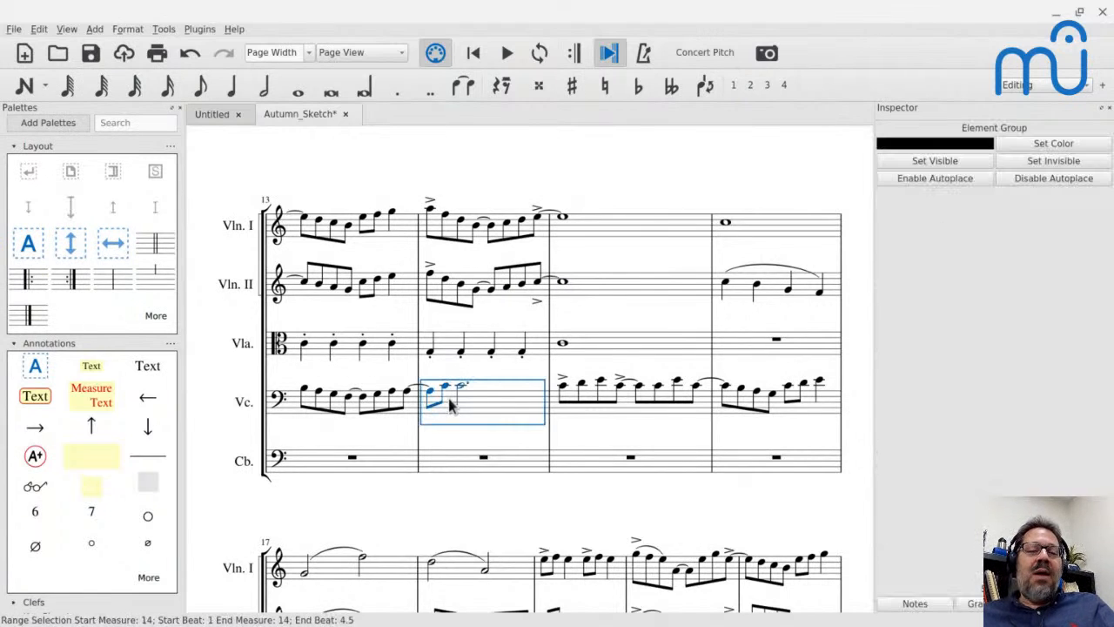
left_click(442, 385)
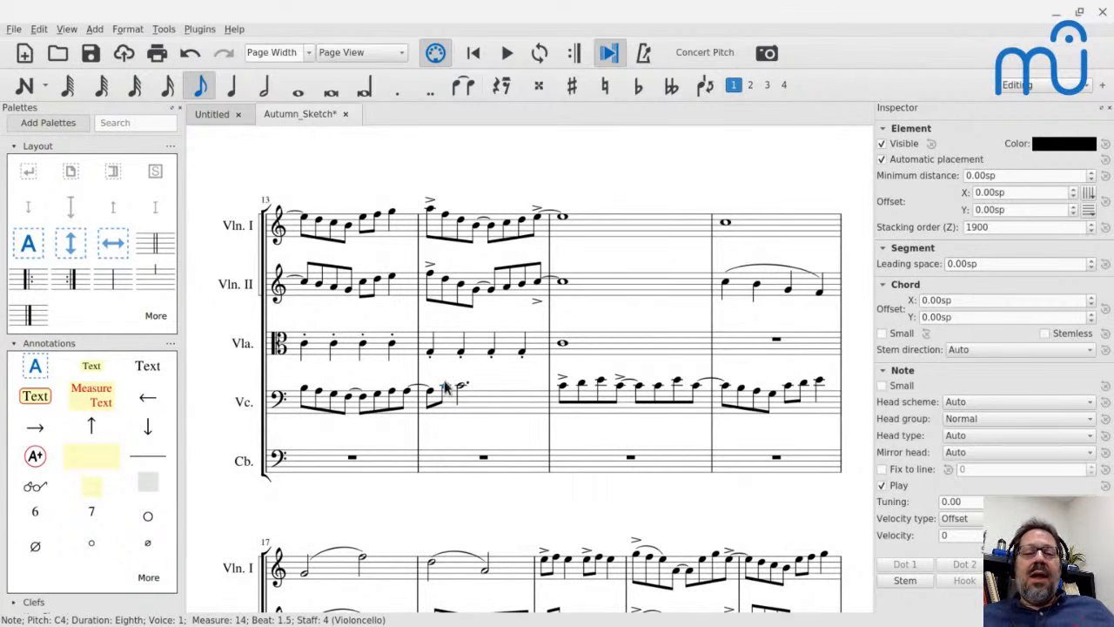
key("shift+Right")
key("Down")
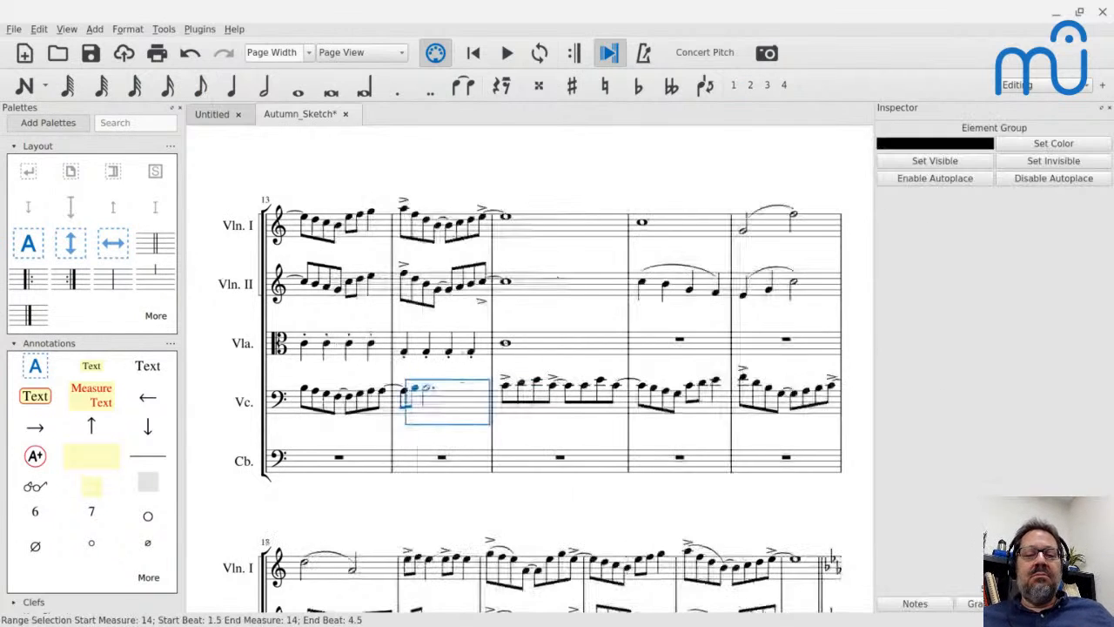
Play the score from the Viola's first note in measure 13.
left_click(304, 344)
key("space")
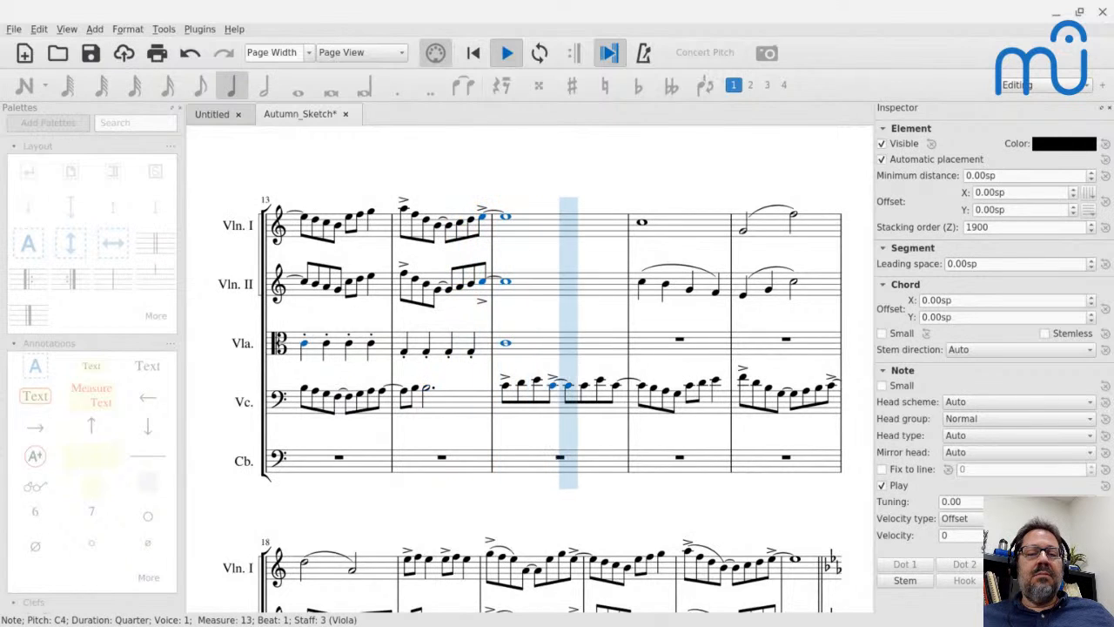
key("space")
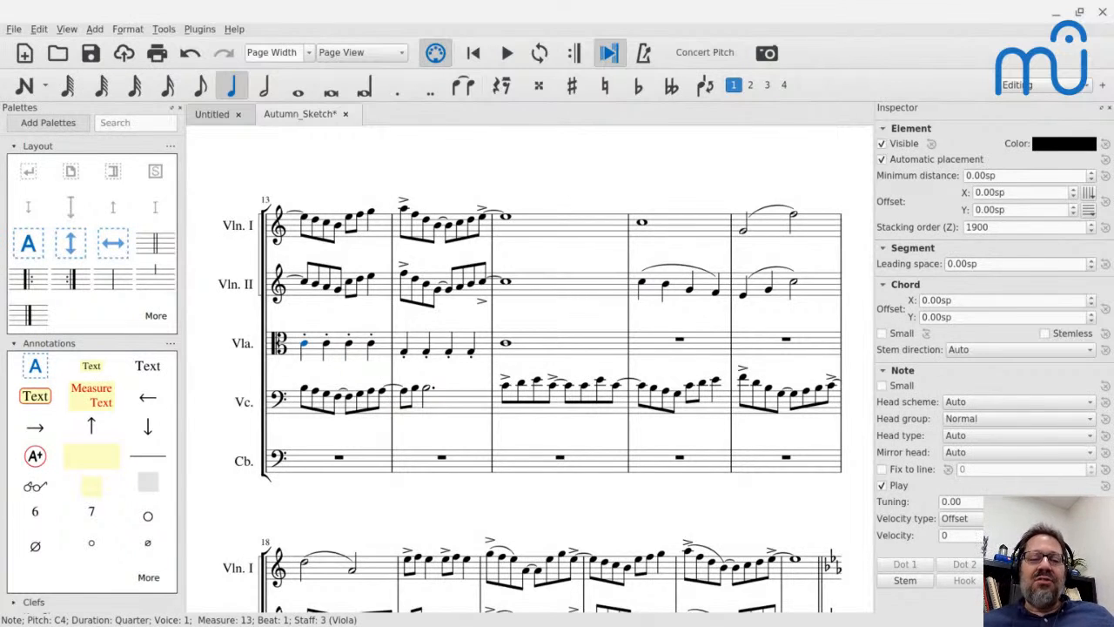
Undo the pasted Violoncello line starting at measure 11 together with its pitch changes.
scroll(506, 301, "up", 4)
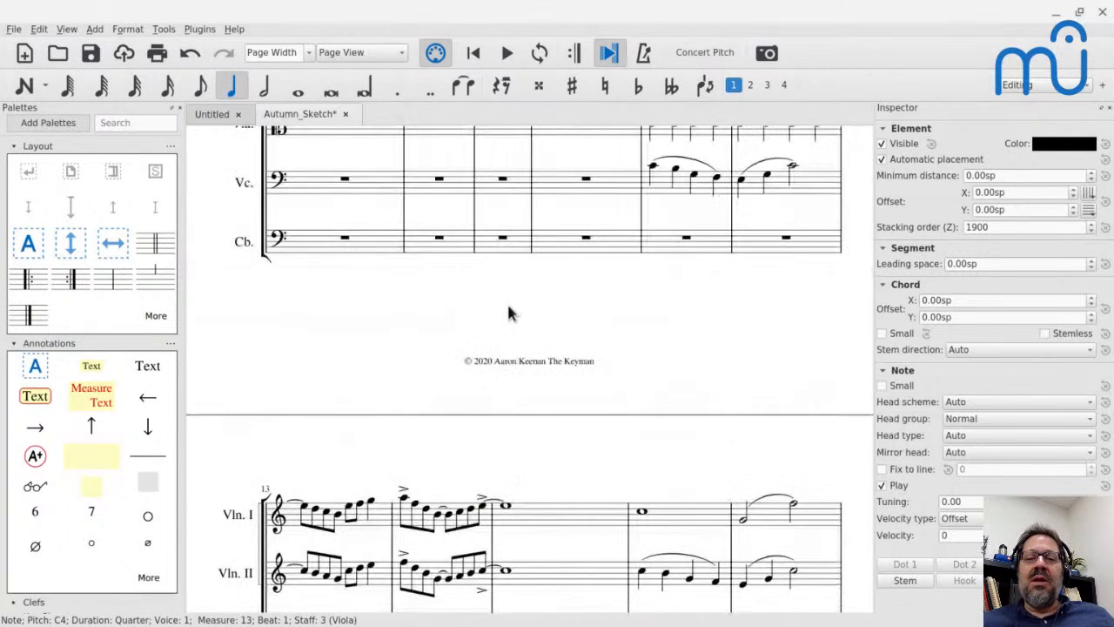
left_click(659, 183)
scroll(659, 183, "down", 4)
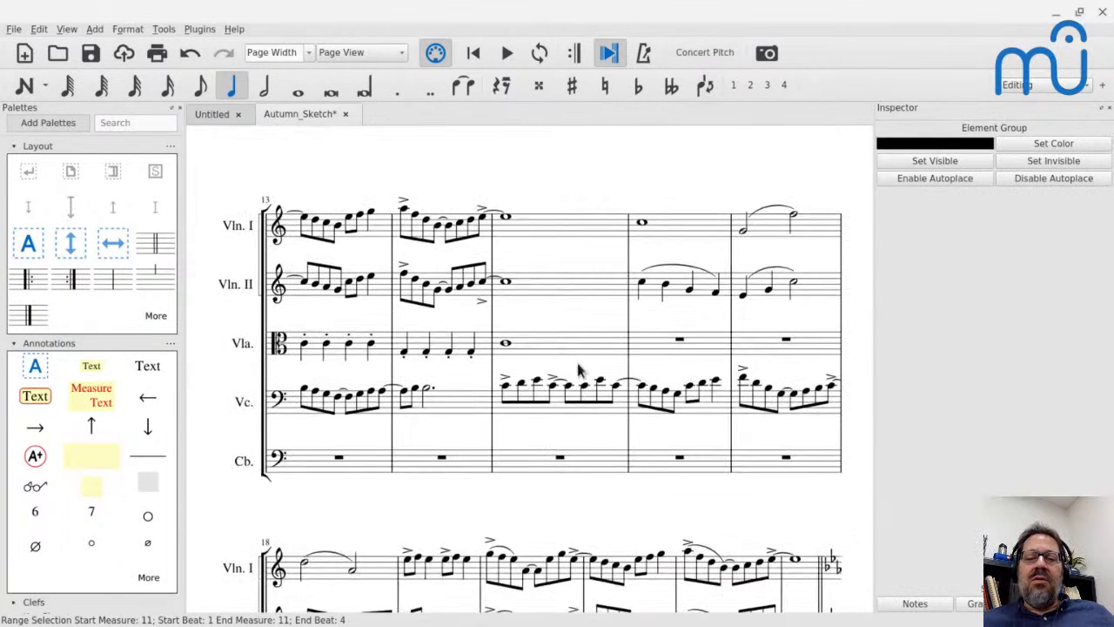
scroll(723, 420, "down", 4)
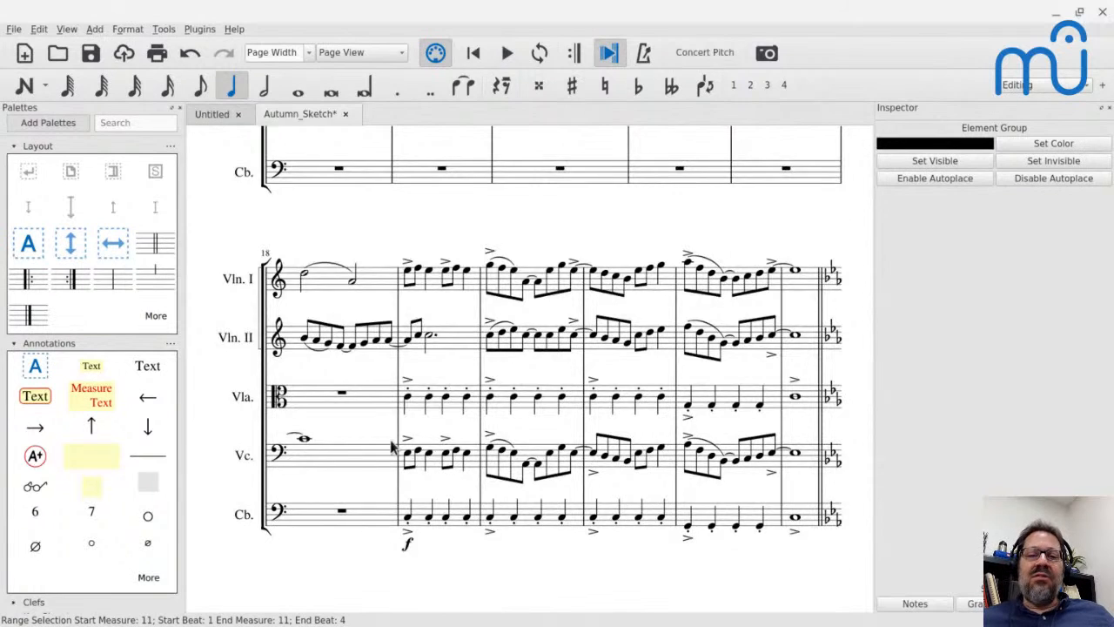
scroll(392, 447, "up", 3)
scroll(390, 440, "up", 1)
key("ctrl+v")
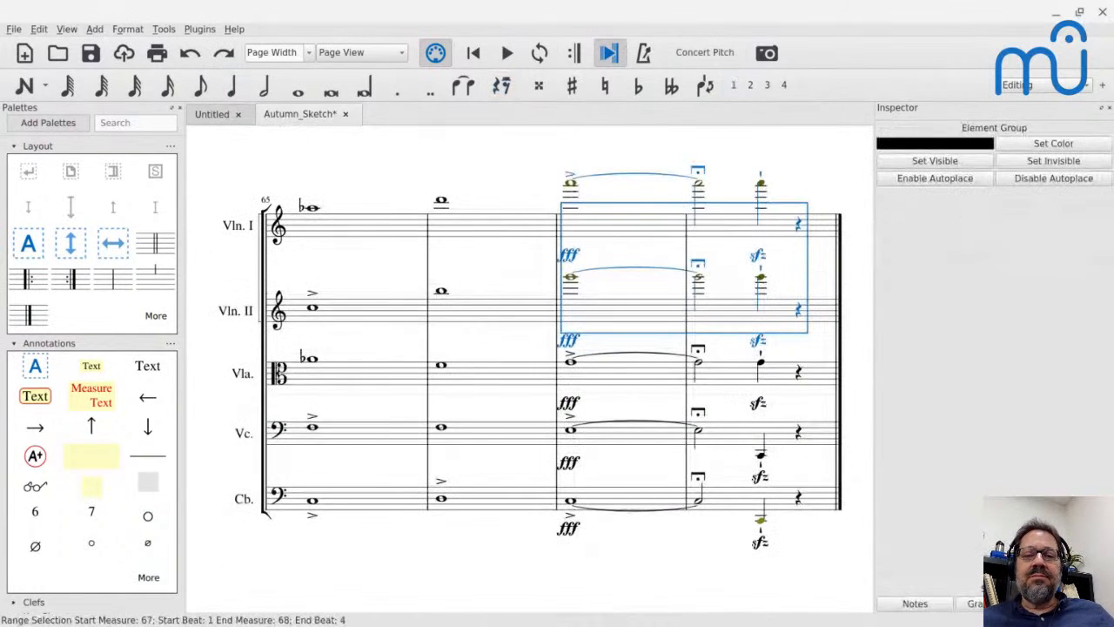
key("ctrl+shift+z")
scroll(530, 369, "up", 10)
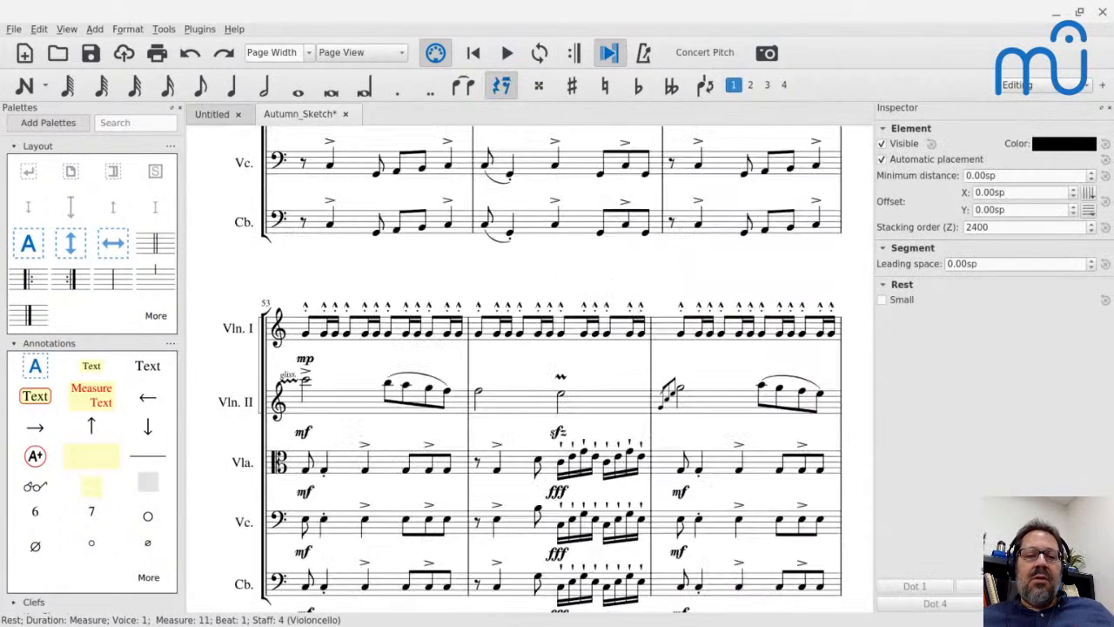
scroll(529, 369, "up", 10)
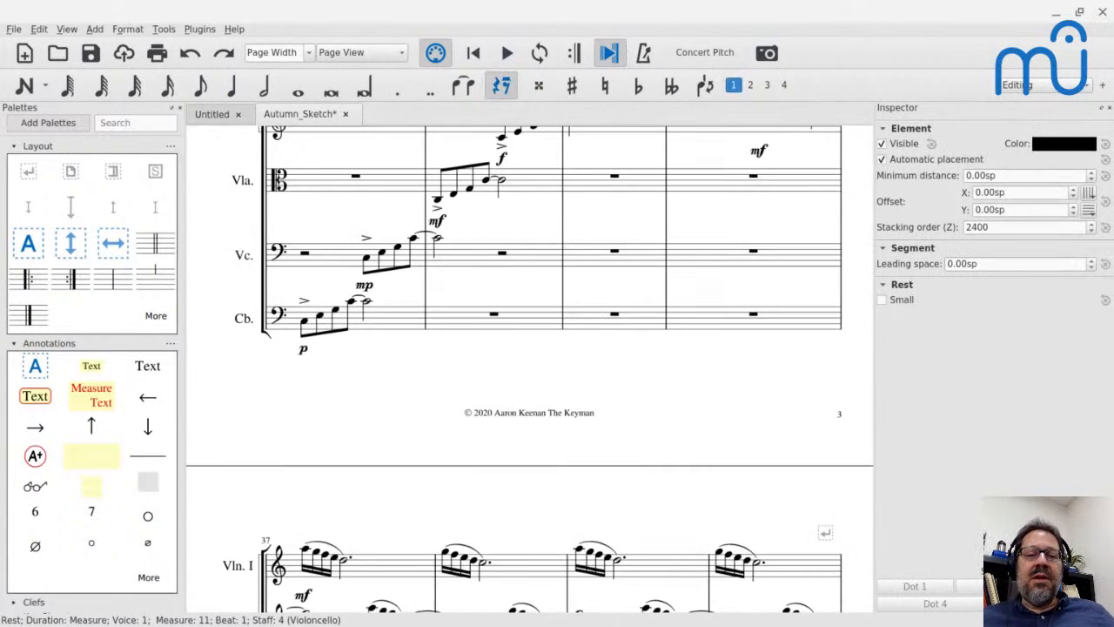
scroll(529, 369, "up", 15)
scroll(529, 369, "up", 10)
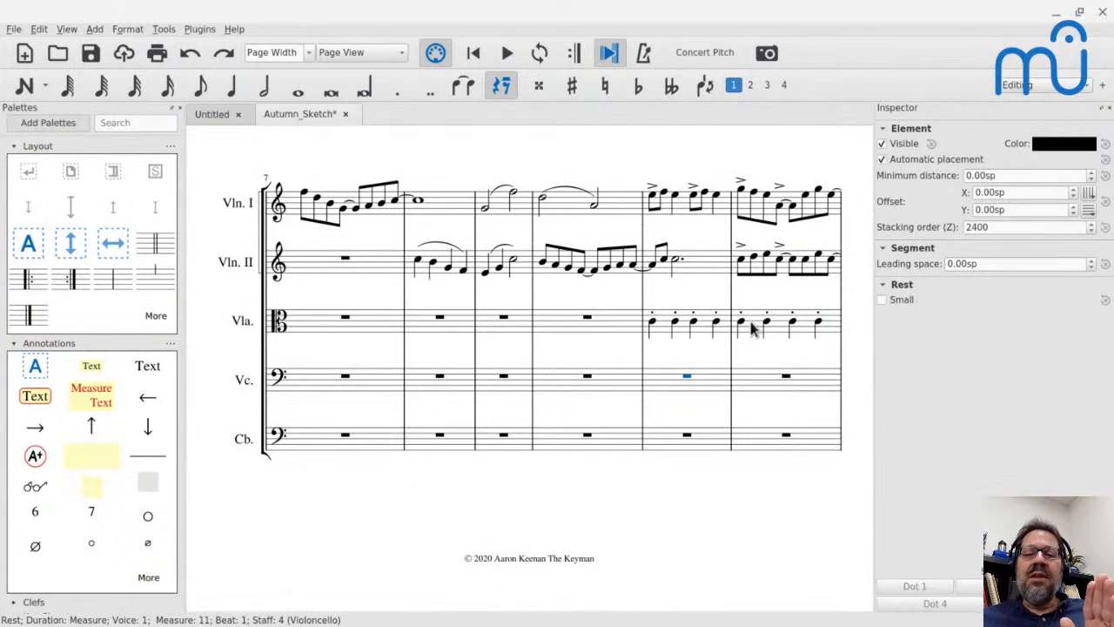
Play the score from the Viola's rest in measure 16 into measure 17.
scroll(751, 326, "down", 5)
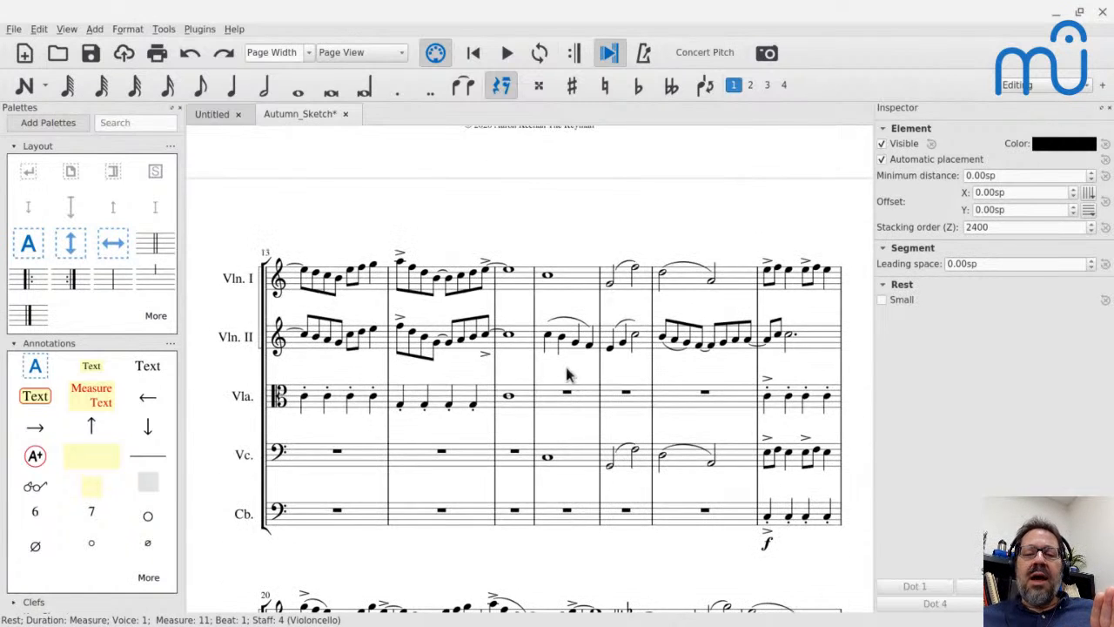
left_click(570, 396)
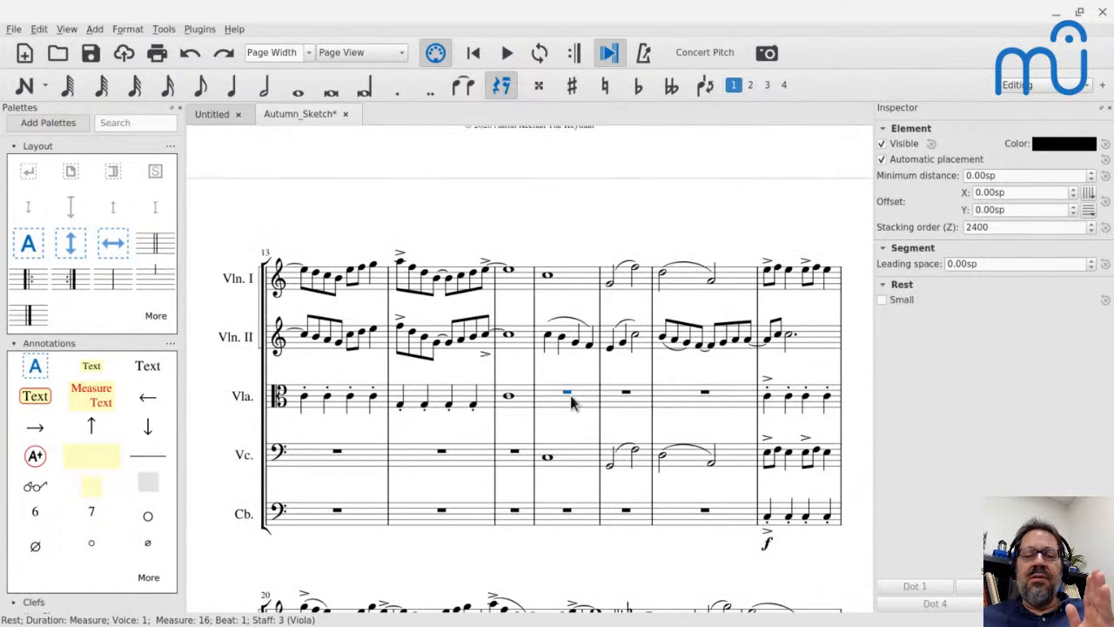
key("space")
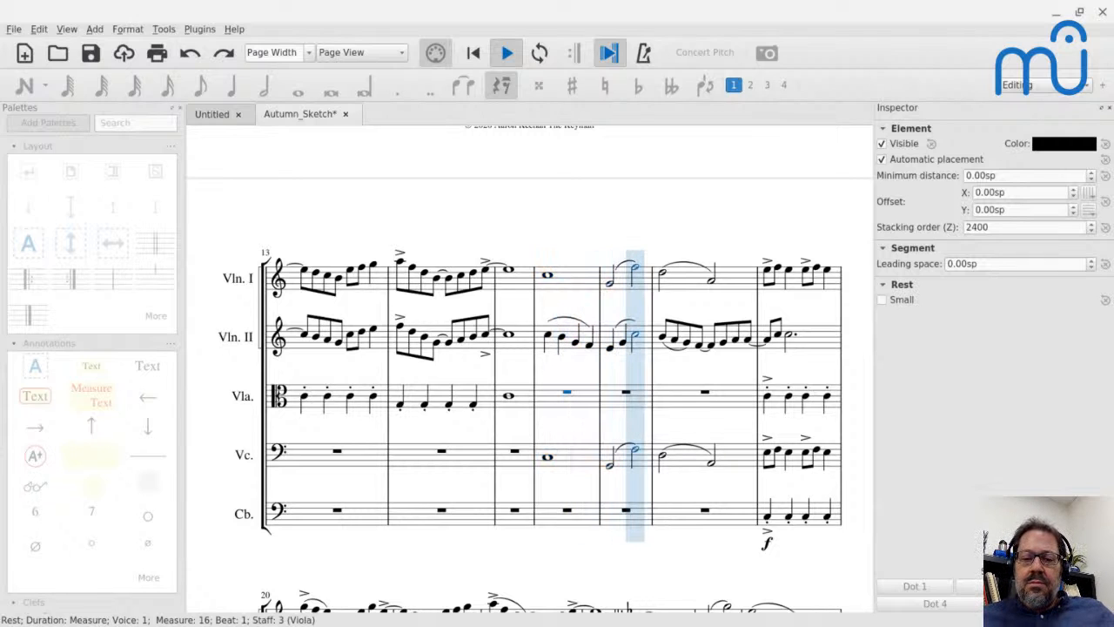
key("space")
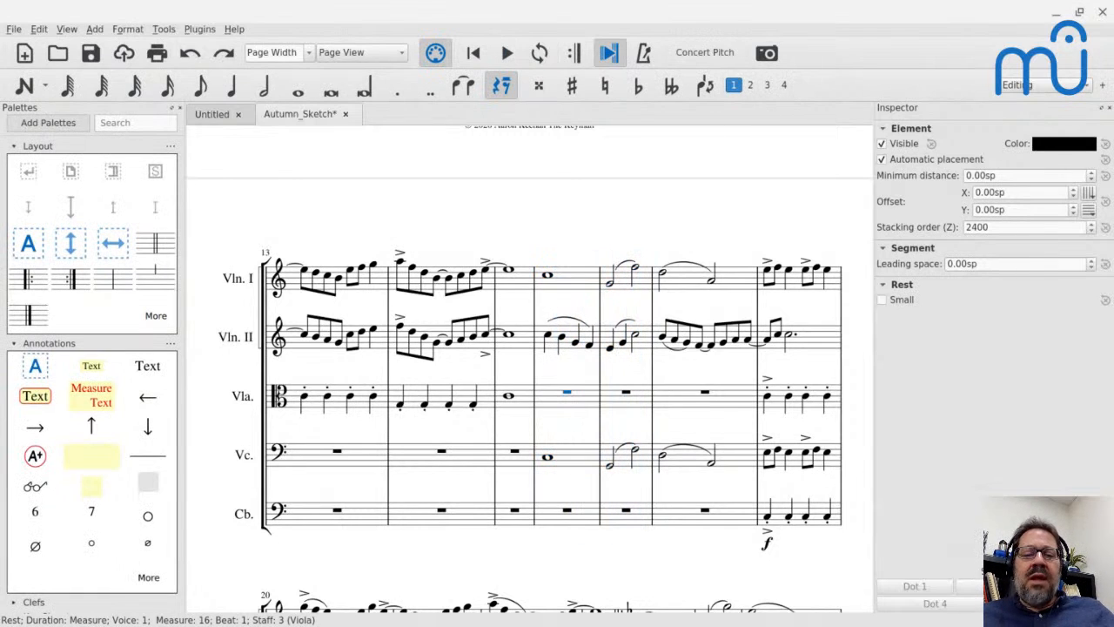
Play measure 17, clear the selection, and sound the beat 3 notes of Violin I, Violoncello and Violin II.
left_click(635, 451)
key("space")
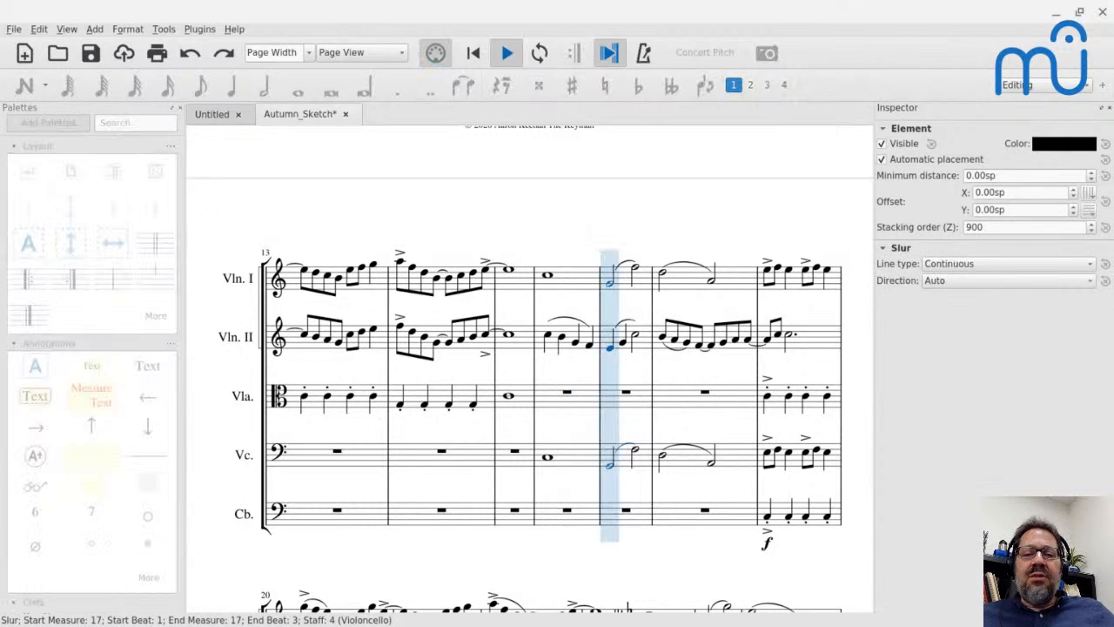
key("space")
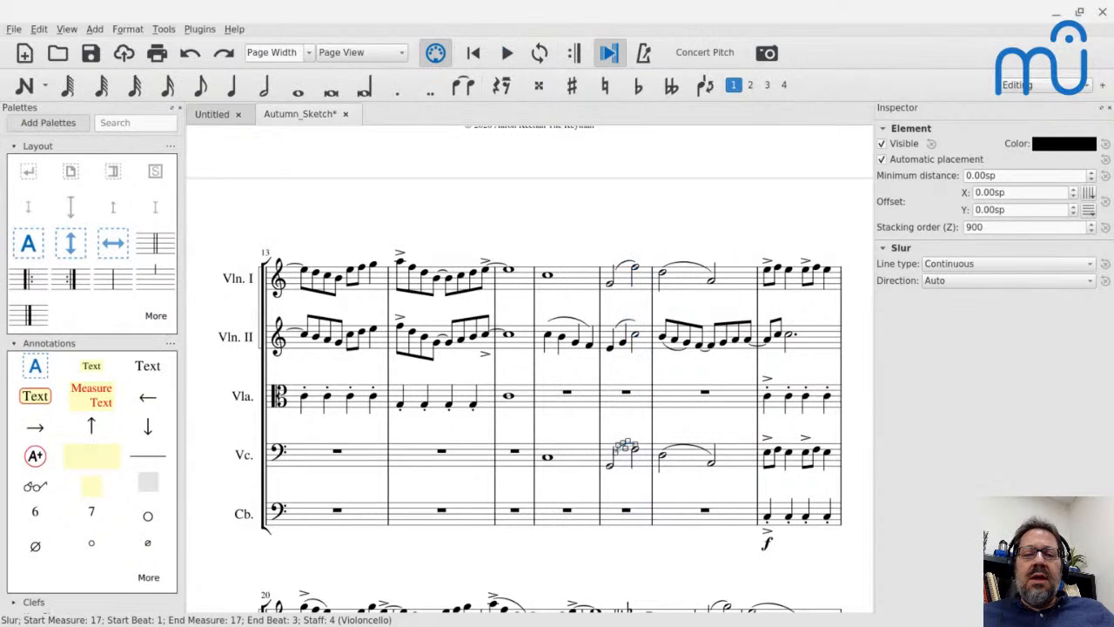
key("Escape")
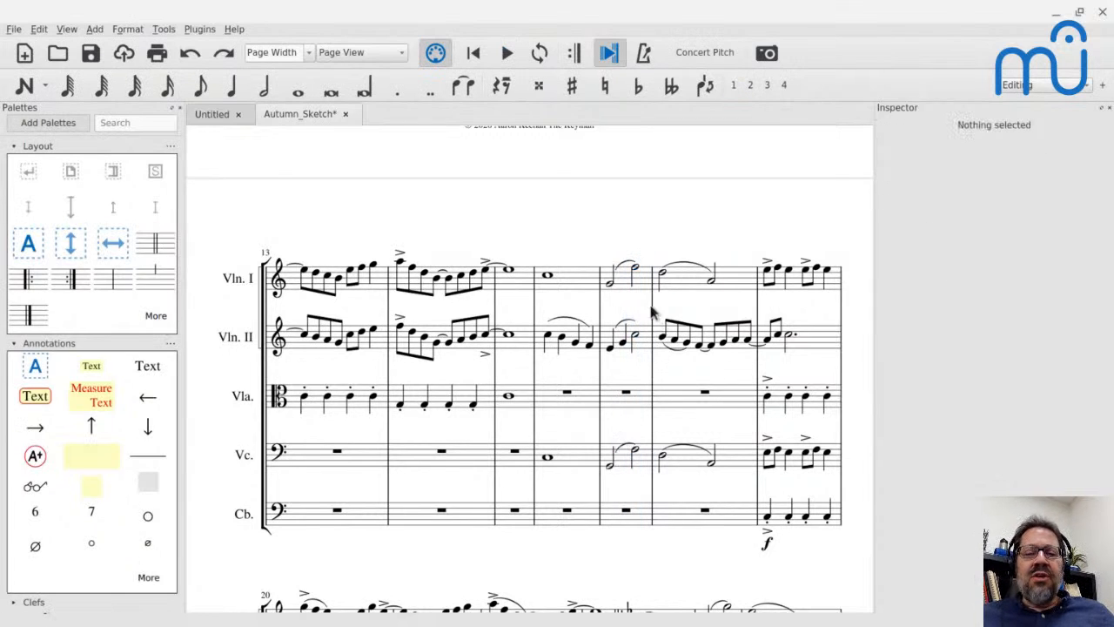
left_click(636, 270)
left_click(636, 450, "ctrl")
left_click(638, 338)
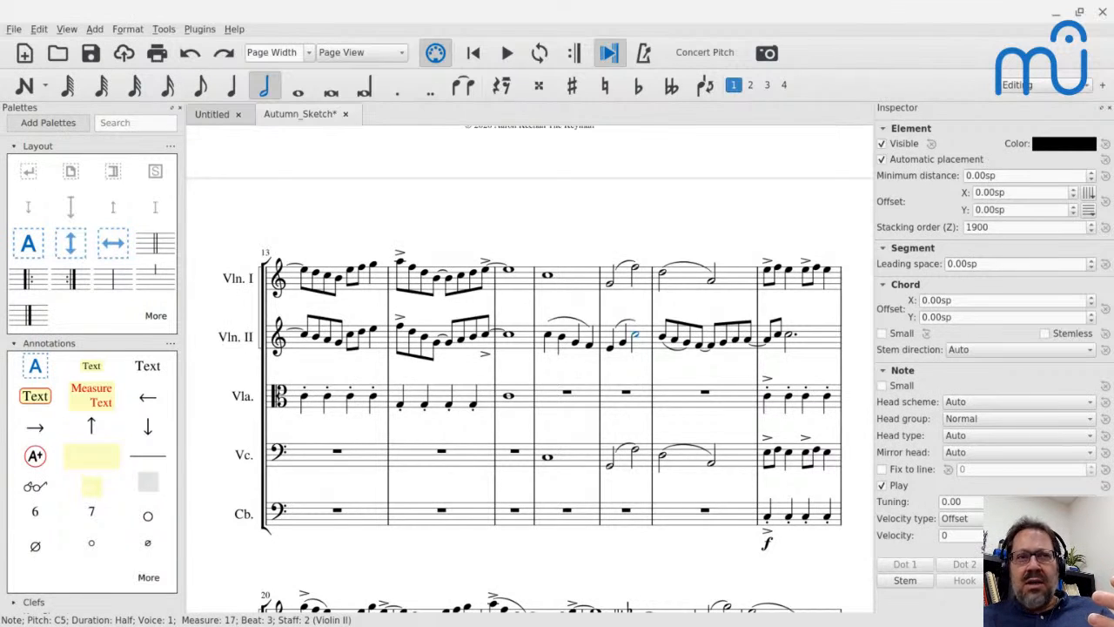
Play the score from Violin II's first note in measure 16 to the key change after measure 23.
left_click(546, 337)
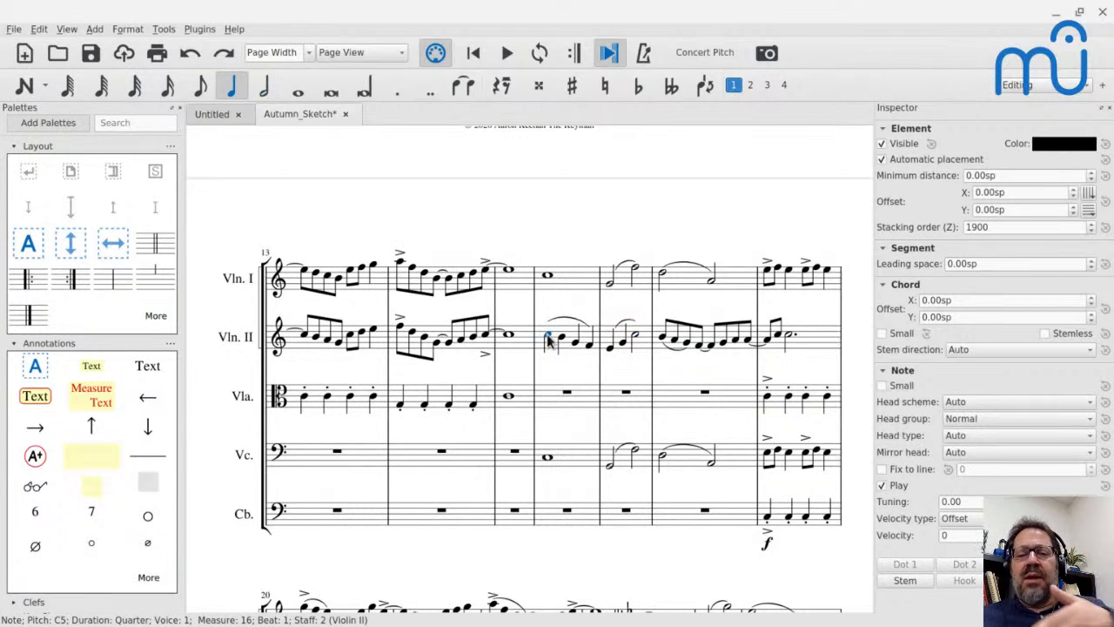
key("space")
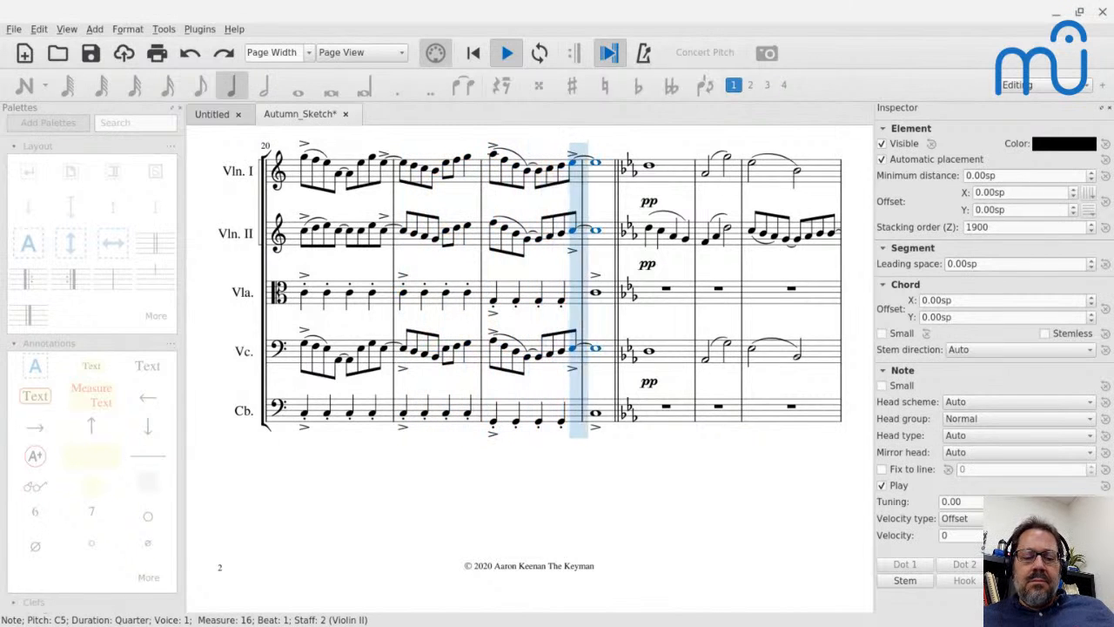
key("space")
Enter the quarter notes C4, D4, F4 and A4 in the Viola staff at measure 16.
scroll(666, 447, "up", 3)
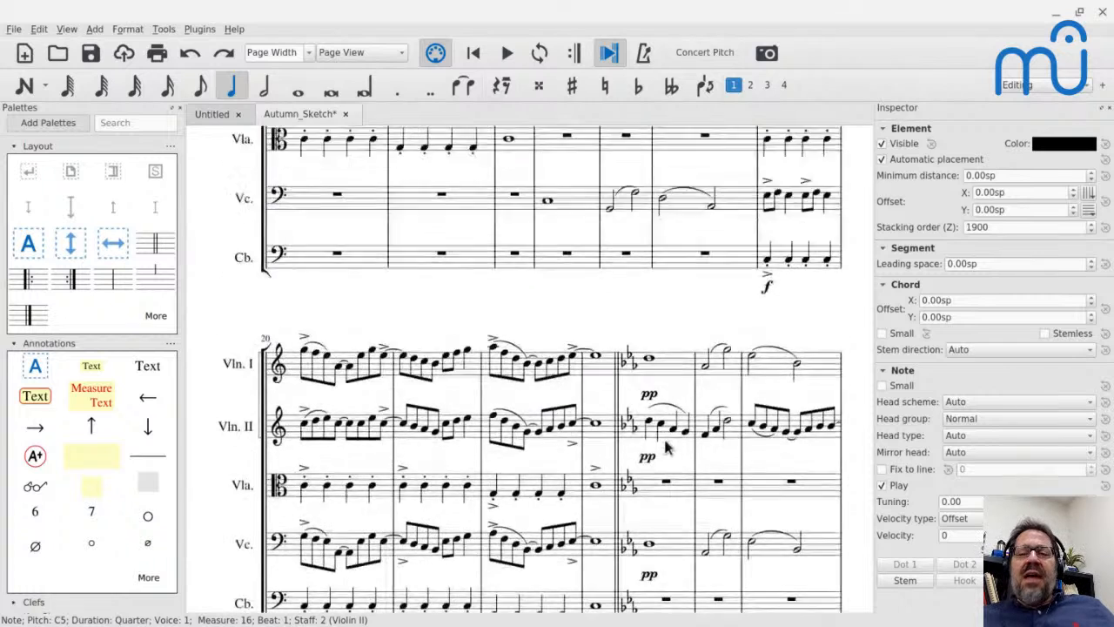
scroll(666, 447, "up", 2)
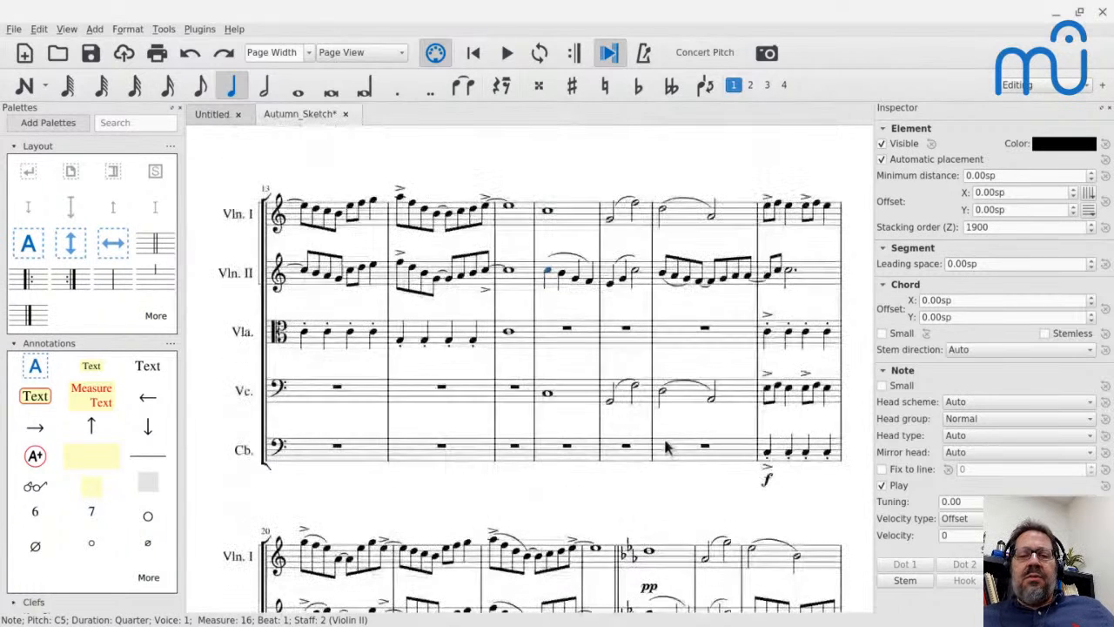
left_click(567, 328)
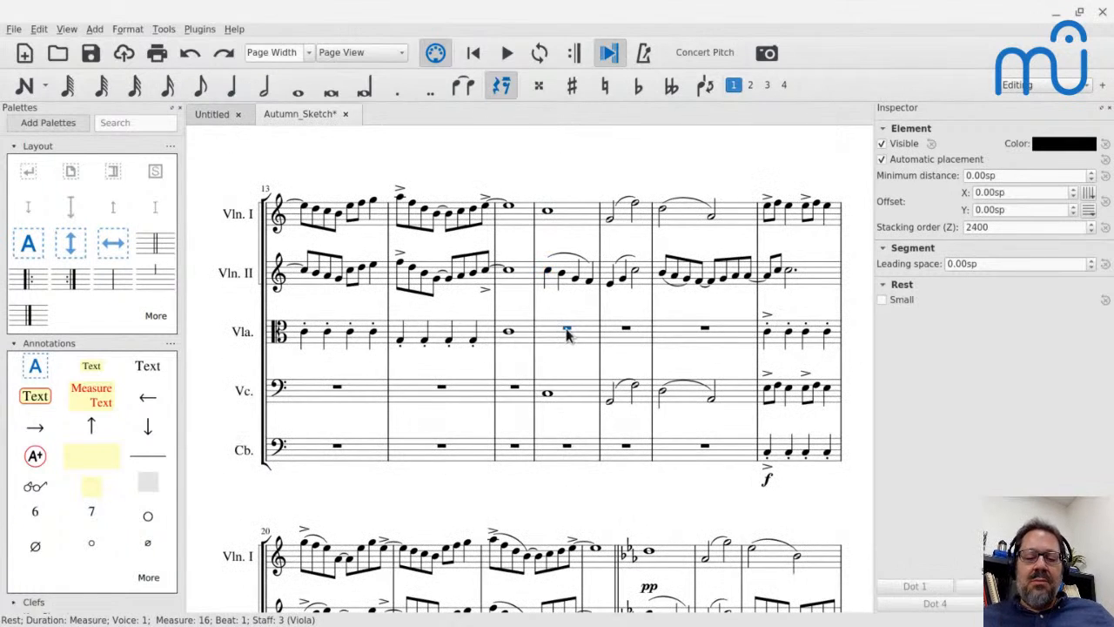
key("n")
key("c")
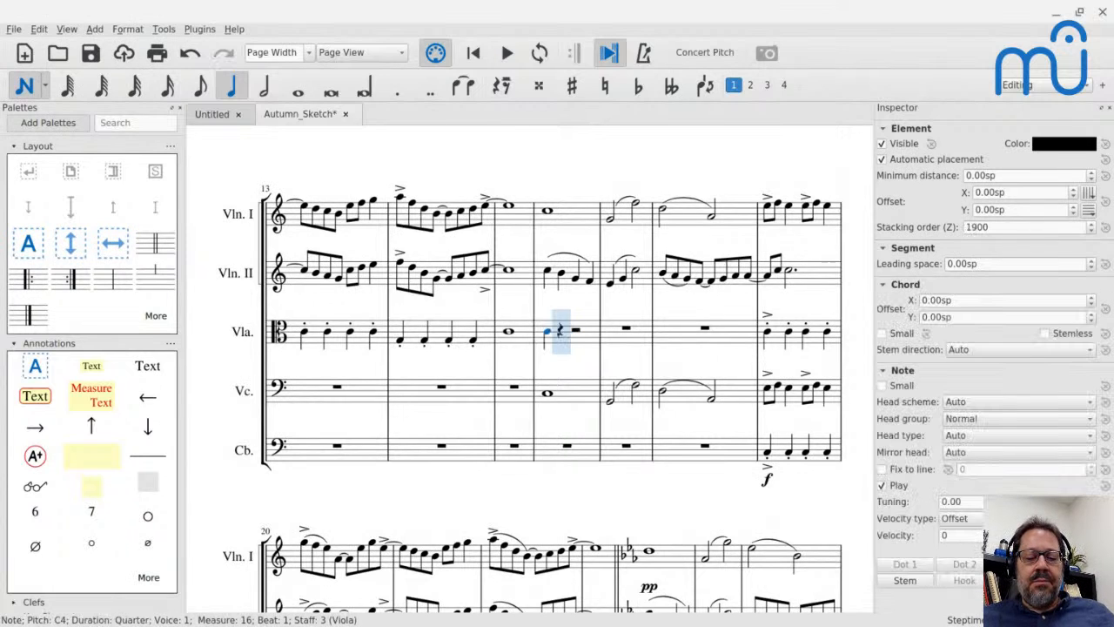
key("d")
key("e")
key("f")
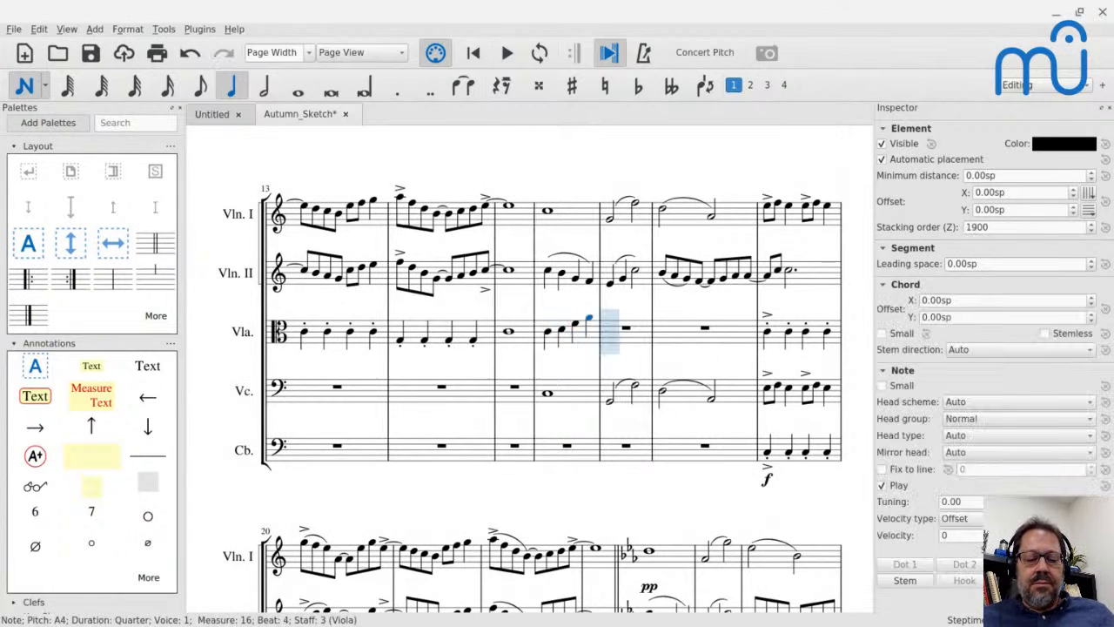
Continue the Viola line with quarter notes G4, E4, B3, A3 in measure 17 and G3, E3, F3, B3 in measure 18.
key("g")
key("e")
key("c")
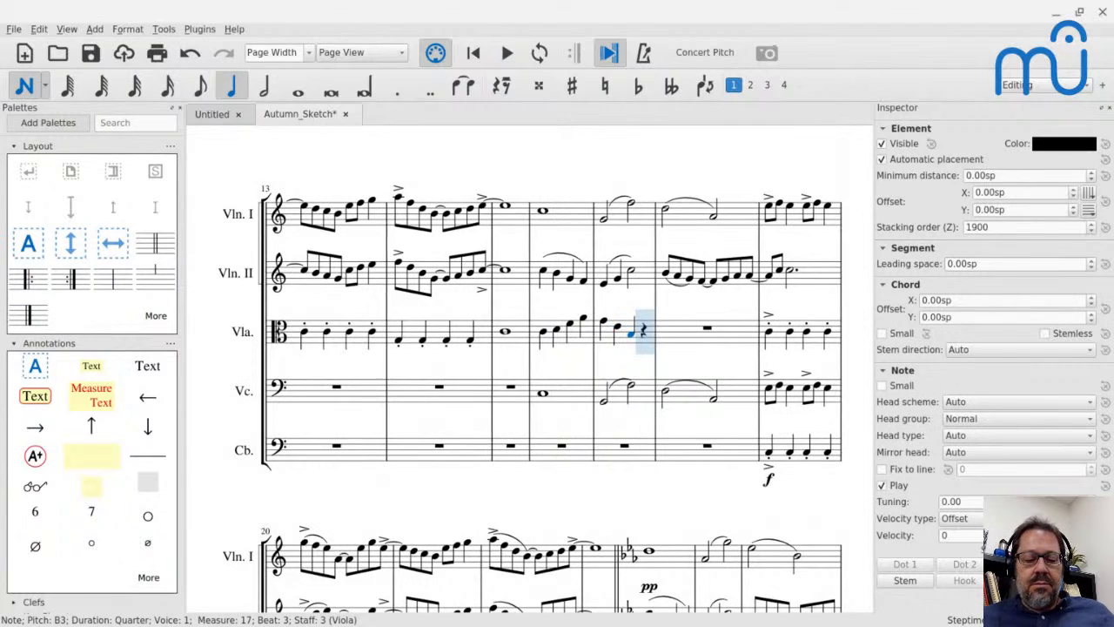
key("a")
key("g")
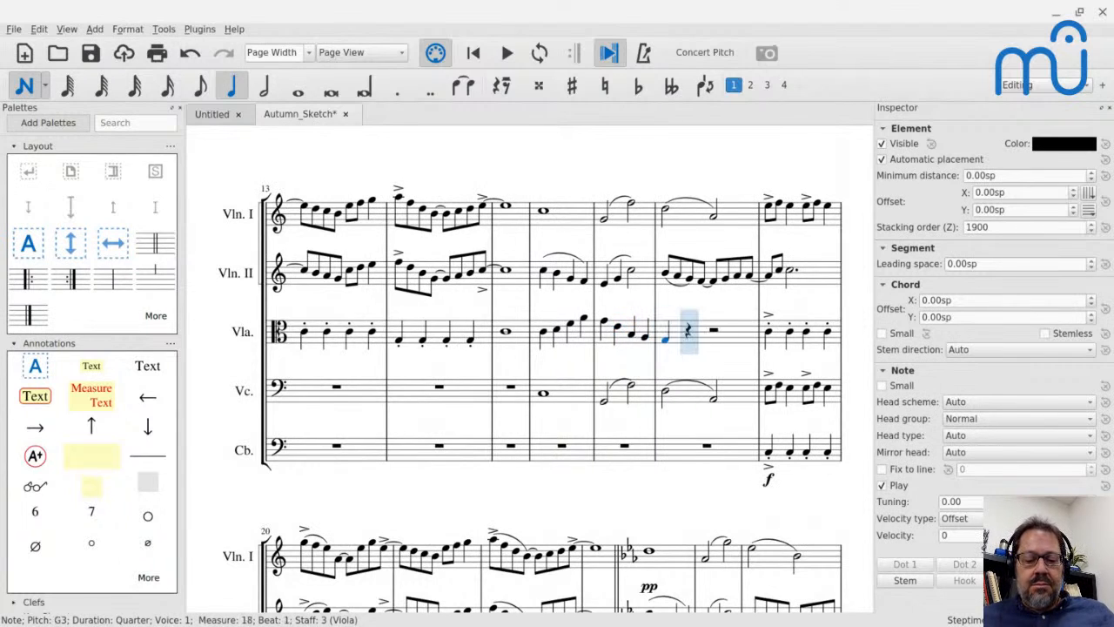
key("e")
key("f")
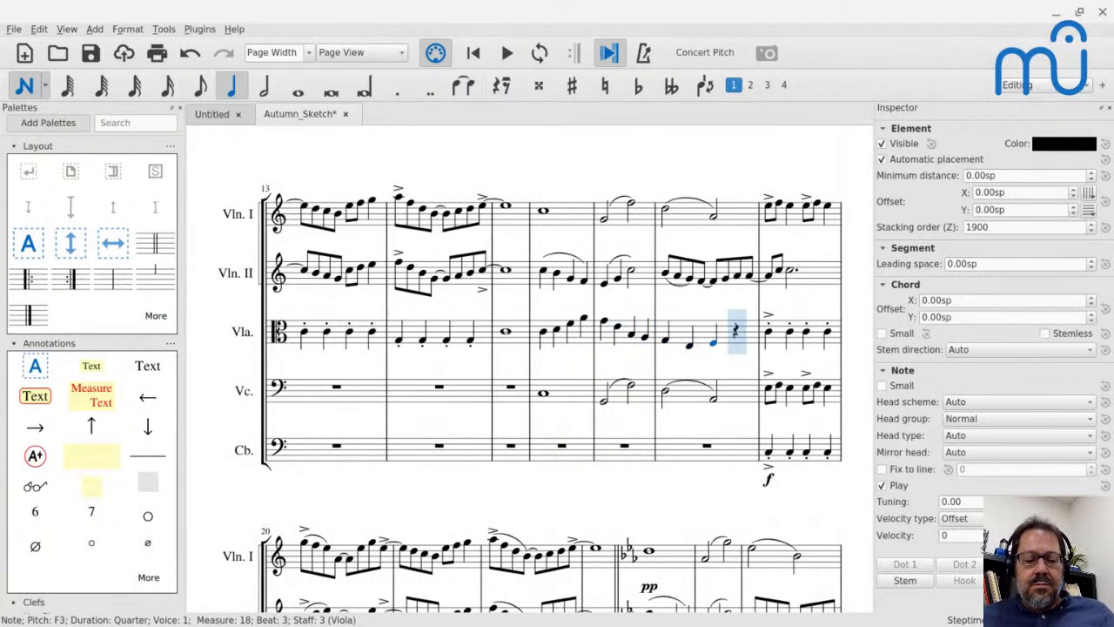
key("c")
key("Escape")
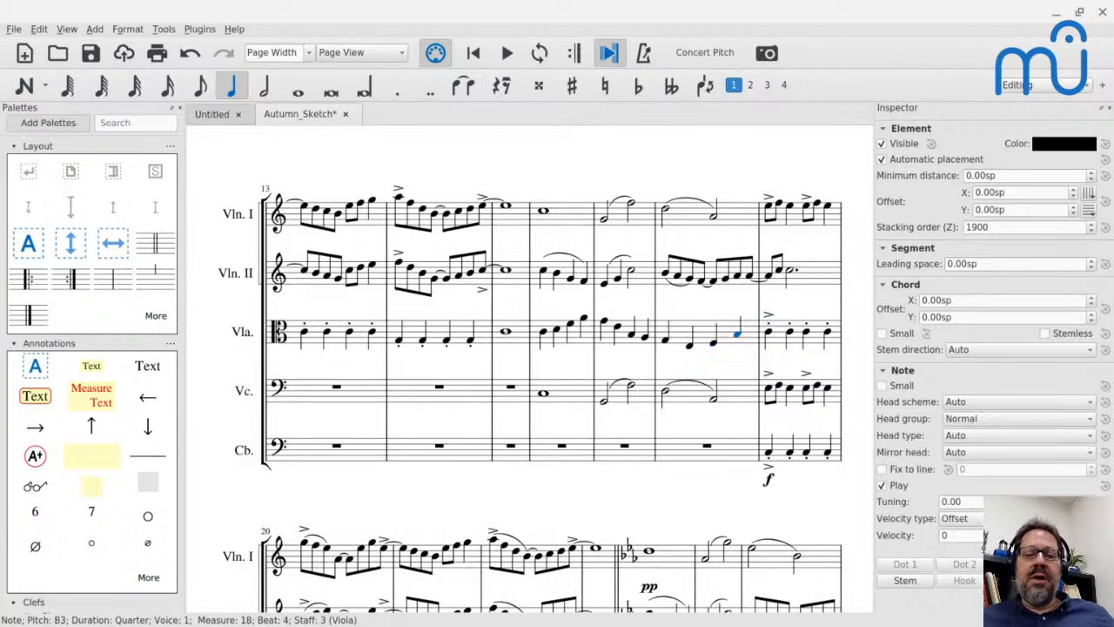
Play the score from the Viola's first note in measure 16 through measure 18.
left_click(545, 338)
key("space")
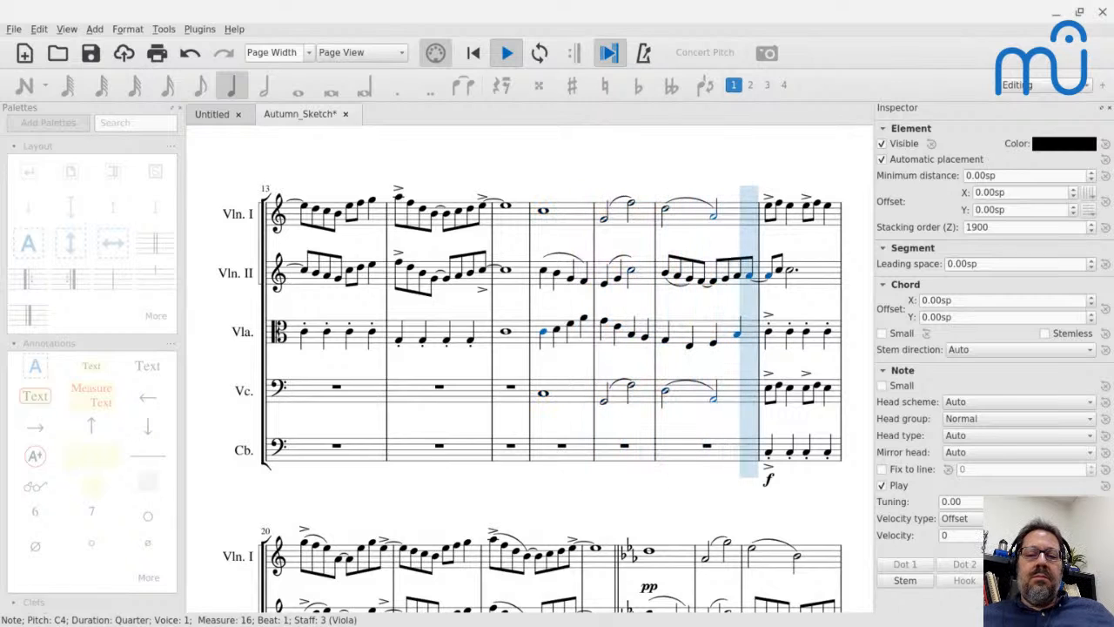
key("space")
Enter the quarter notes C4, B3, A3 and G3 in the Contrabass staff at measure 16.
left_click(541, 455)
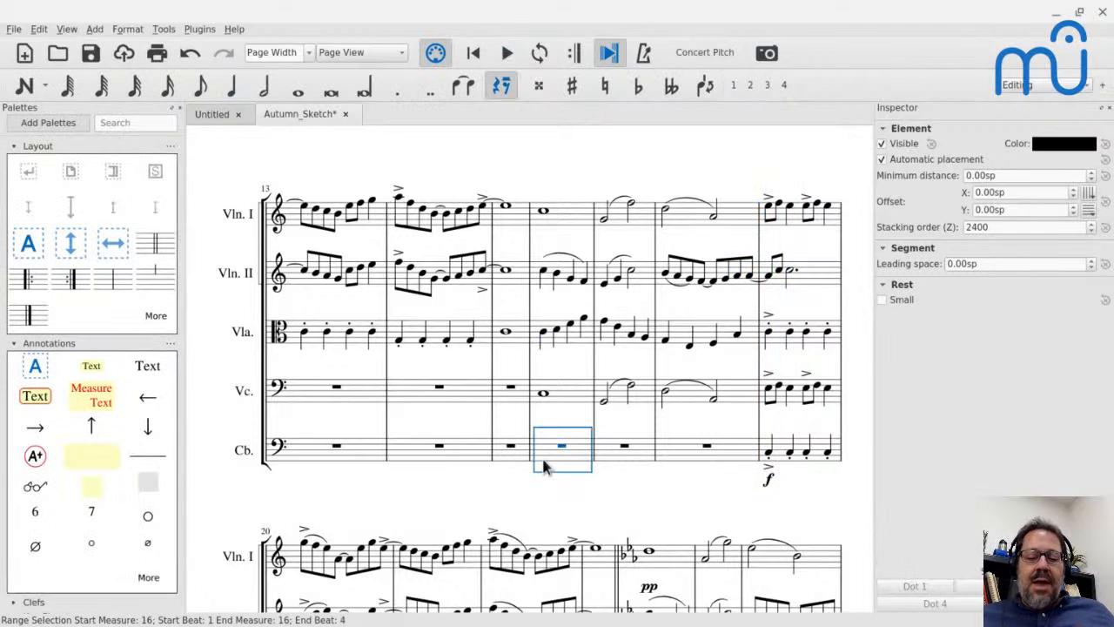
key("n")
key("c")
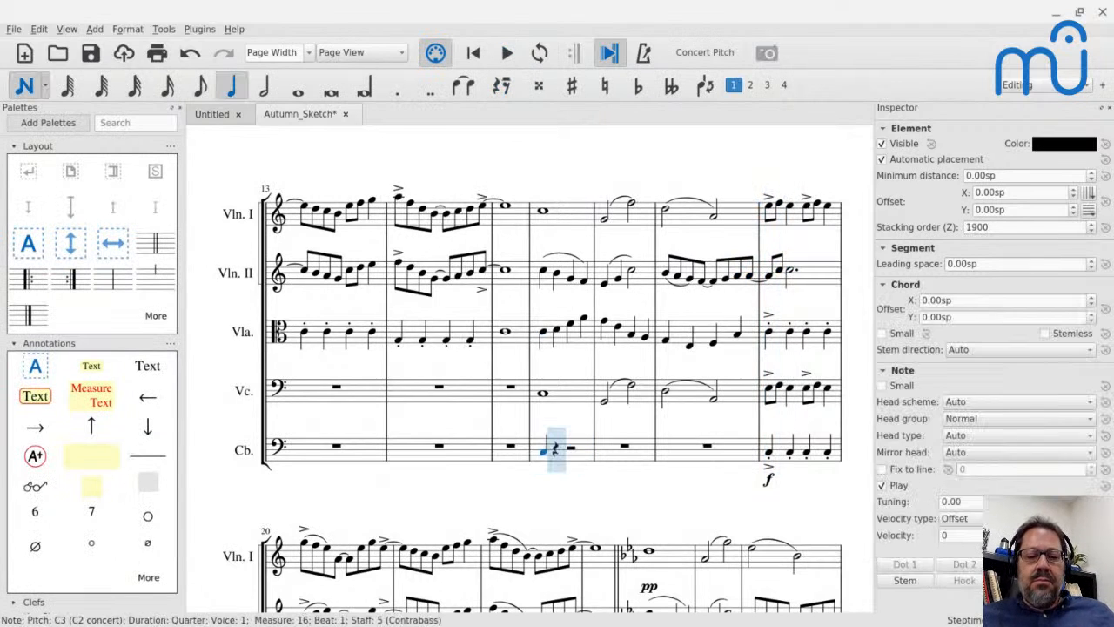
key("ctrl+Up")
key("b")
key("a")
key("g")
Continue the Contrabass line with quarter notes F3, E3, D3, C3 in measure 17 and D3, E3, F3, D3 in measure 18.
key("f")
key("e")
key("d")
key("c")
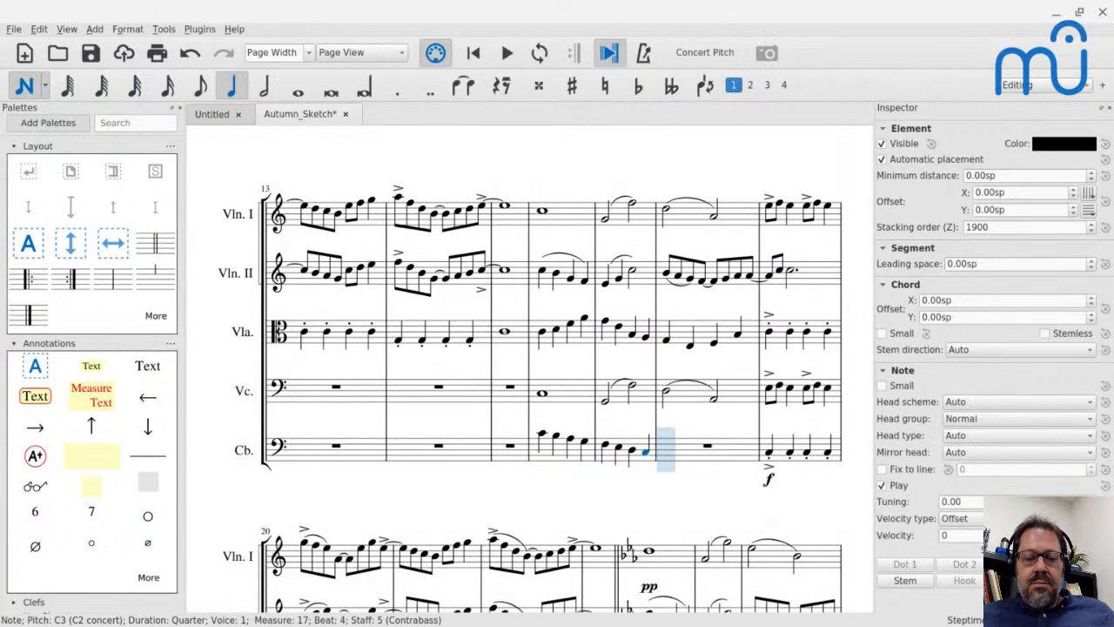
key("d")
key("e")
key("f")
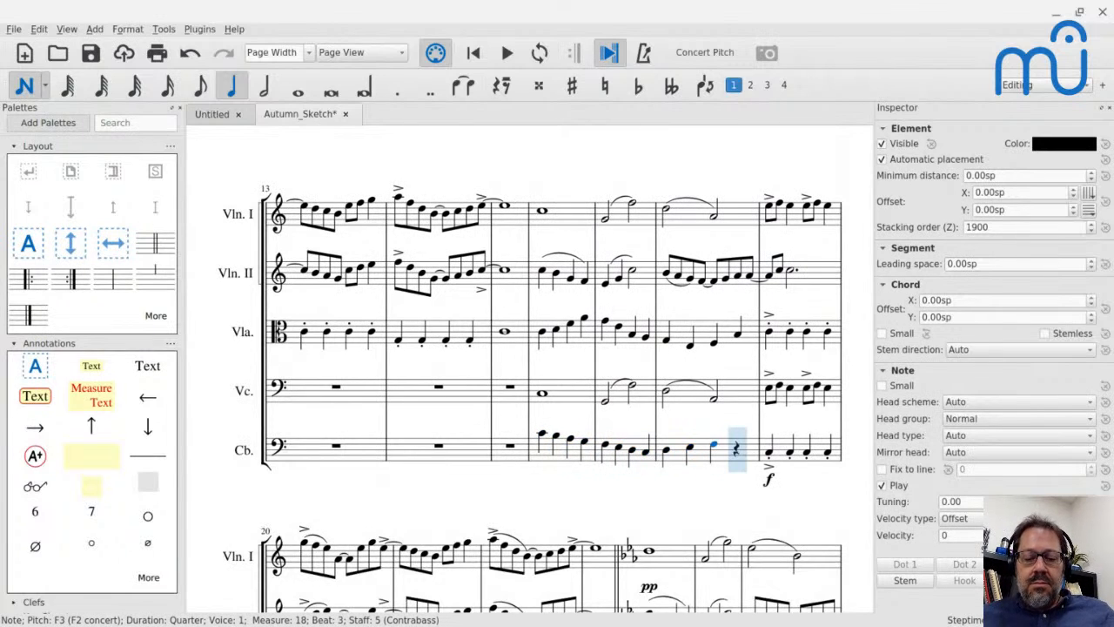
key("d")
key("Escape")
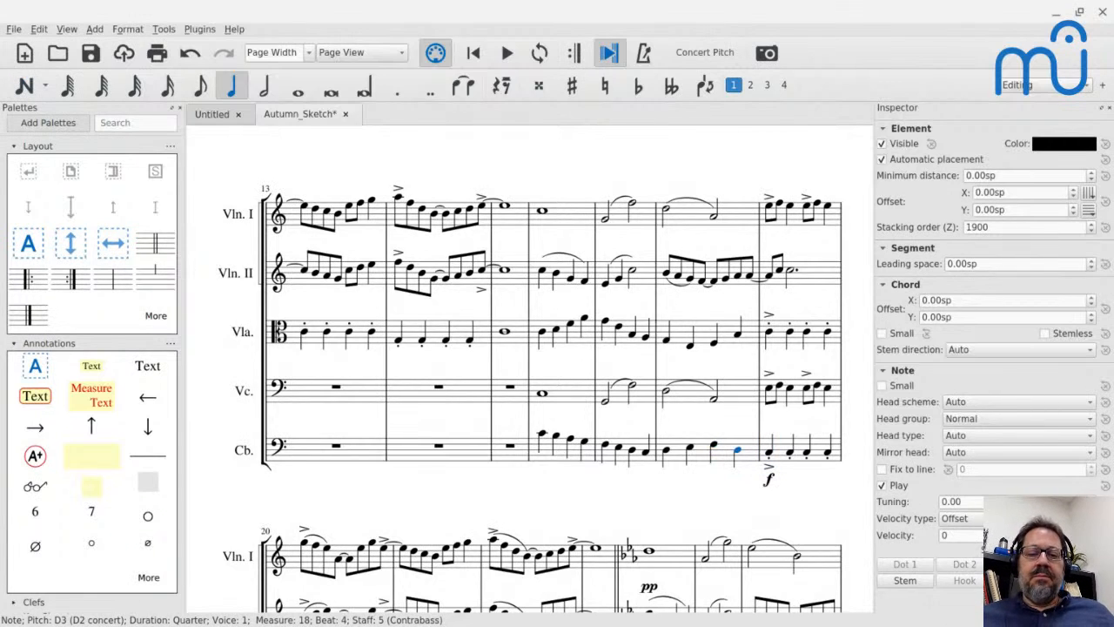
Play the passage from measure 16 twice, starting from the Contrabass measure and then from the Viola's first note.
left_click(543, 460)
key("space")
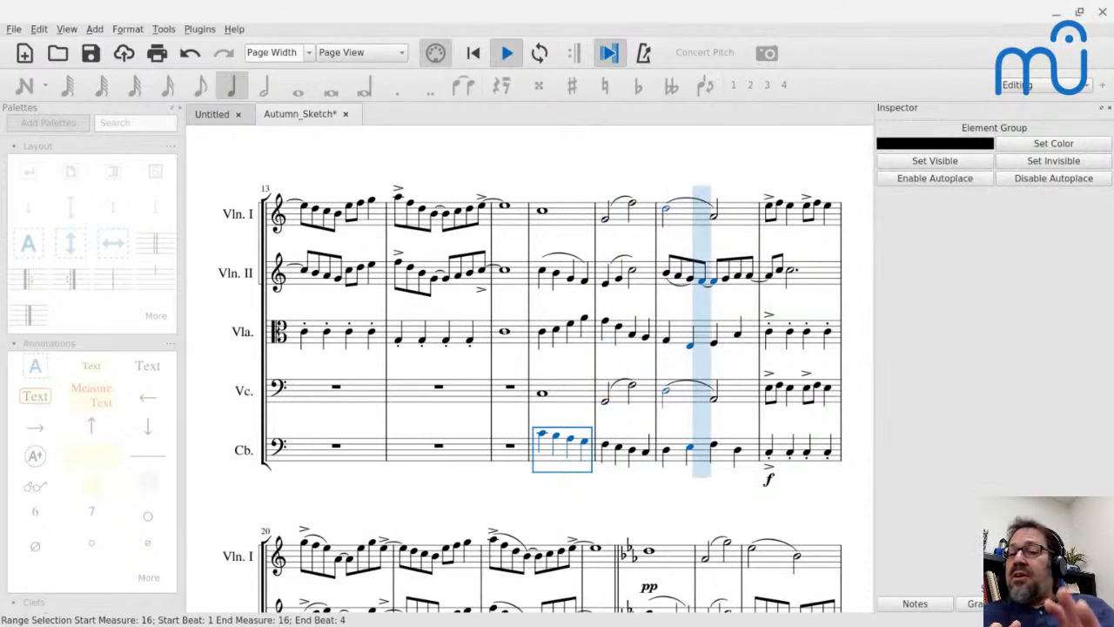
key("space")
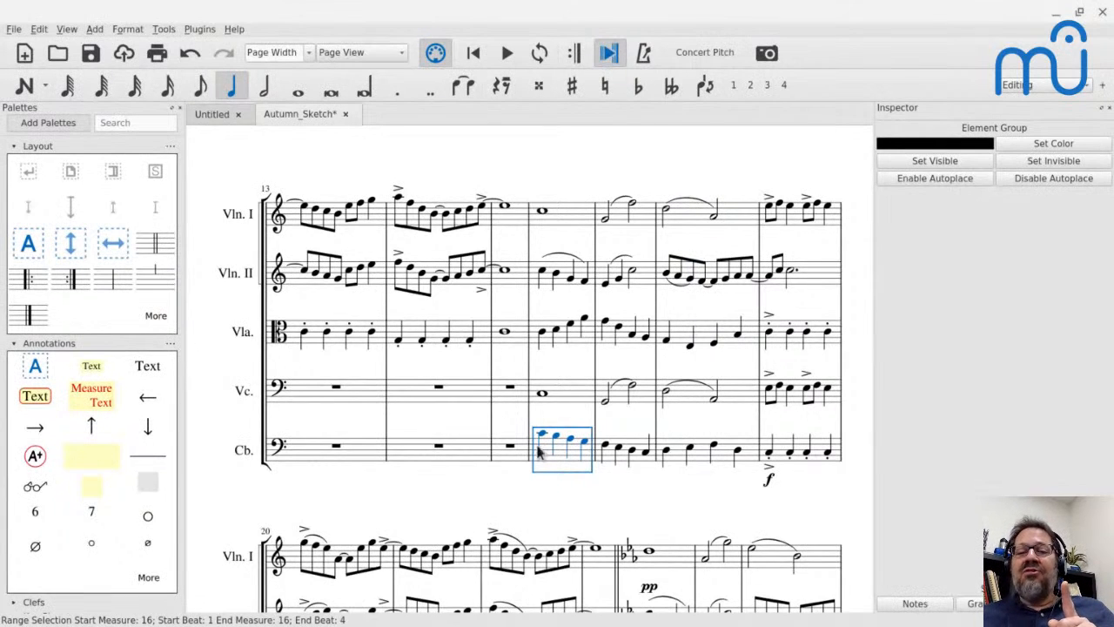
left_click(543, 334)
key("space")
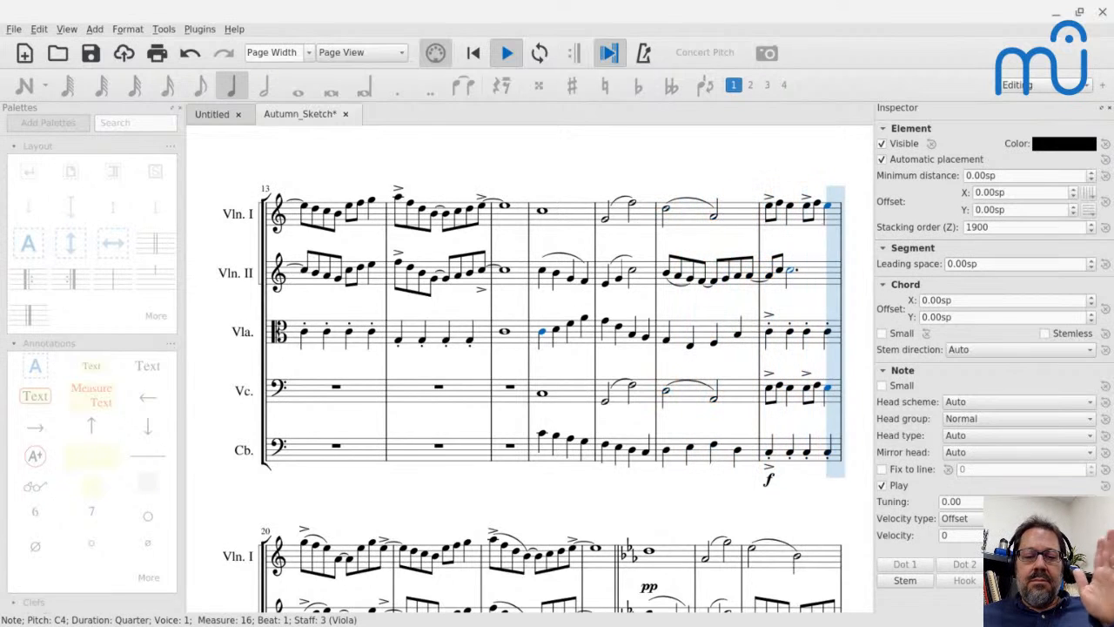
key("space")
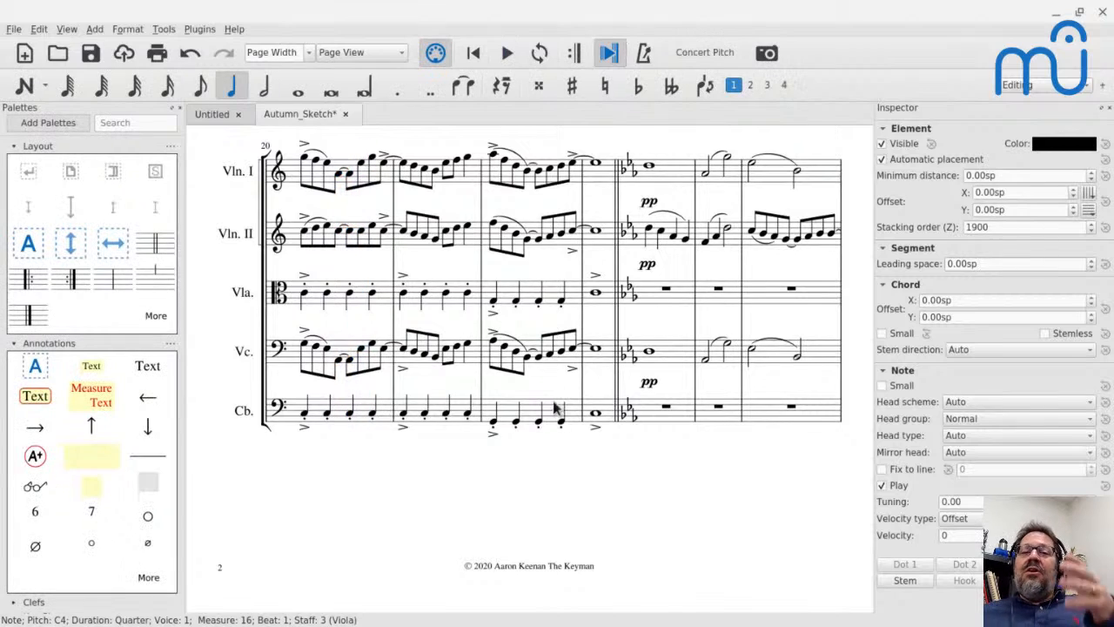
Sound the Contrabass's first notes in measures 16 and 17, and play from measure 16 to the start of measure 17.
scroll(557, 414, "up", 5)
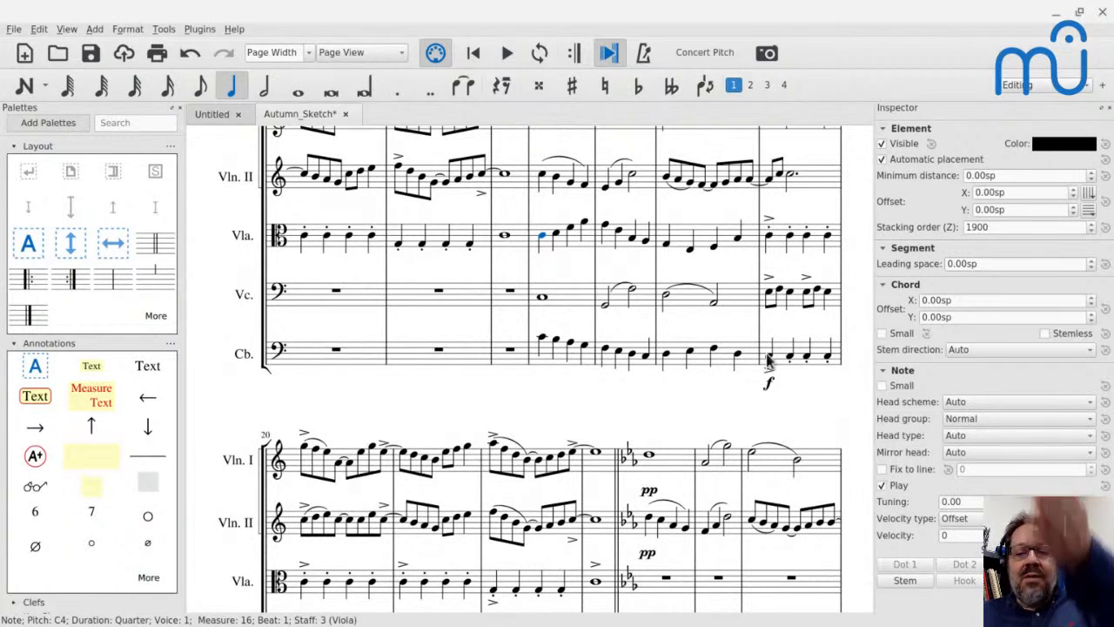
left_click(541, 340)
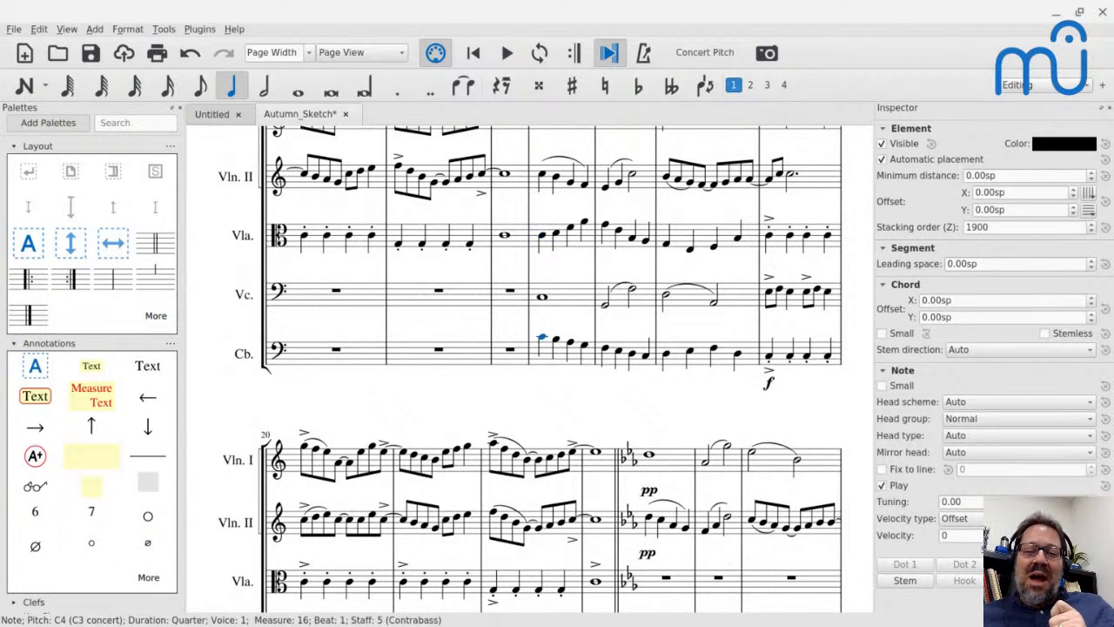
left_click(605, 349)
left_click(544, 339)
key("space")
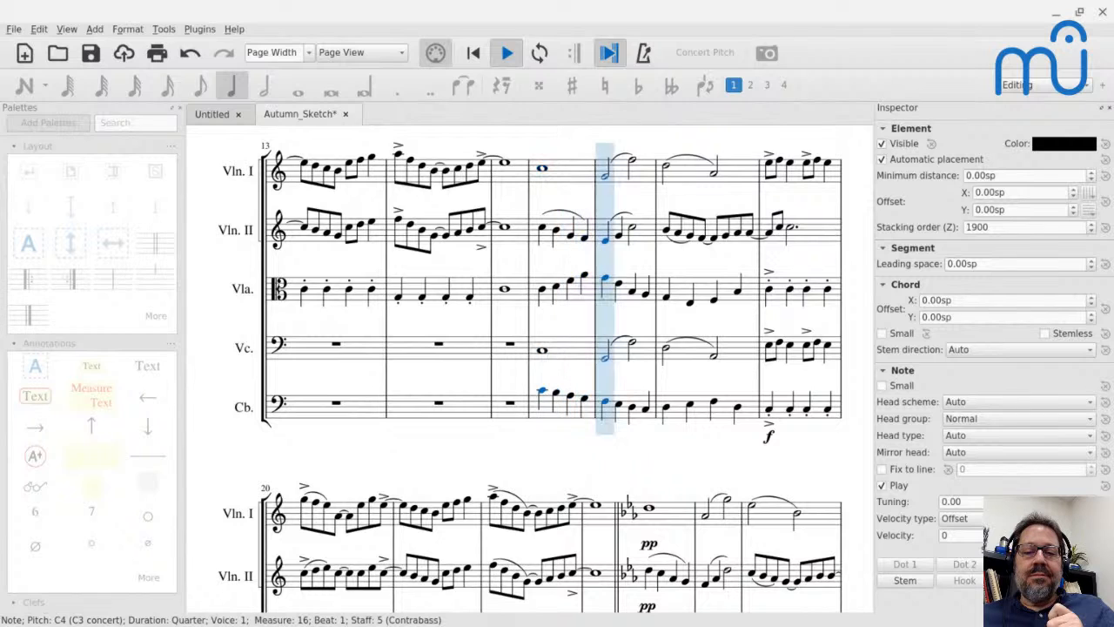
key("space")
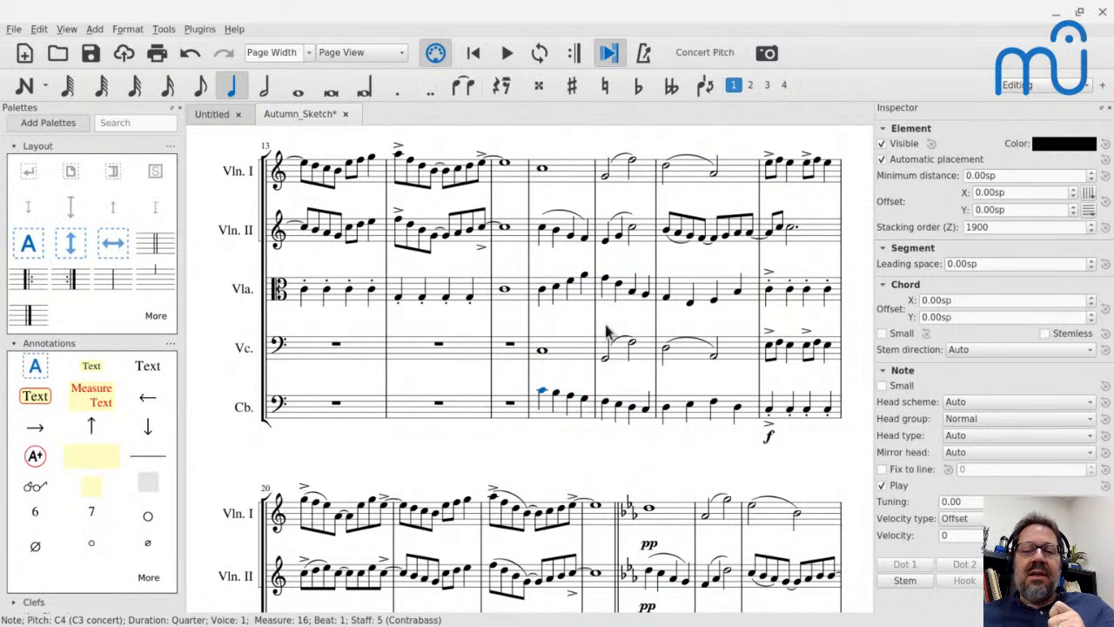
Play short fragments from the Contrabass notes in measure 17, starting on beat 1 and on beat 3.
left_click(606, 407)
key("space")
key("space")
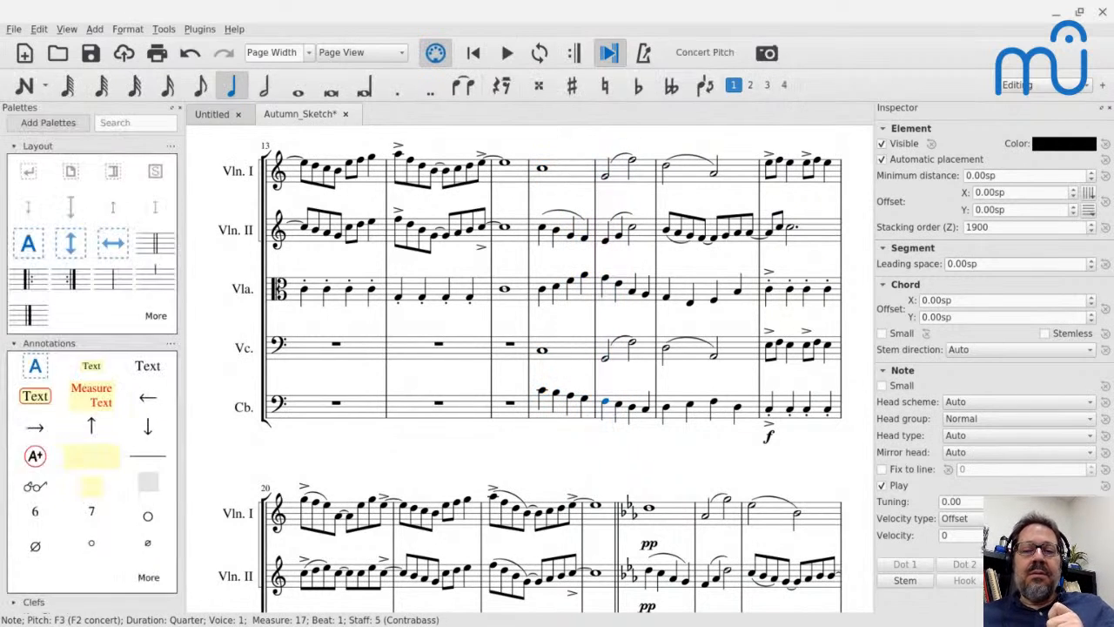
key("space")
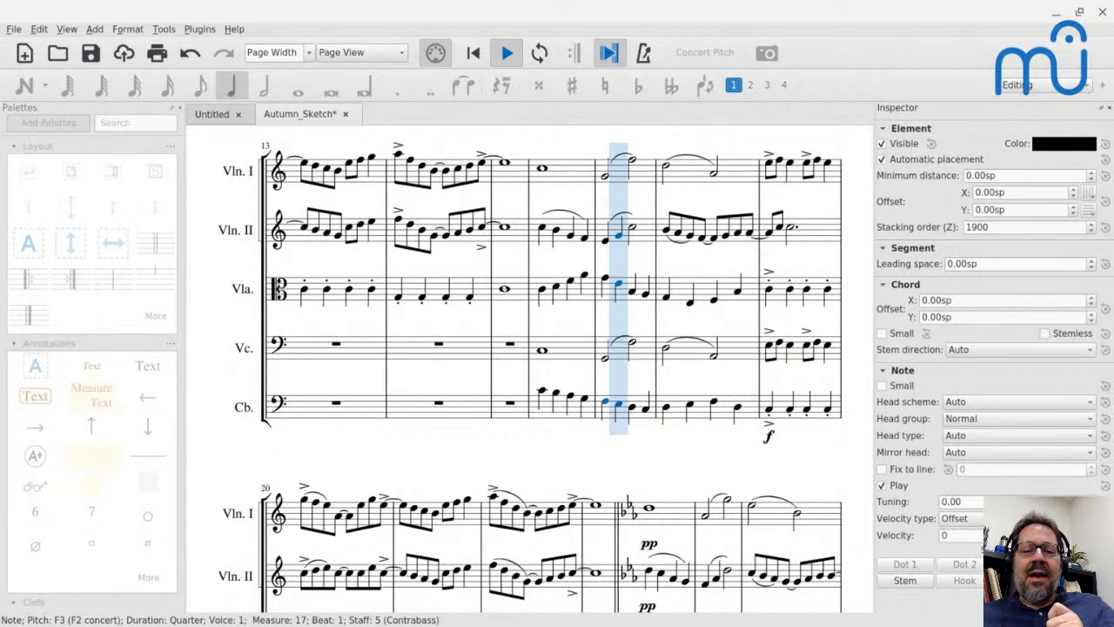
key("space")
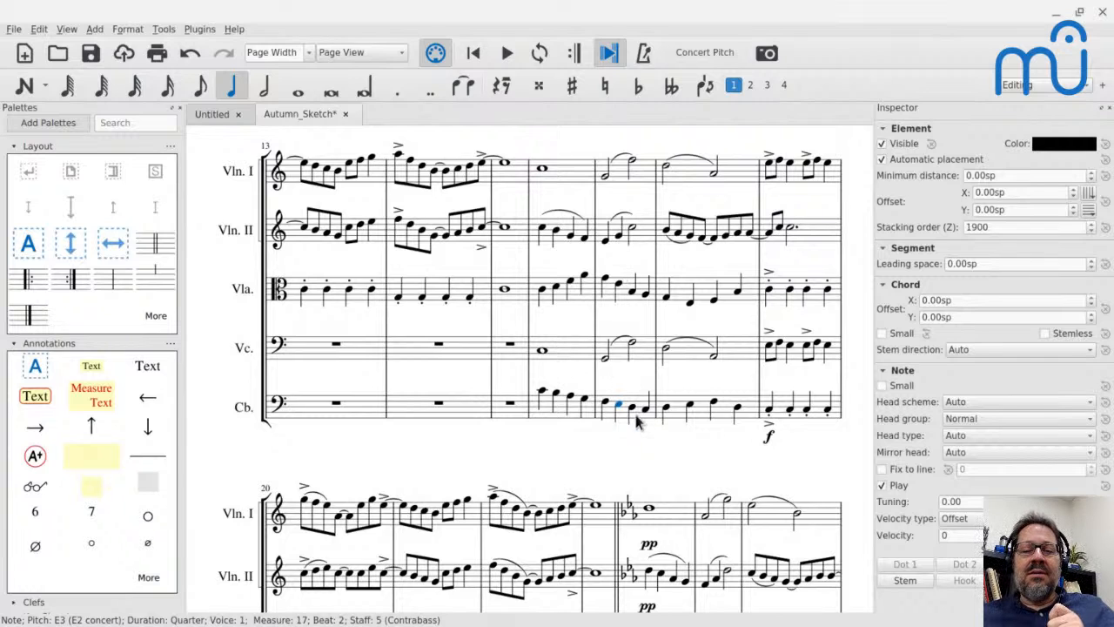
left_click(633, 407)
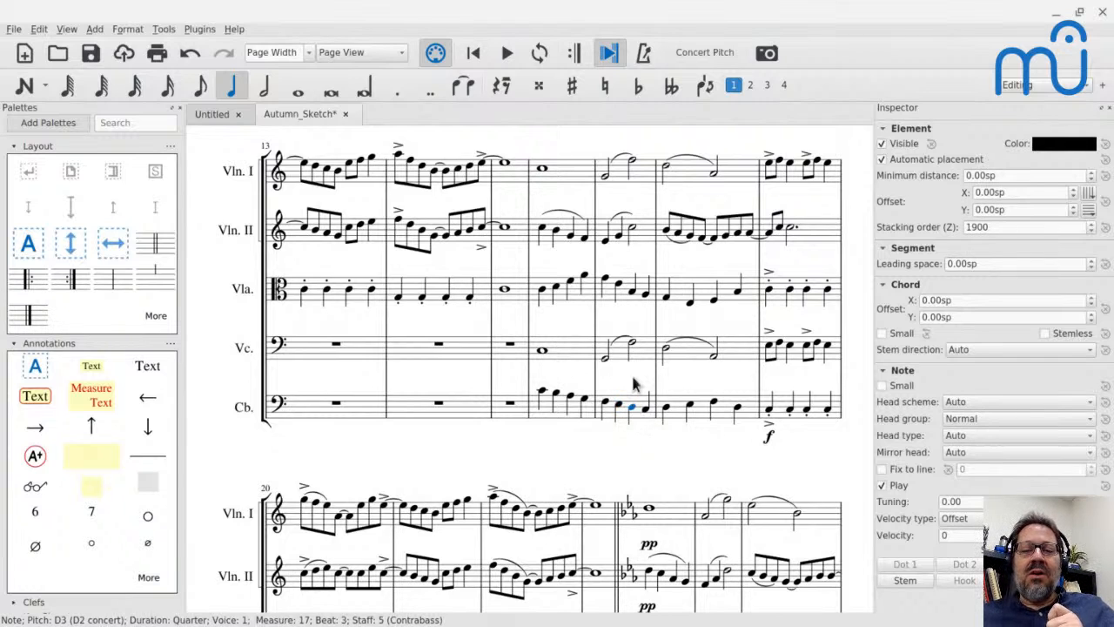
key("space")
key("space")
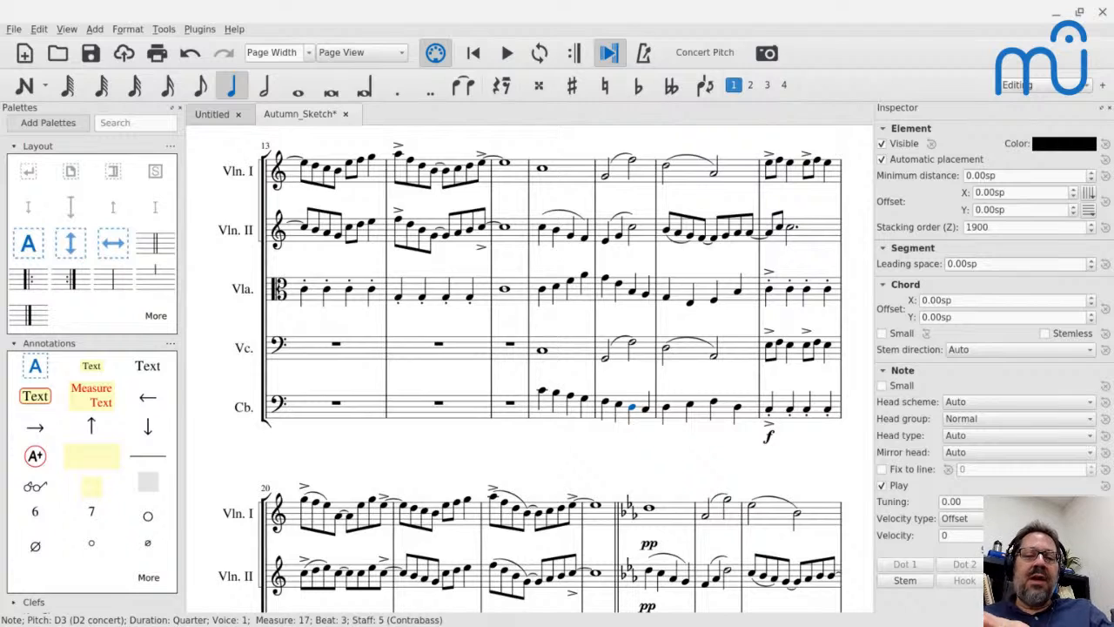
Delete the quarter-note lines of the Viola and the Contrabass in measures 16 to 18.
left_click(544, 291)
left_click(738, 296, "shift")
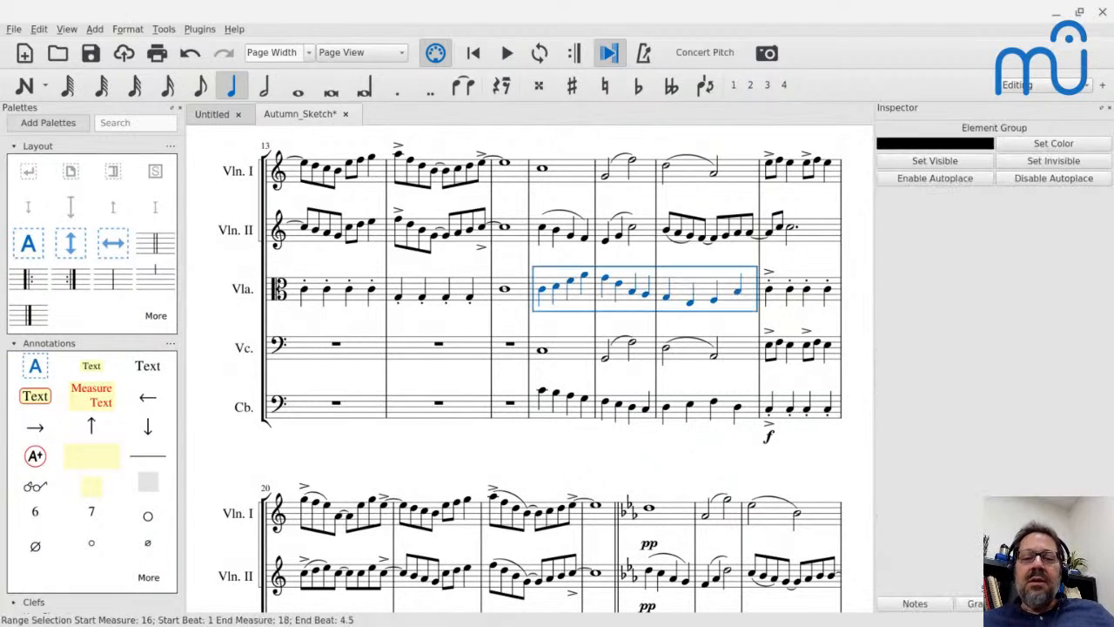
key("Delete")
left_click(543, 392)
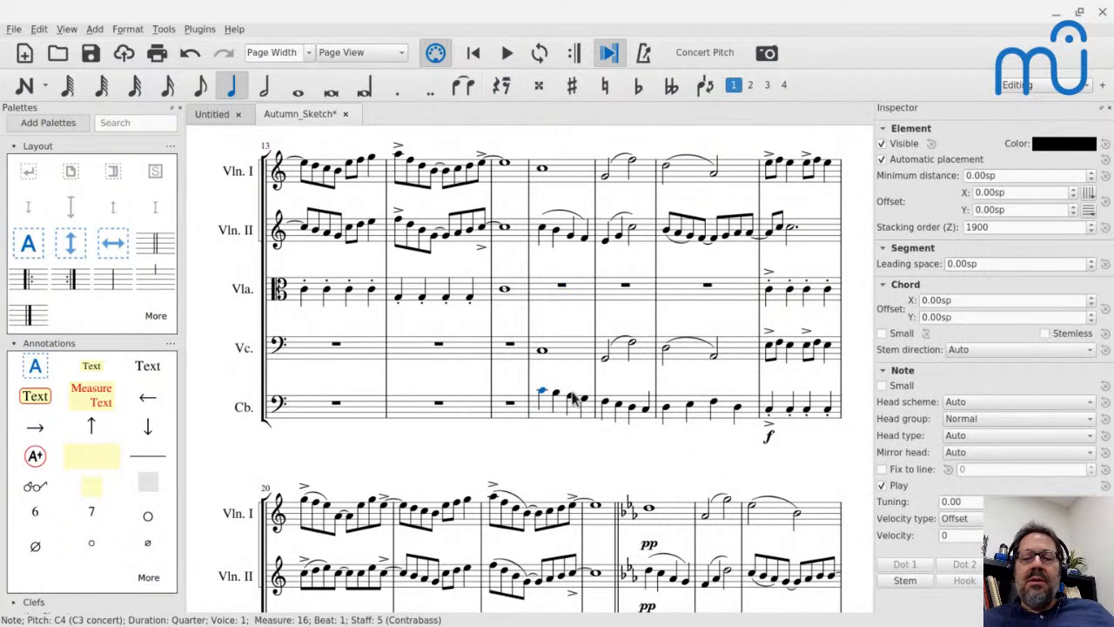
left_click(740, 406, "shift")
key("Delete")
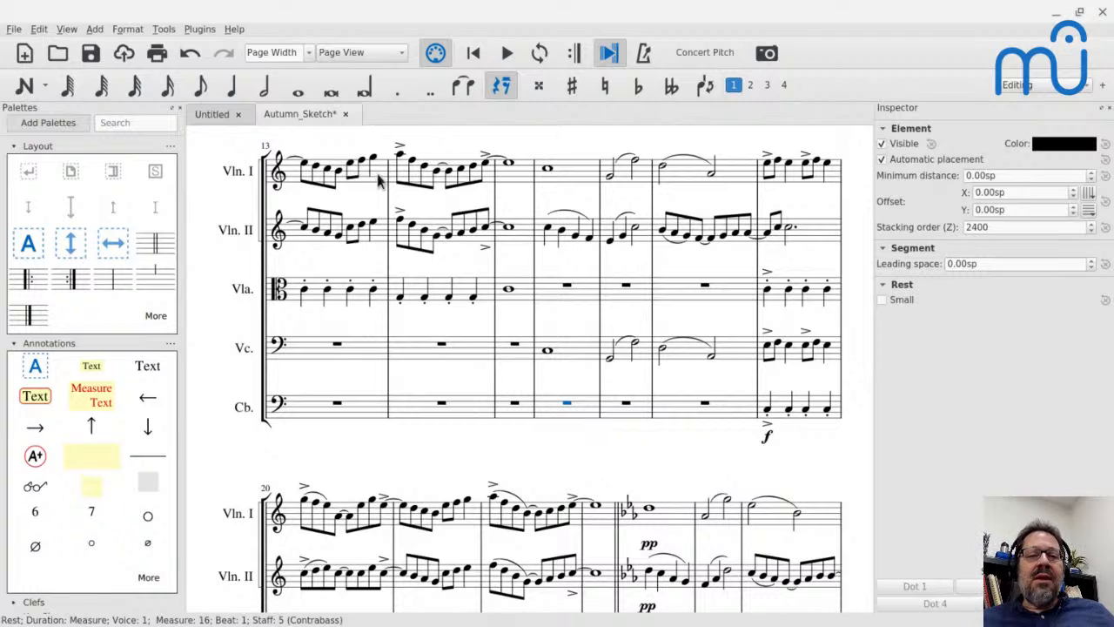
Copy Violin I's measure 14 into the Viola staff at measure 16.
left_click(403, 177)
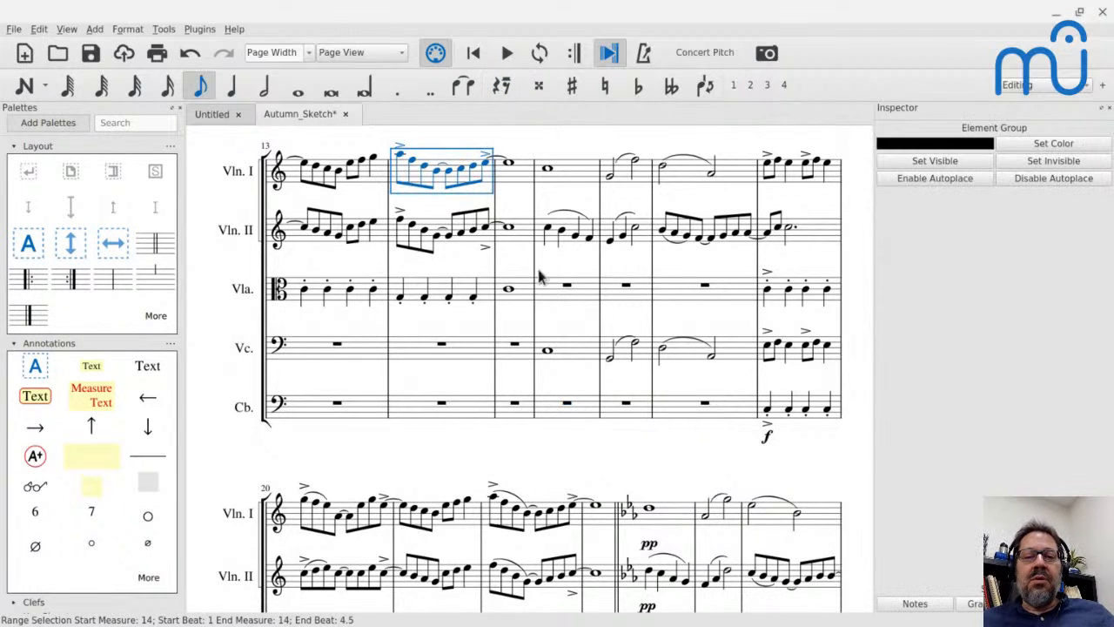
left_click(558, 296)
key("ctrl+v")
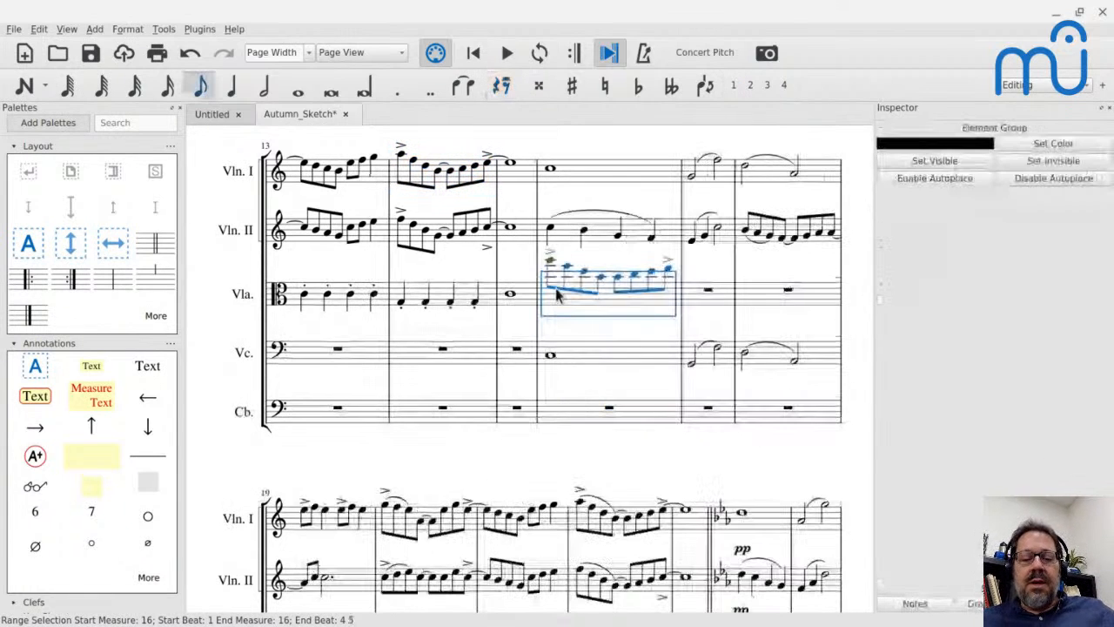
key("Right")
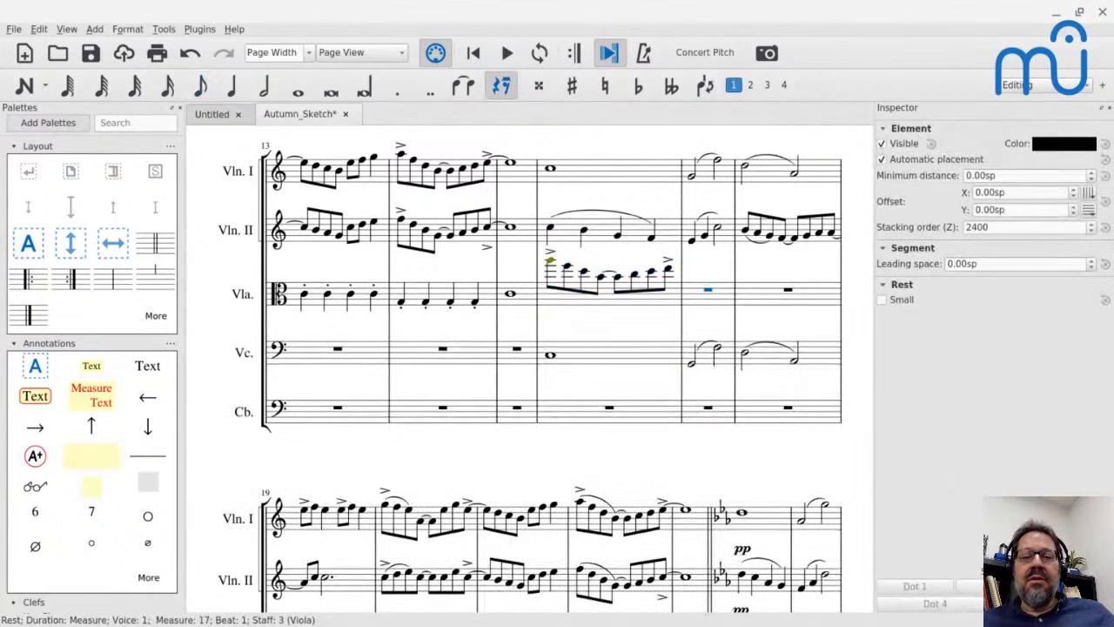
left_click(560, 294)
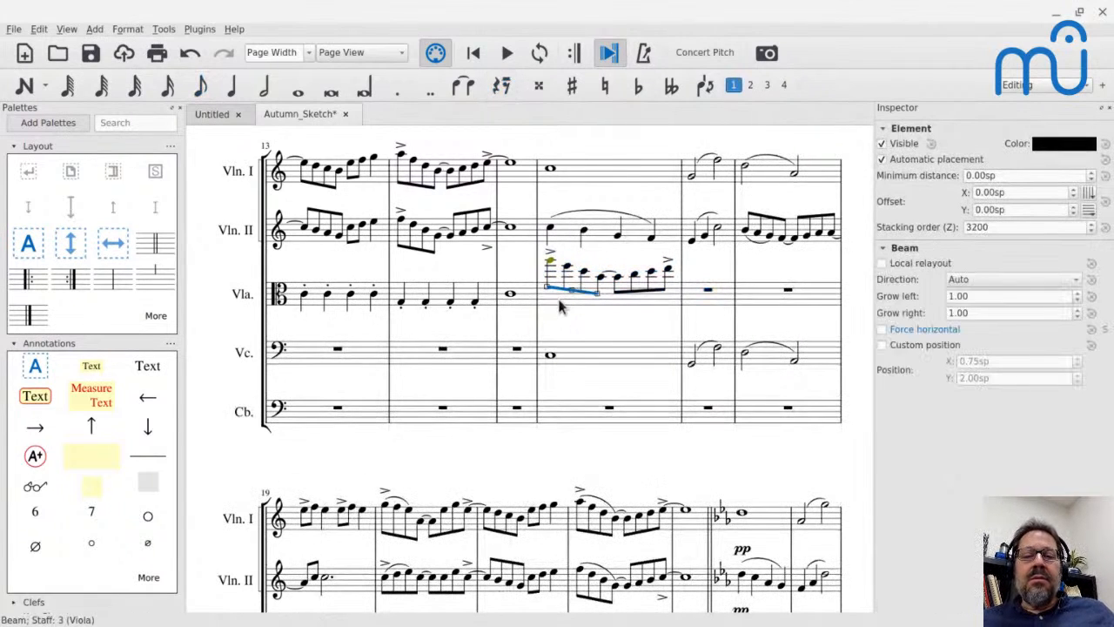
left_click(560, 305)
key("Delete")
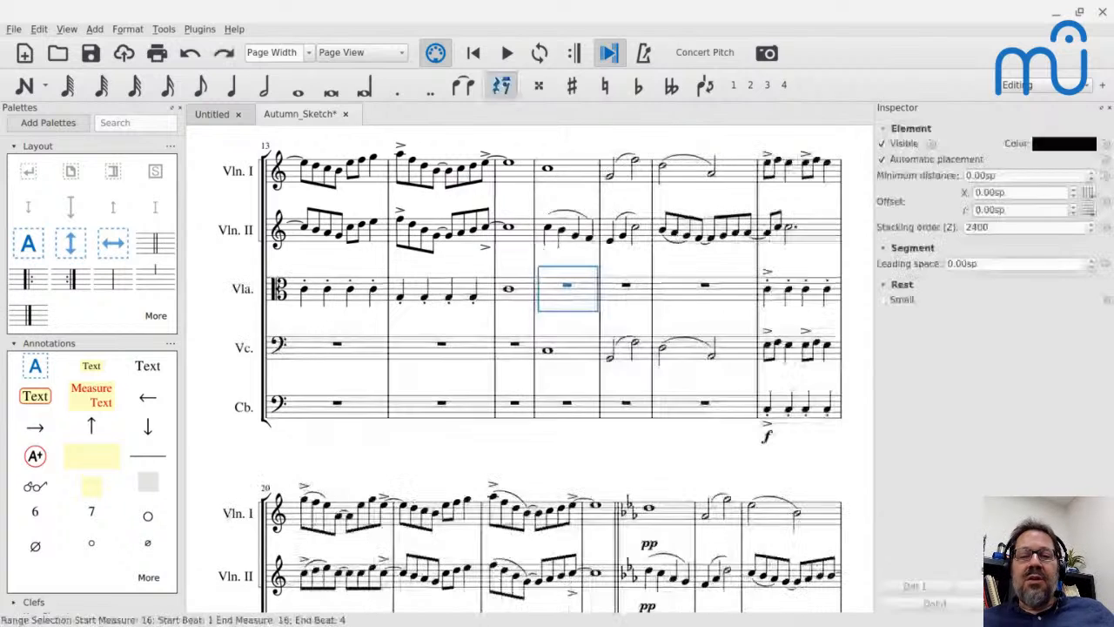
key("ctrl+v")
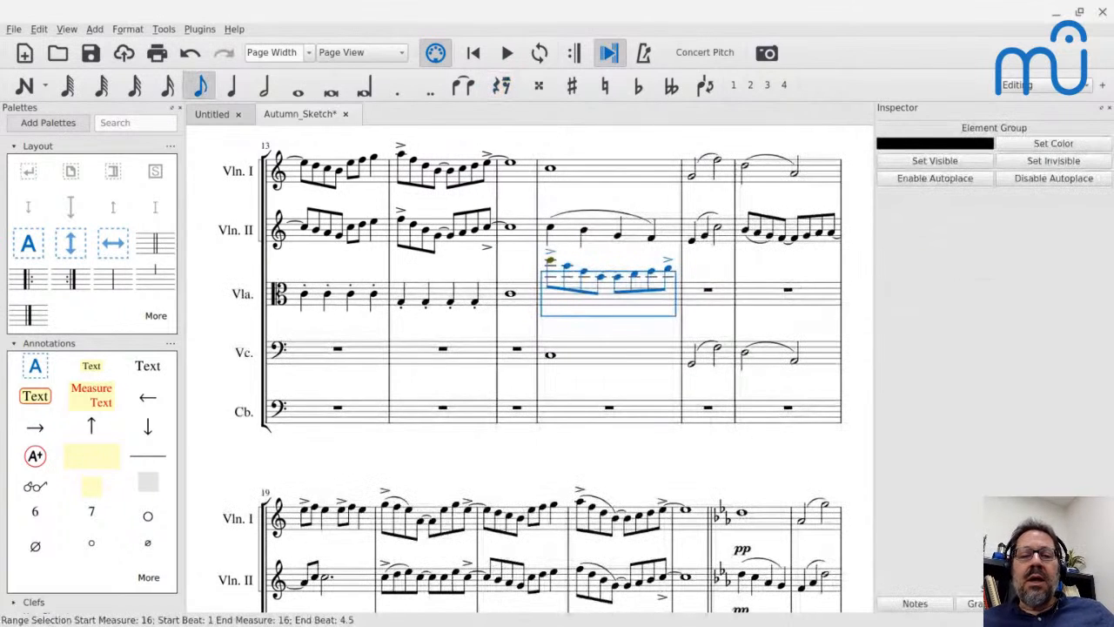
Lower the Viola's pasted measure by an octave and repeat it in measures 17 and 18.
key("ctrl+Down")
key("r")
key("r")
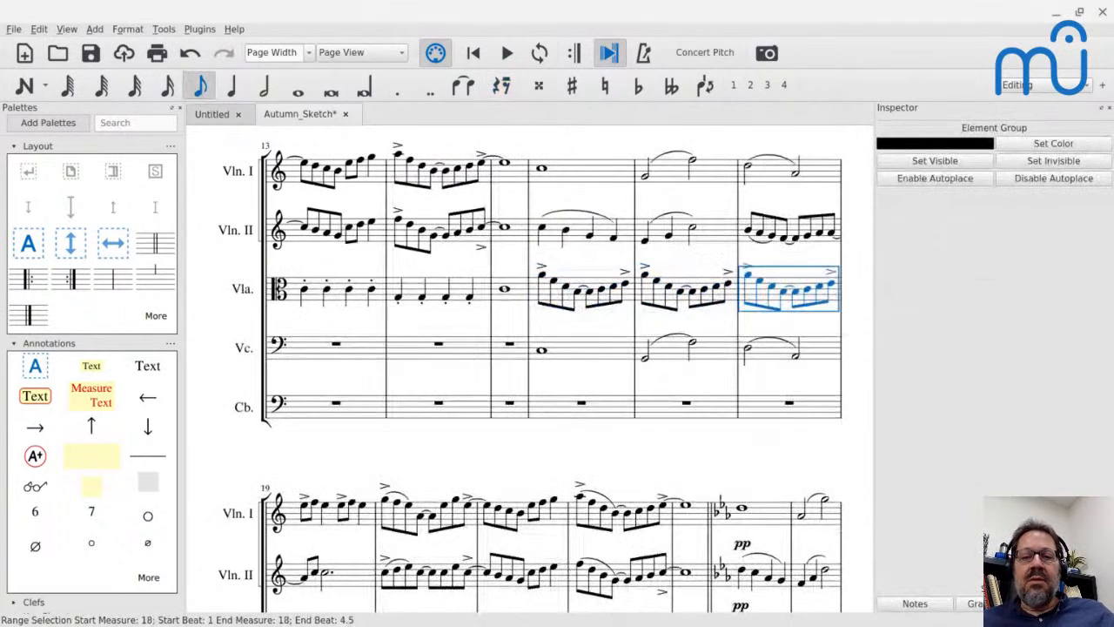
key("Escape")
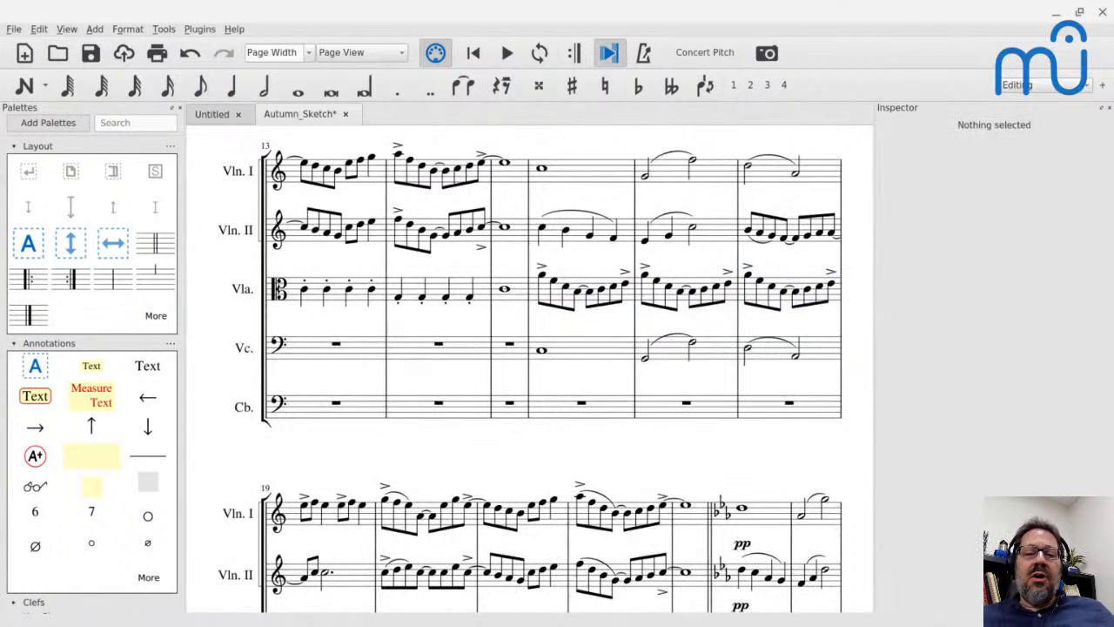
Play the score from the Viola's first eighth note in measure 16 into the next system.
left_click(544, 277)
key("space")
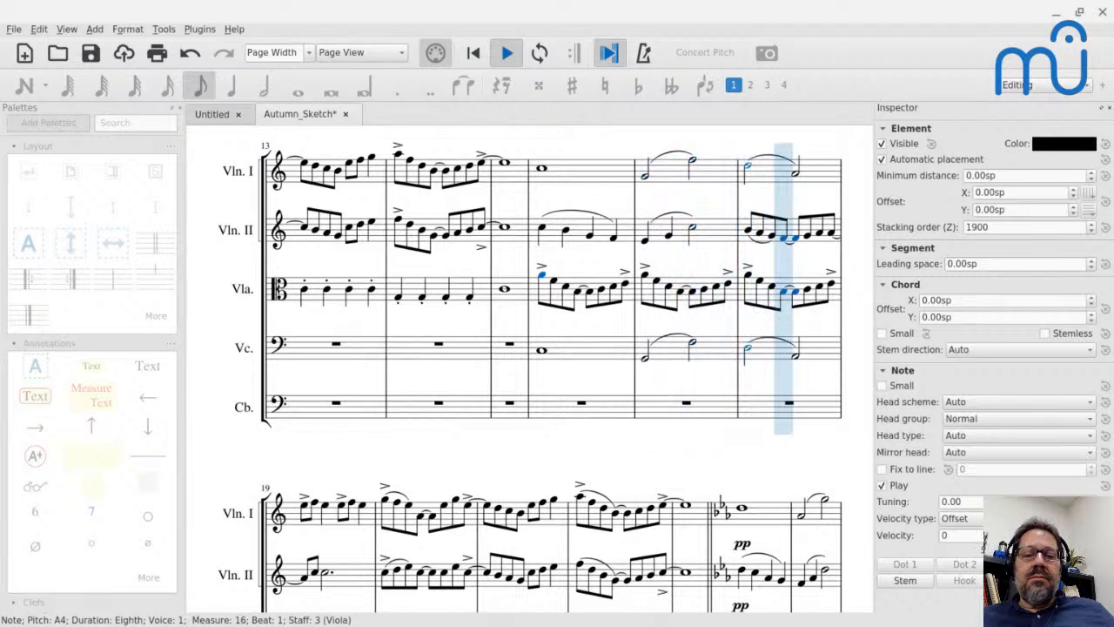
key("space")
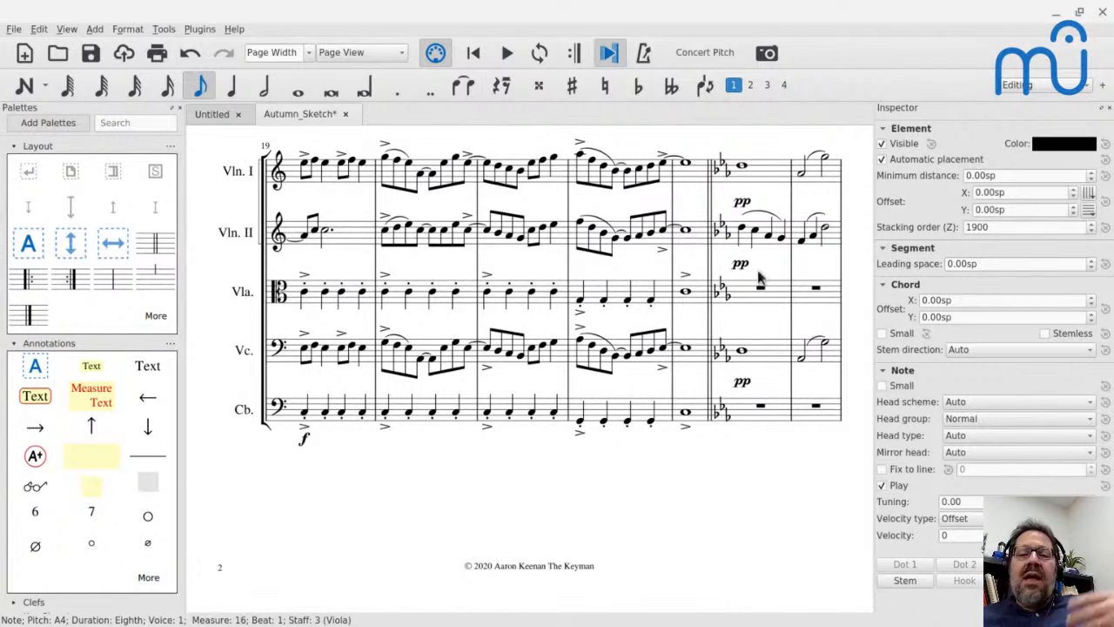
Play the score from the Viola's first note in measure 27 to the fermata in measure 32.
scroll(758, 275, "down", 8)
scroll(697, 296, "down", 2)
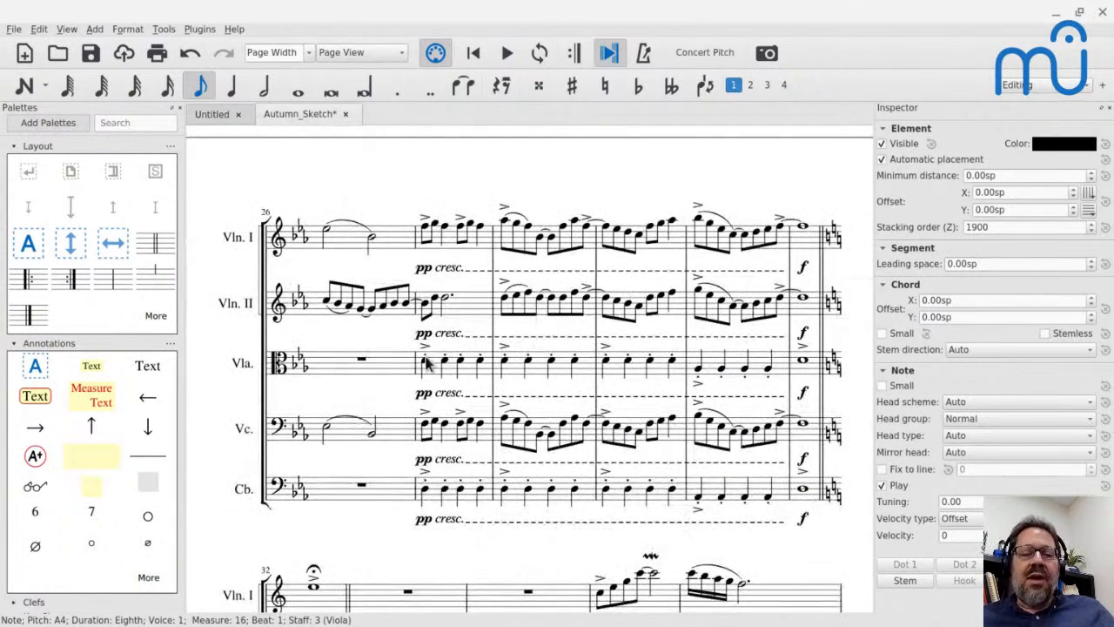
left_click(426, 362)
key("space")
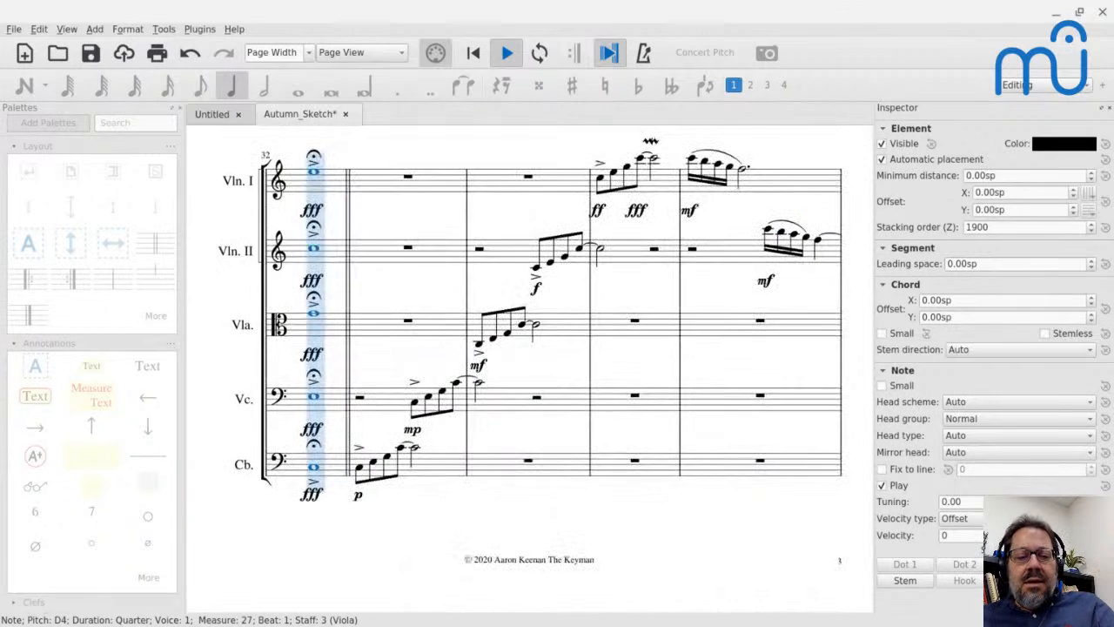
key("space")
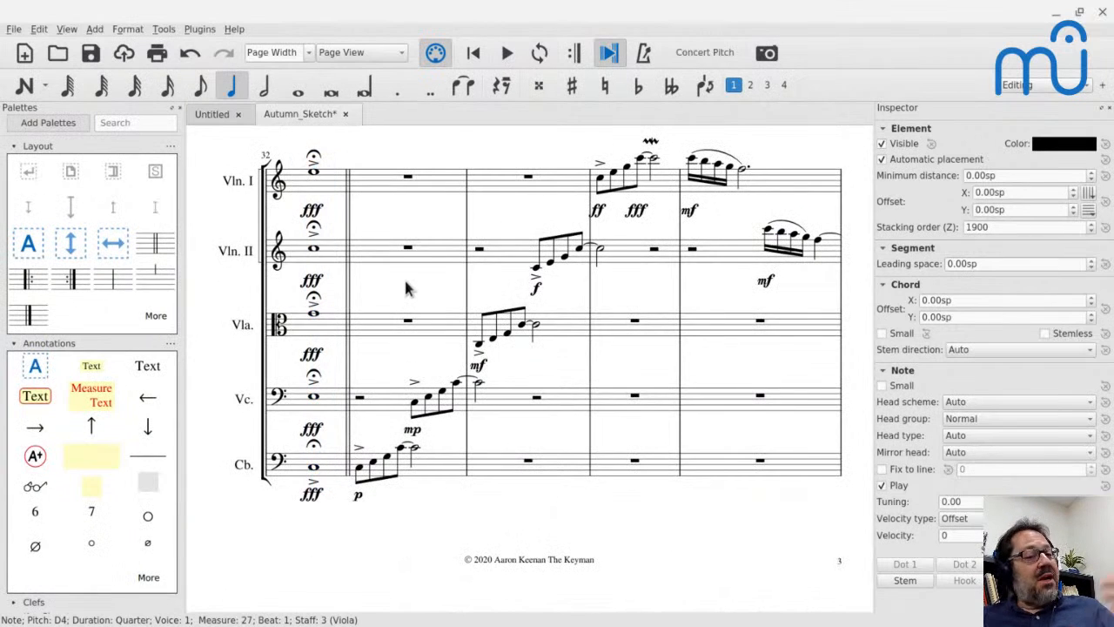
Sound Violin I's beat 4 eighth note in measure 30 and the Contrabass's first quarter note in measure 27.
scroll(406, 289, "up", 5)
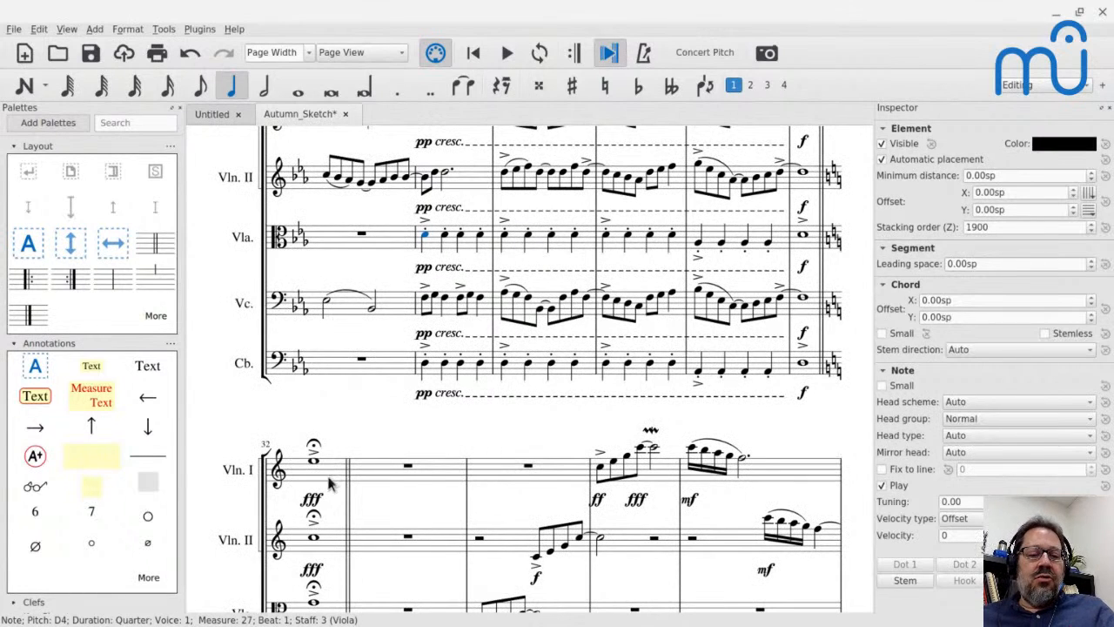
scroll(734, 283, "up", 2)
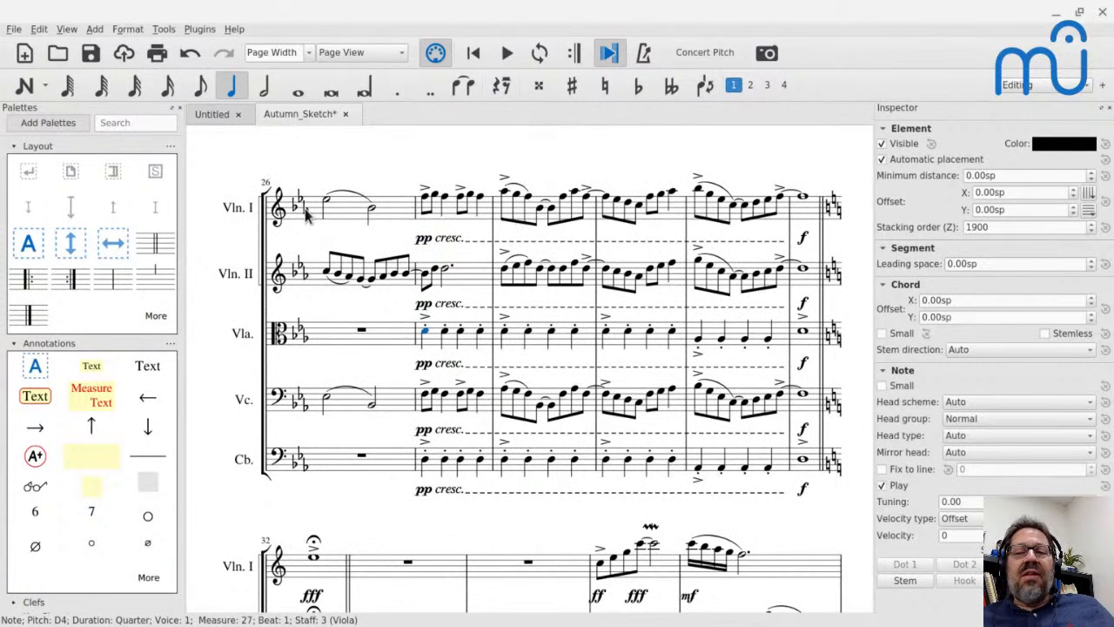
left_click(769, 203)
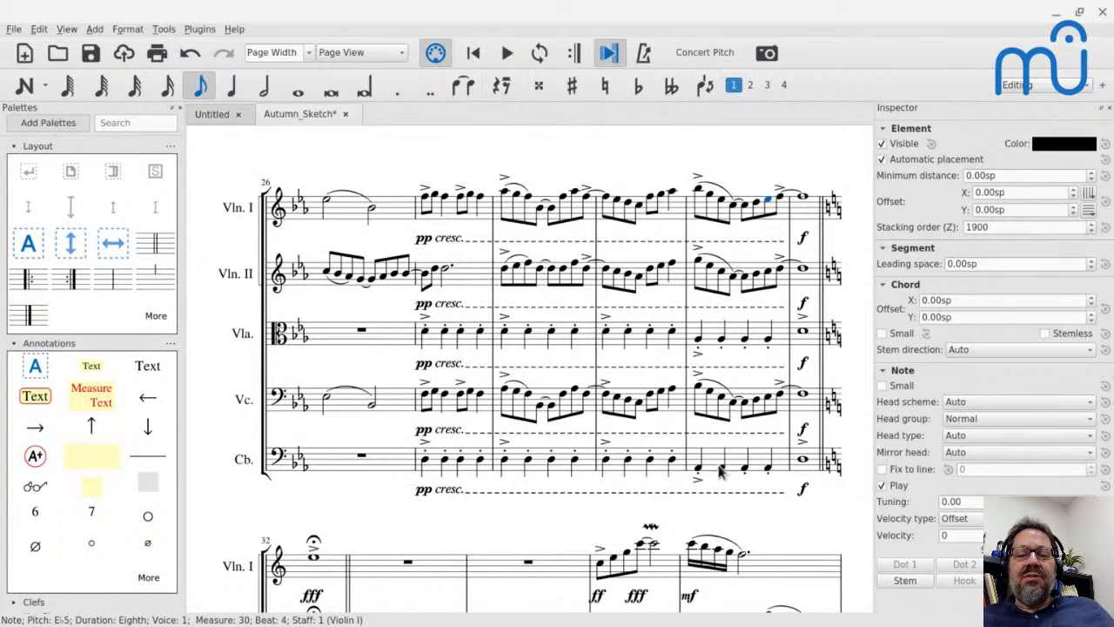
left_click(425, 462)
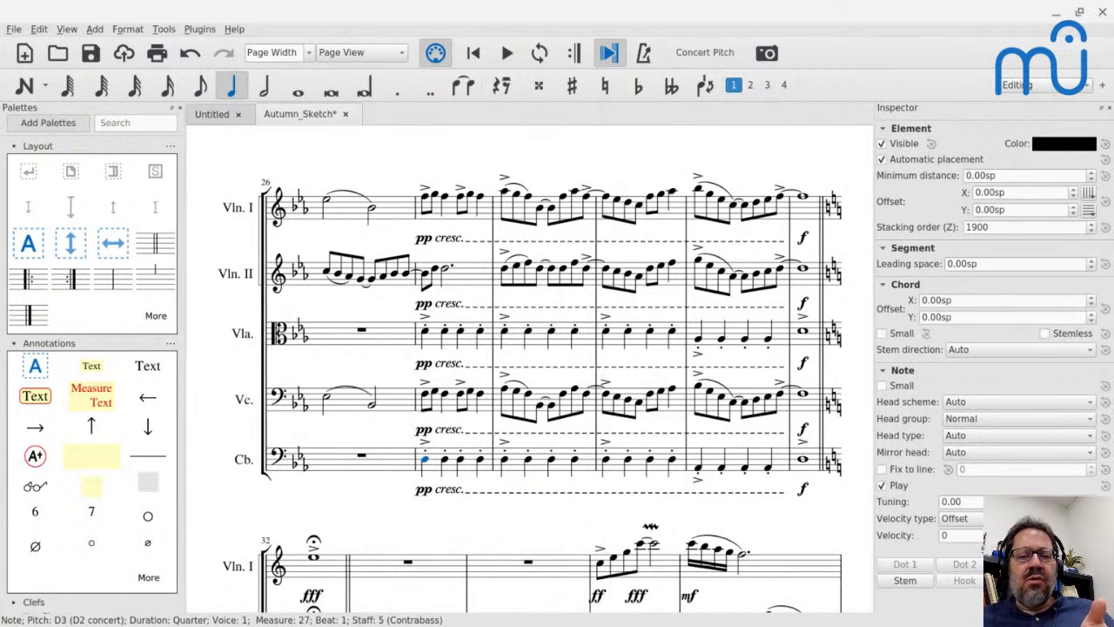
Play the score from the Violoncello's whole note in measure 24 through the pp cresc. passage.
scroll(704, 274, "up", 5)
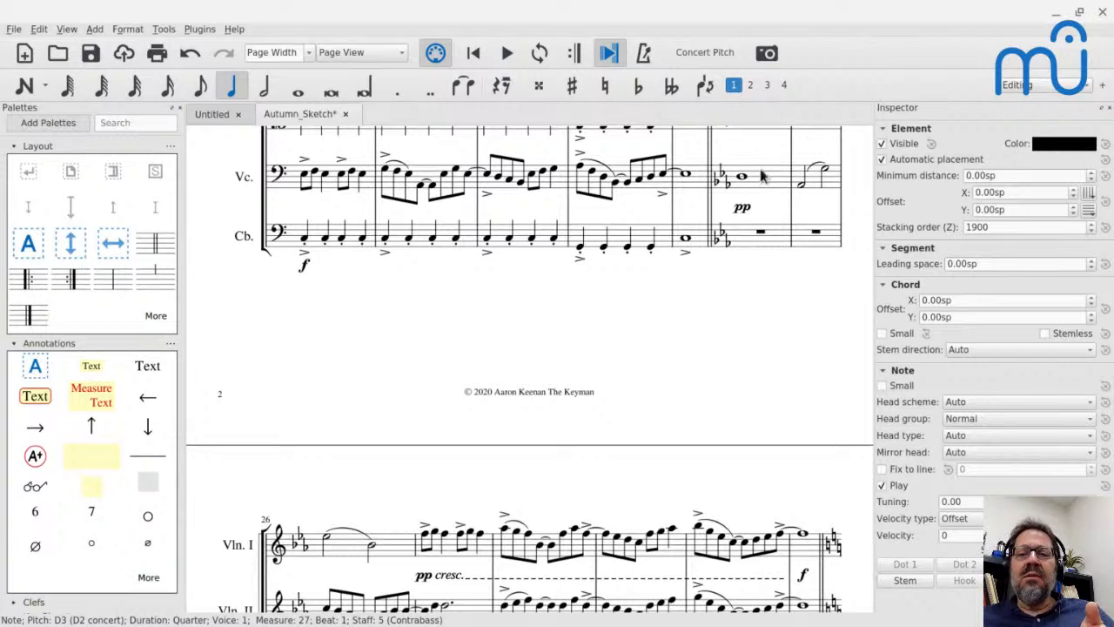
left_click(742, 179)
key("space")
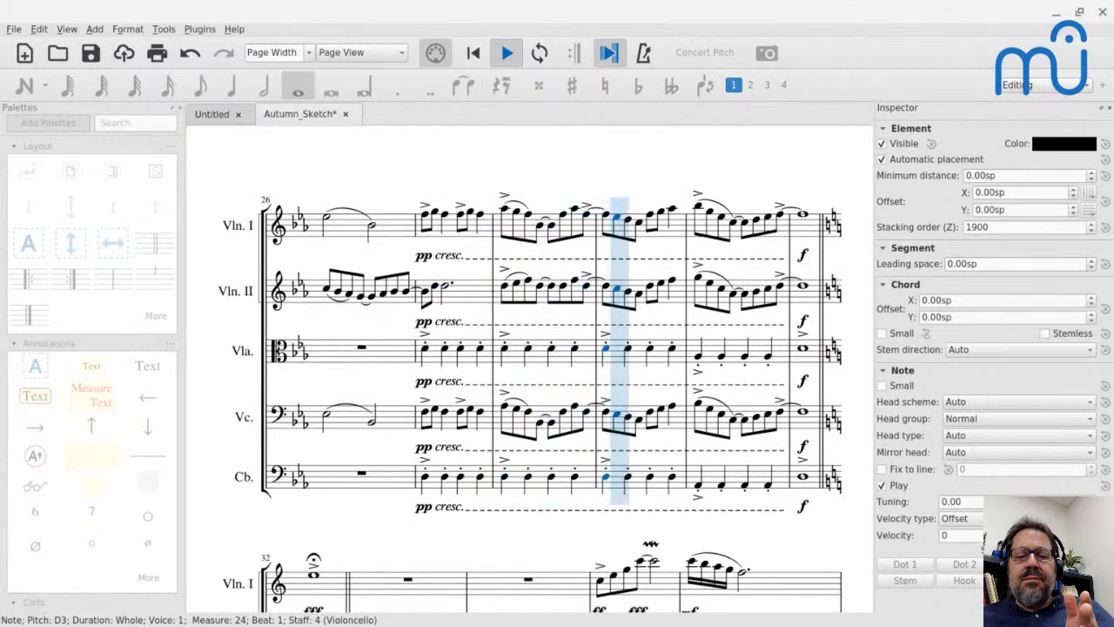
key("space")
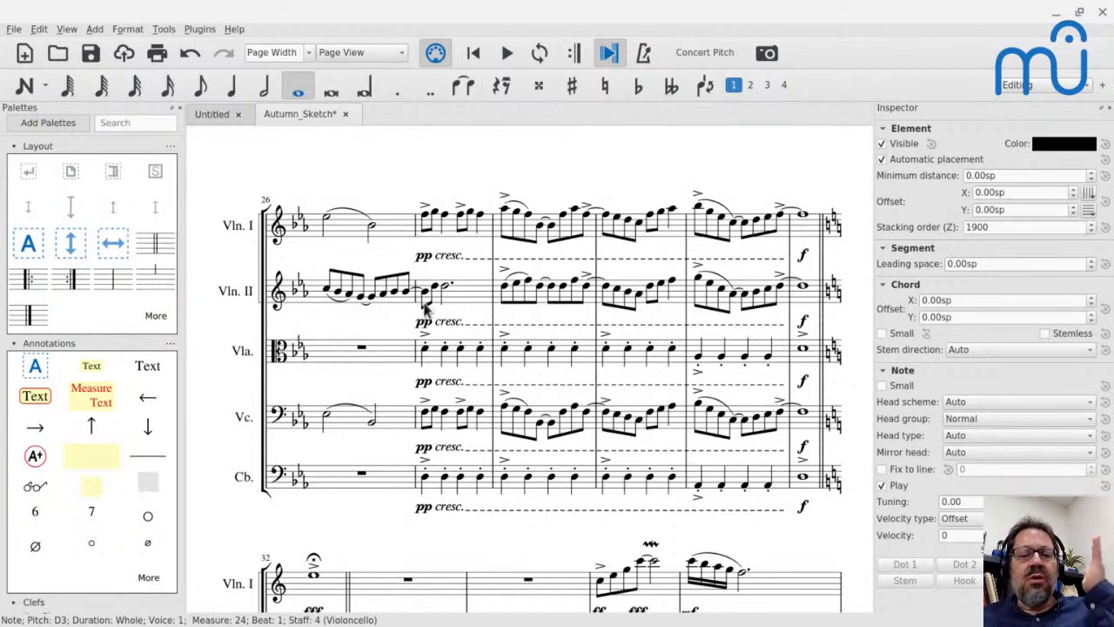
Play measure 28 from Violin I's first eighth note.
left_click(505, 211)
key("space")
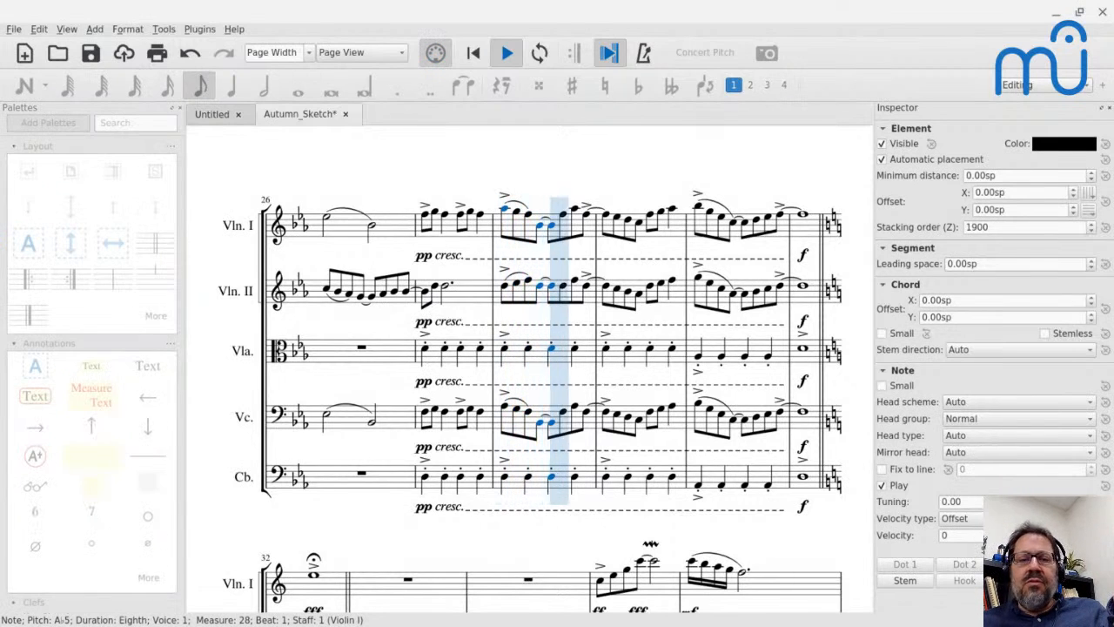
key("space")
Sound the first note of measure 28 in each staff from Contrabass up to Violin I, plus Violin I's beat 2 note.
left_click(505, 479)
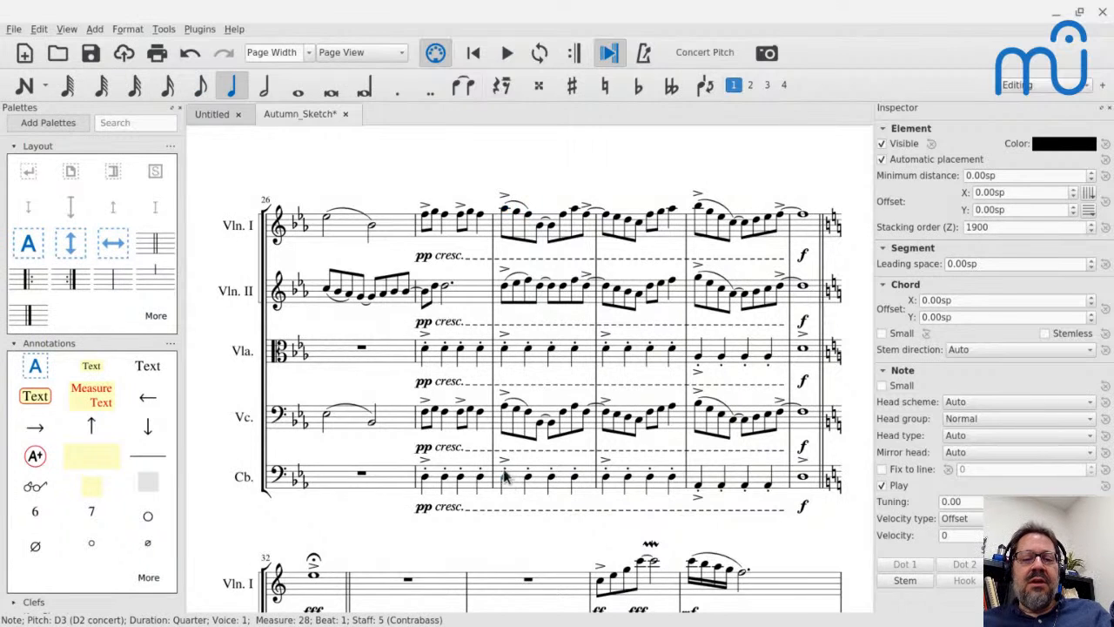
left_click(504, 401)
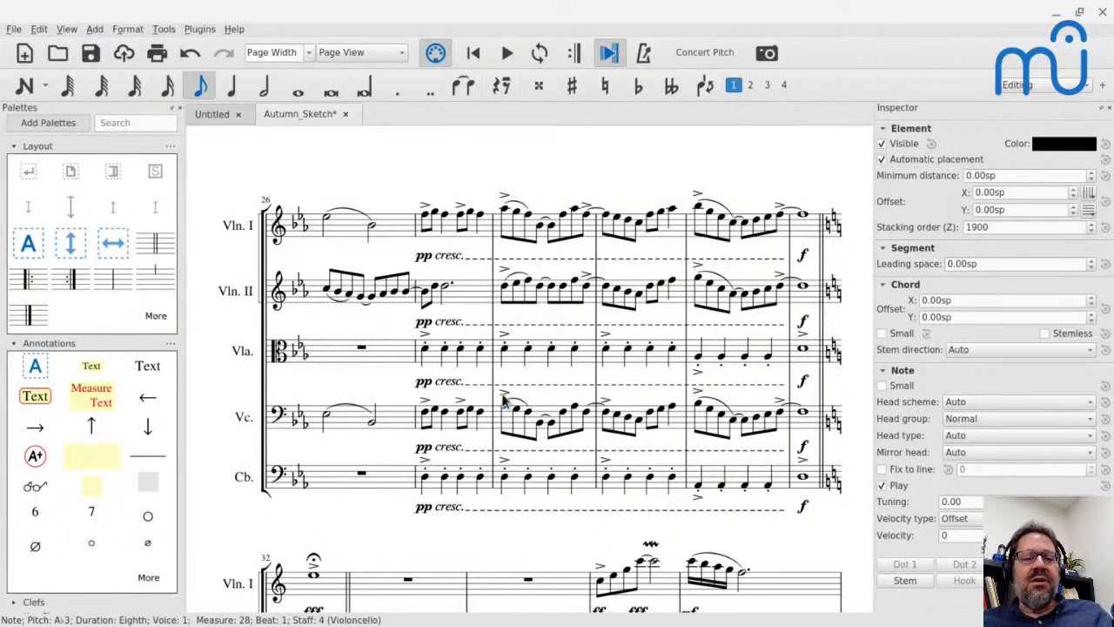
left_click(506, 349)
left_click(506, 293)
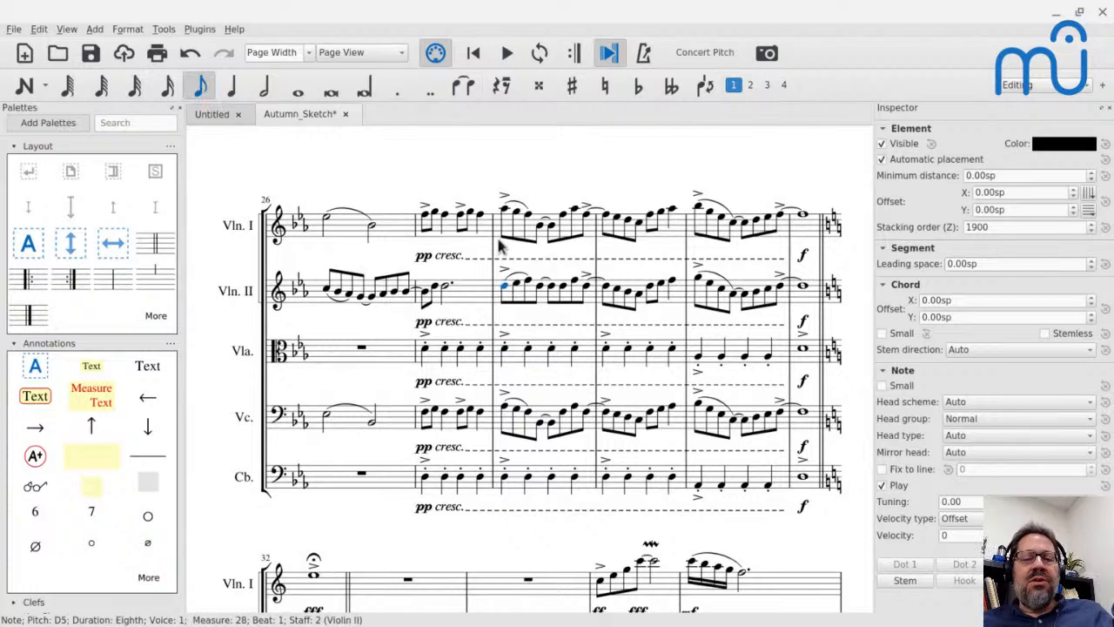
left_click(507, 214)
left_click(528, 215)
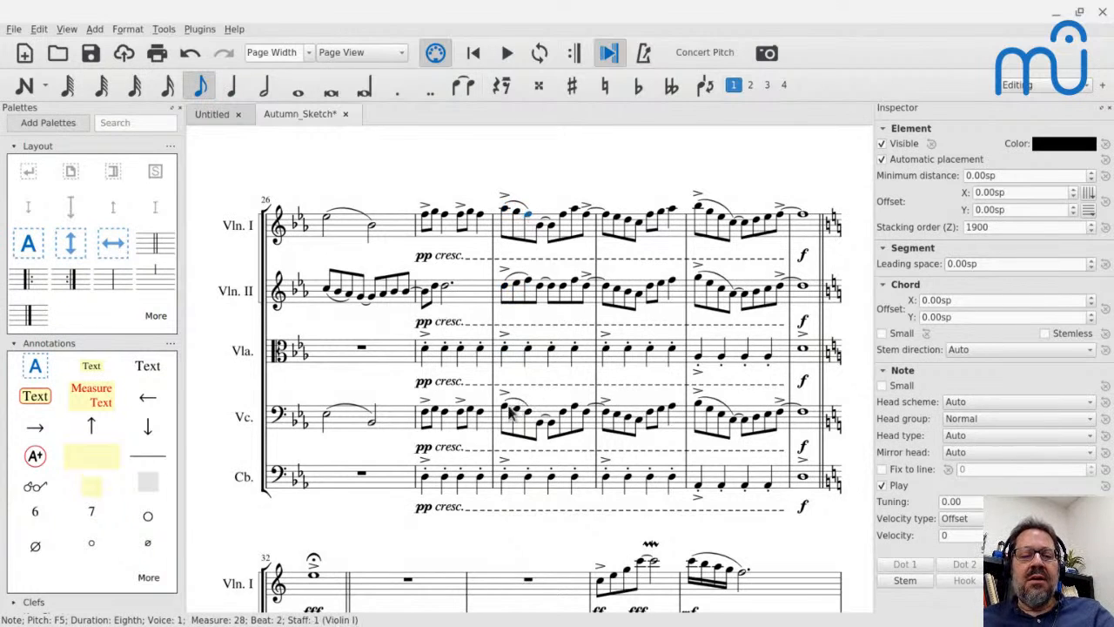
Play from the Violoncello's beat 3.5 note in measure 28 into measure 30, and sound the Contrabass and Violoncello downbeats there.
left_click(563, 417)
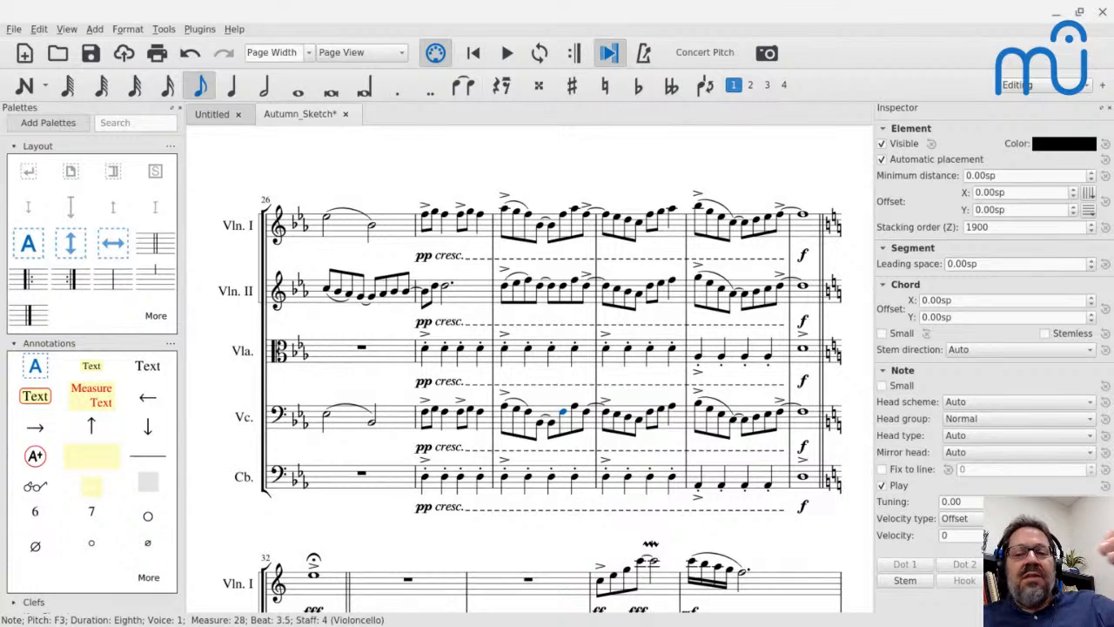
key("space")
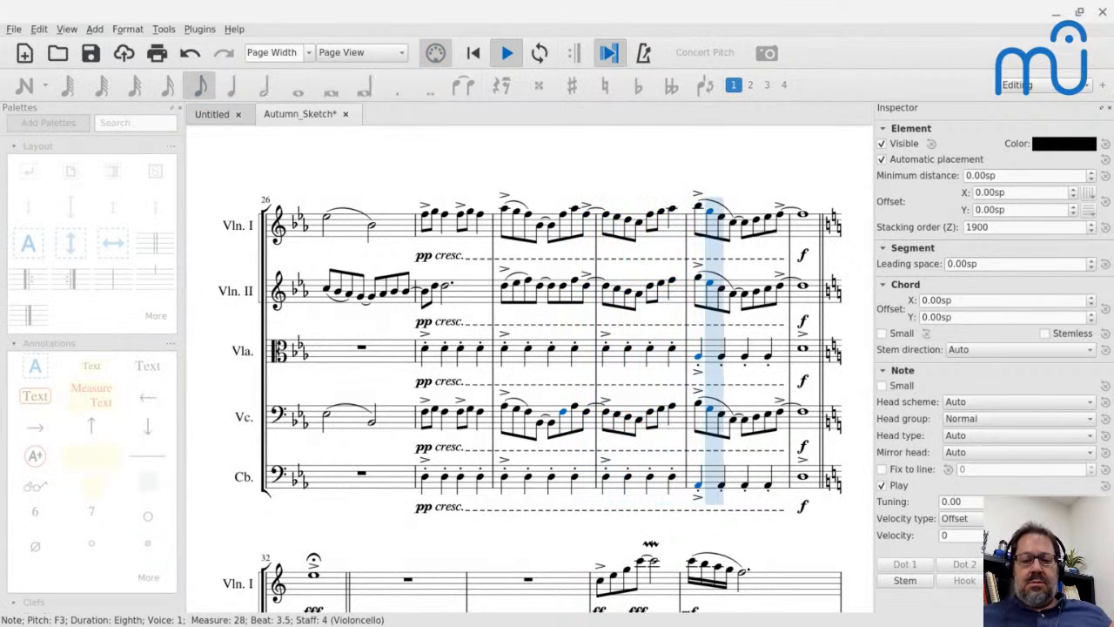
key("space")
left_click(699, 485)
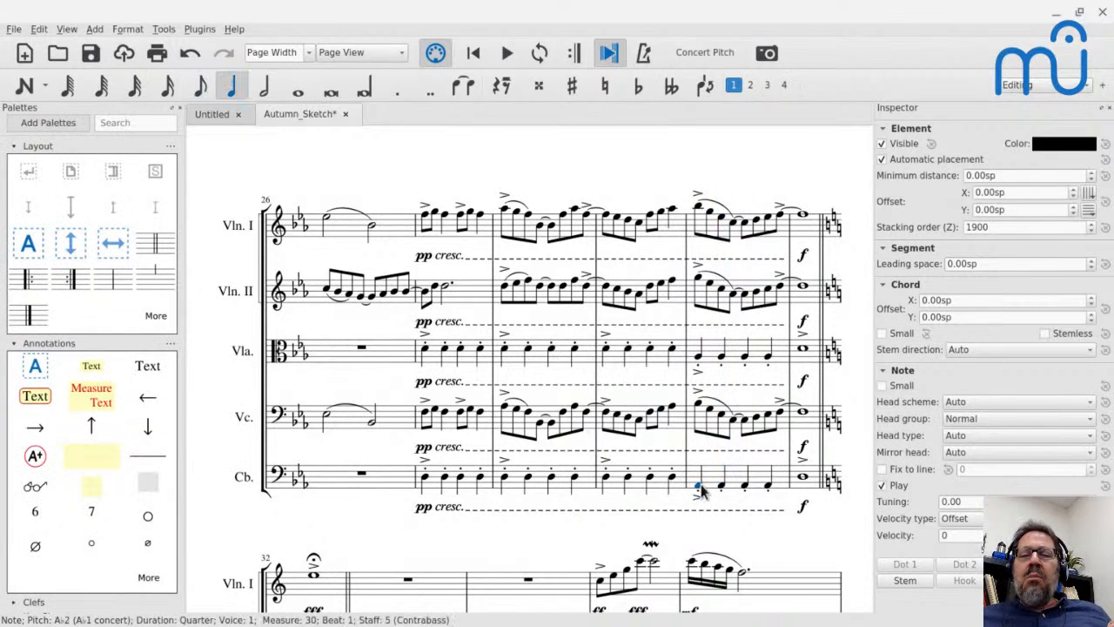
left_click(699, 404)
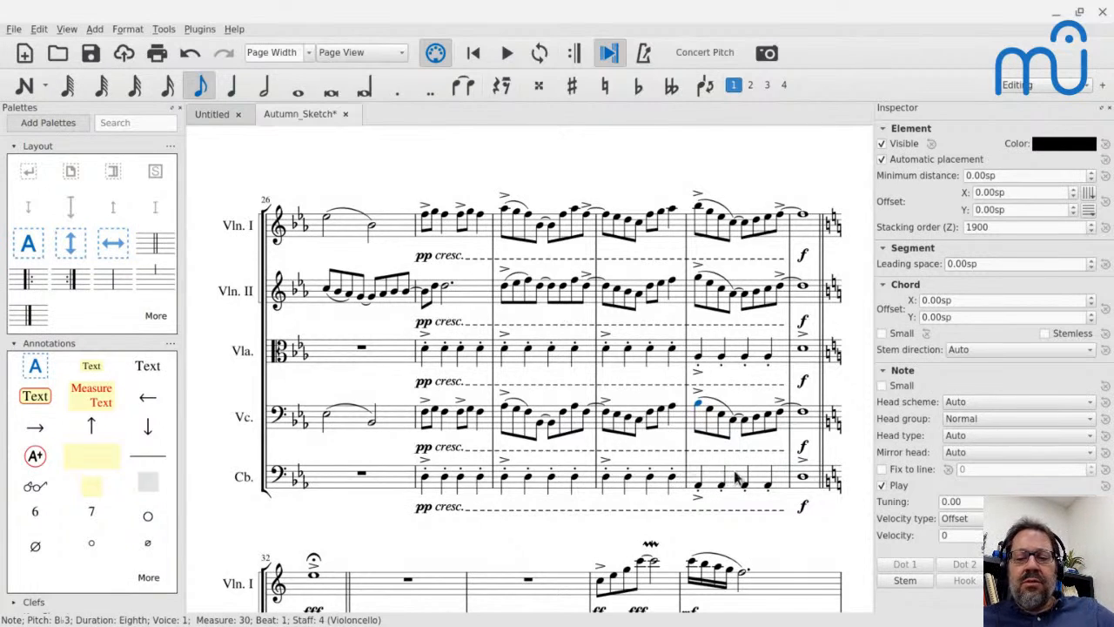
Play briefly from the Violoncello's whole note in measure 31 and again from its tied eighth note ending measure 30.
left_click(805, 413)
key("space")
key("space")
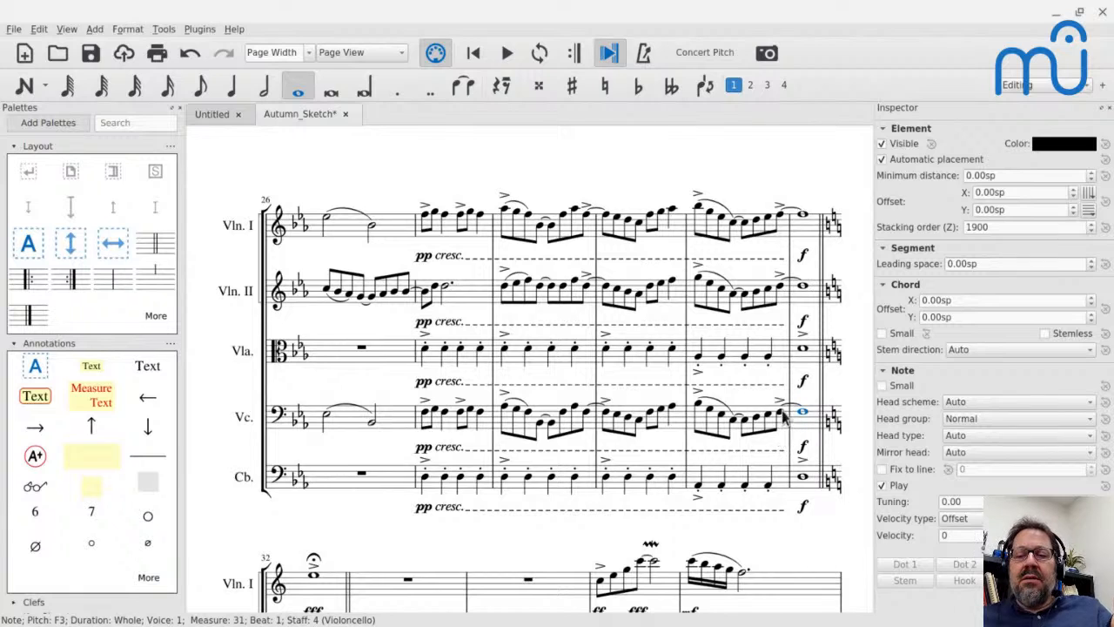
left_click(780, 413)
key("space")
key("space")
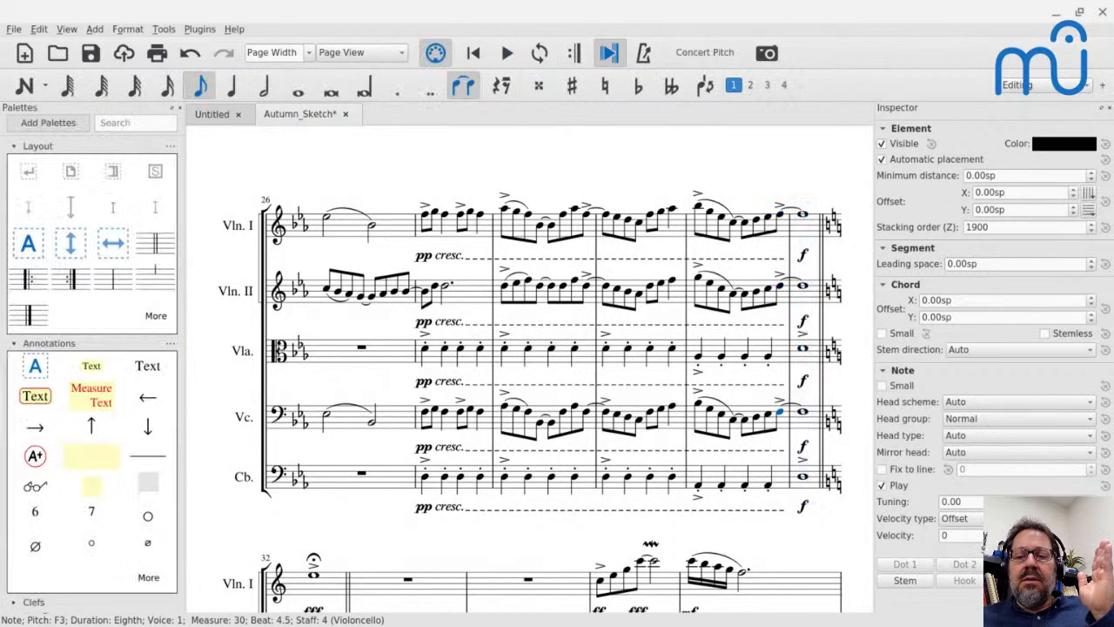
Sound the measure 31 whole note in each staff from Contrabass up to Violin I.
left_click(803, 478)
left_click(802, 408)
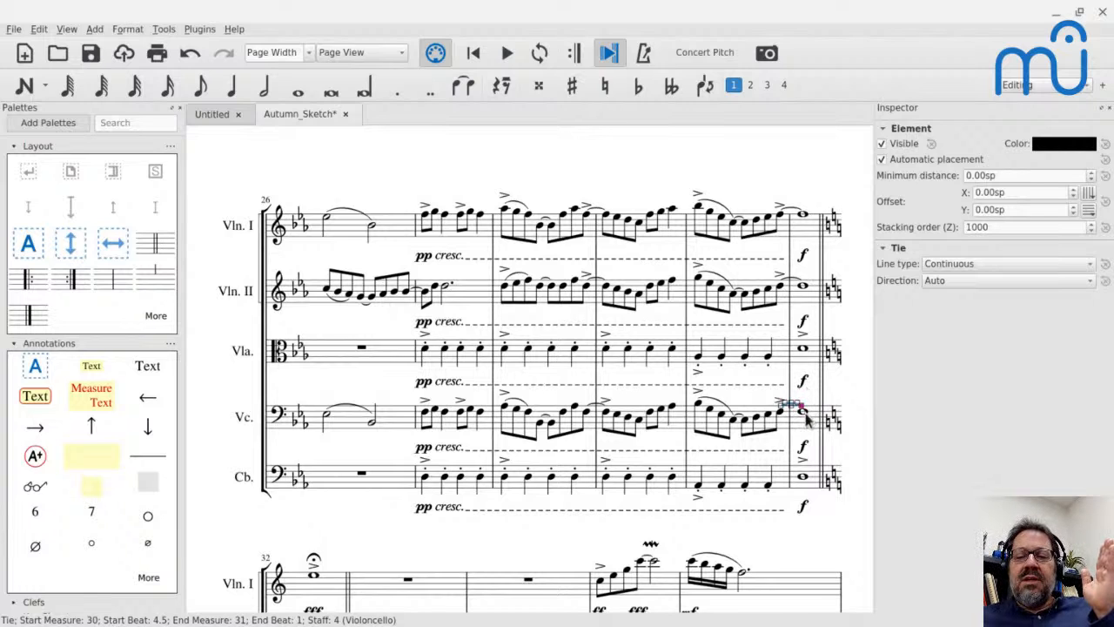
left_click(803, 413)
left_click(803, 351)
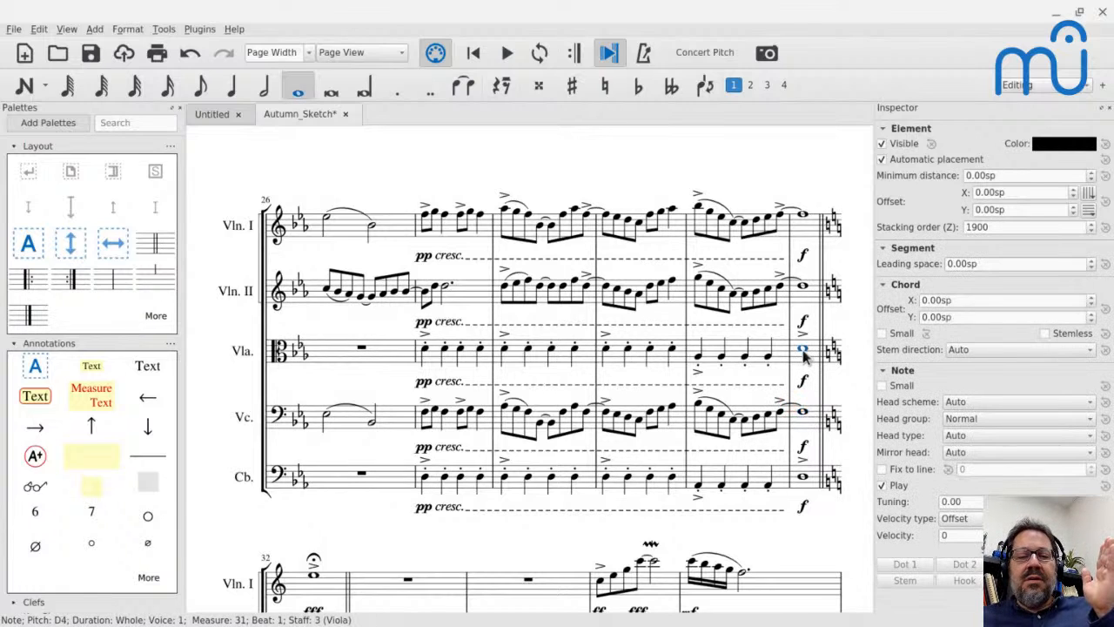
left_click(802, 285)
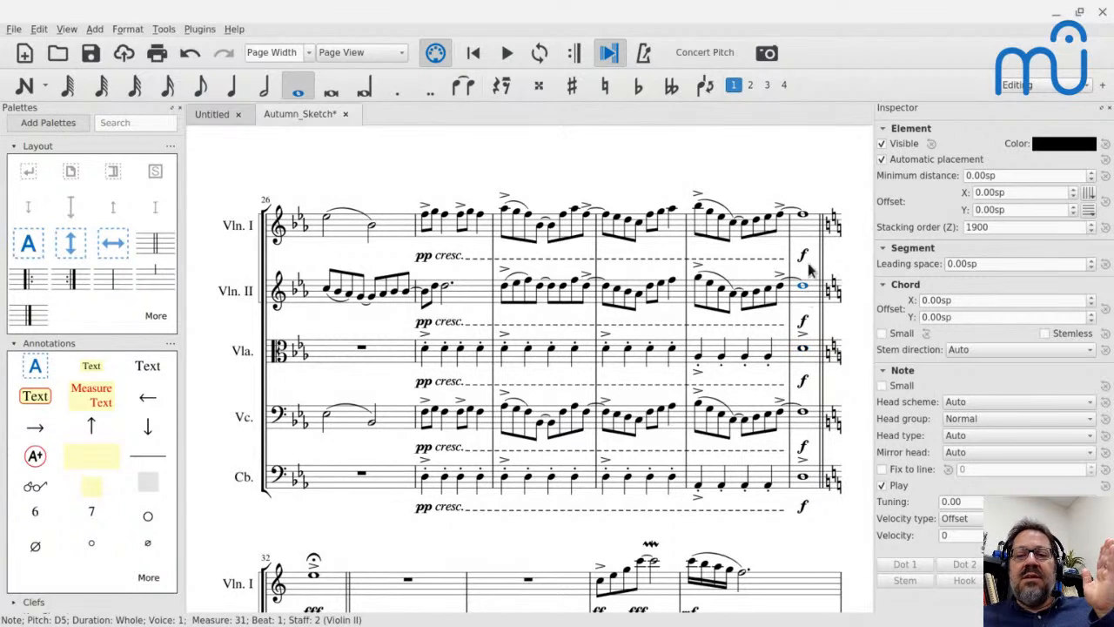
left_click(799, 216)
left_click(803, 221)
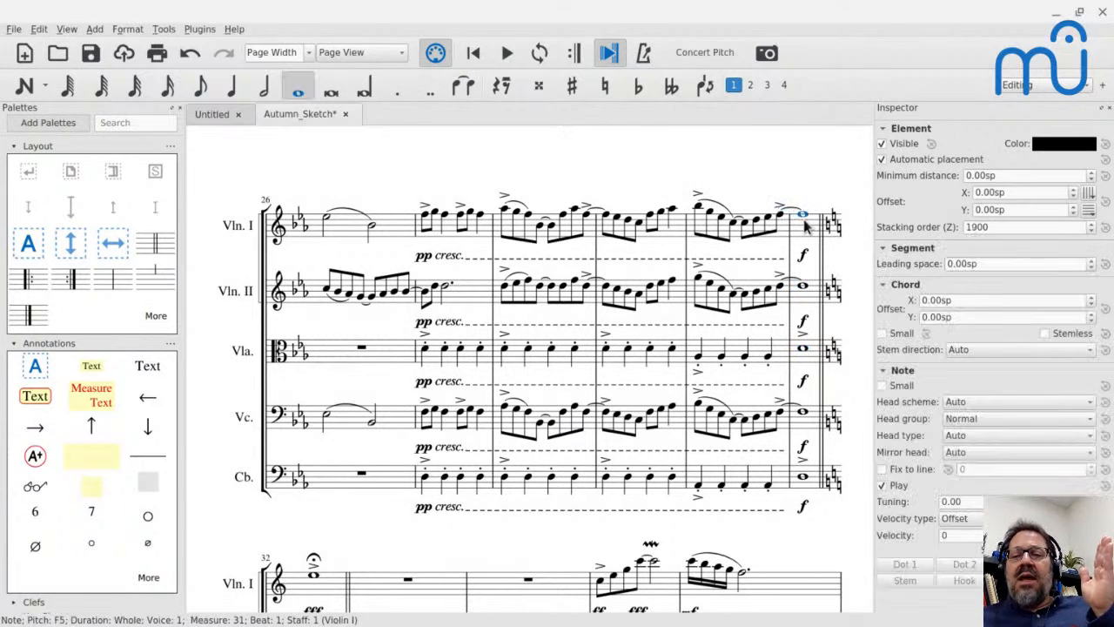
Play the score from the Contrabass's beat 3 quarter note in measure 30 into measure 31.
left_click(744, 486)
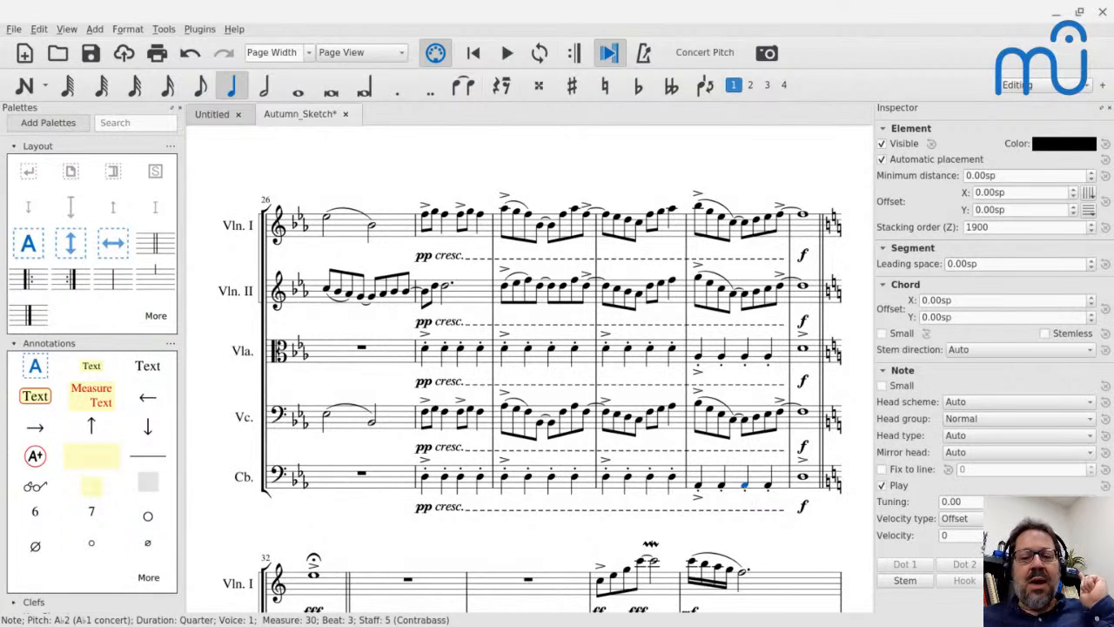
key("space")
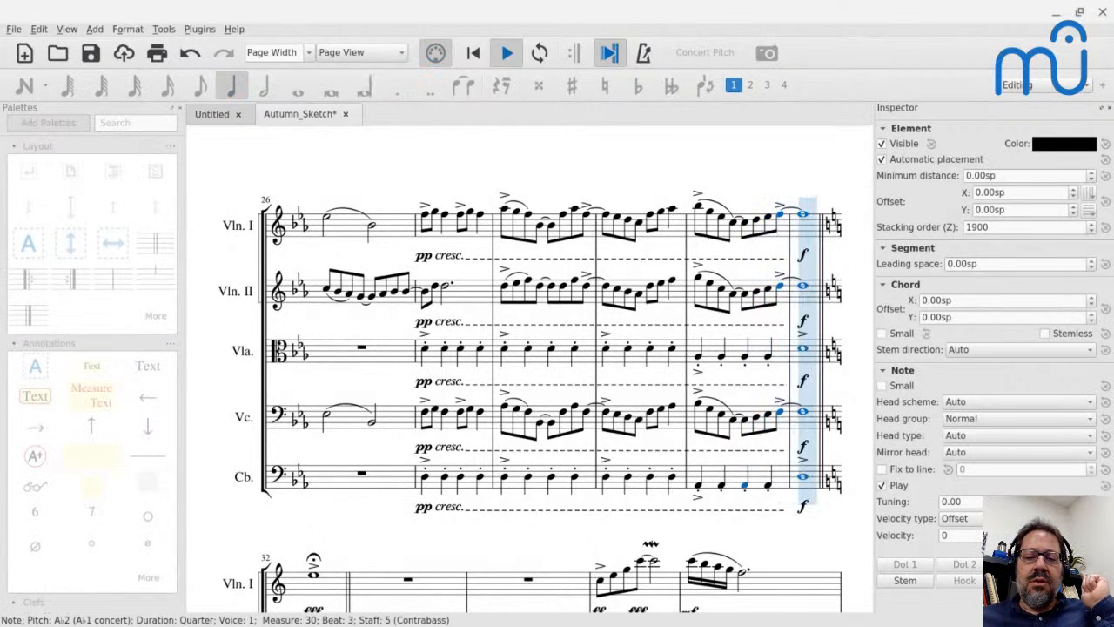
key("space")
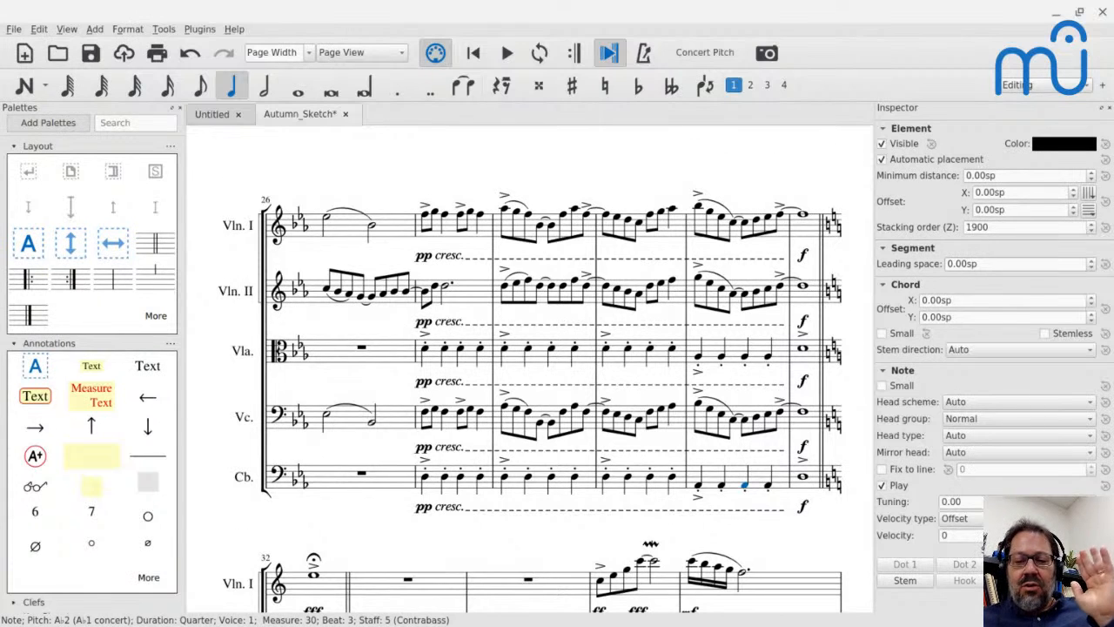
Play the score from Violin I's fermata whole note in measure 32.
scroll(562, 570, "down", 2)
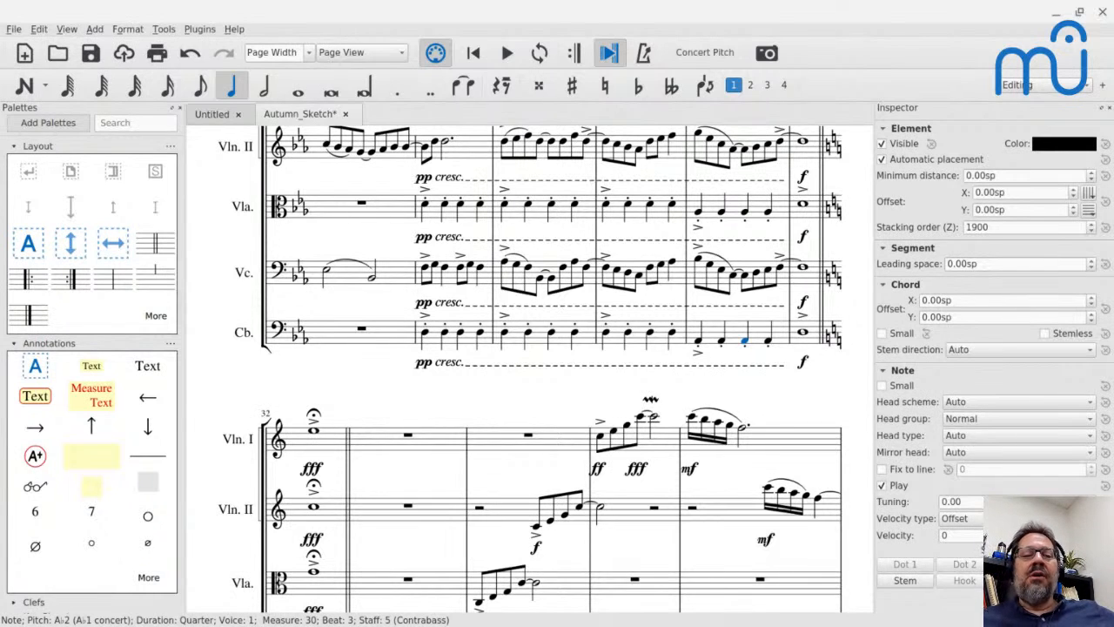
left_click(316, 431)
key("space")
key("space")
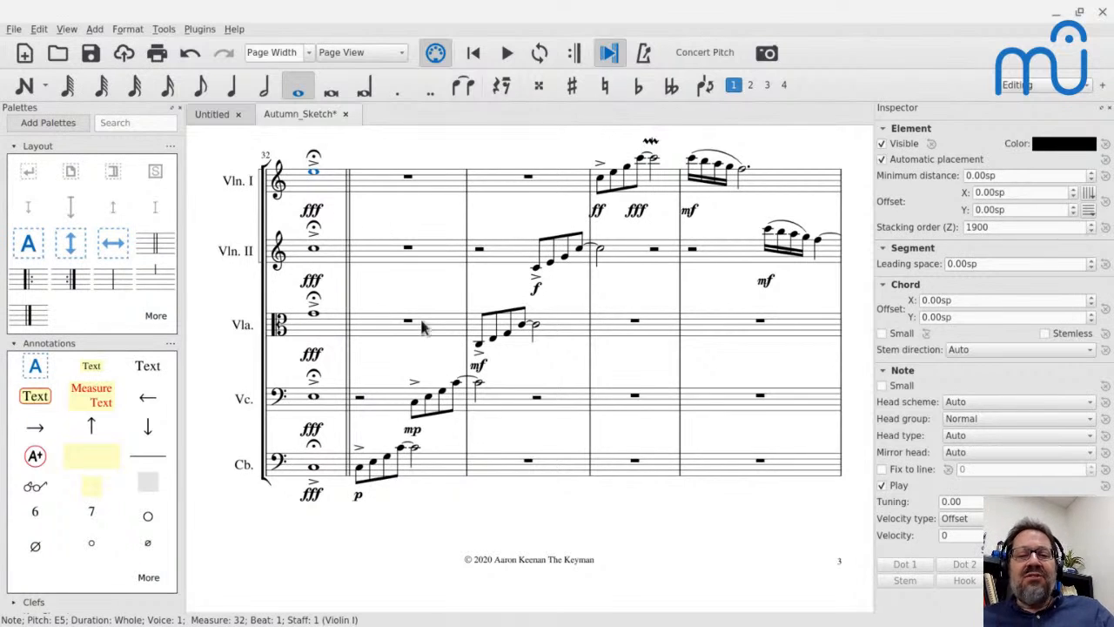
Examine how the staggered string entrances after measure 32 lead into the passage starting at measure 37.
scroll(562, 288, "down", 5)
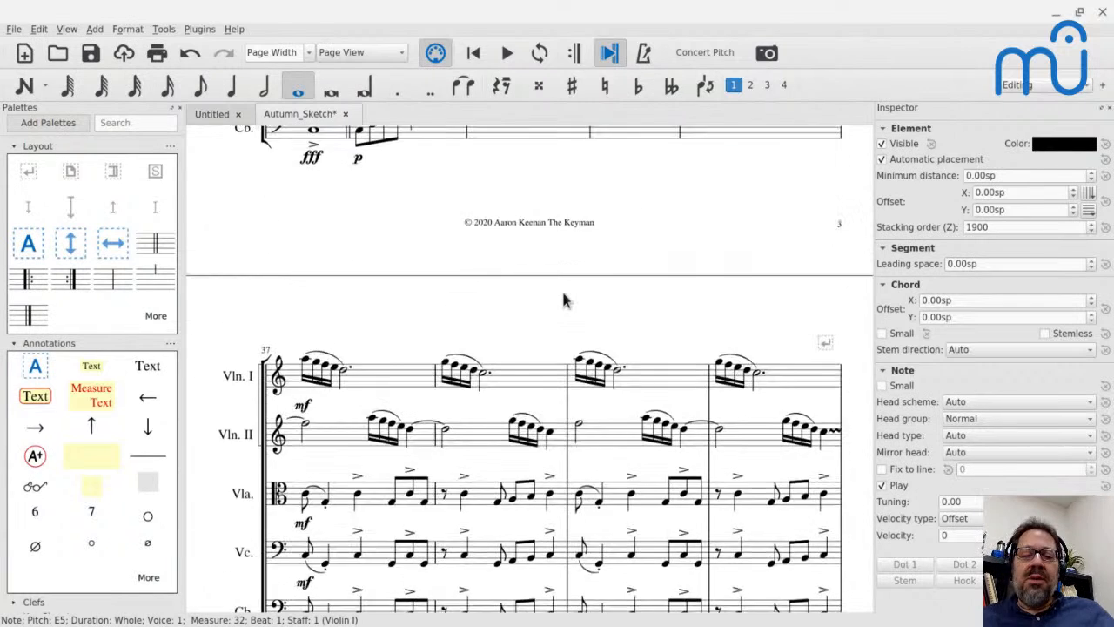
scroll(564, 300, "down", 3)
scroll(564, 300, "up", 2)
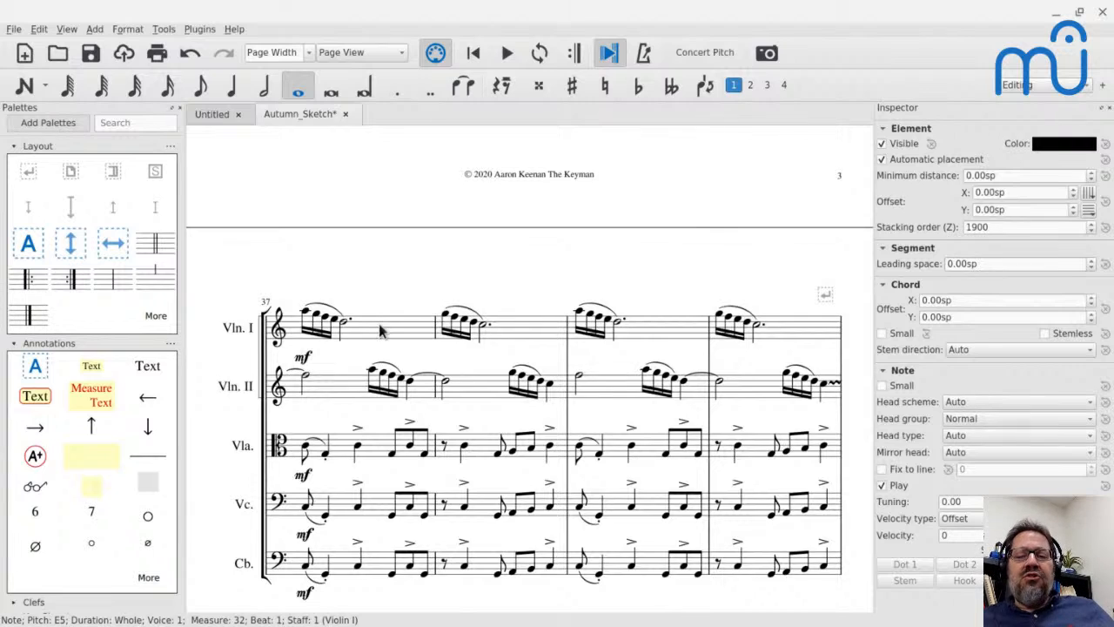
scroll(380, 331, "up", 2)
scroll(306, 372, "up", 2)
scroll(307, 373, "down", 3)
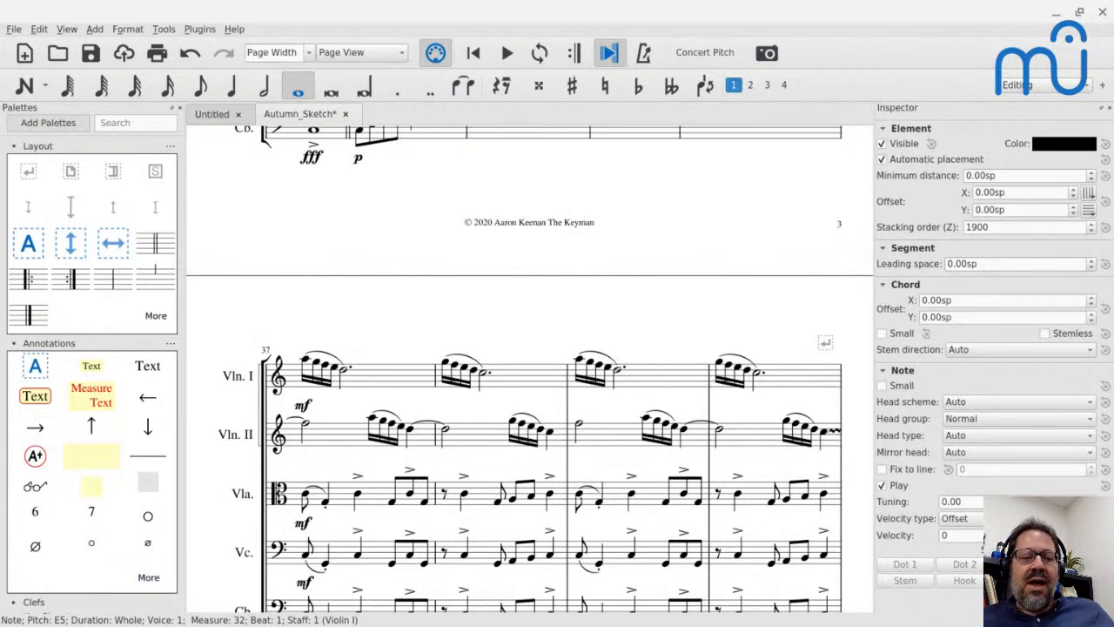
scroll(357, 277, "up", 3)
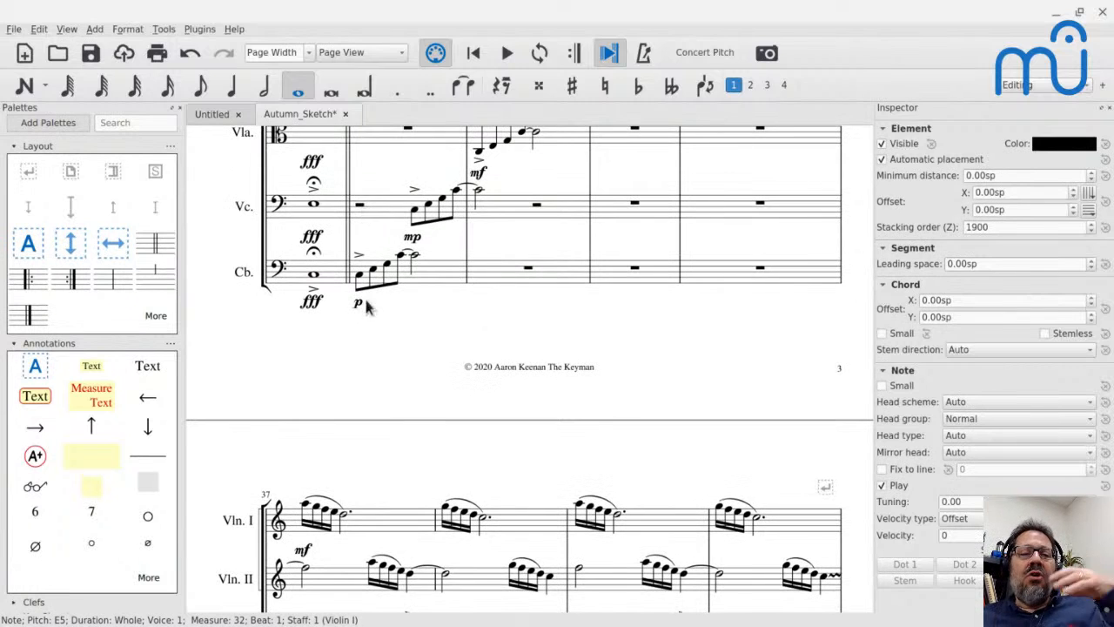
scroll(364, 324, "down", 2)
scroll(364, 324, "down", 3)
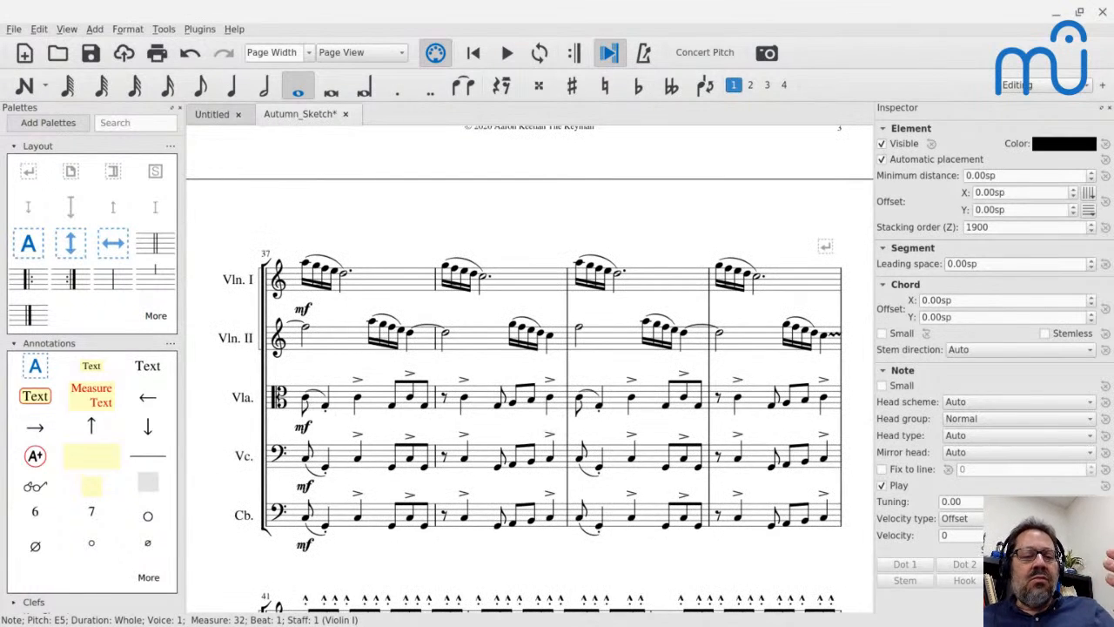
Play the score from Violin II's half note at the start of measure 37.
left_click(307, 336)
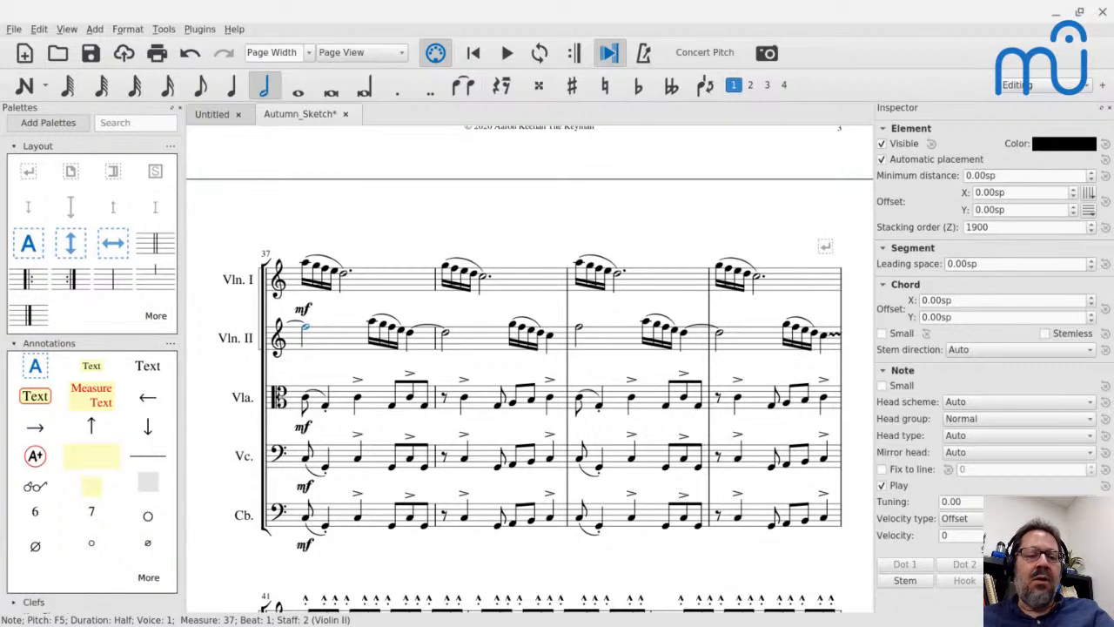
key("space")
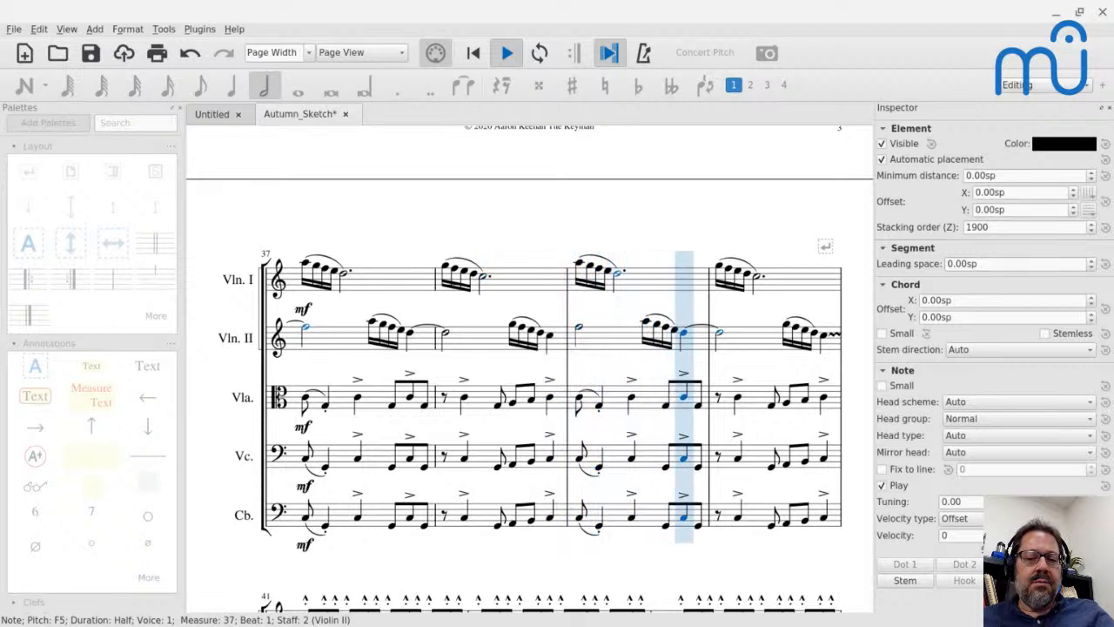
key("space")
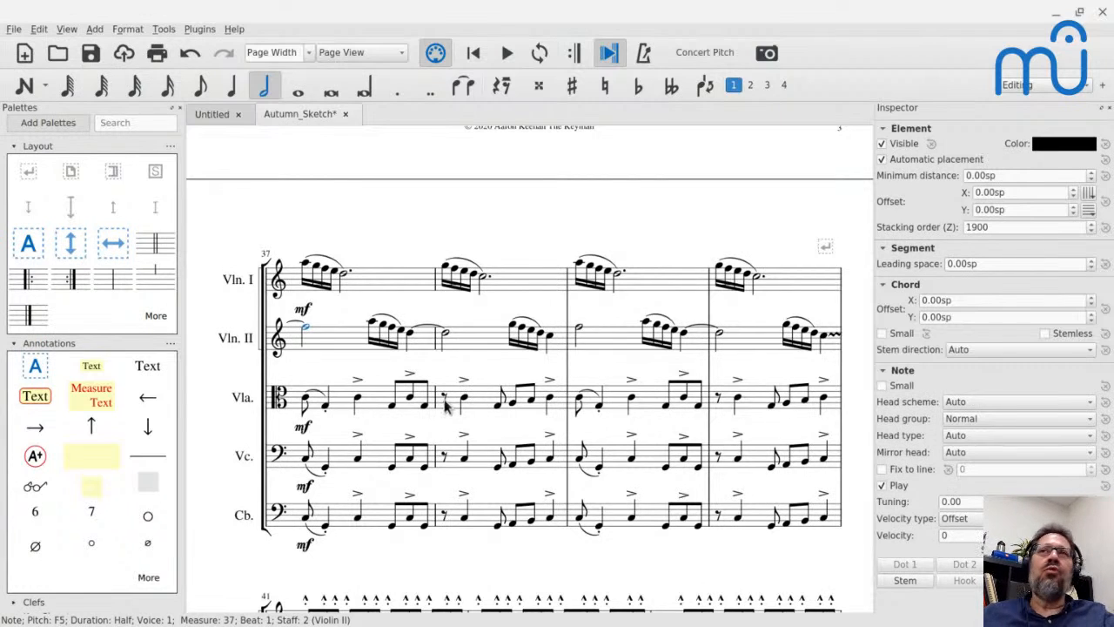
Play the score from Violin I's first eighth note in measure 41 through measure 43.
left_click(306, 401)
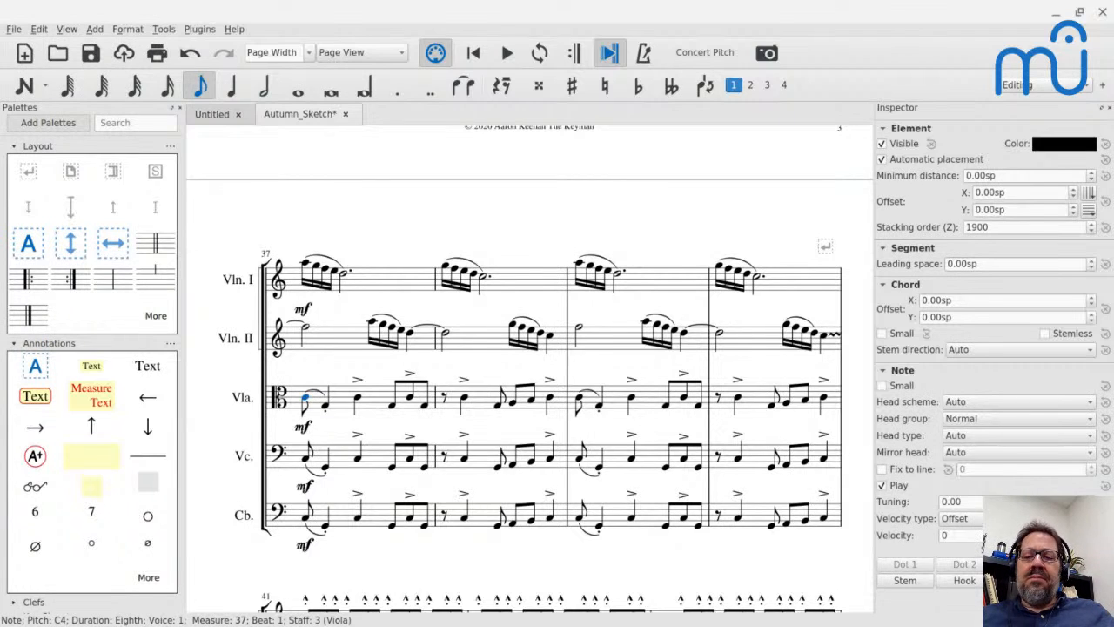
scroll(522, 365, "down", 3)
left_click(306, 439)
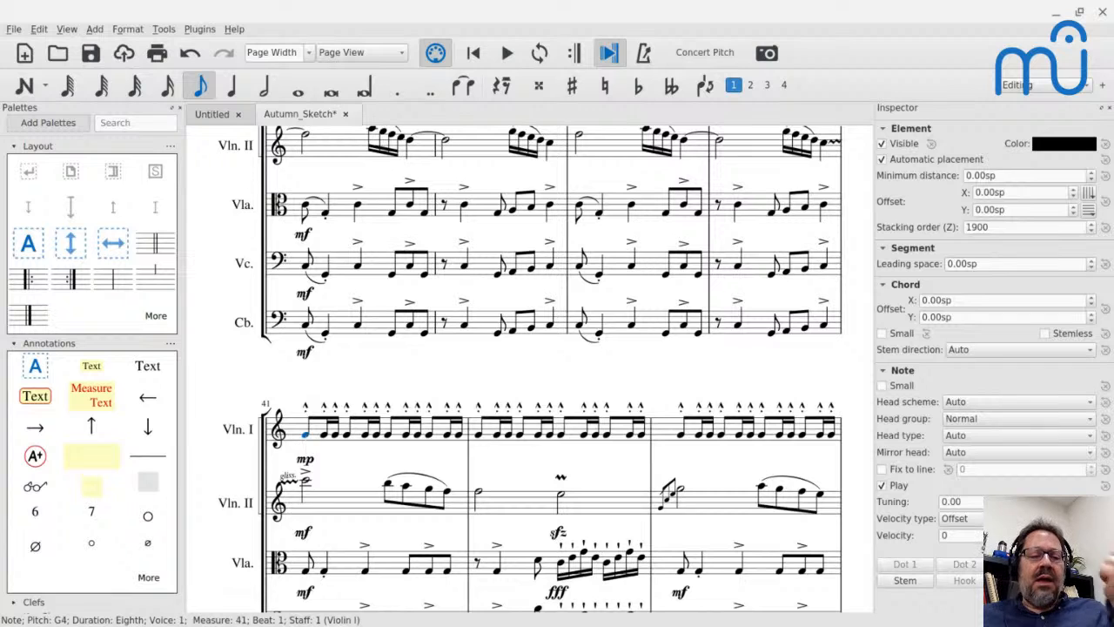
key("space")
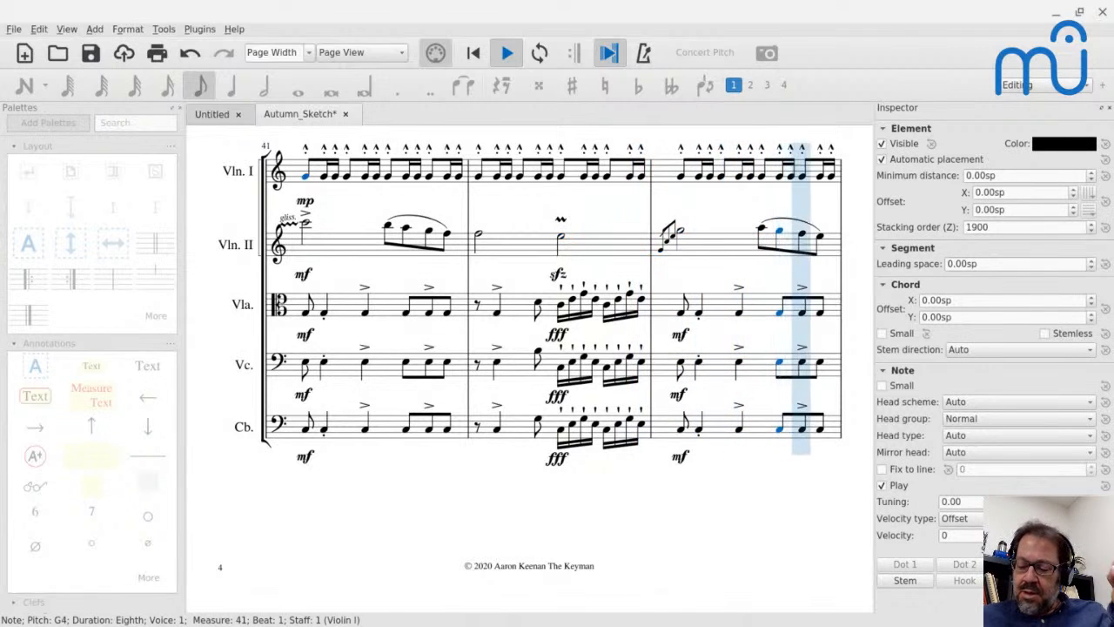
key("space")
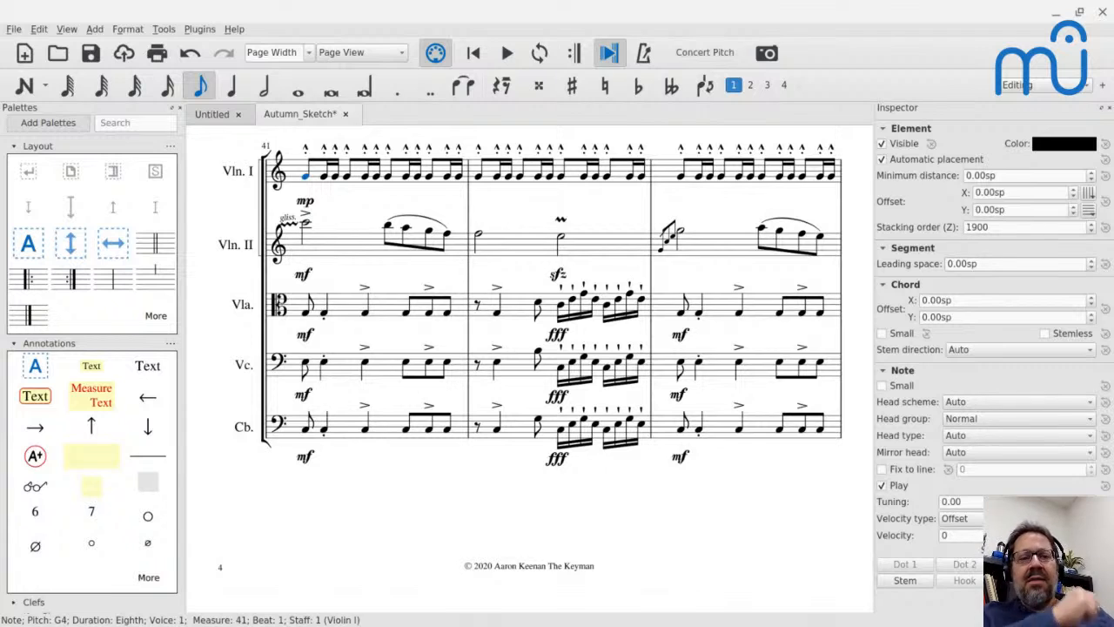
Try moving the marcato-staccato mark on Violin I's first note in measure 41 down onto the notehead, and undo the move.
left_click(305, 148)
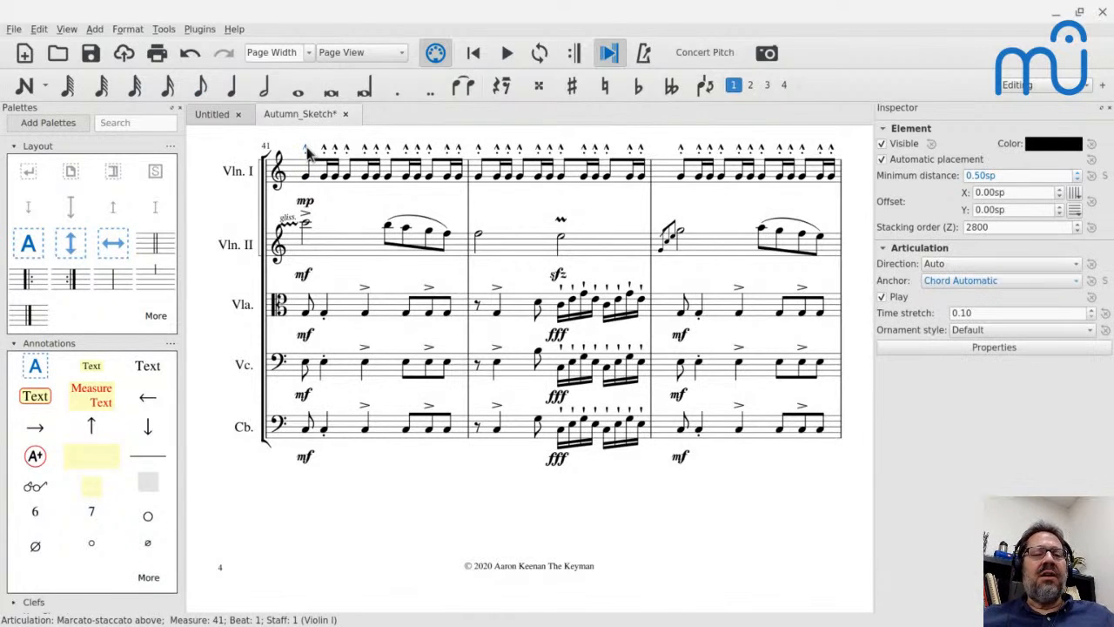
left_click_drag(308, 151, 311, 180)
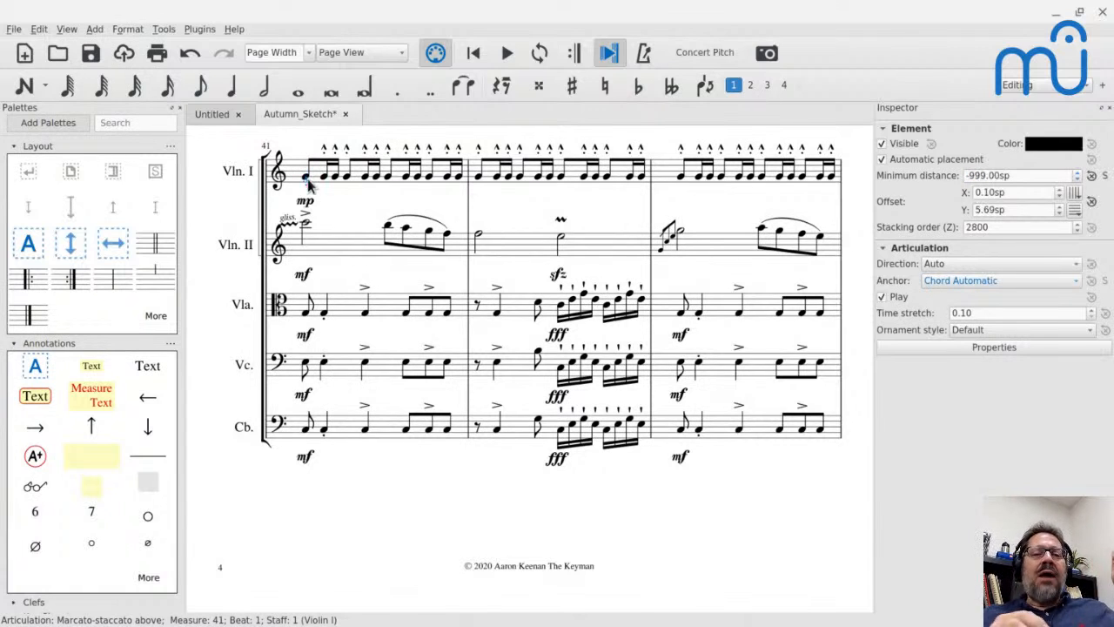
key("ctrl+z")
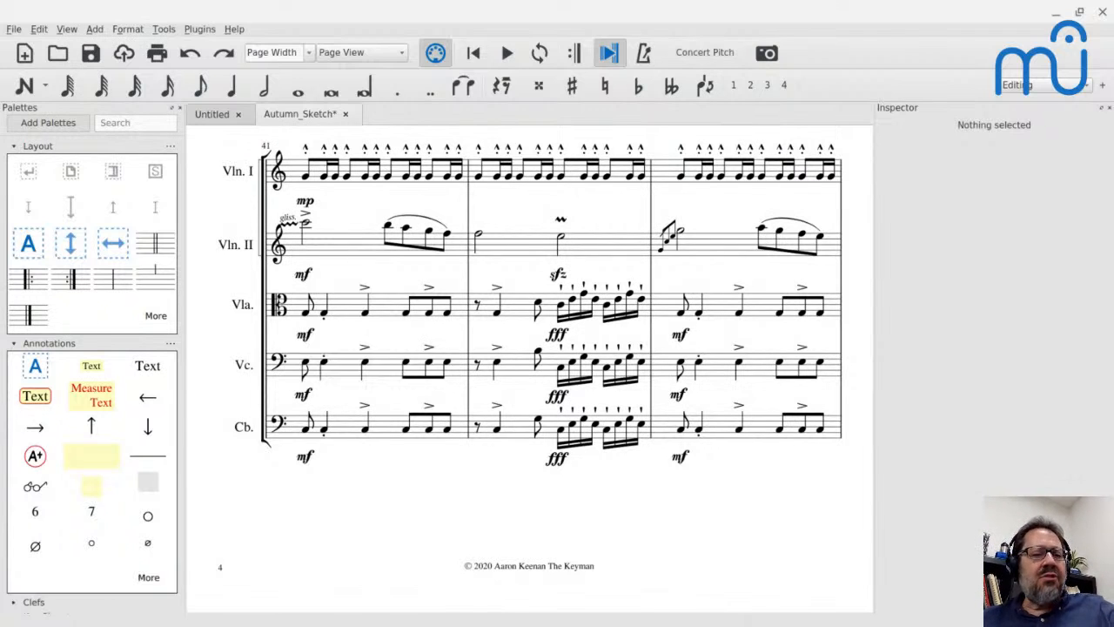
Highlight Violin I's repeated-note rhythm in measure 41 and play the score from Violin II's half note at the start of measure 45.
left_click(319, 177)
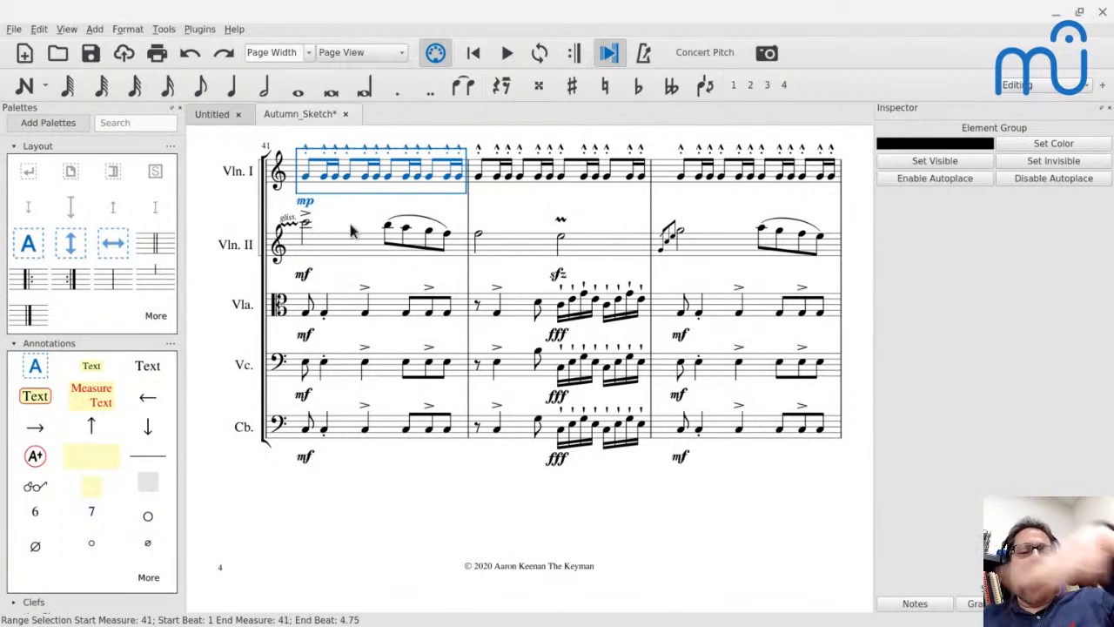
scroll(377, 263, "down", 1)
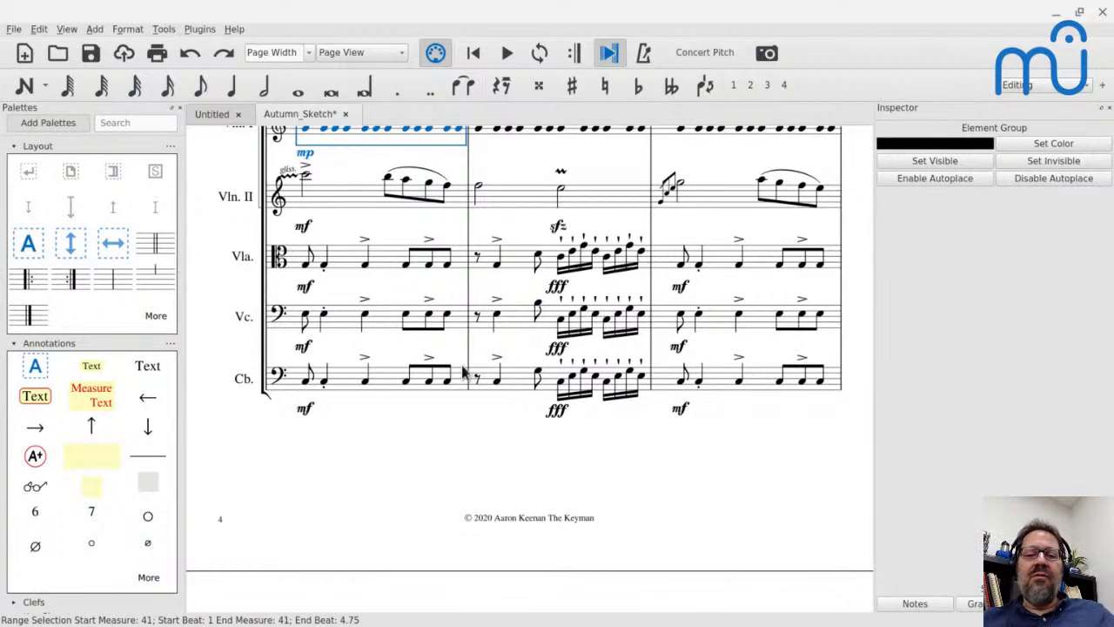
scroll(377, 262, "down", 8)
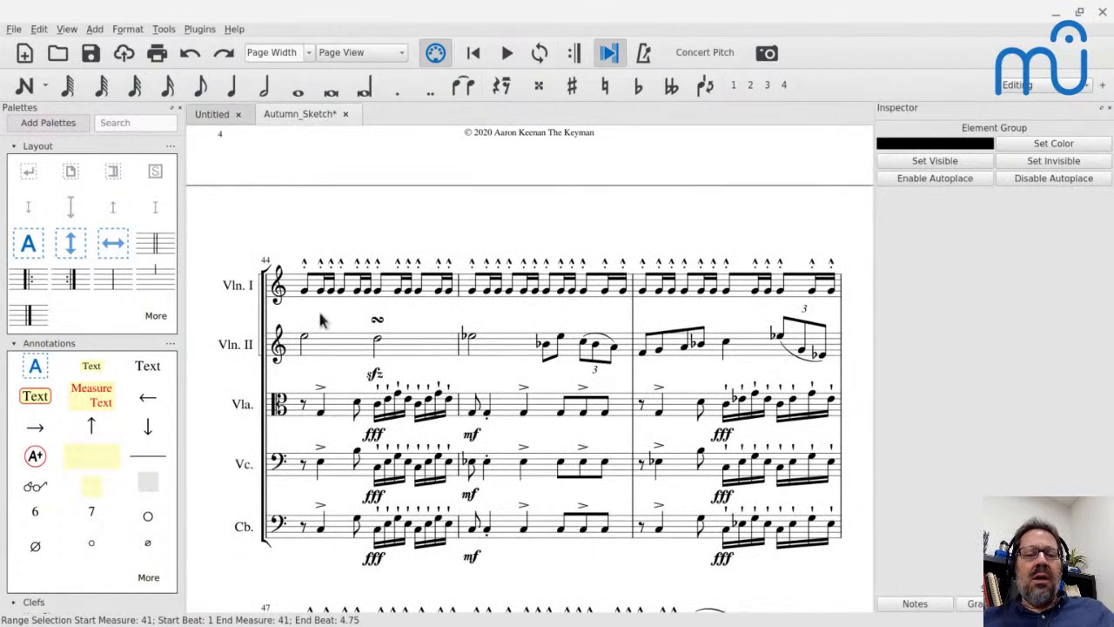
left_click(473, 339)
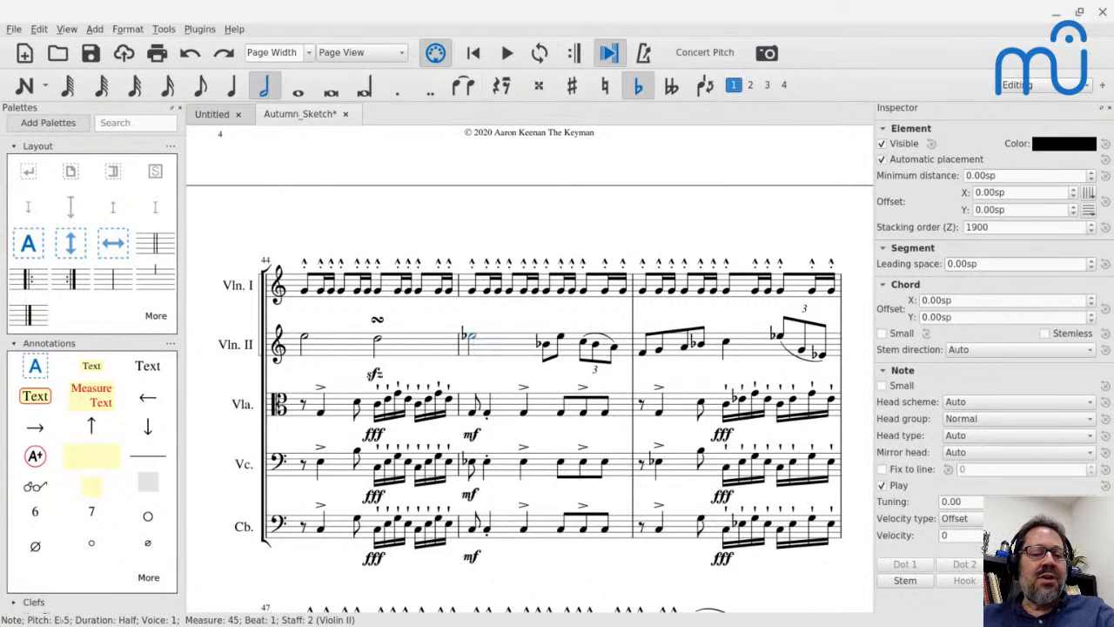
key("space")
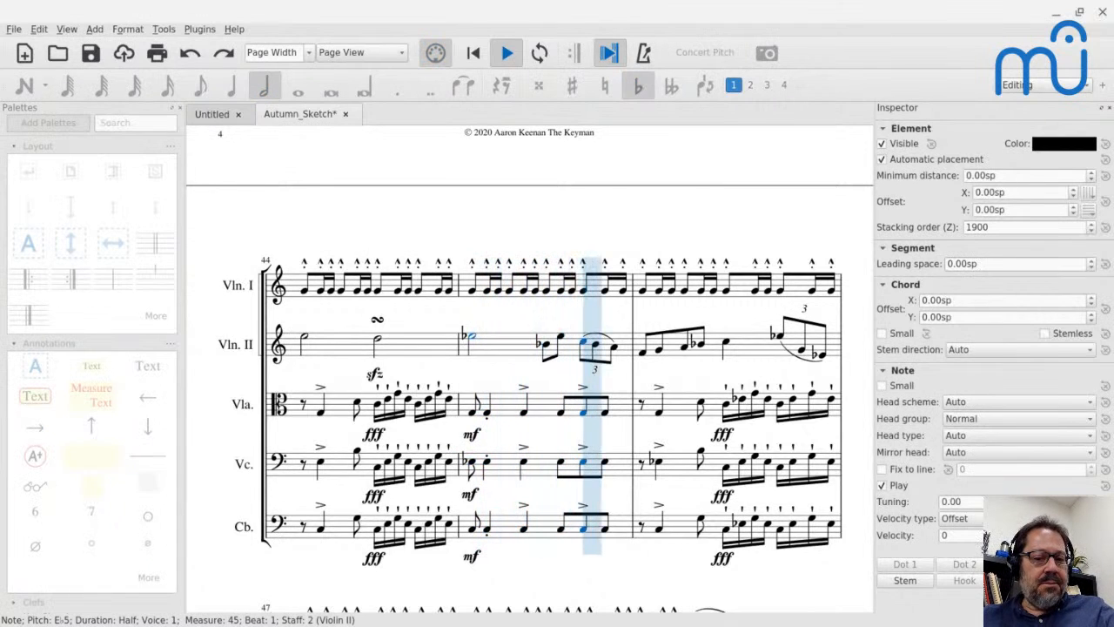
key("space")
Examine the chord on beat 1 of measure 45 from the Contrabass up through Violoncello, Viola and Violin II.
left_click(477, 529)
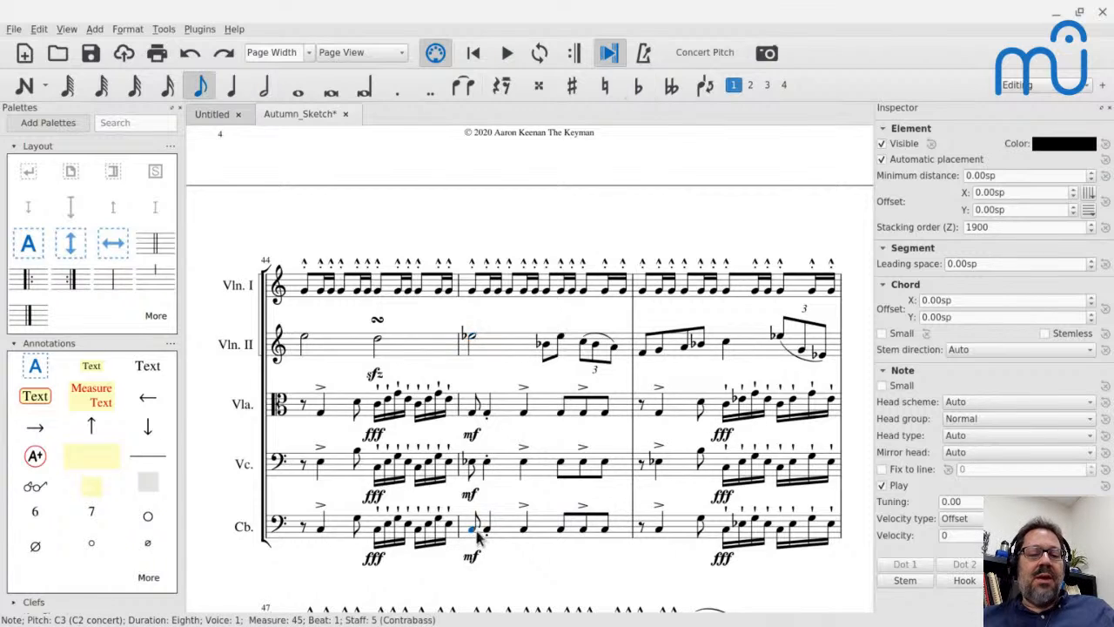
left_click(470, 463)
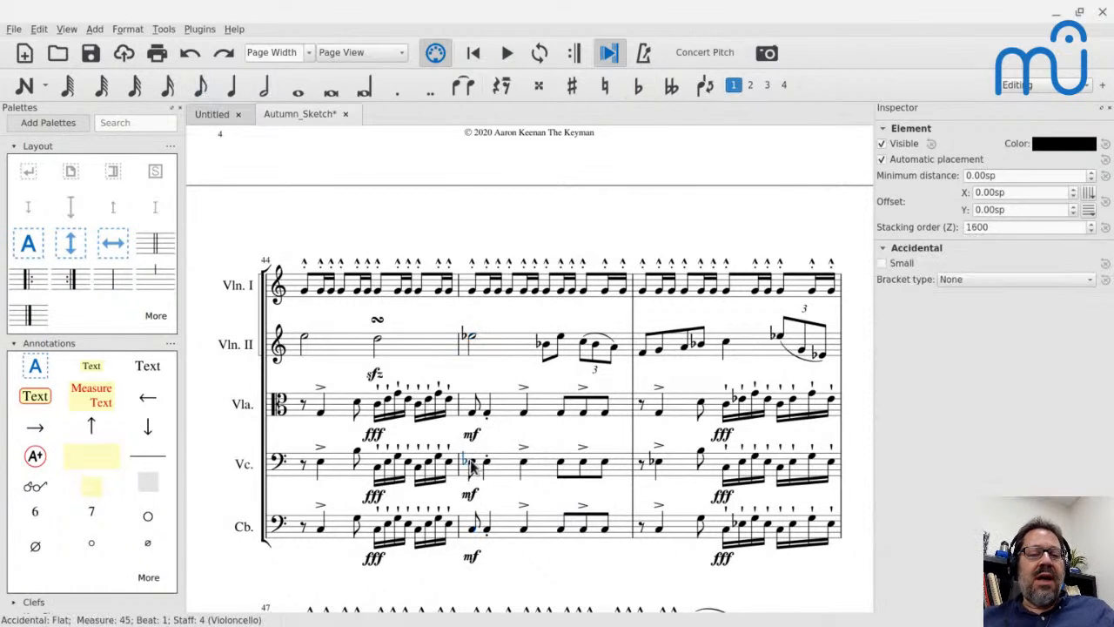
left_click(471, 410)
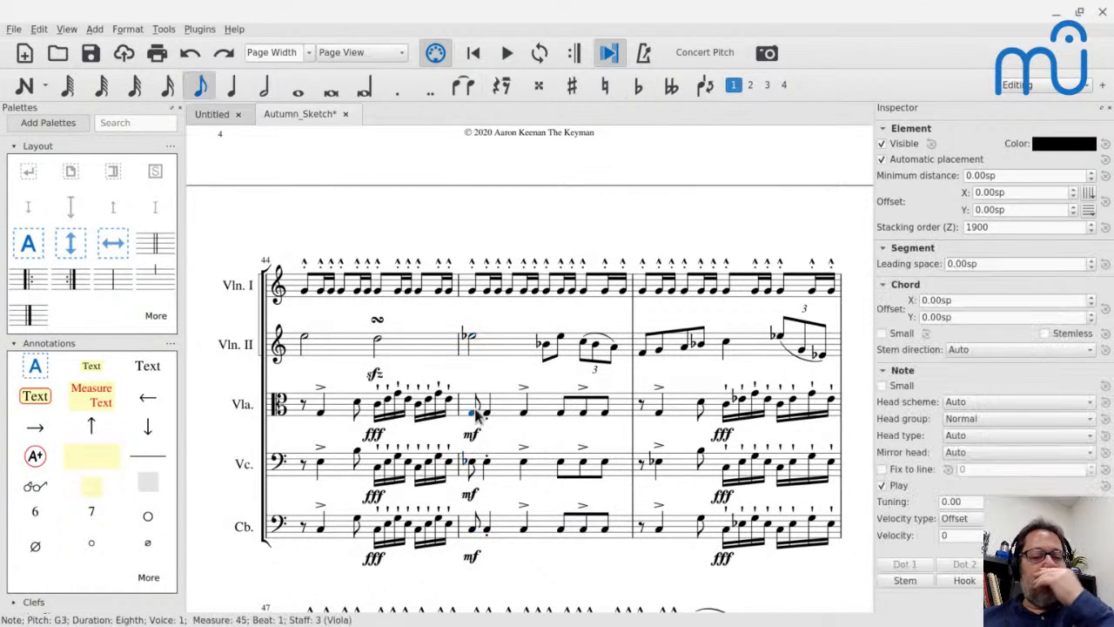
left_click(484, 348)
Play the score from Violin II's measure 44 into measure 51.
left_click(339, 351)
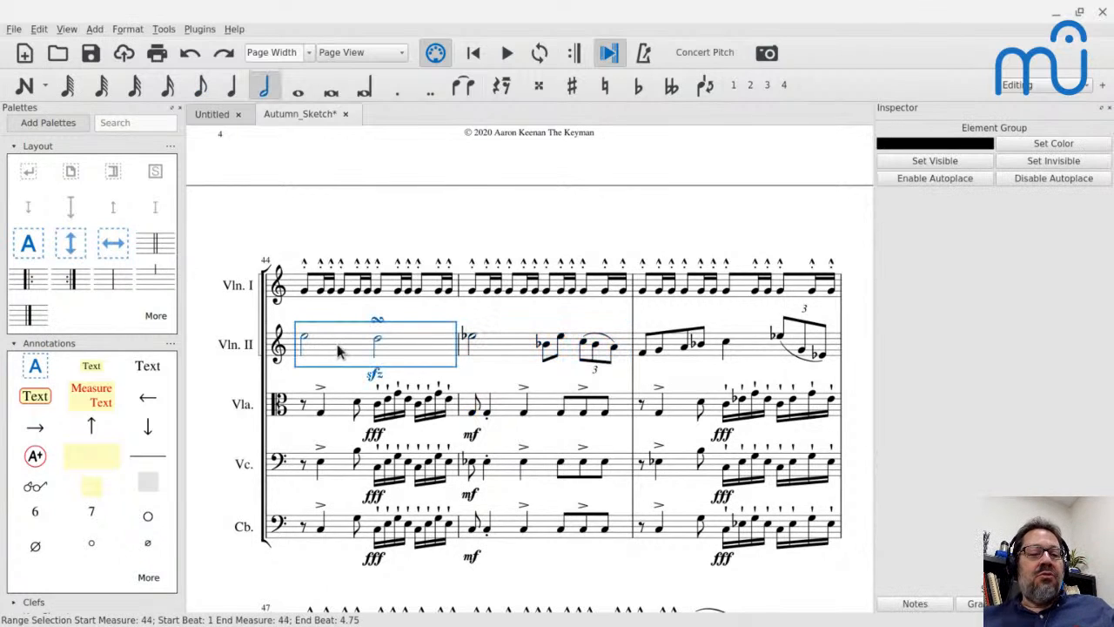
key("space")
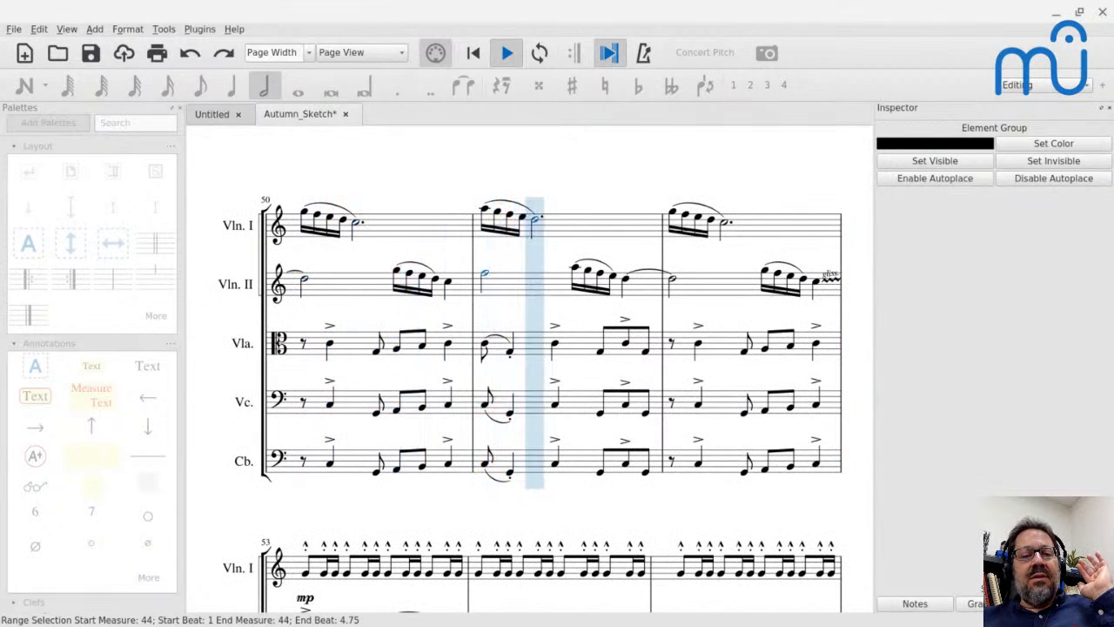
key("space")
Lower Violin II's half note at the start of measure 49 to E5.
left_click(329, 217)
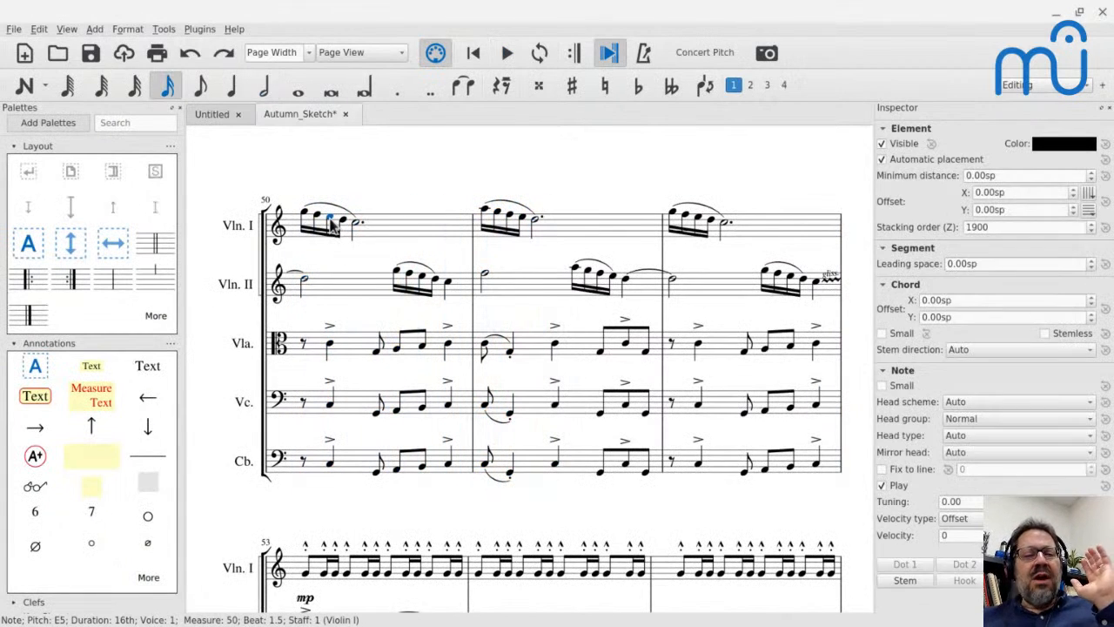
scroll(331, 276, "up", 10)
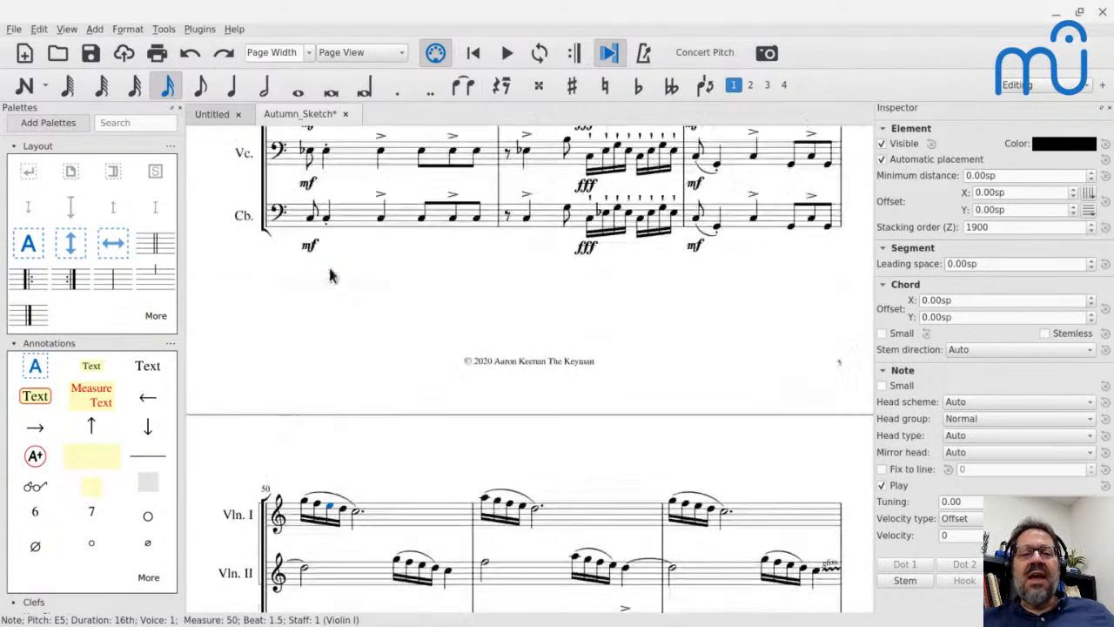
left_click(327, 266)
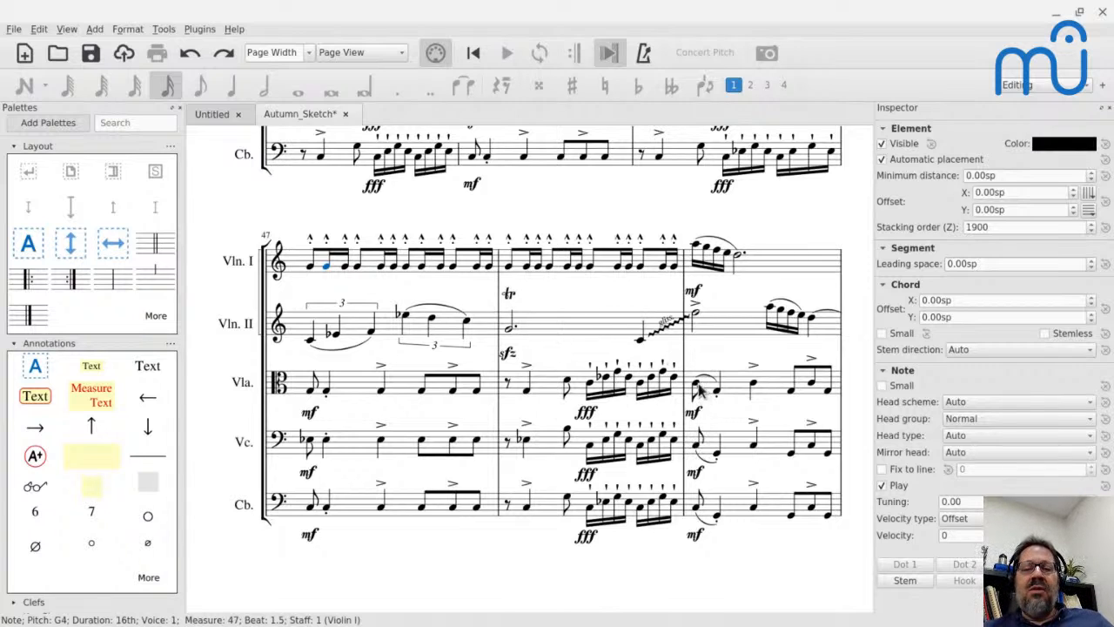
left_click(696, 316)
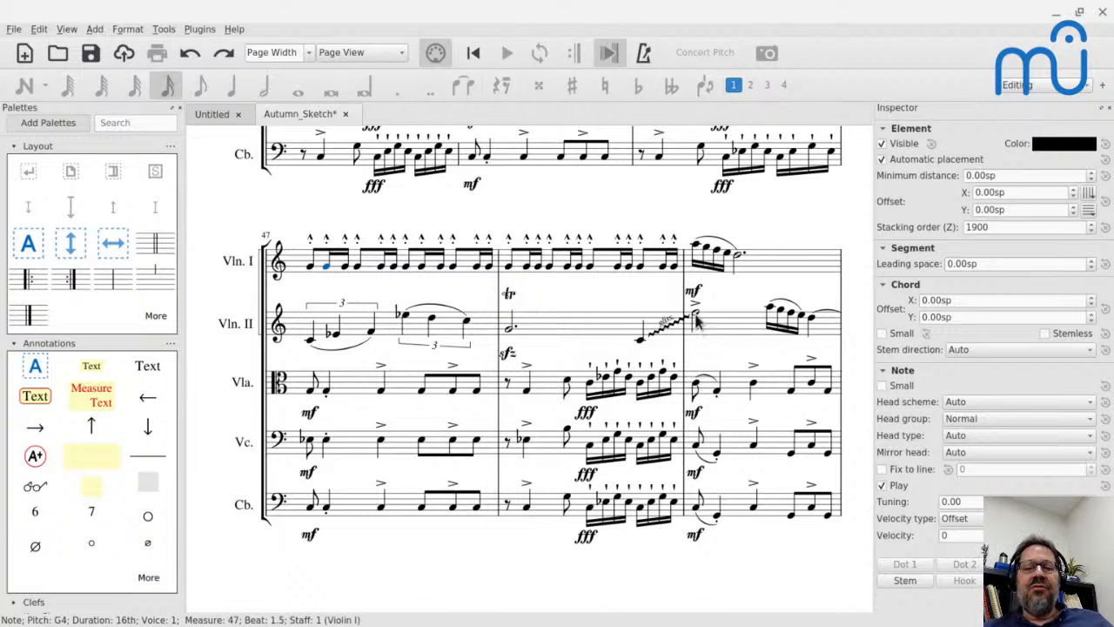
key("Down")
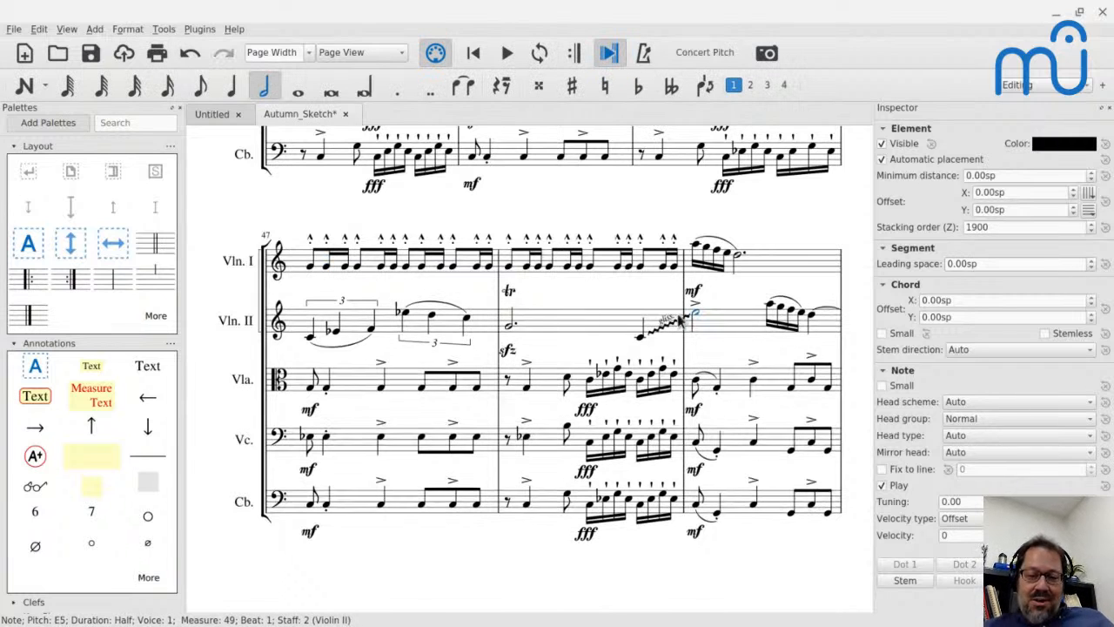
Play the score from Violin II's triplets in measure 47 to hear the E5 arrival in measure 49.
left_click(394, 335)
key("space")
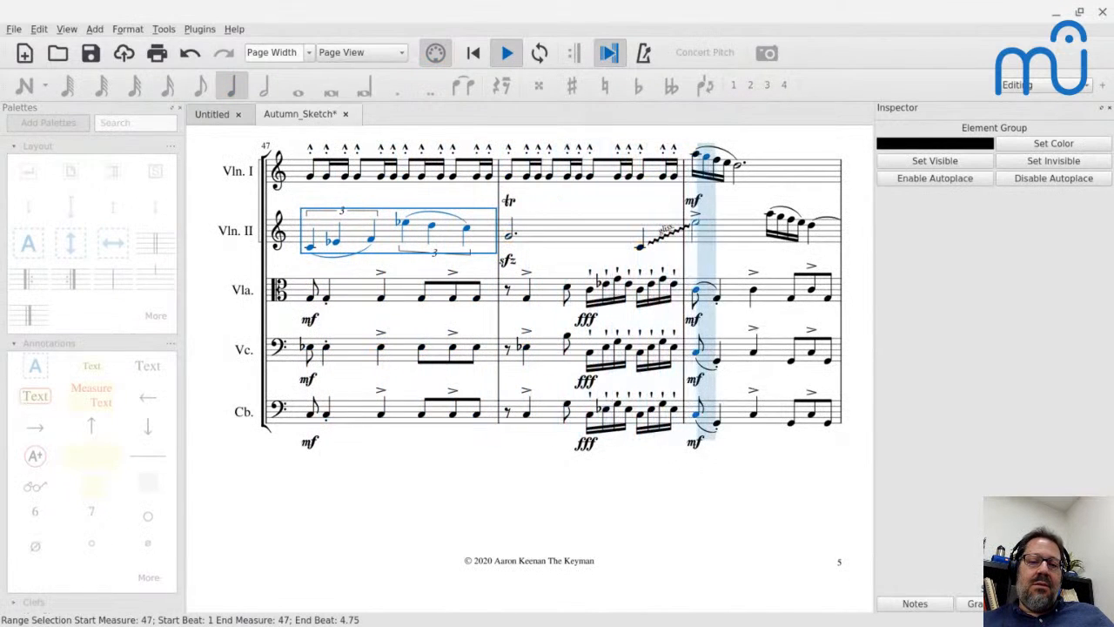
key("space")
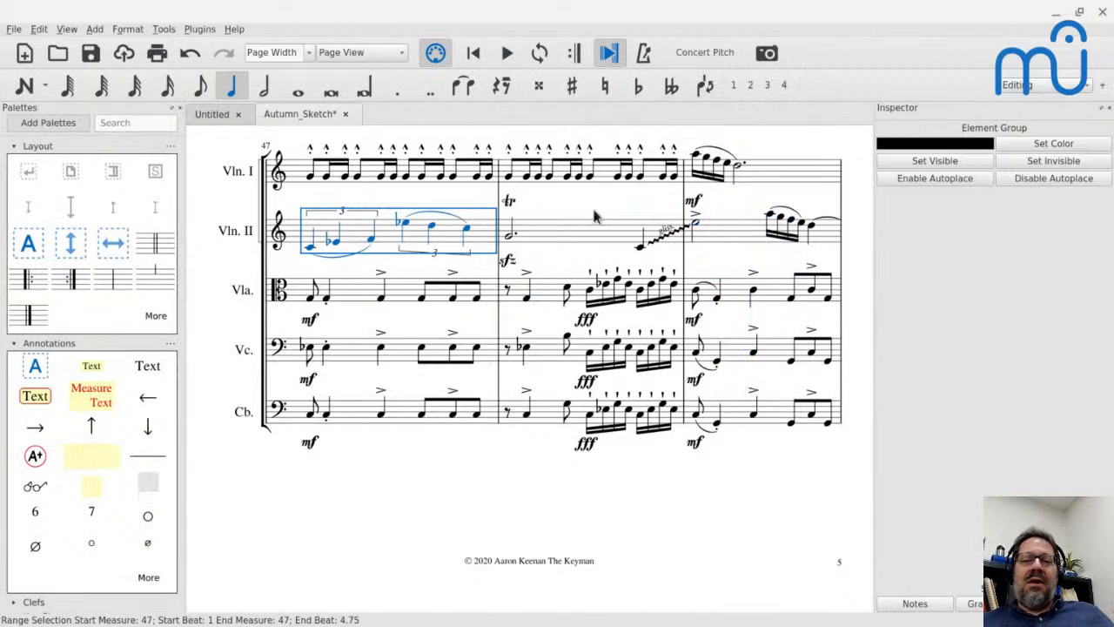
Try Violin I's measure 49 figure an octave lower, and return it to the upper octave one scale step down.
left_click(696, 158)
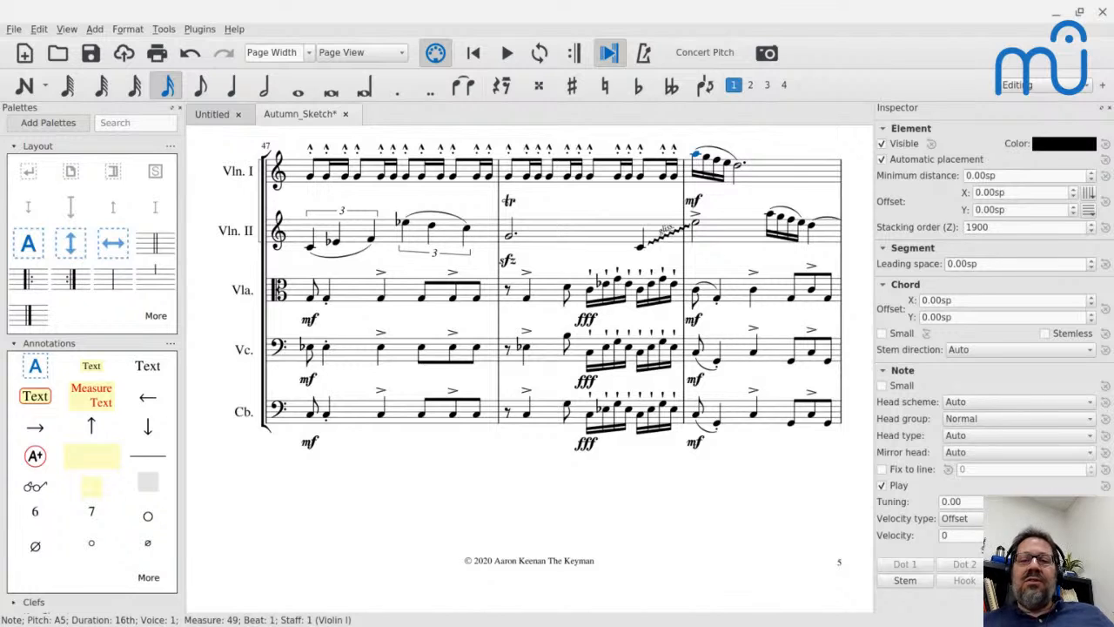
left_click(786, 170)
key("ctrl+Down")
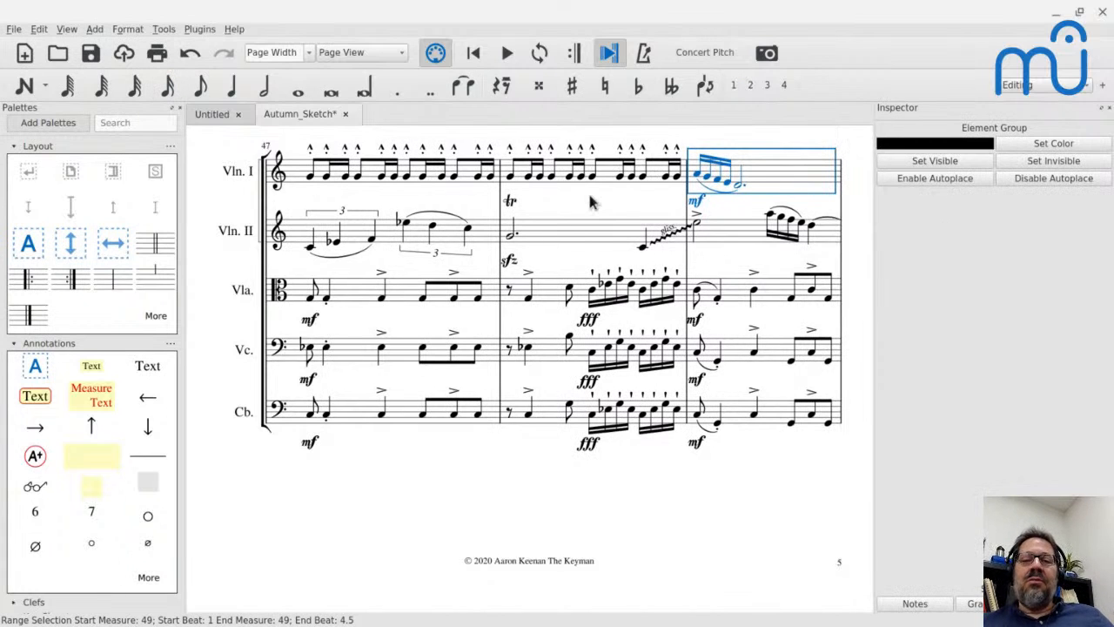
key("ctrl+Up")
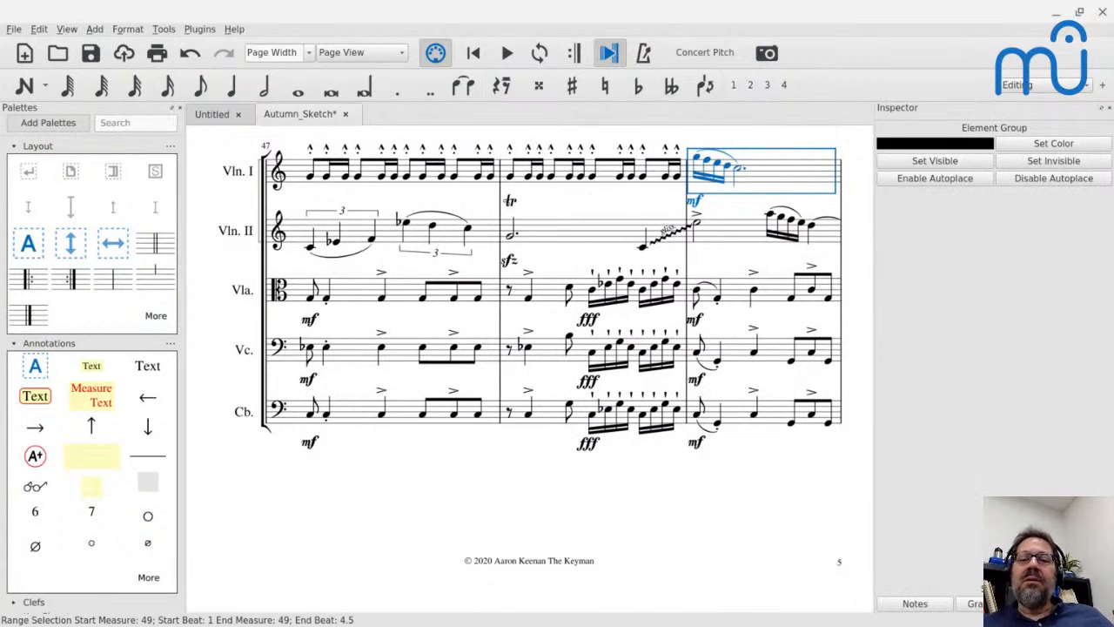
Play the score from Violin I's first eighth note in measure 47 into measure 49 with both altered violin parts.
left_click(313, 184)
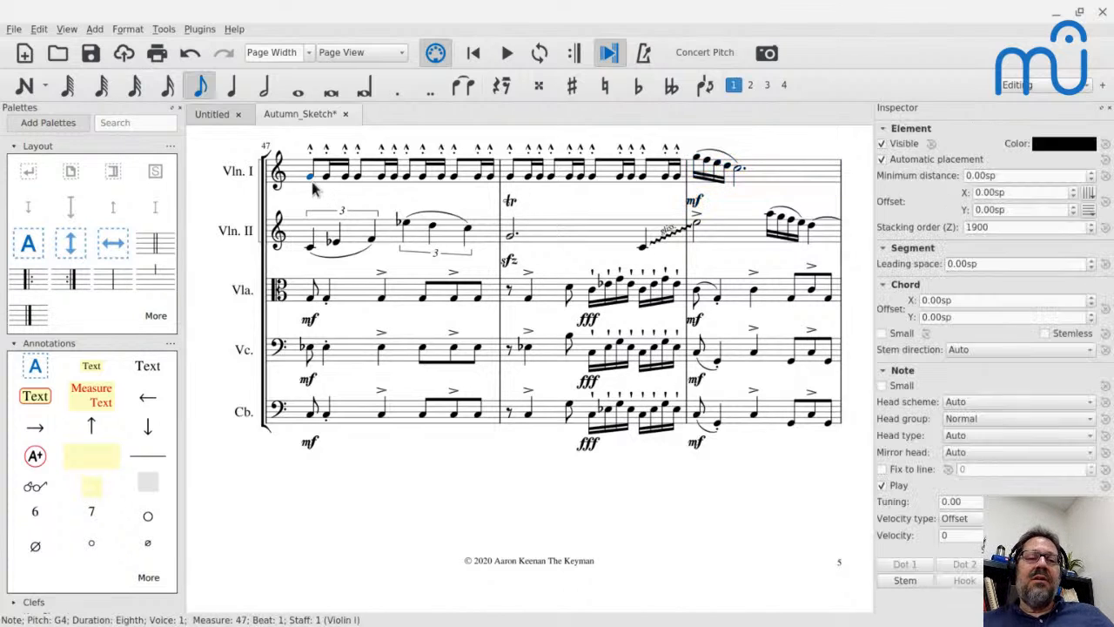
key("space")
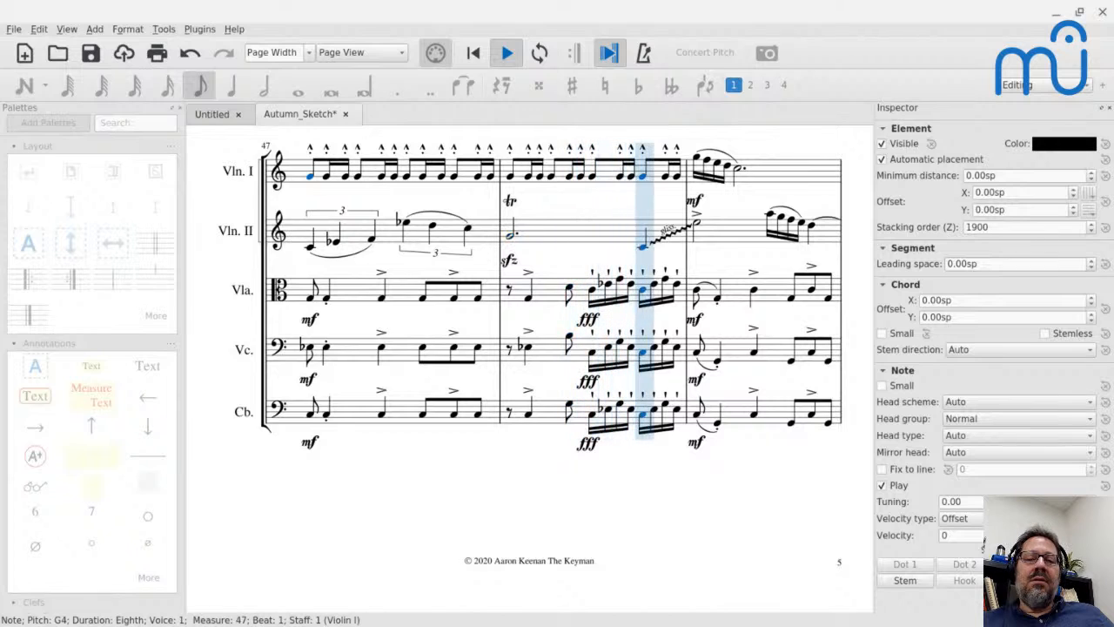
key("space")
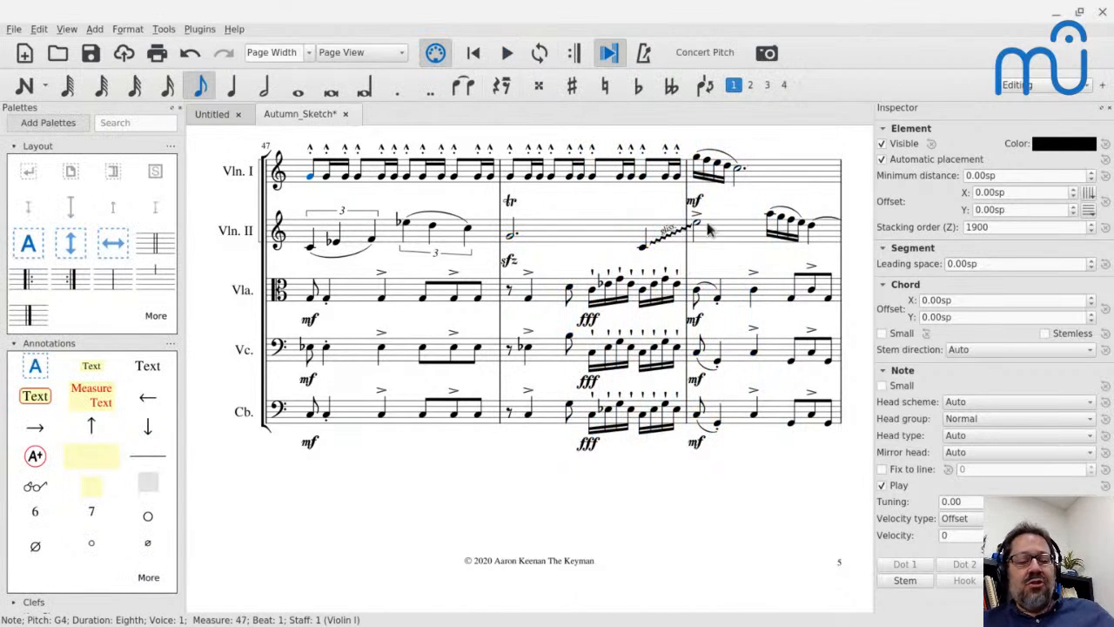
Undo the pitch changes in Violin I and Violin II in measure 49.
key("ctrl+z")
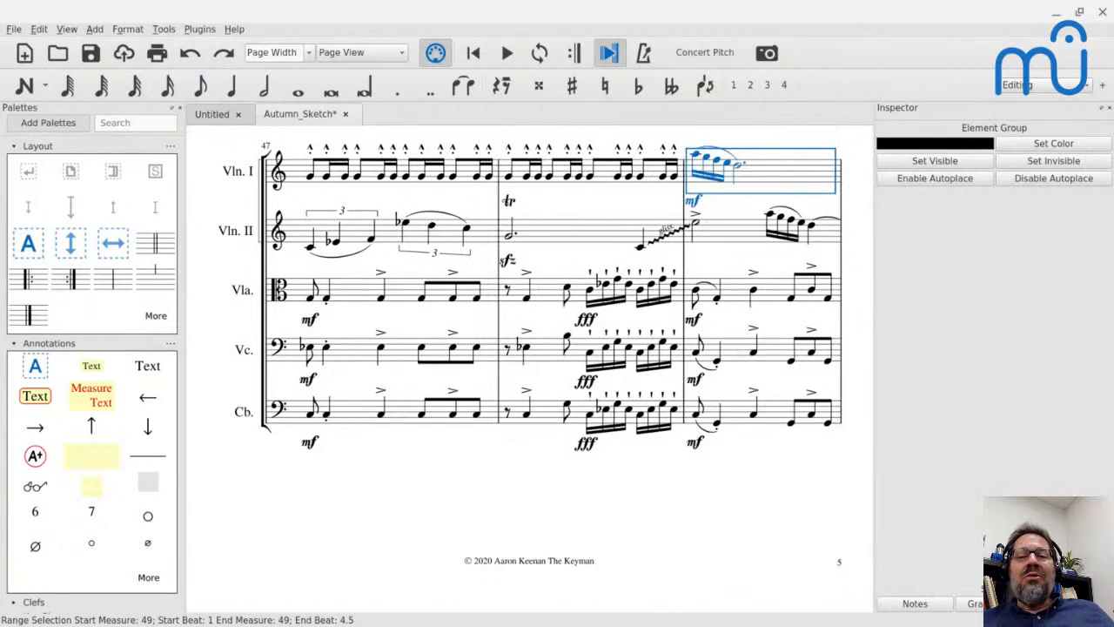
left_click(697, 225)
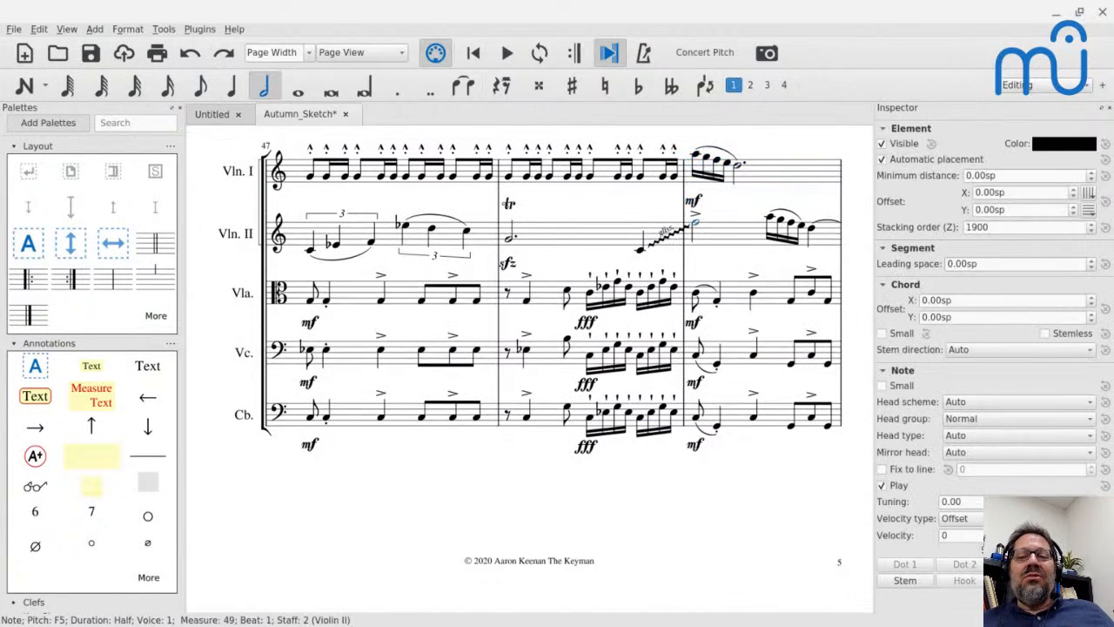
Play the score from Violin II's measure 47 into measure 49 with the original pitches.
left_click(389, 245)
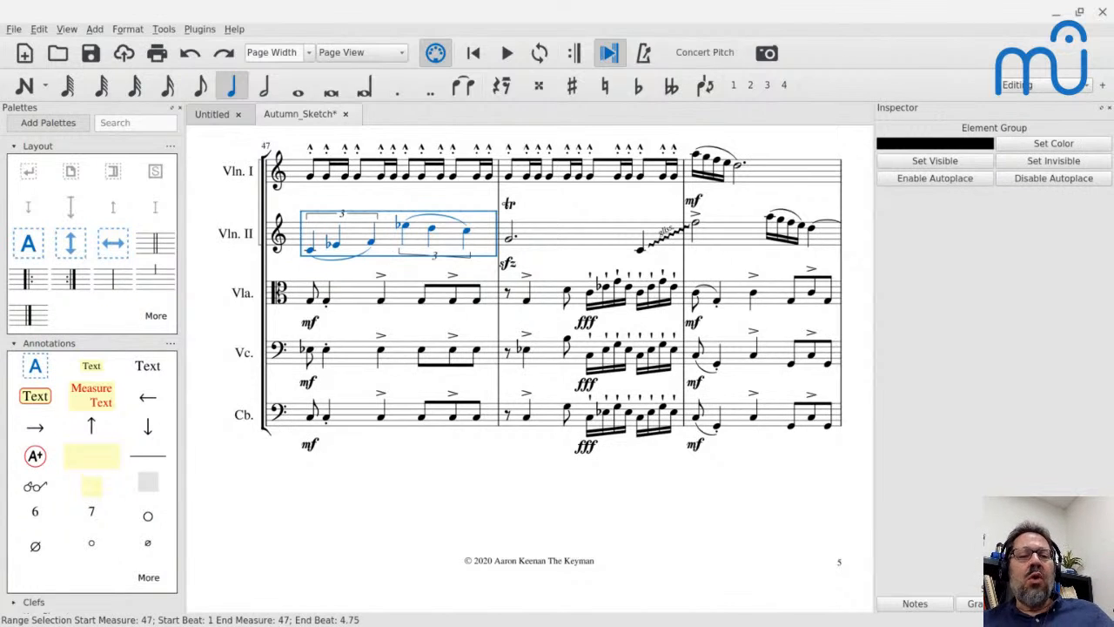
key("space")
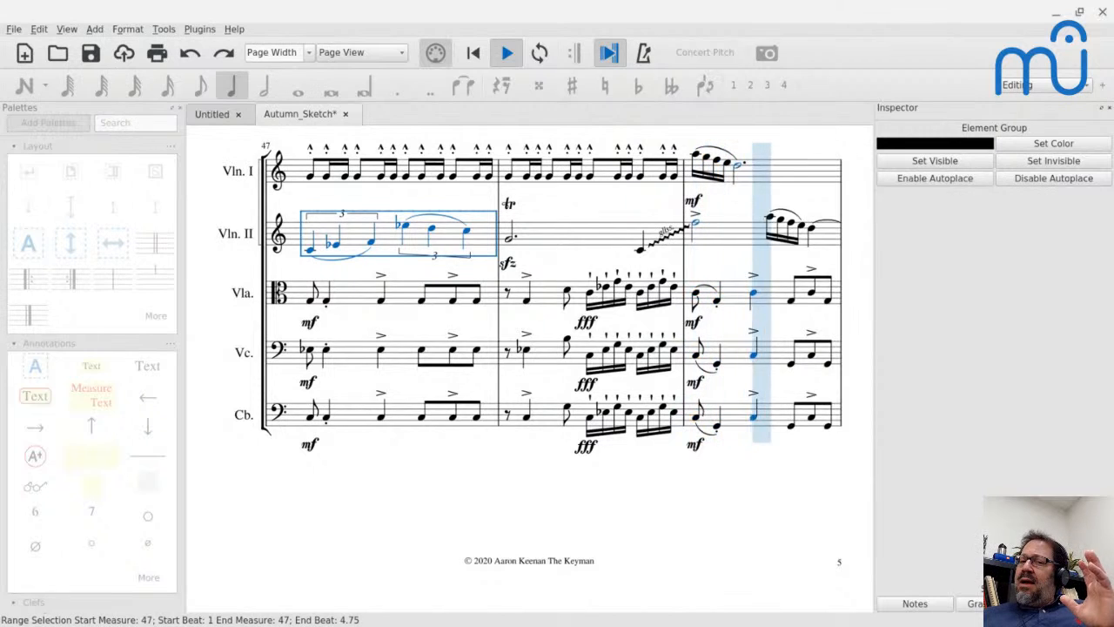
key("space")
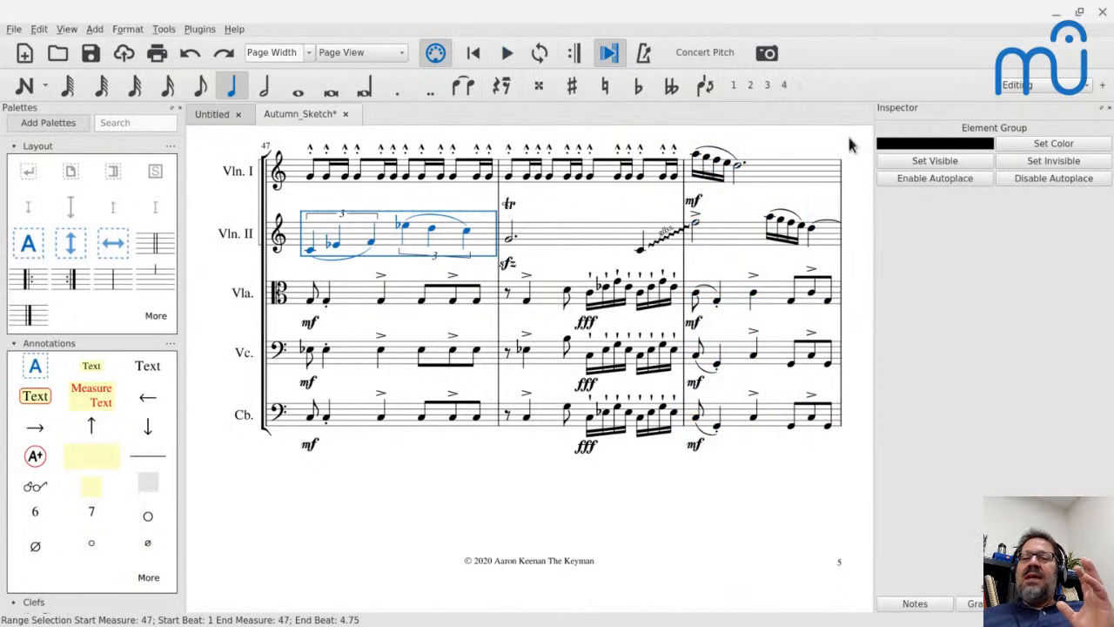
Play the score from Violin II's measure 50 into measure 52, pausing once along the way.
left_click(728, 163)
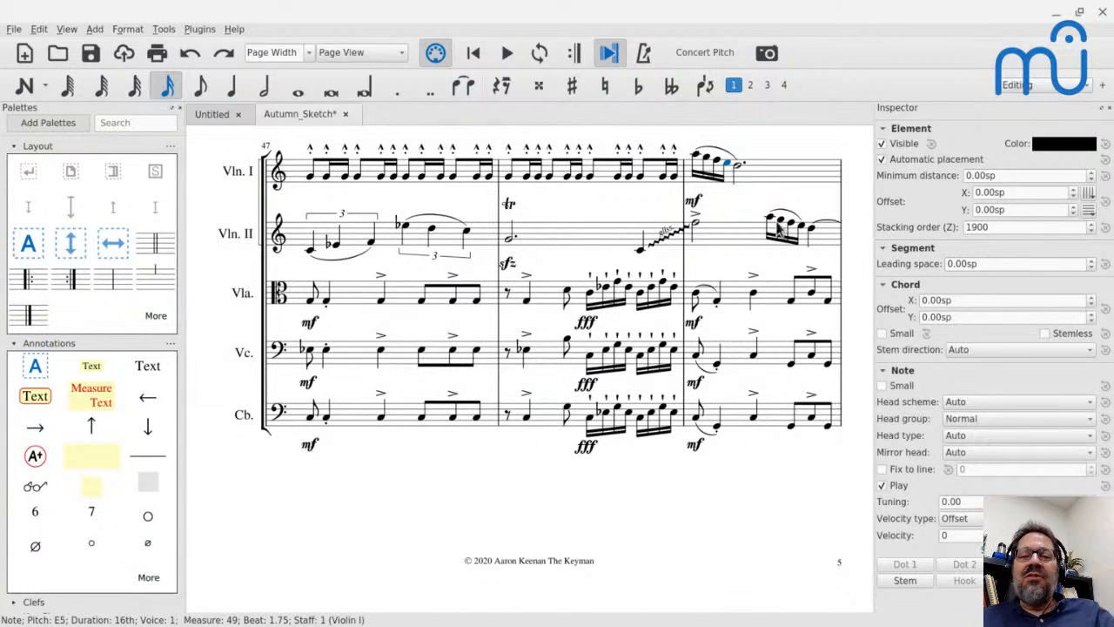
scroll(747, 260, "down", 5)
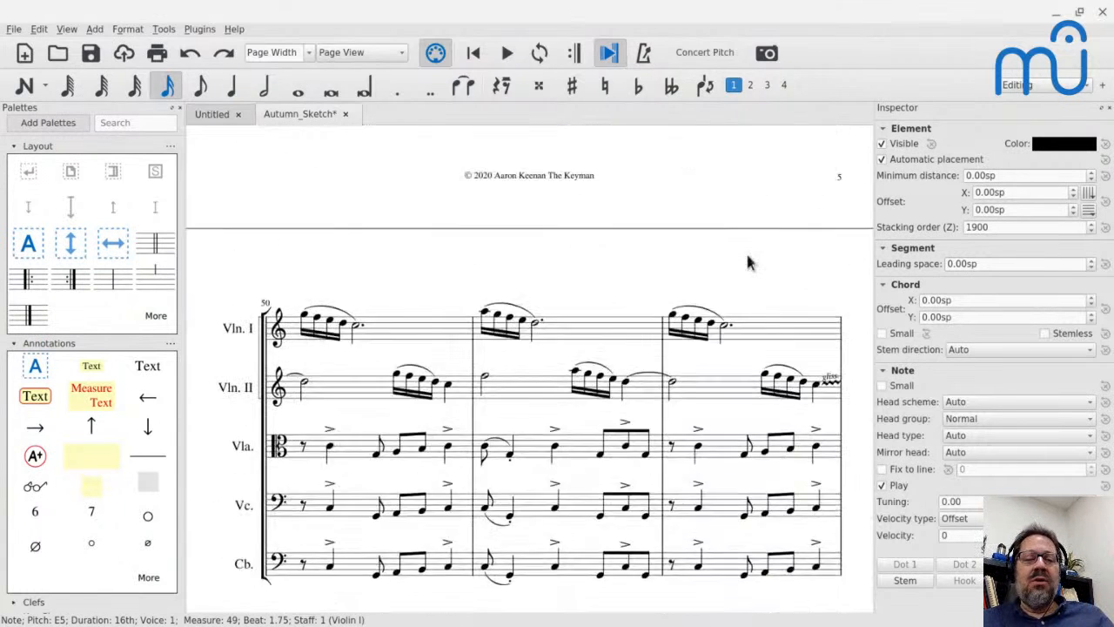
left_click(318, 355)
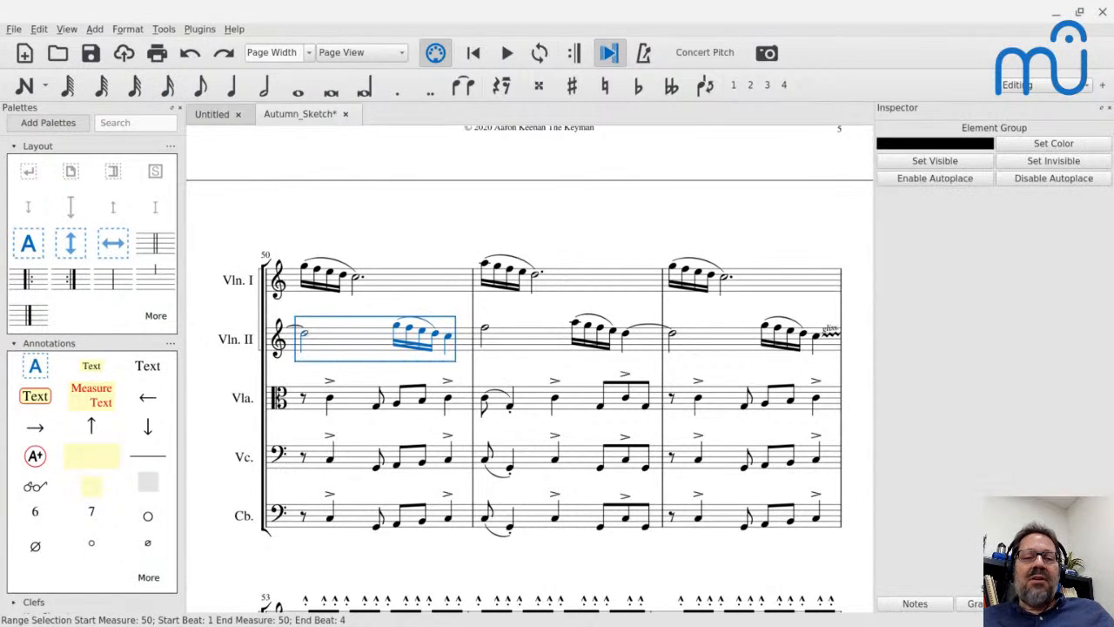
key("space")
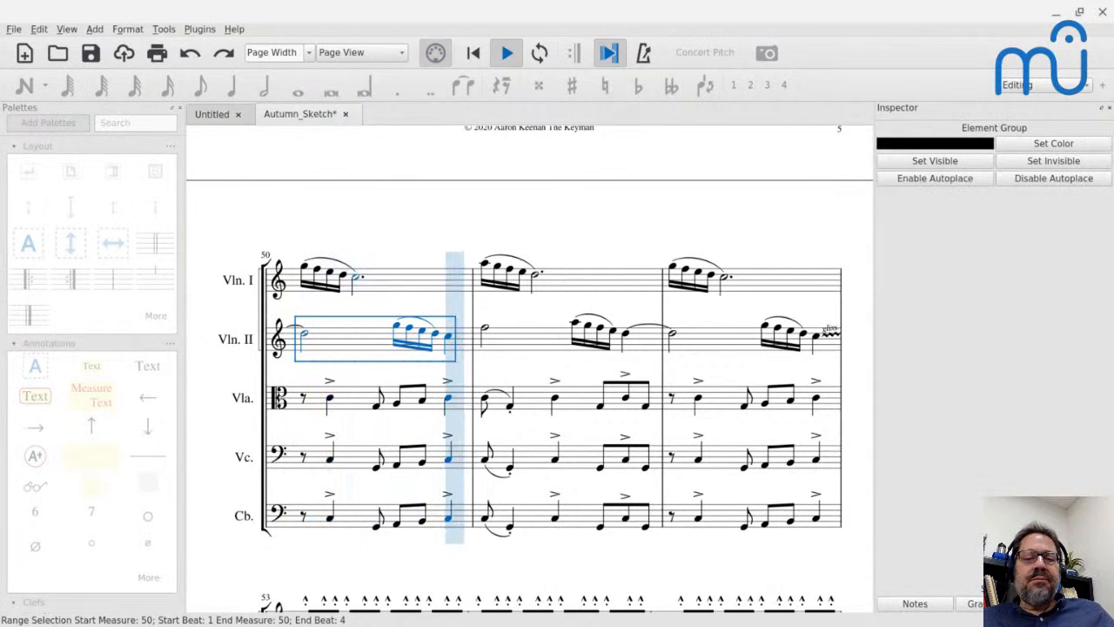
key("space")
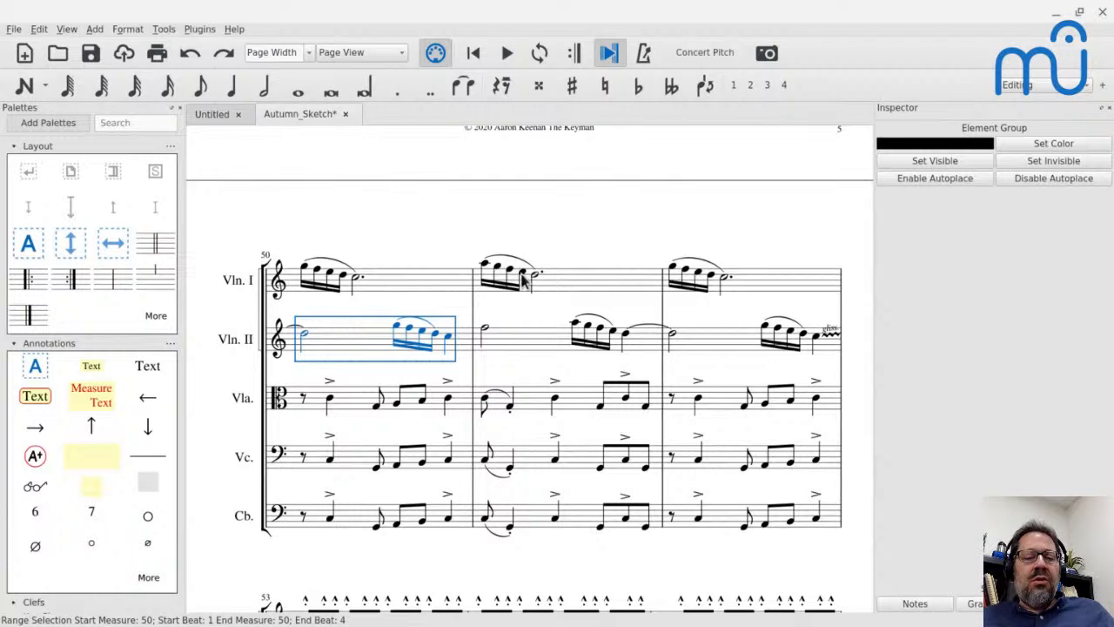
key("space")
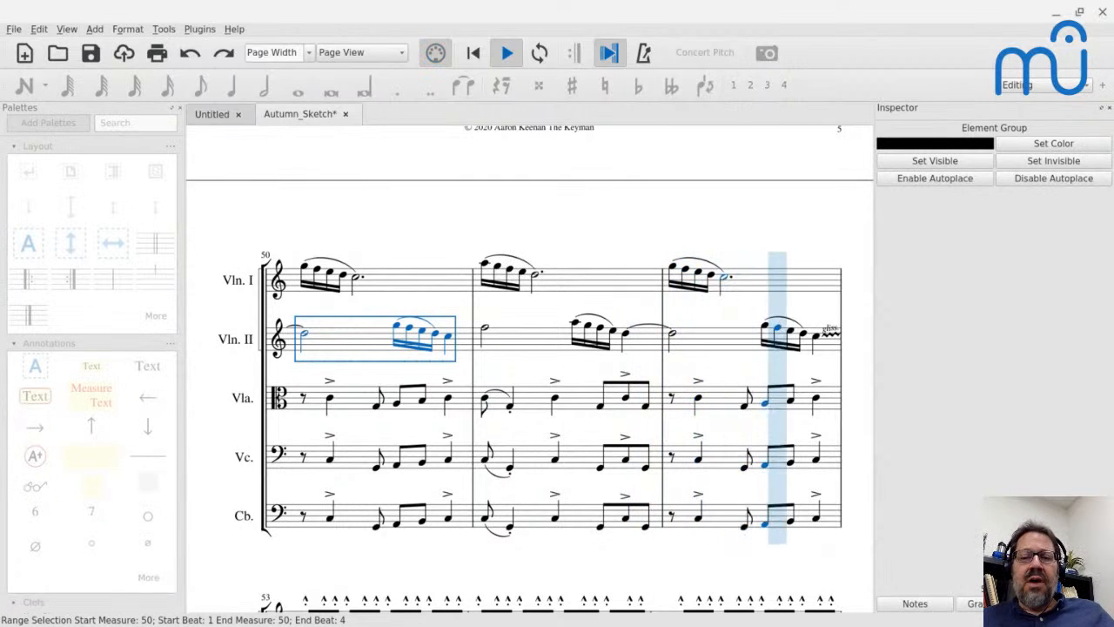
key("space")
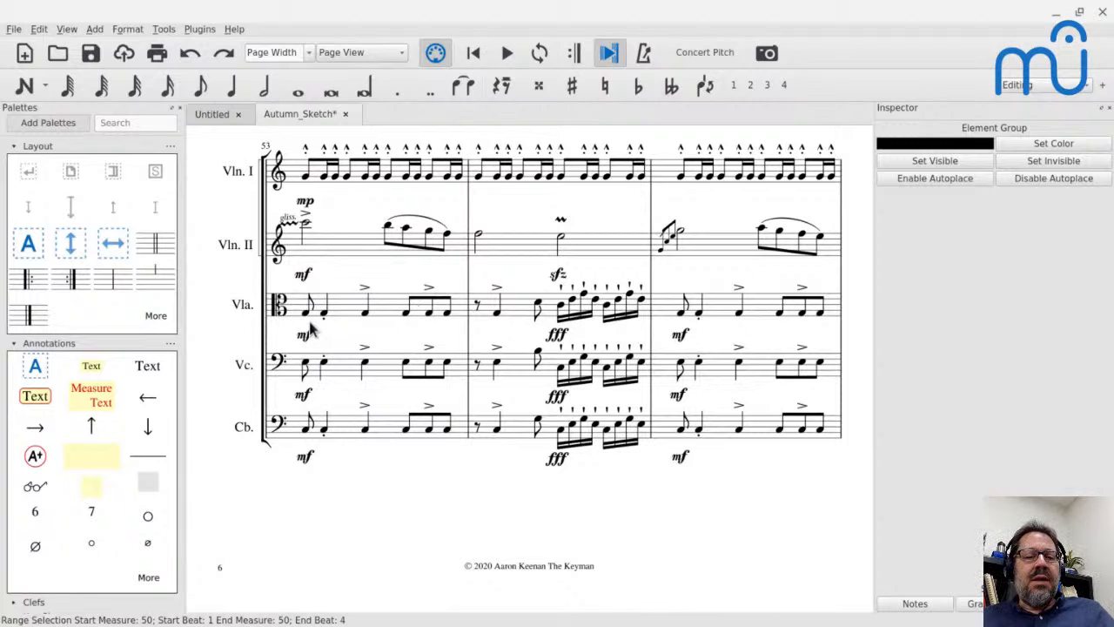
Play the score from the cello's first eighth note in measure 53.
left_click(305, 366)
key("space")
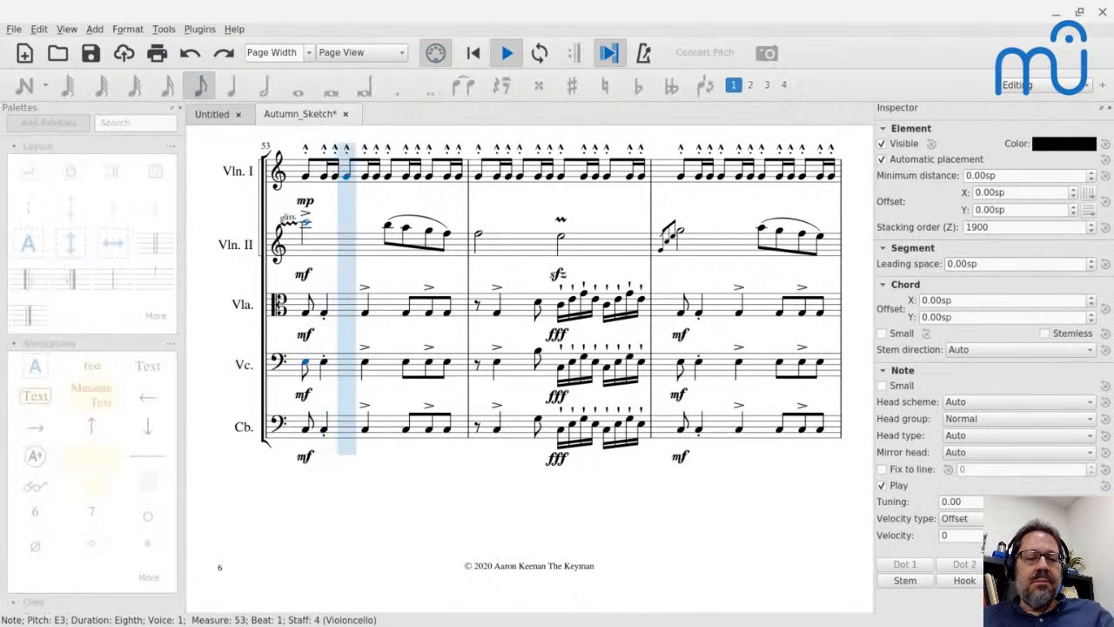
key("space")
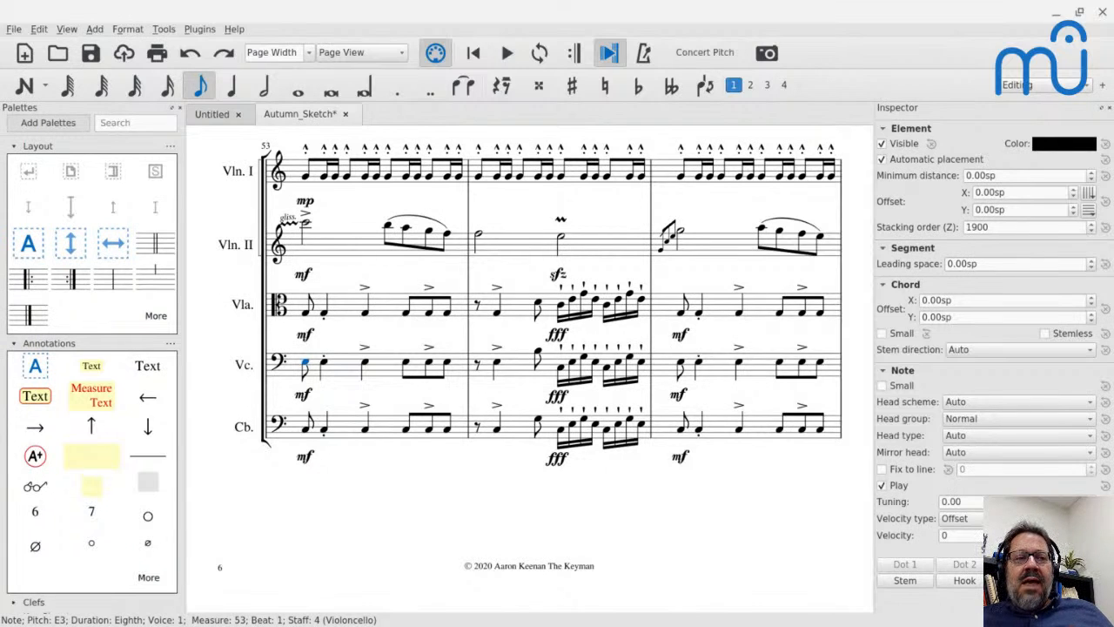
Look back through the earlier systems, from measure 53 to the violin figures starting in measure 37.
scroll(523, 349, "up", 5)
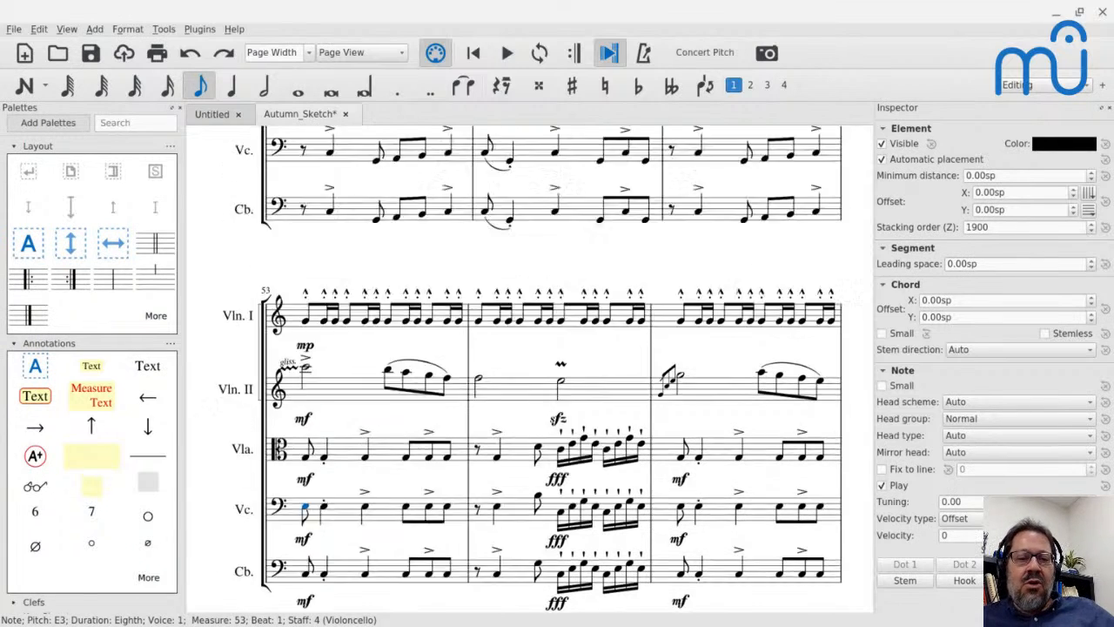
scroll(523, 349, "up", 8)
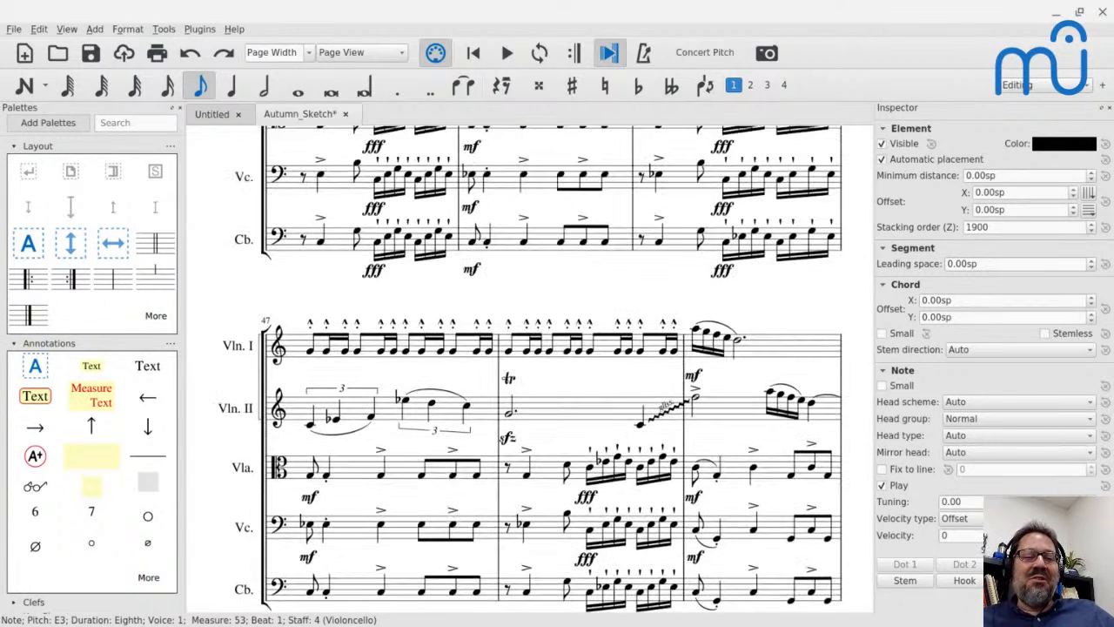
scroll(522, 366, "up", 10)
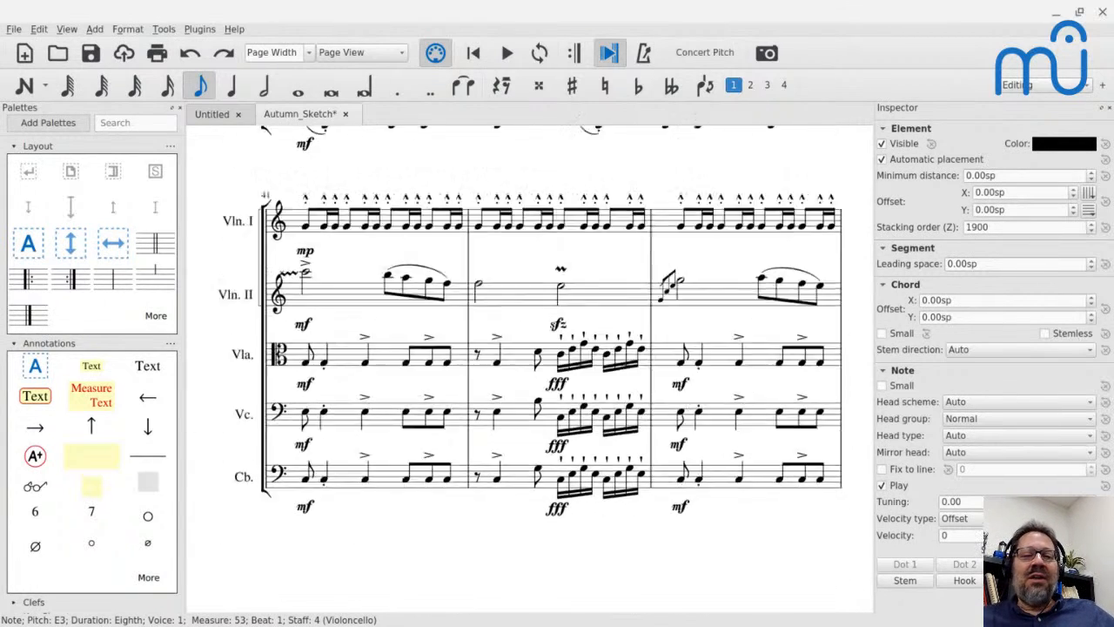
scroll(522, 366, "up", 5)
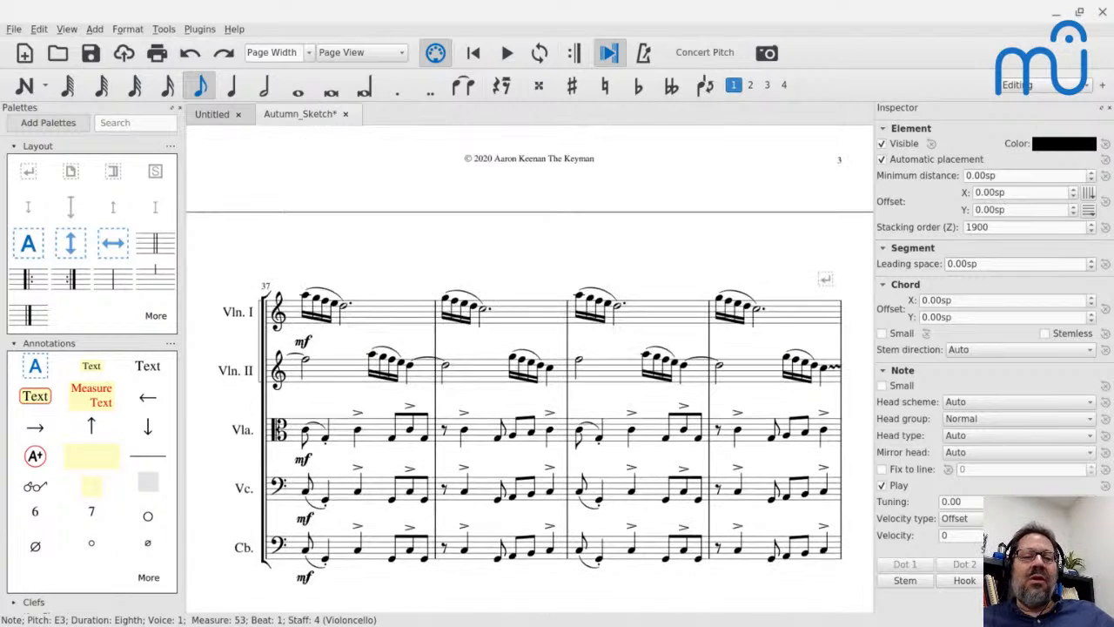
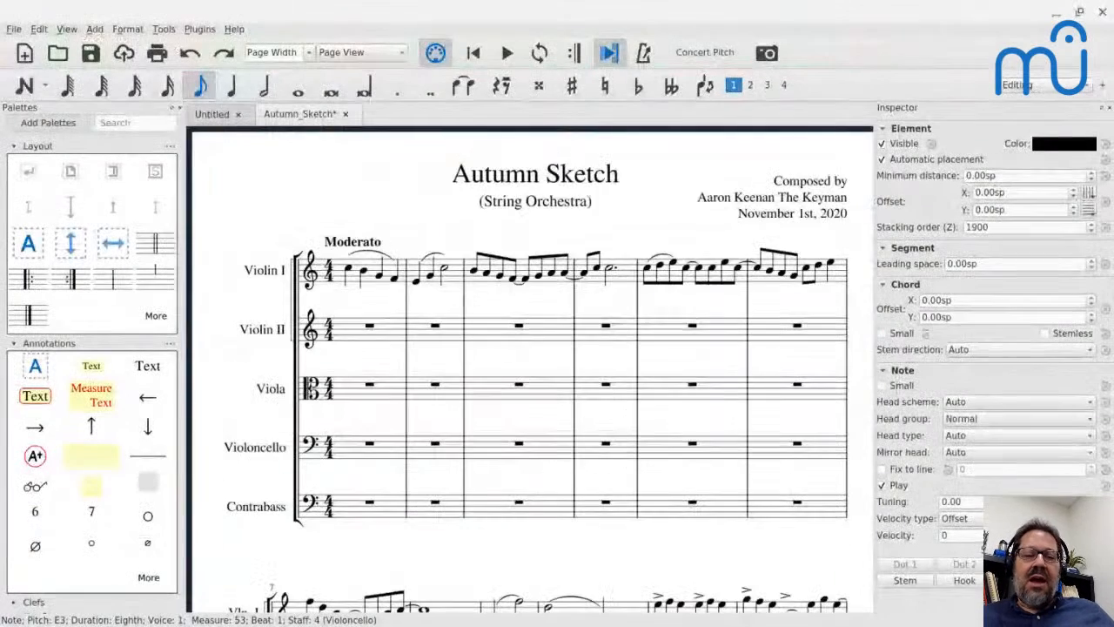
Examine the end of Violin II's opening phrase and the viola's entrance in measure 11.
scroll(523, 365, "down", 5)
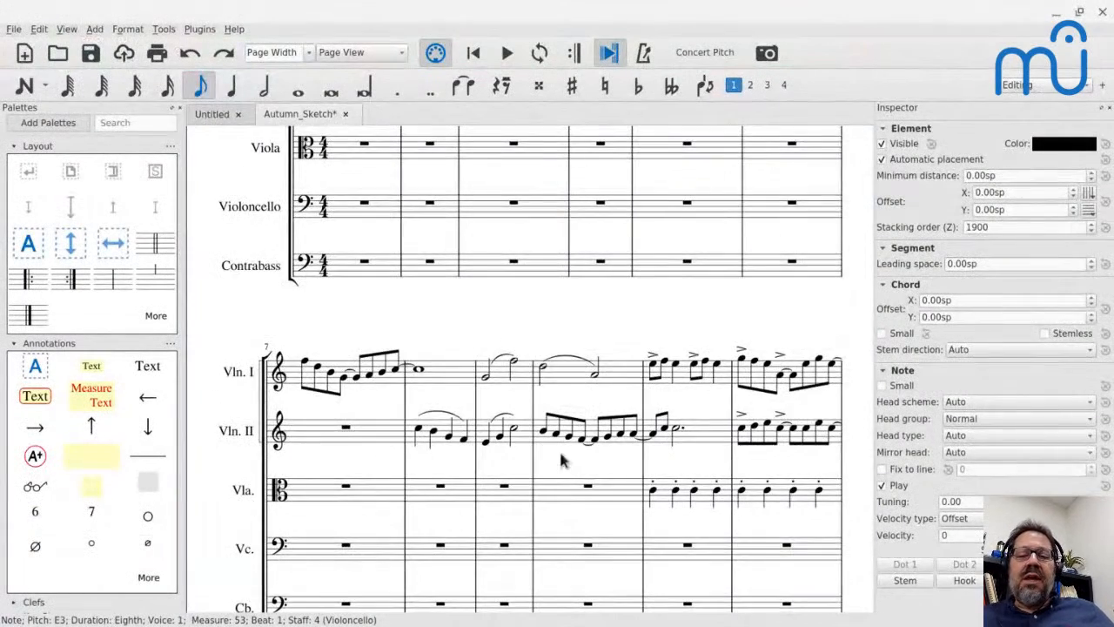
left_click(687, 432)
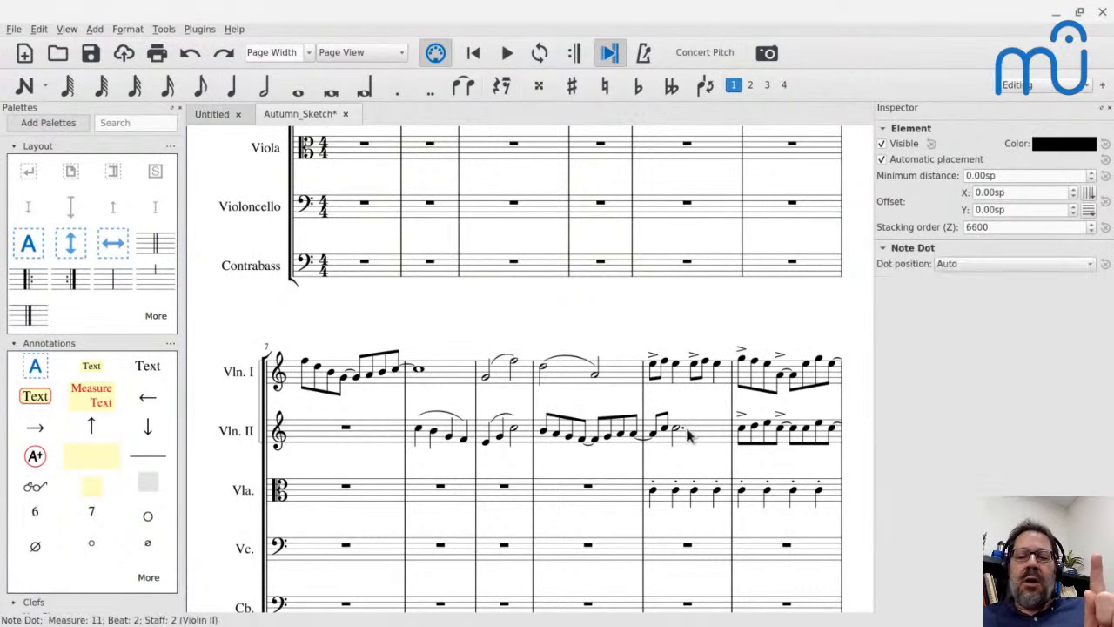
left_click(662, 499)
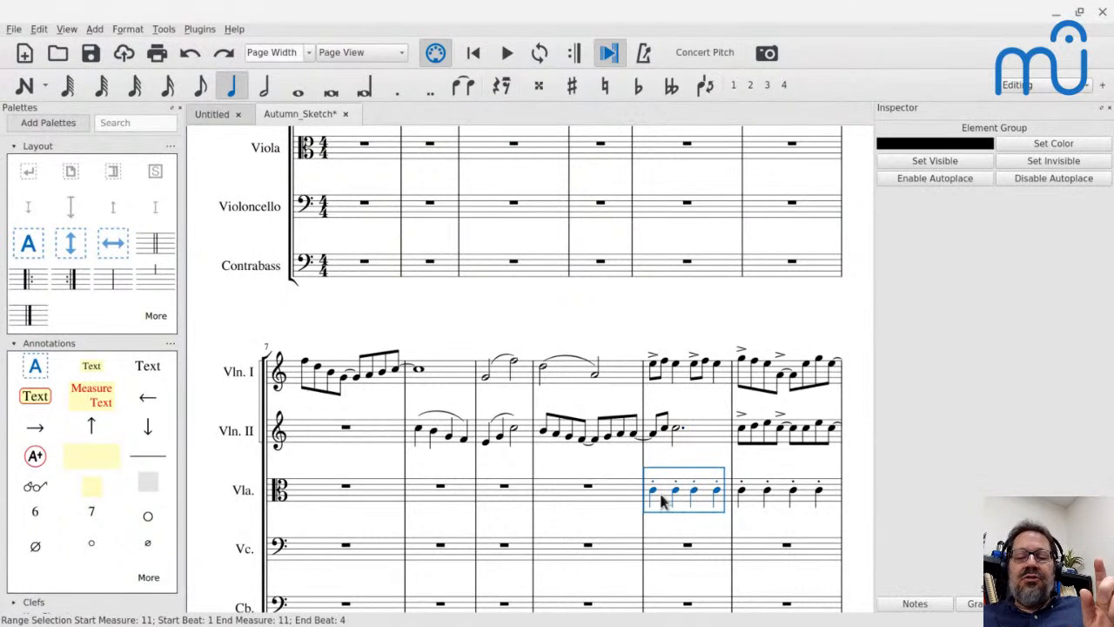
scroll(662, 499, "down", 2)
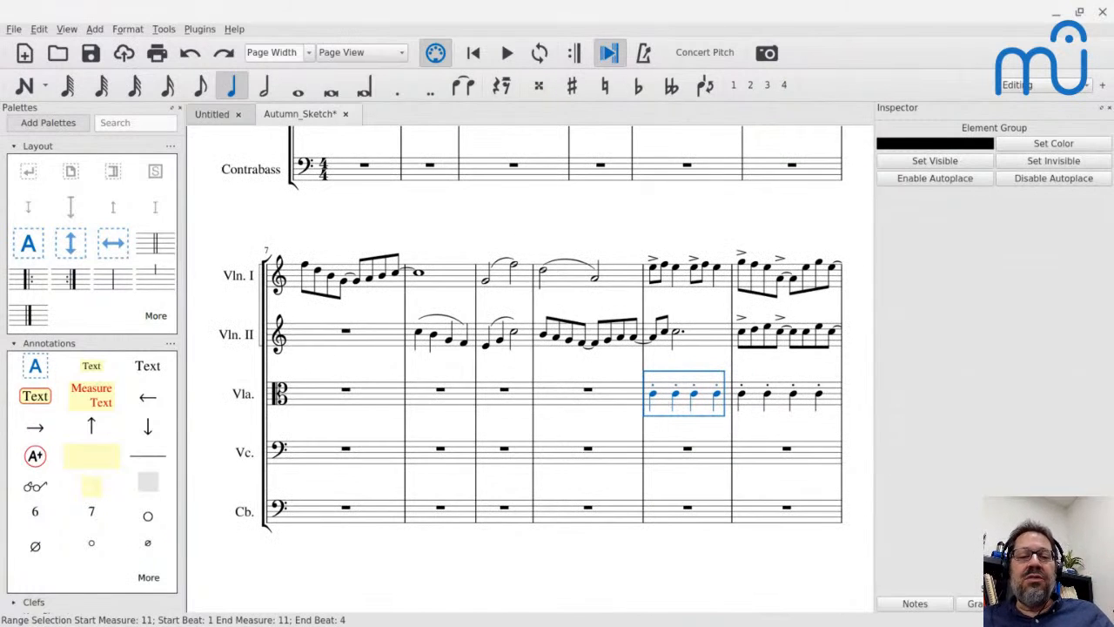
scroll(533, 330, "down", 2)
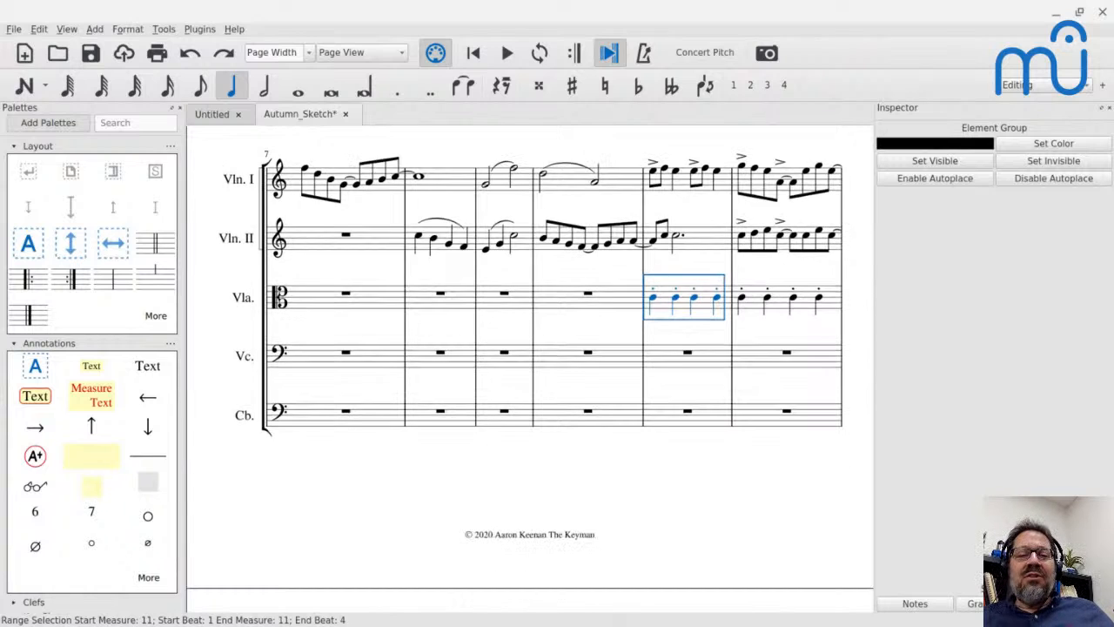
scroll(533, 331, "down", 1)
scroll(533, 331, "up", 1)
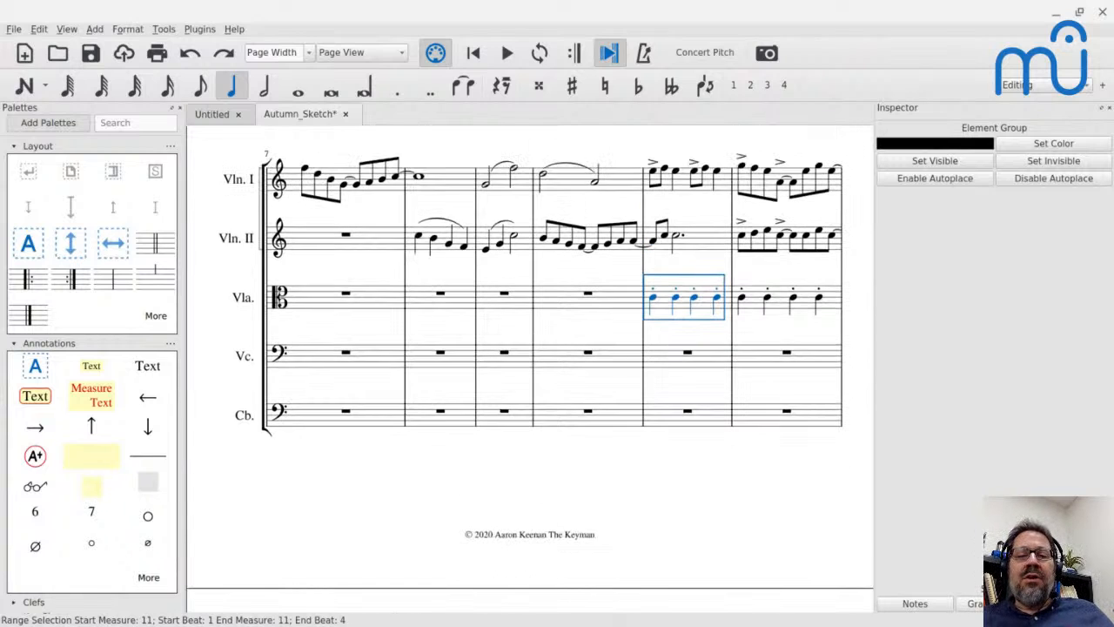
Copy Violin II's theme from measures 8 to 11 into the cello staff, starting at measure 12.
left_click(420, 240)
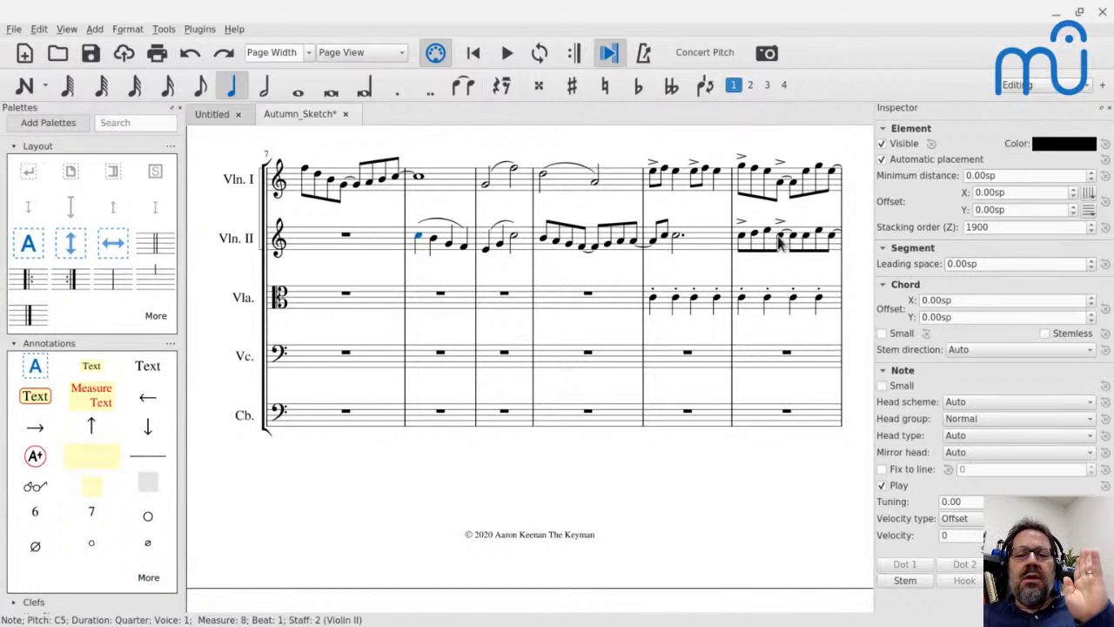
scroll(778, 242, "down", 5)
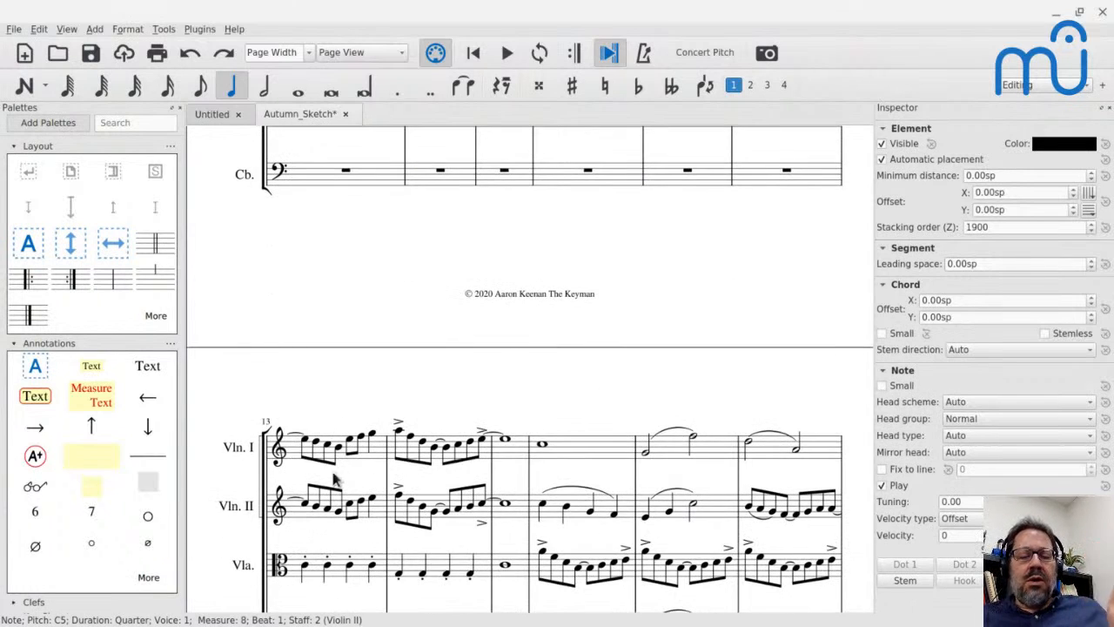
scroll(522, 498, "up", 6)
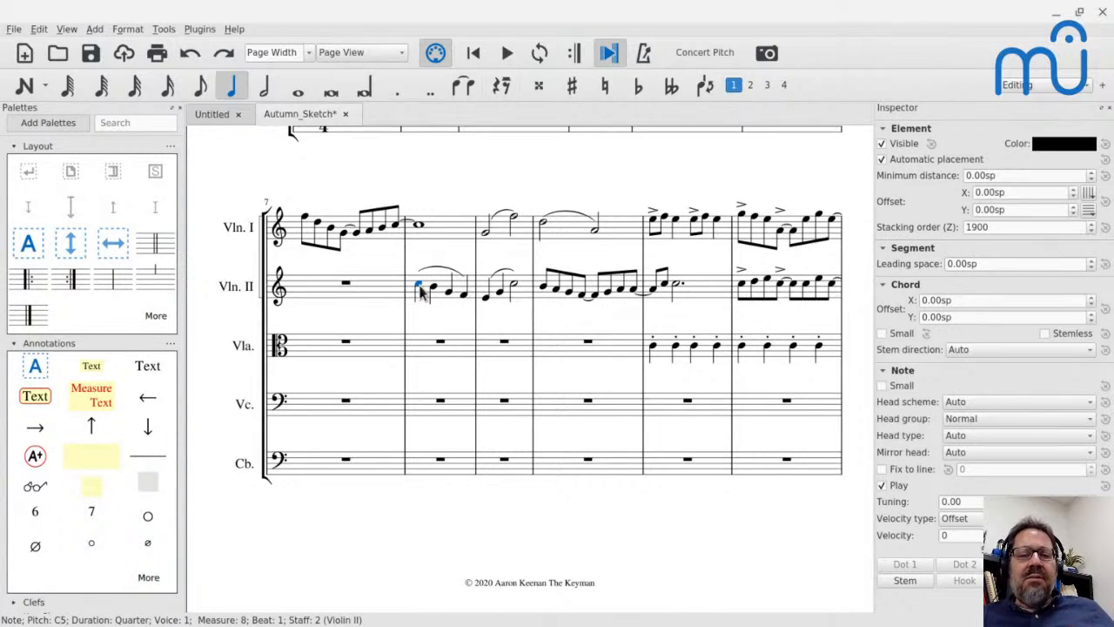
left_click(707, 292, "shift")
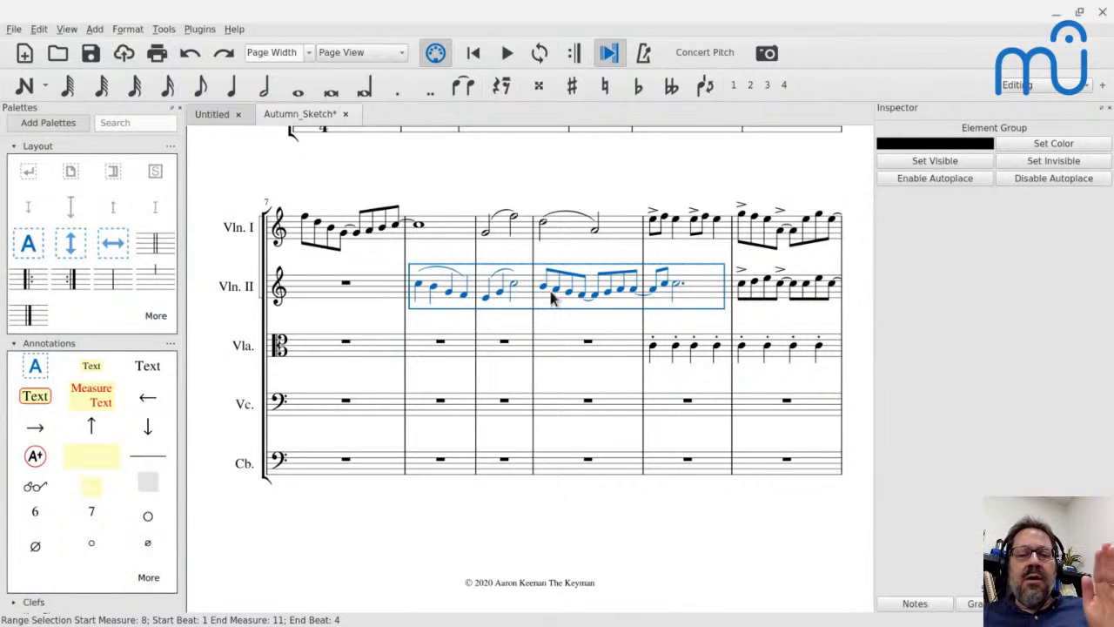
left_click(757, 409)
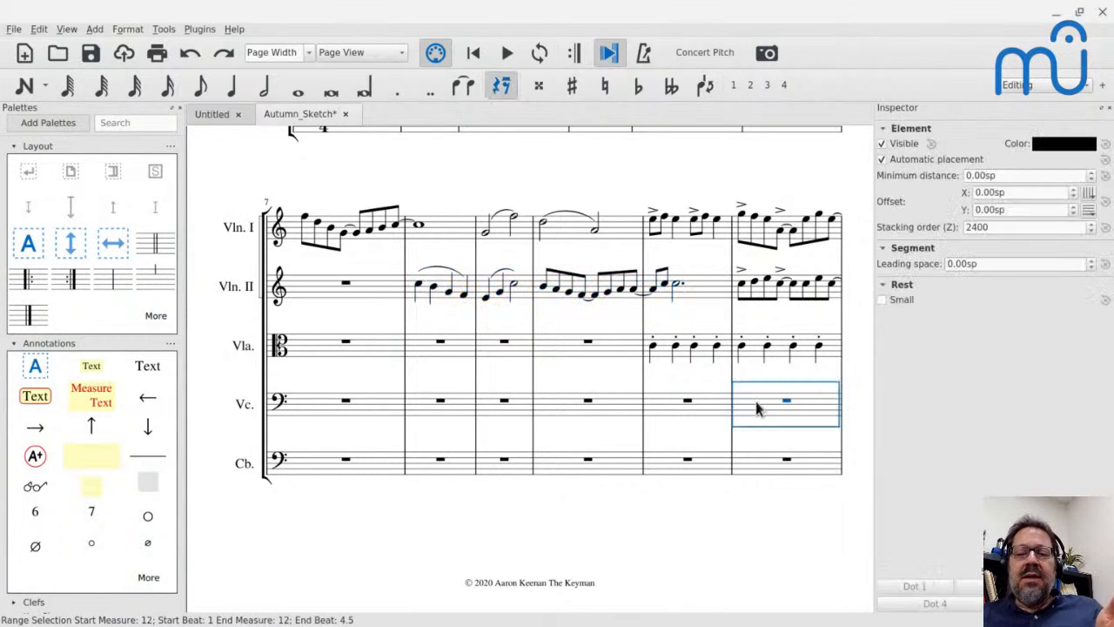
key("ctrl+v")
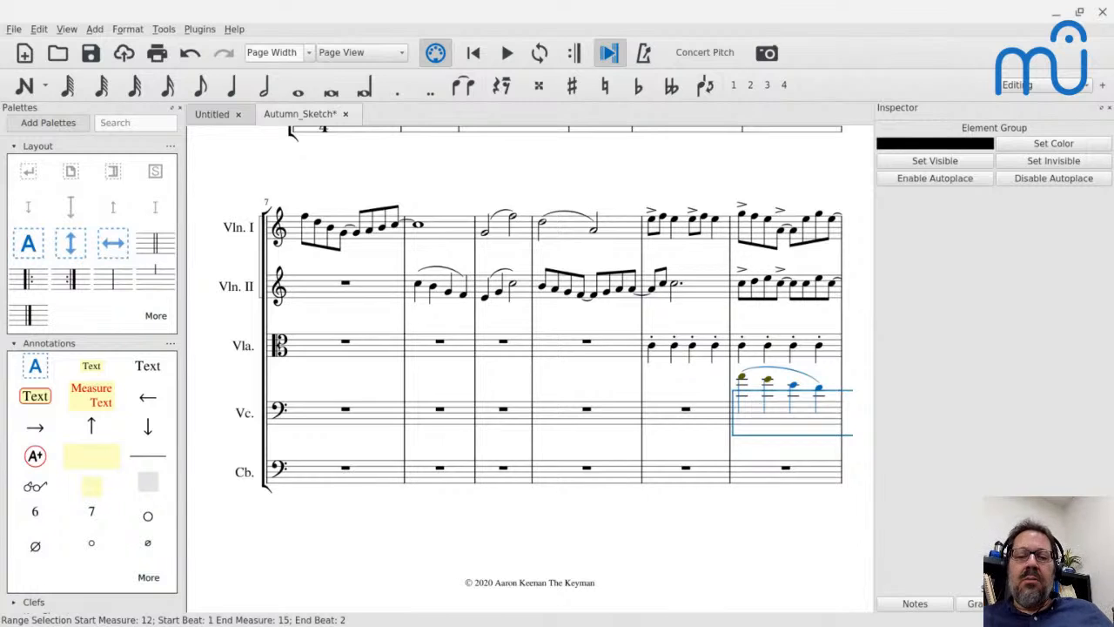
Play the score from Violin II's first note in measure 8 into measure 15.
left_click(423, 287)
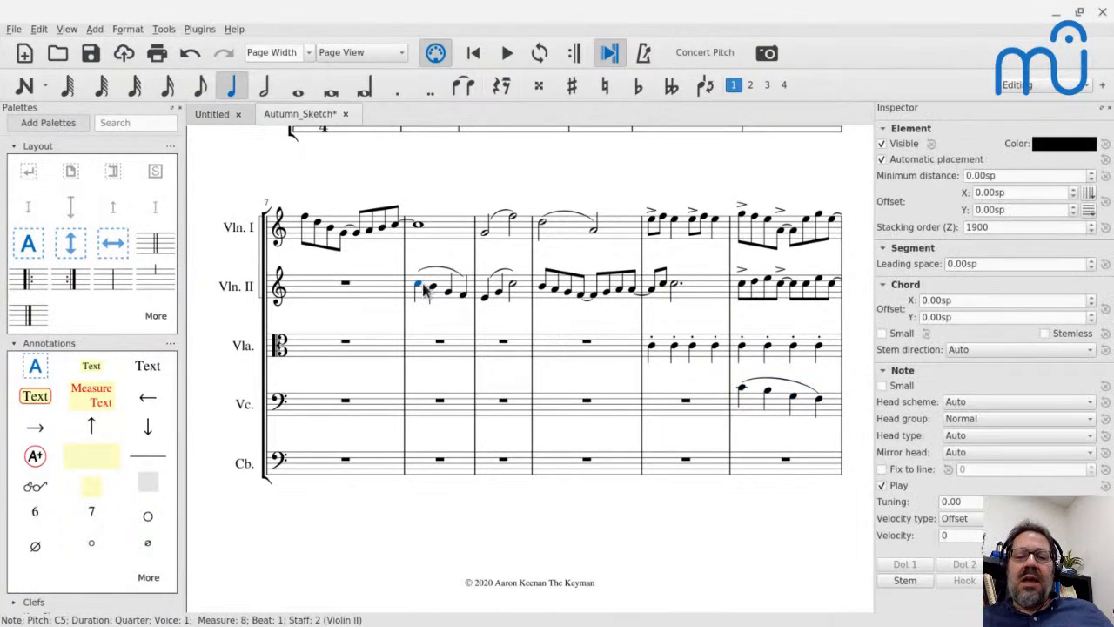
key("space")
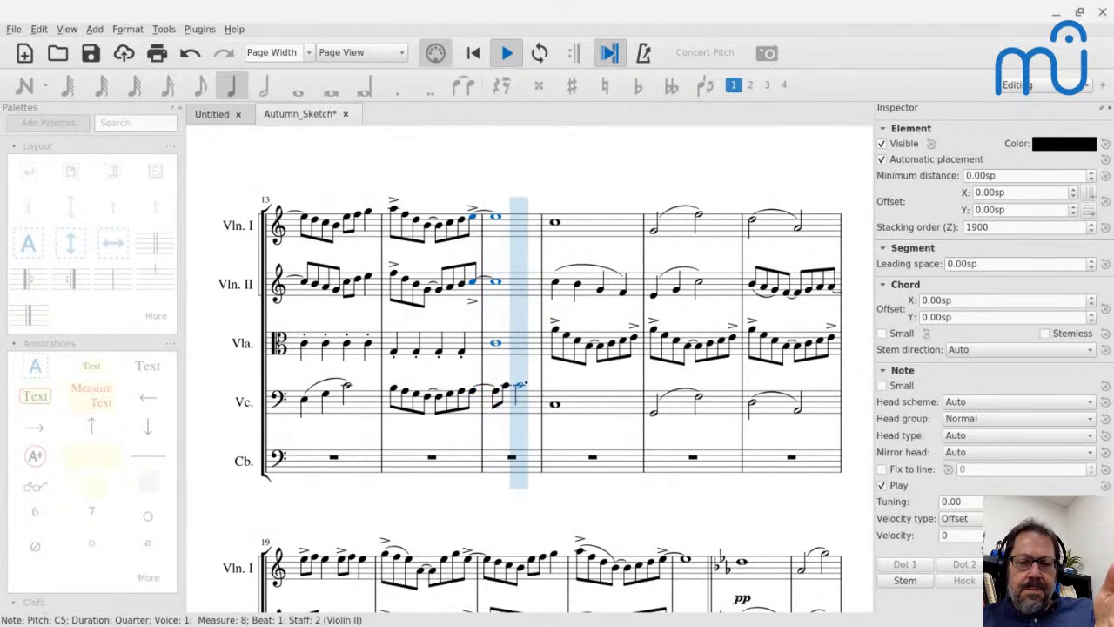
key("space")
Look through the score from the cello's entrance in measure 12 to the final system starting in measure 59.
scroll(621, 192, "up", 3)
scroll(620, 192, "up", 4)
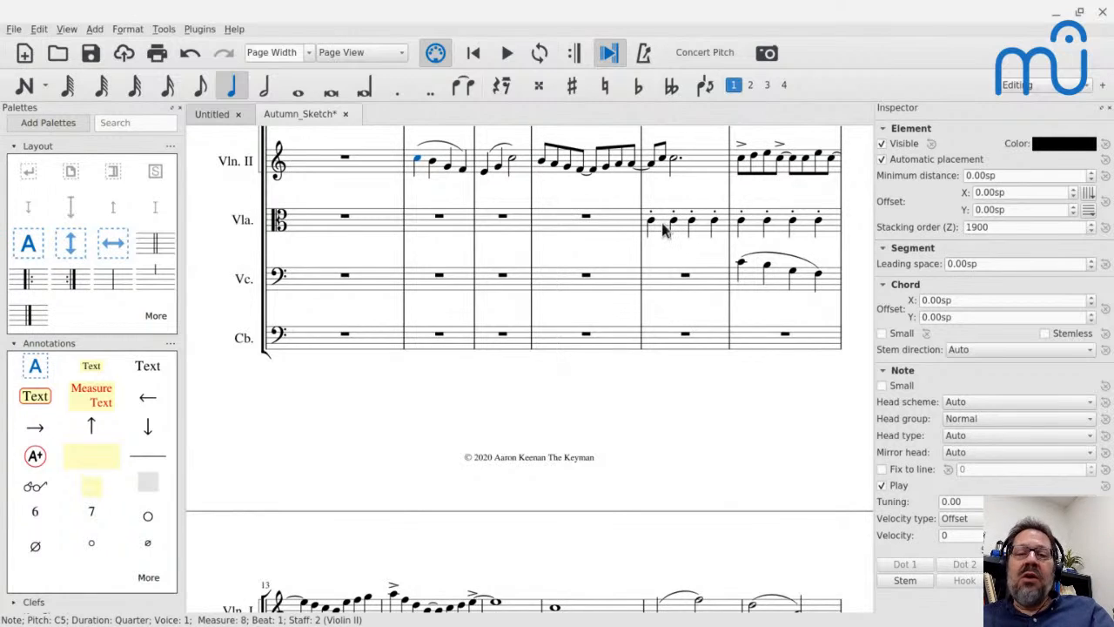
scroll(665, 229, "down", 5)
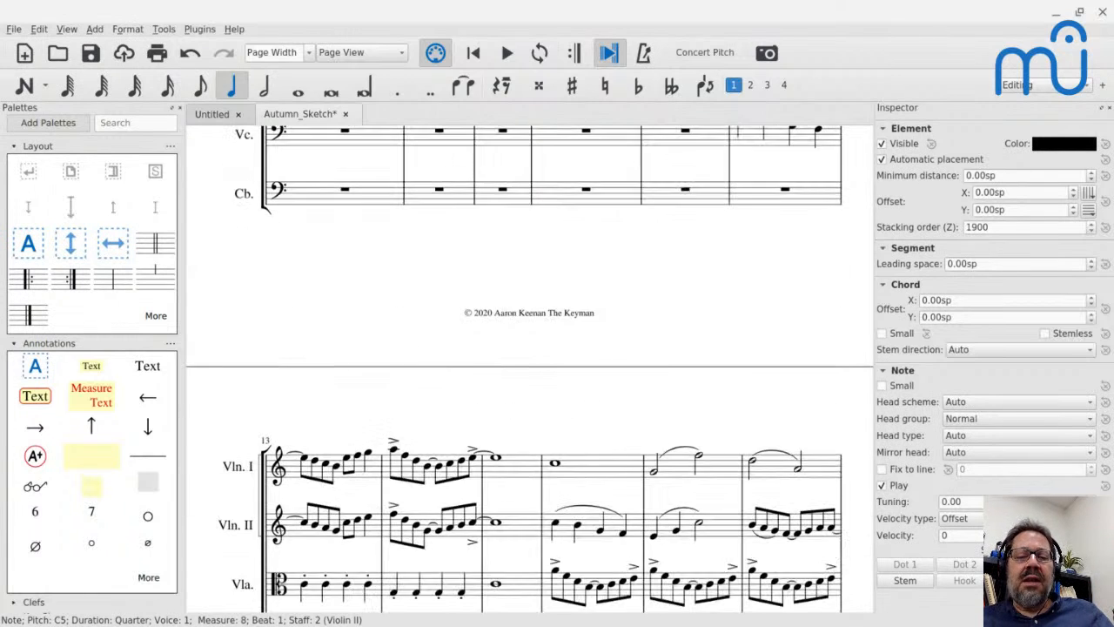
scroll(522, 392, "down", 2)
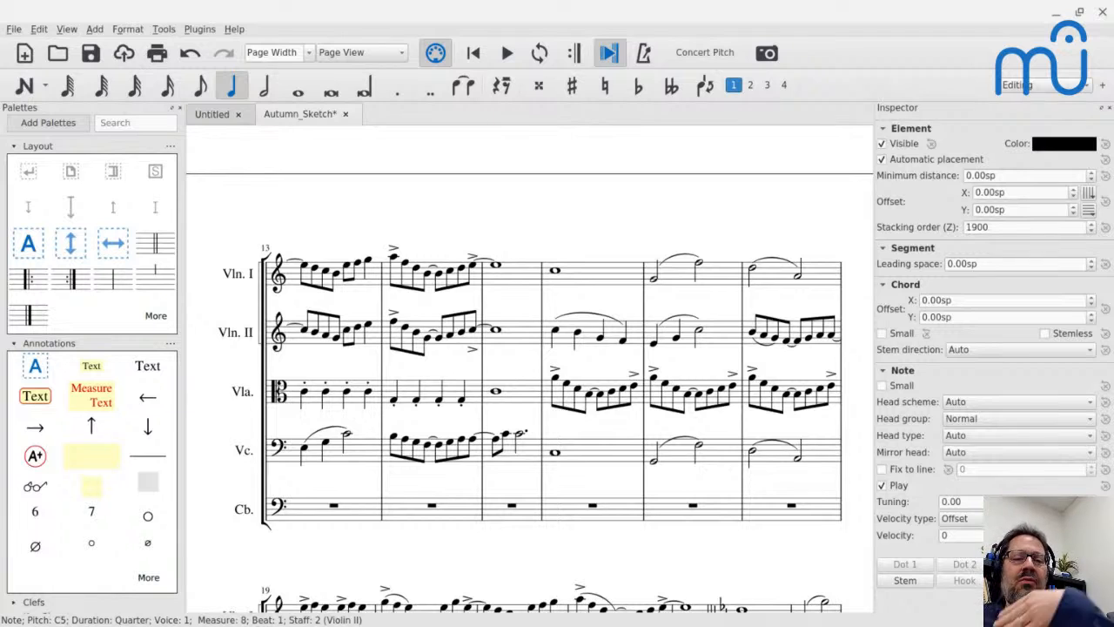
scroll(529, 369, "down", 15)
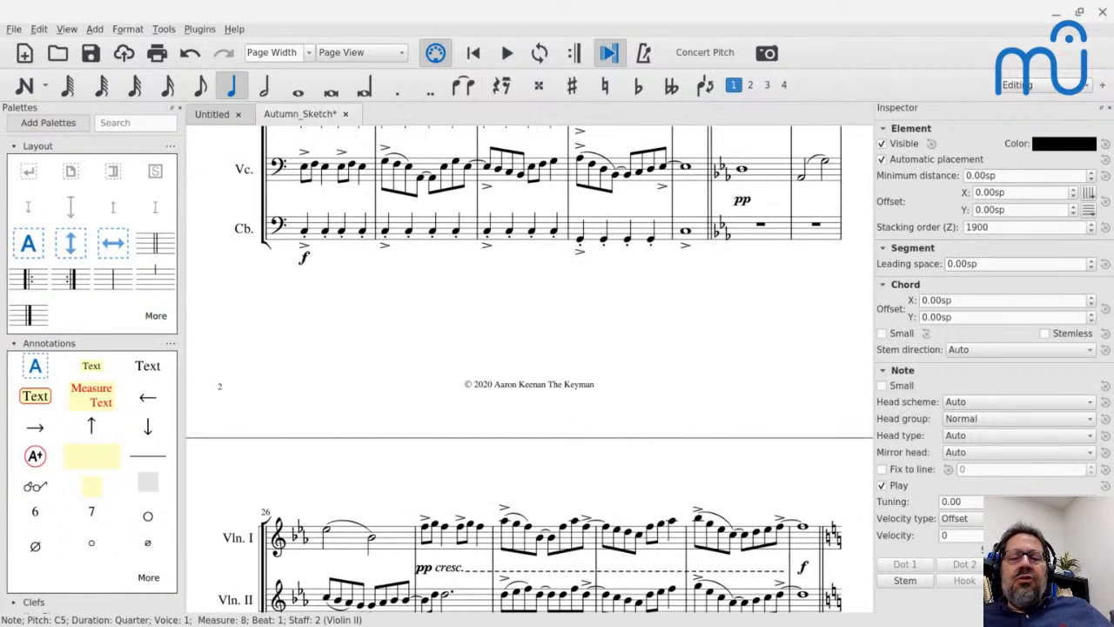
scroll(550, 350, "down", 10)
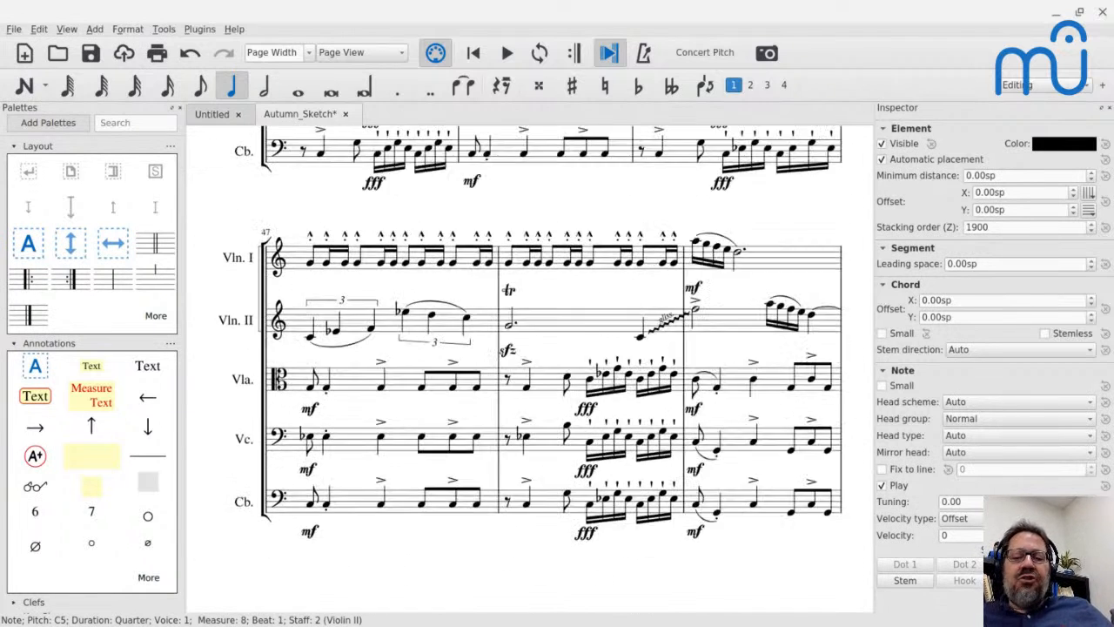
scroll(529, 369, "down", 5)
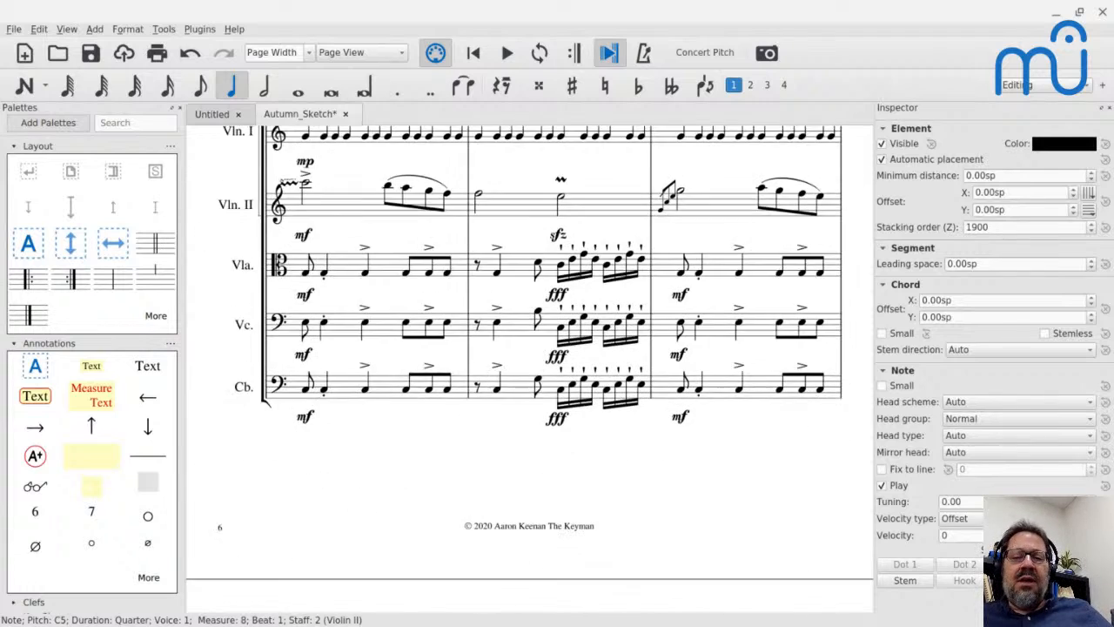
scroll(529, 369, "down", 8)
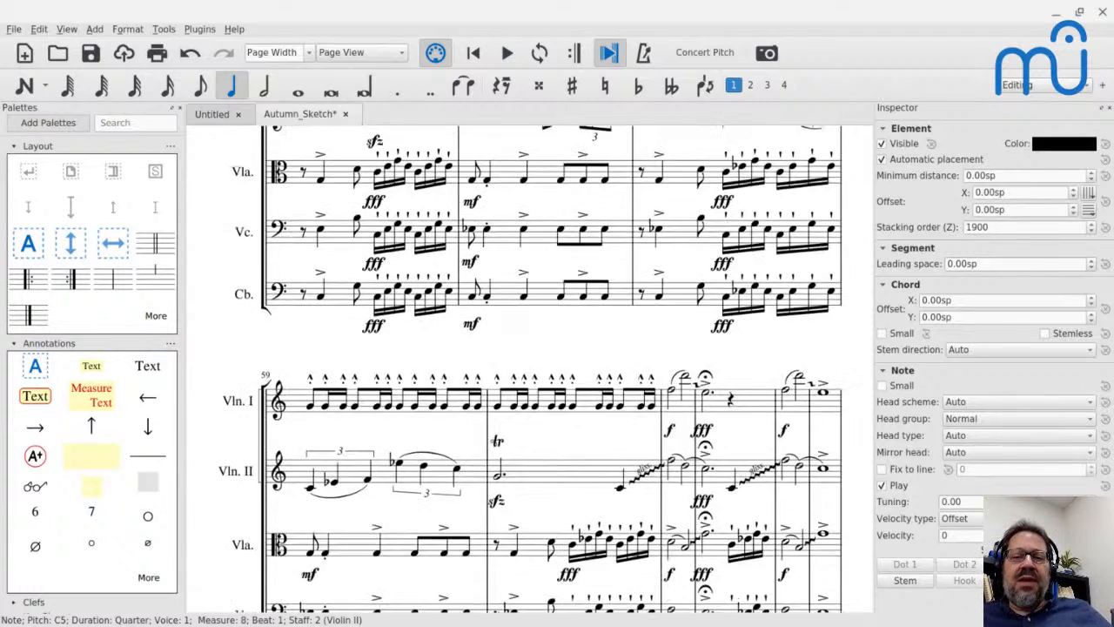
scroll(529, 369, "down", 5)
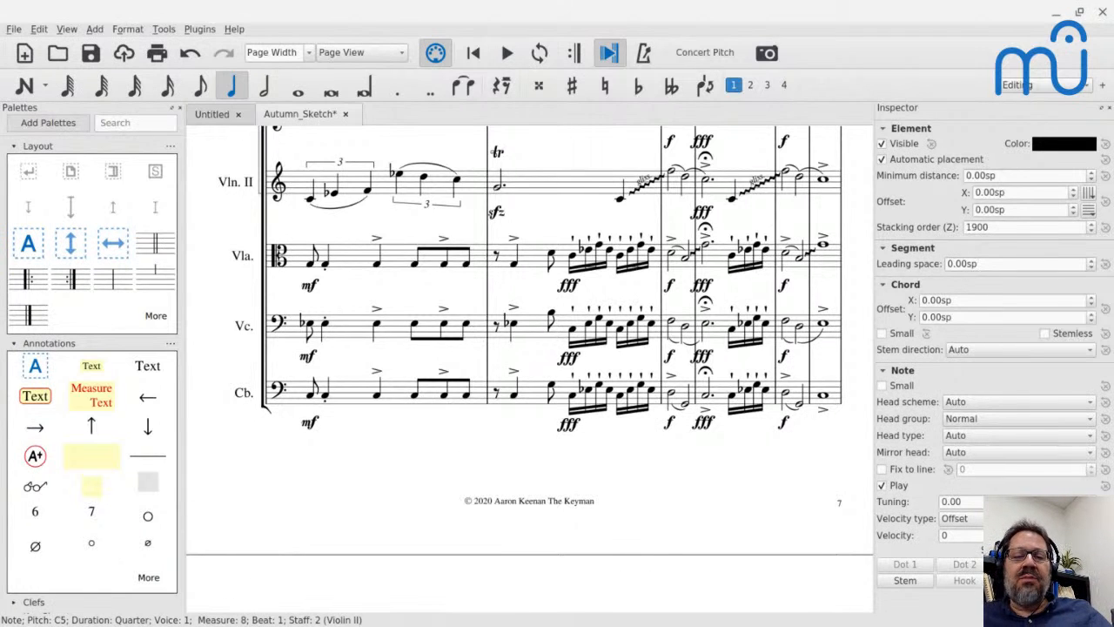
scroll(530, 370, "down", 9)
Look back from the final system through measures 53 and 50 to the system starting in measure 7.
scroll(530, 369, "up", 13)
scroll(529, 370, "up", 6)
scroll(529, 369, "up", 10)
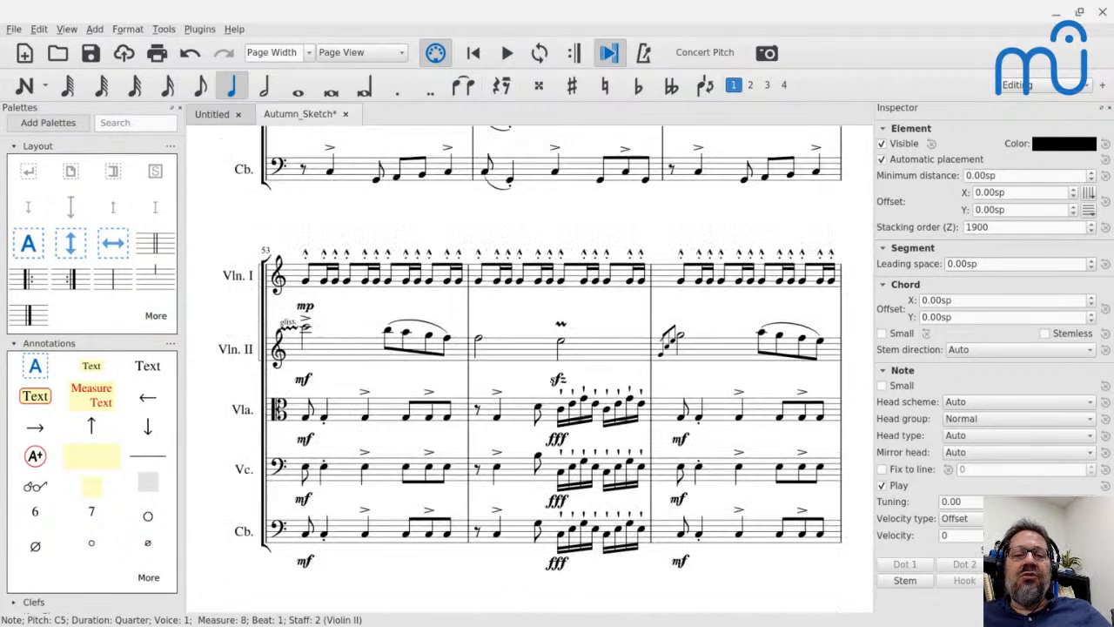
scroll(529, 369, "up", 5)
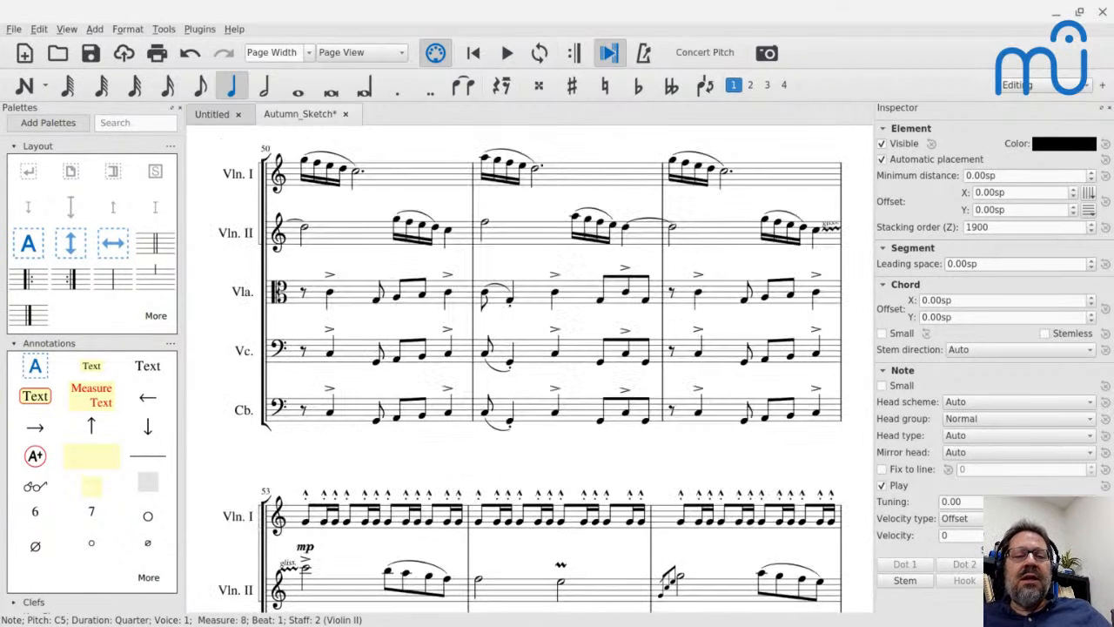
key("shift+l")
scroll(529, 370, "up", 6)
scroll(529, 369, "down", 20)
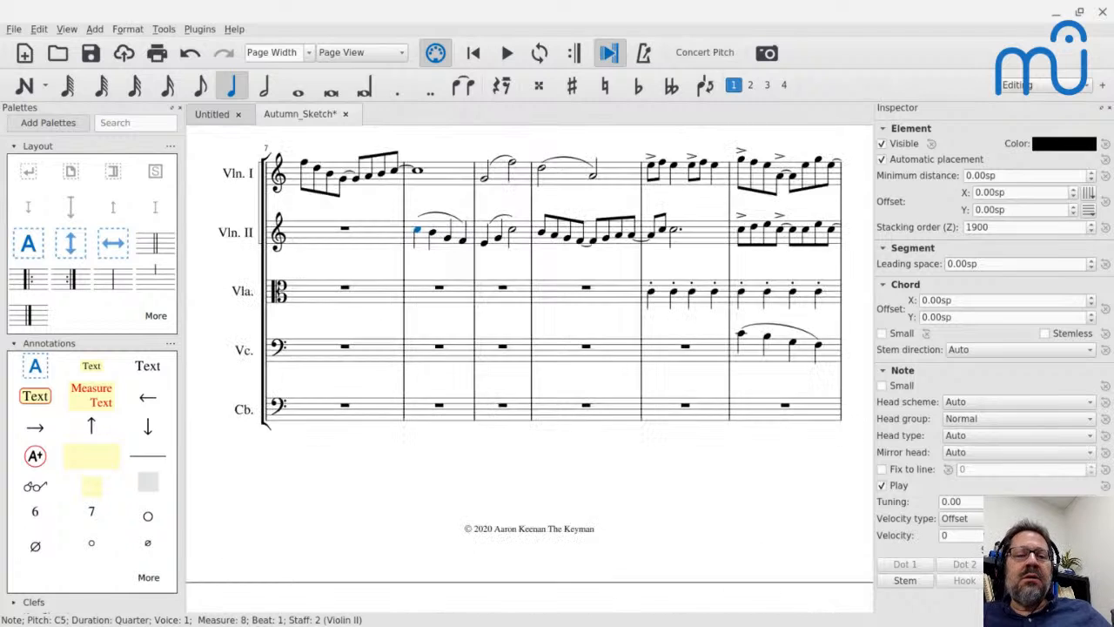
Review the sections from measure 37 through measures 44 and 47 to the recurring violin figures in measure 50.
scroll(529, 369, "down", 5)
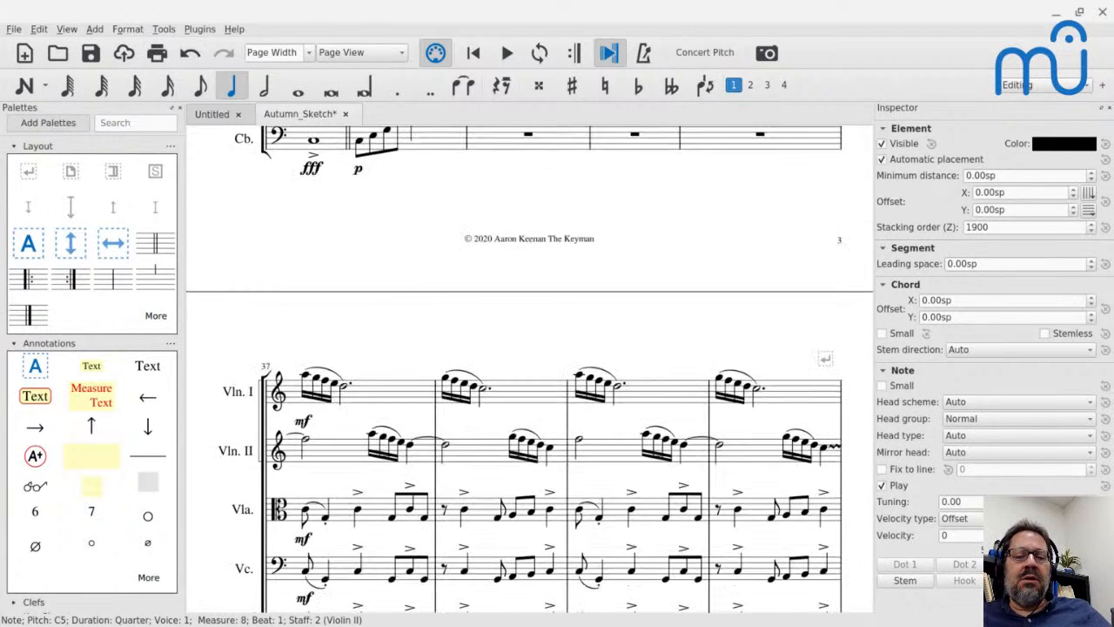
scroll(530, 369, "down", 20)
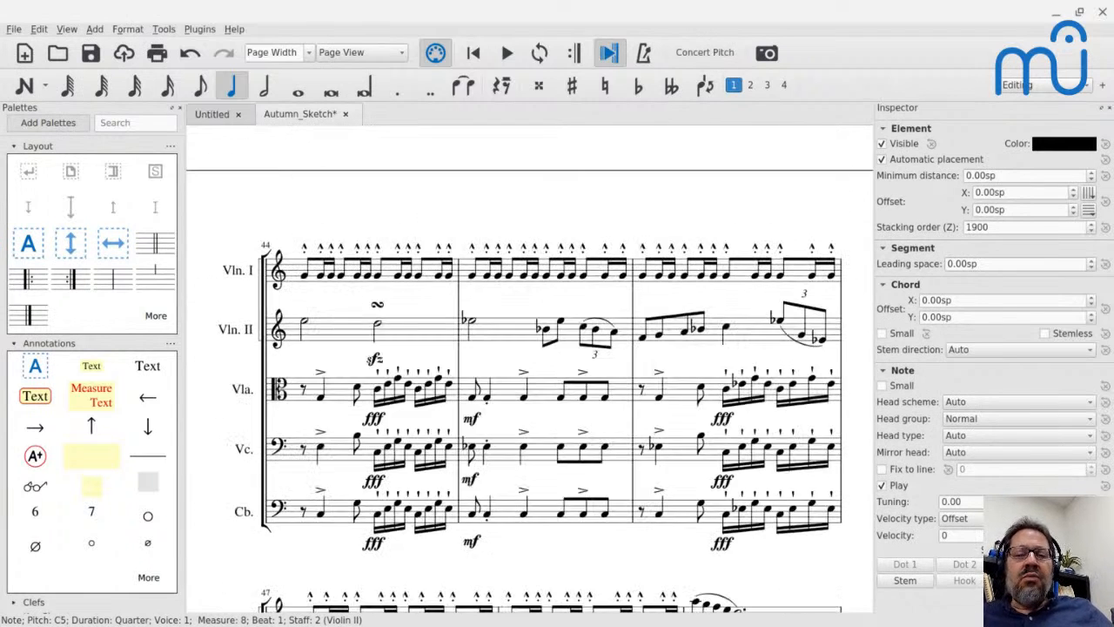
scroll(537, 360, "down", 7)
scroll(537, 360, "up", 15)
scroll(537, 360, "down", 7)
right_click(537, 361)
left_click(503, 315)
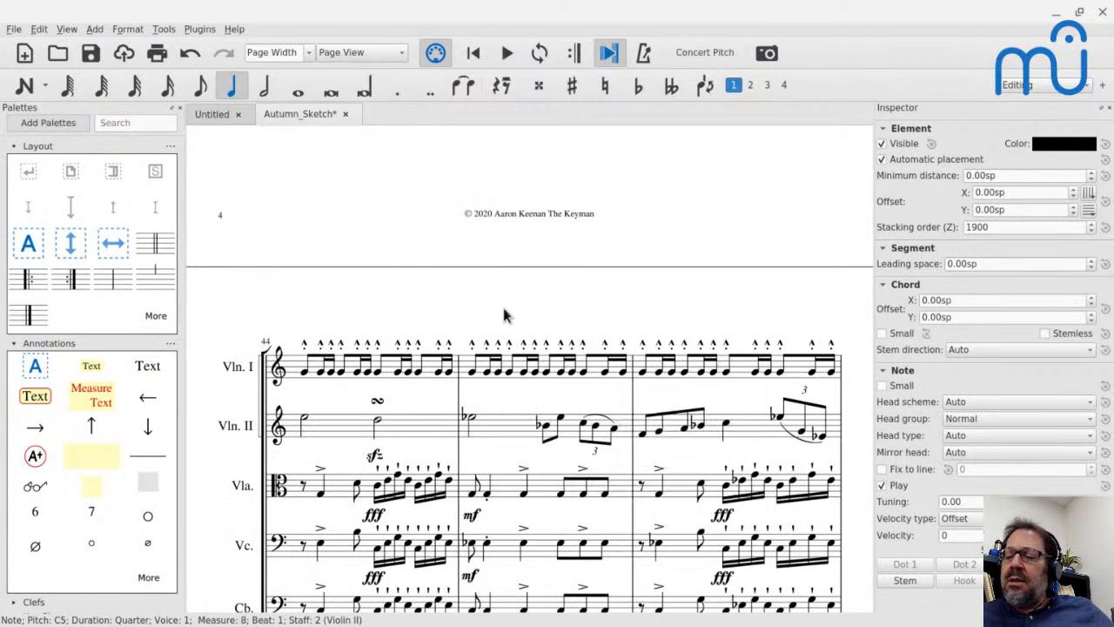
scroll(503, 315, "down", 2)
scroll(503, 315, "down", 10)
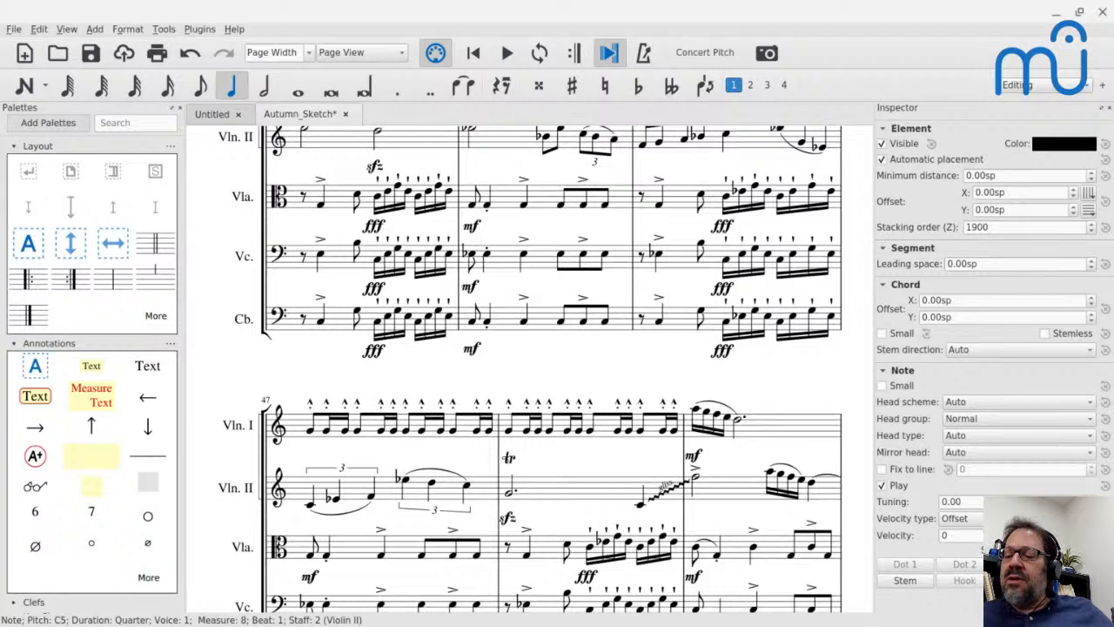
scroll(529, 366, "down", 5)
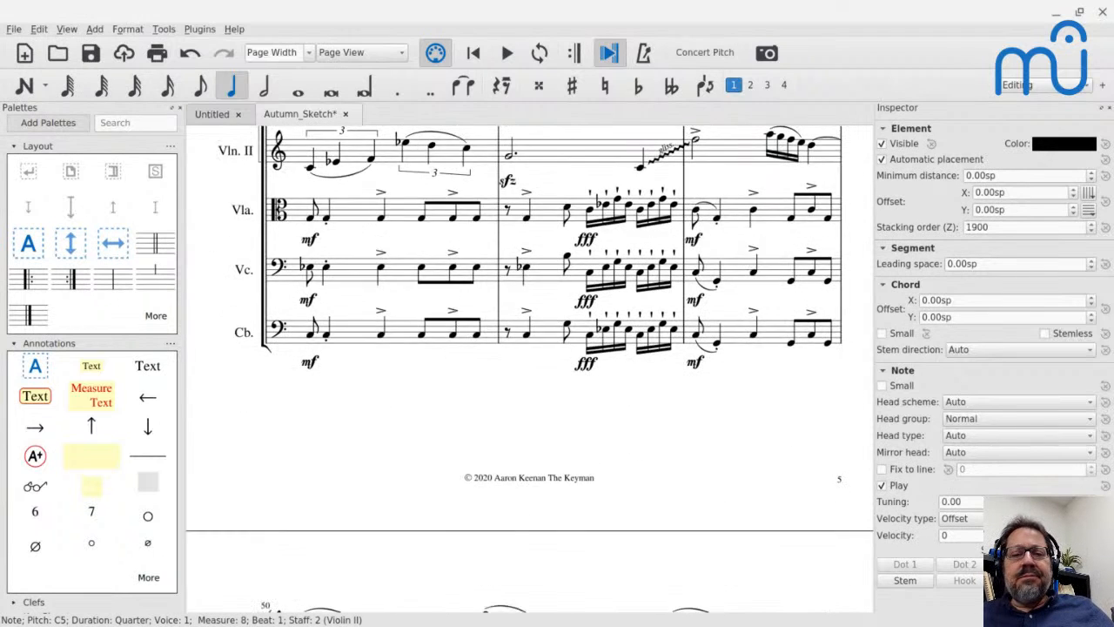
scroll(529, 365, "down", 14)
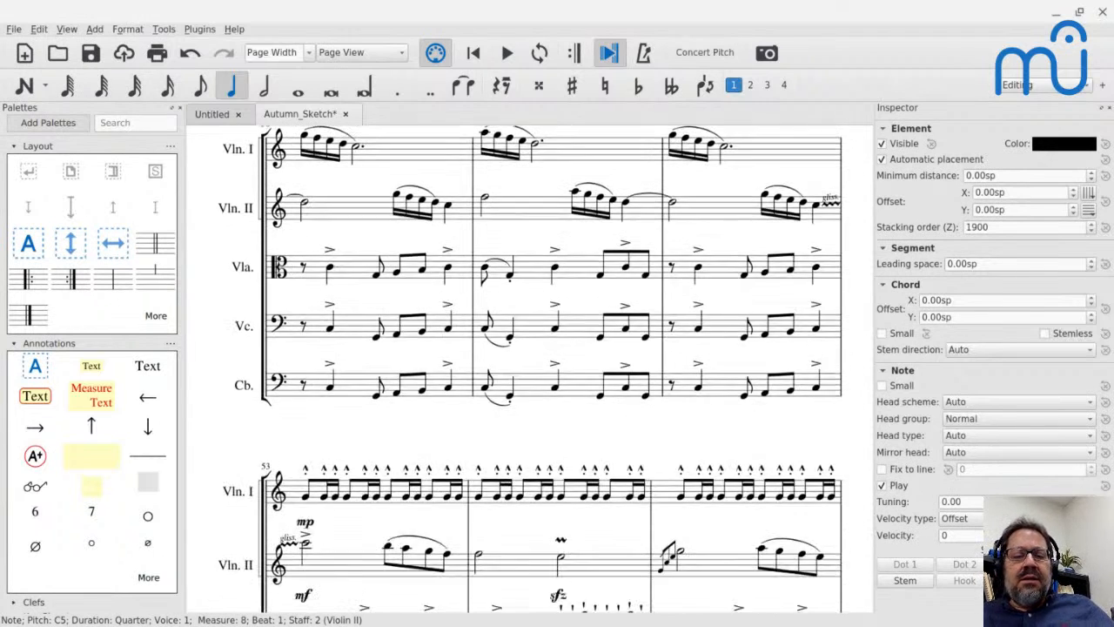
Compare the passages in measures 50 to 55 with Violin II's glissando into measure 49.
scroll(530, 366, "up", 7)
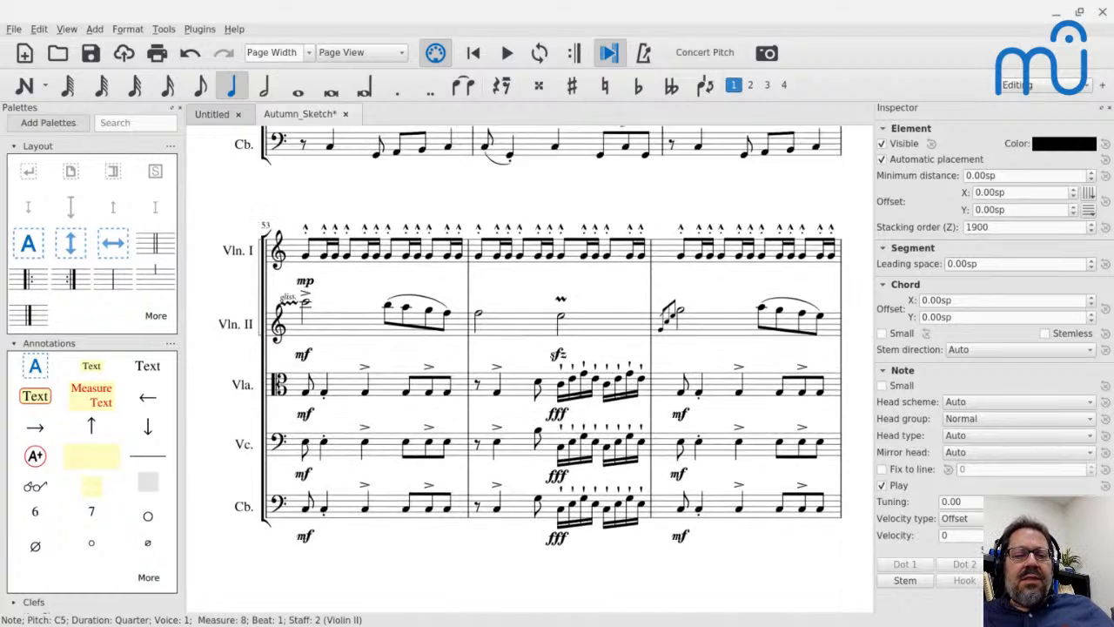
scroll(529, 366, "down", 4)
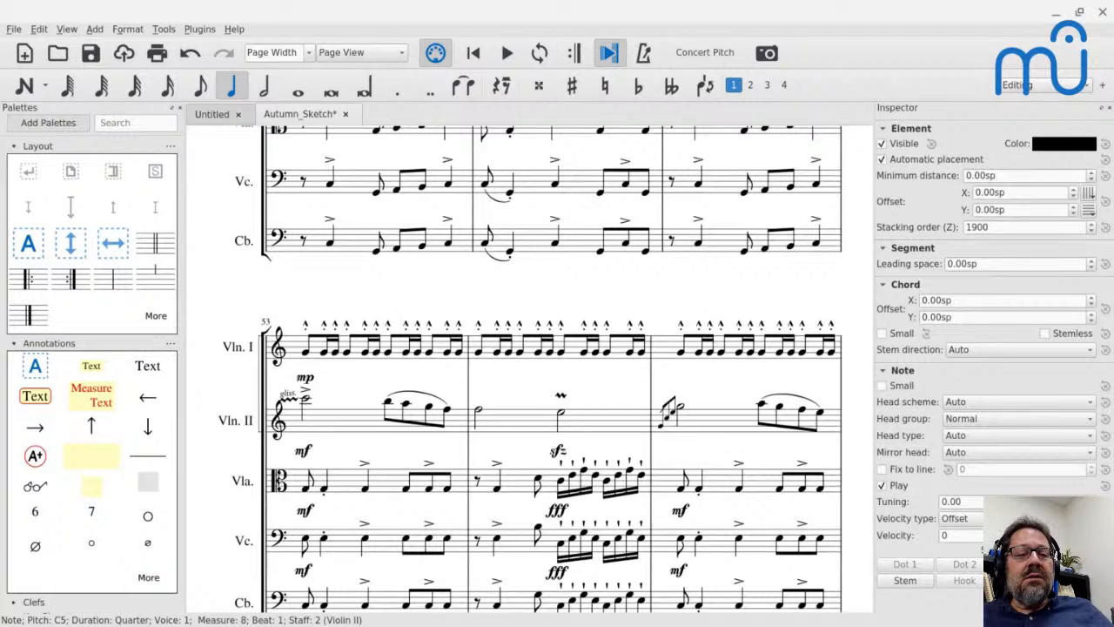
scroll(529, 365, "down", 3)
scroll(529, 366, "up", 9)
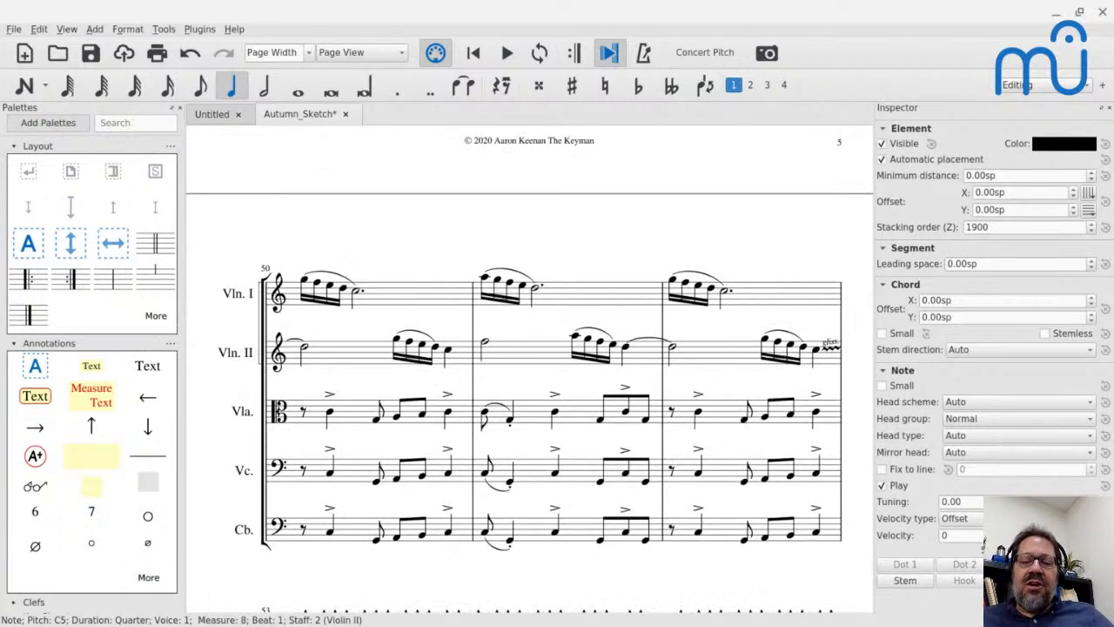
scroll(530, 366, "up", 4)
scroll(696, 198, "up", 4)
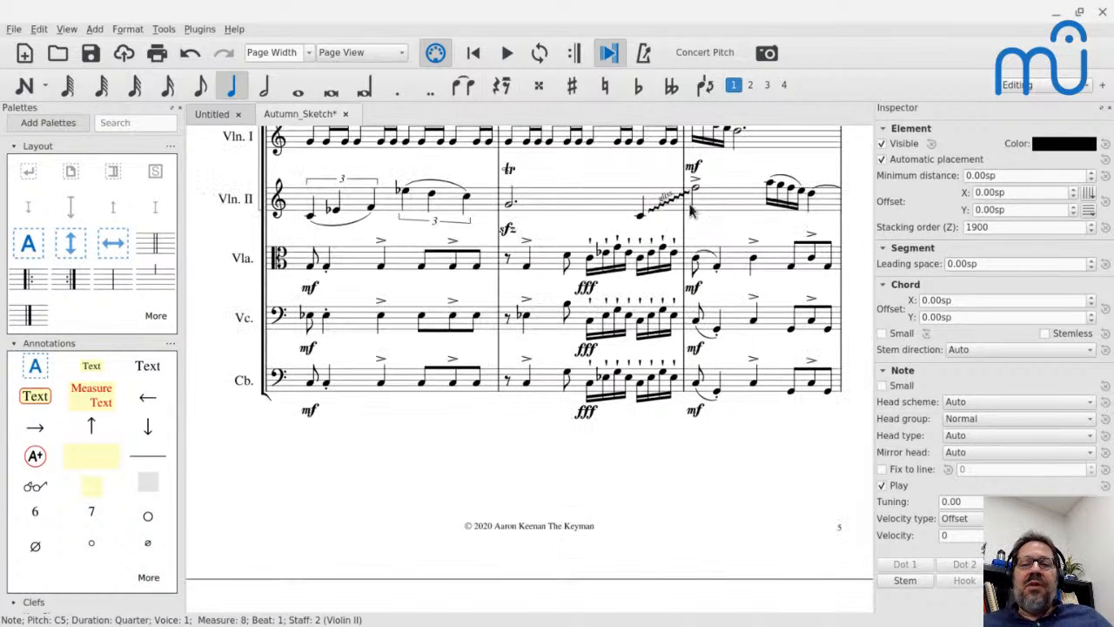
Play back the passage from Violin II's glissando into measure 49 through measure 54, and select Violin II's first note in measure 53.
key("space")
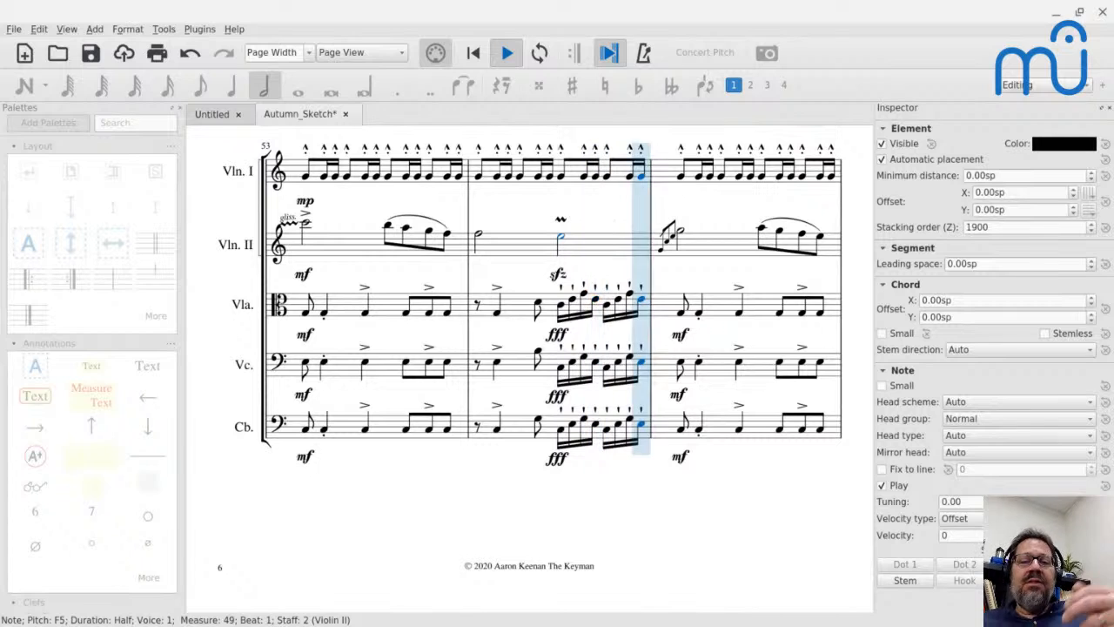
key("space")
left_click(307, 228)
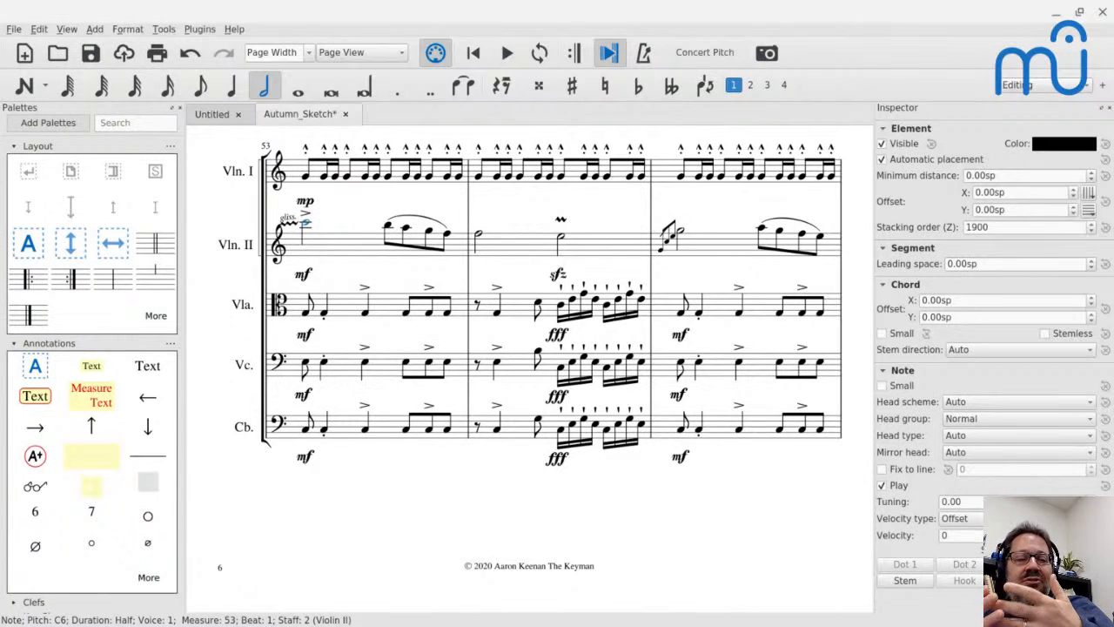
Compare the violin figures in measures 50 to 52 with the passage from measure 53 to the system starting in measure 59.
scroll(549, 366, "up", 5)
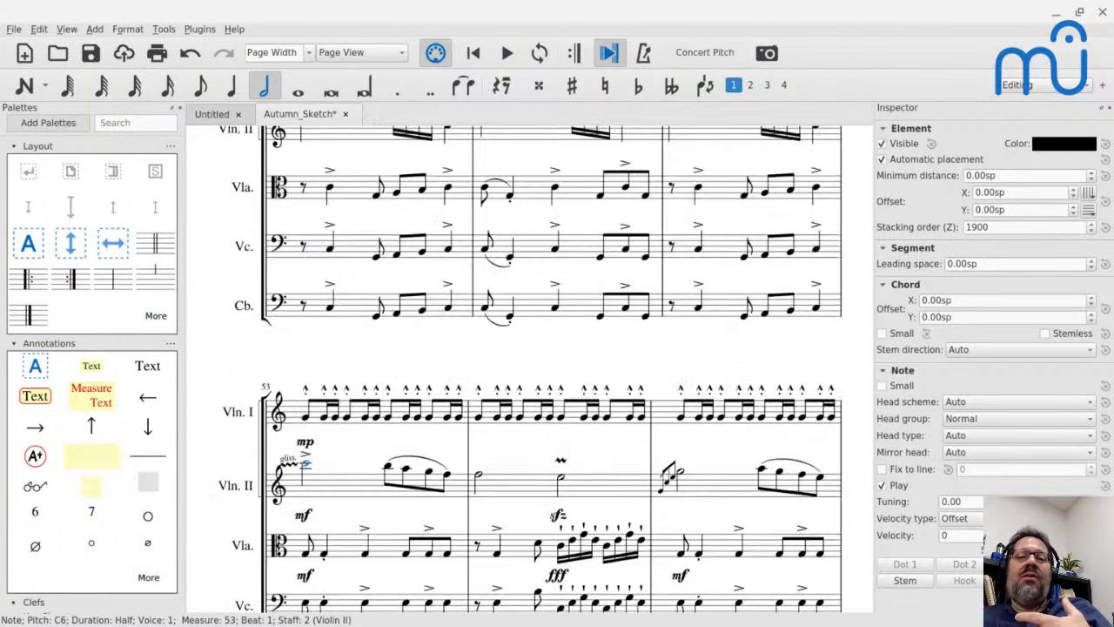
scroll(557, 244, "up", 5)
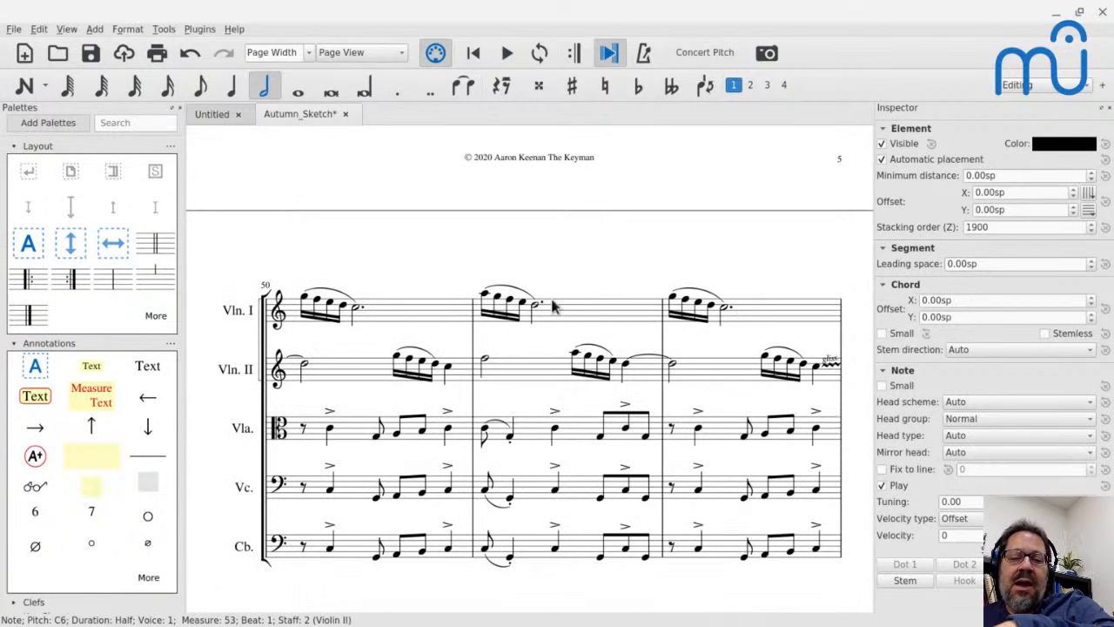
scroll(553, 305, "down", 7)
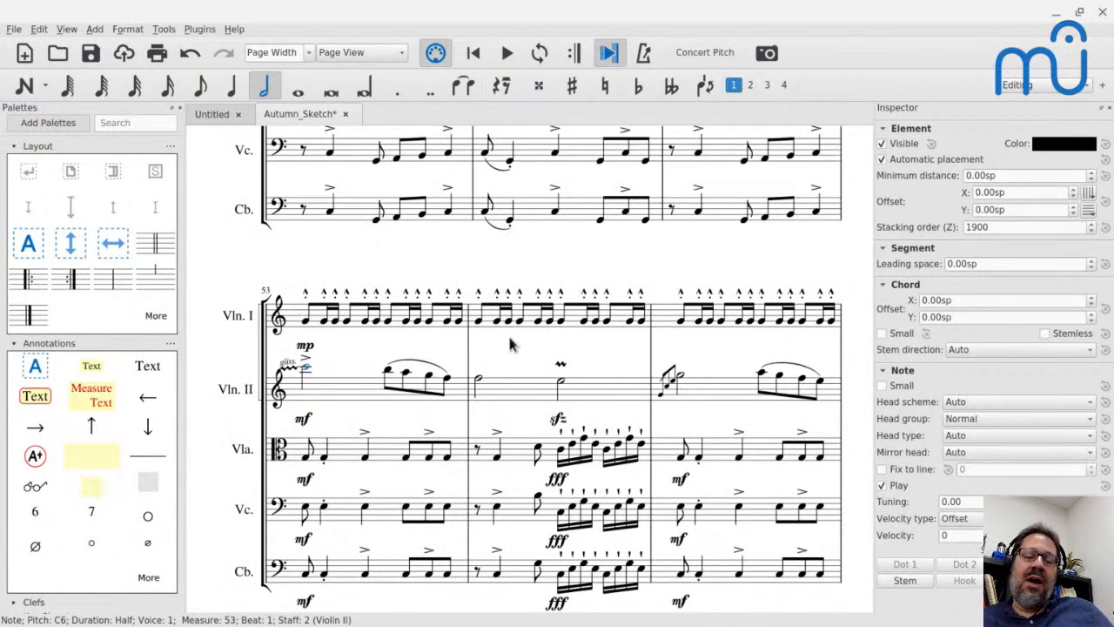
scroll(318, 396, "down", 3)
scroll(317, 396, "down", 4)
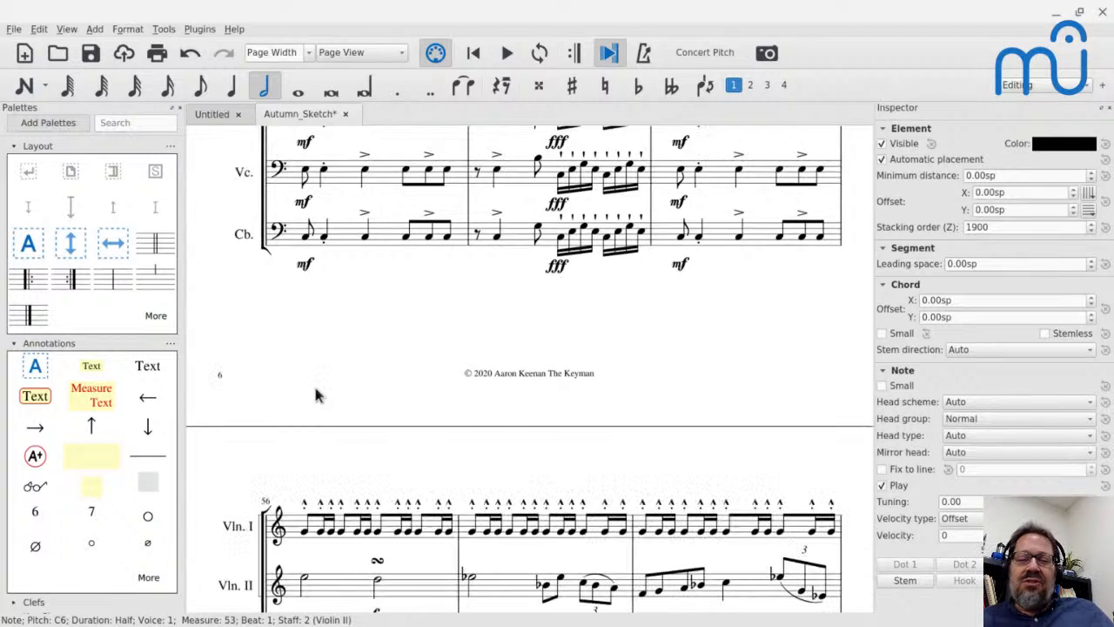
scroll(318, 396, "down", 3)
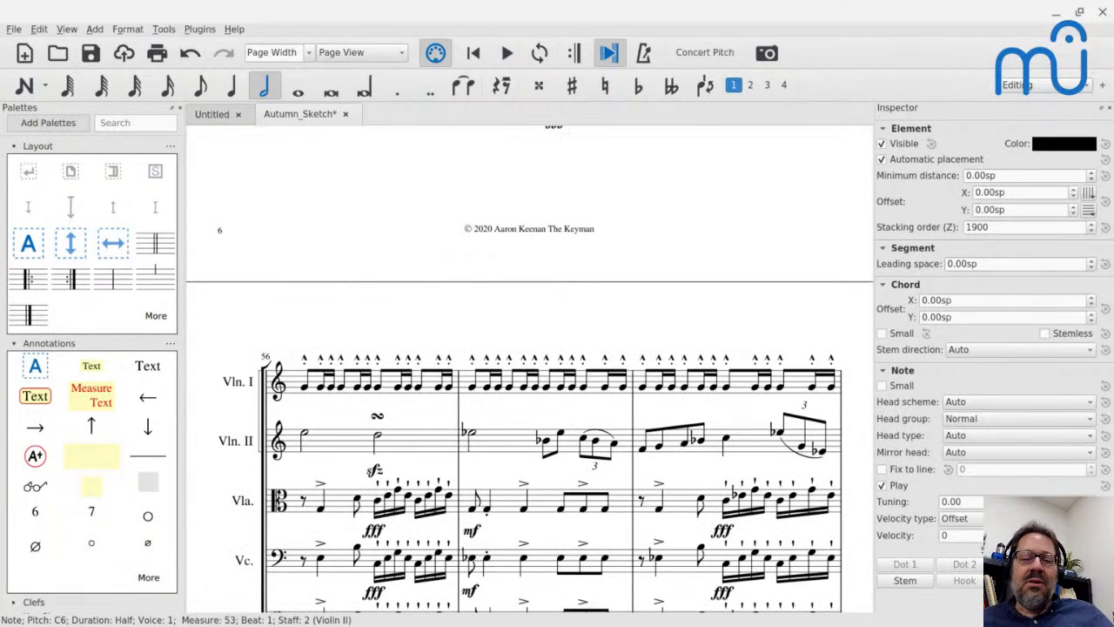
scroll(529, 369, "down", 1)
scroll(309, 387, "down", 3)
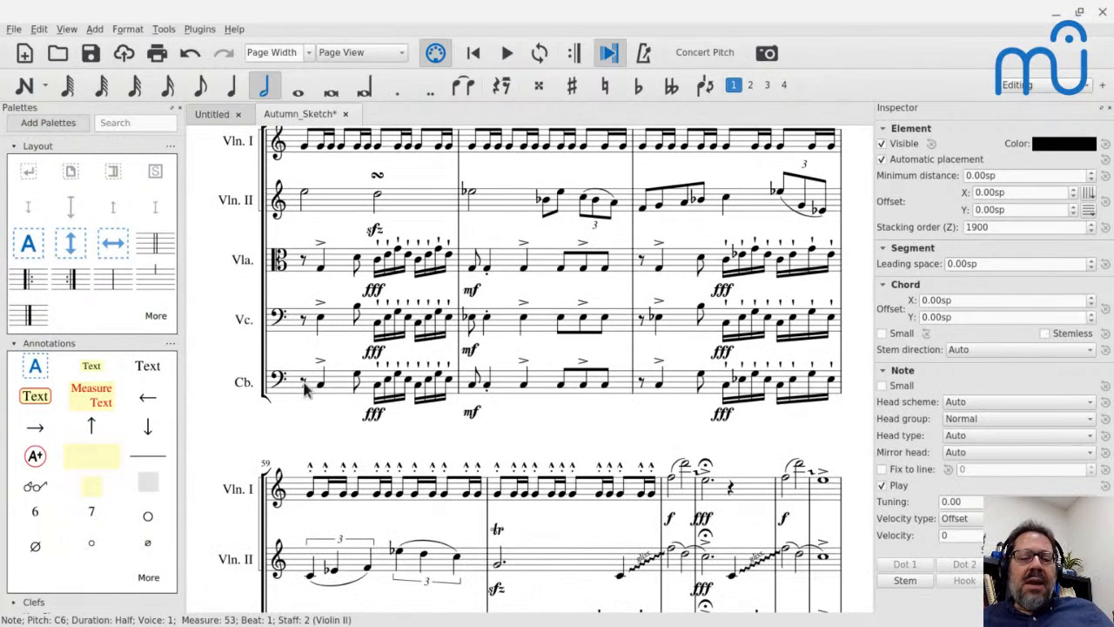
Look back from measure 53 through the systems starting in measures 32 and 13 to the Violin I theme on the title page.
scroll(290, 276, "up", 10)
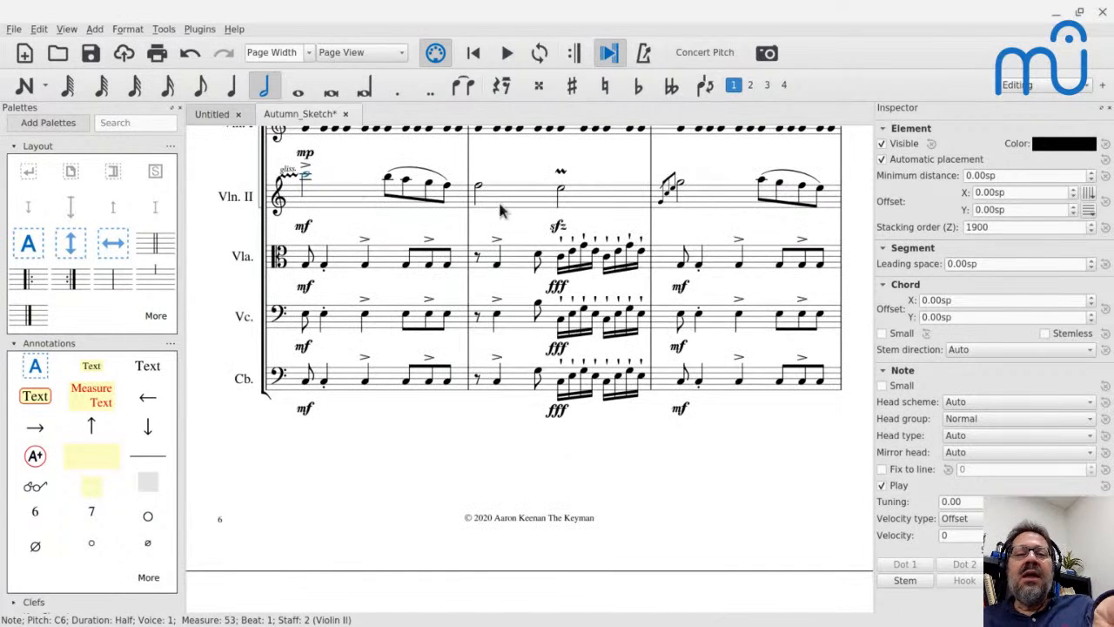
scroll(505, 209, "up", 2)
scroll(512, 209, "up", 15)
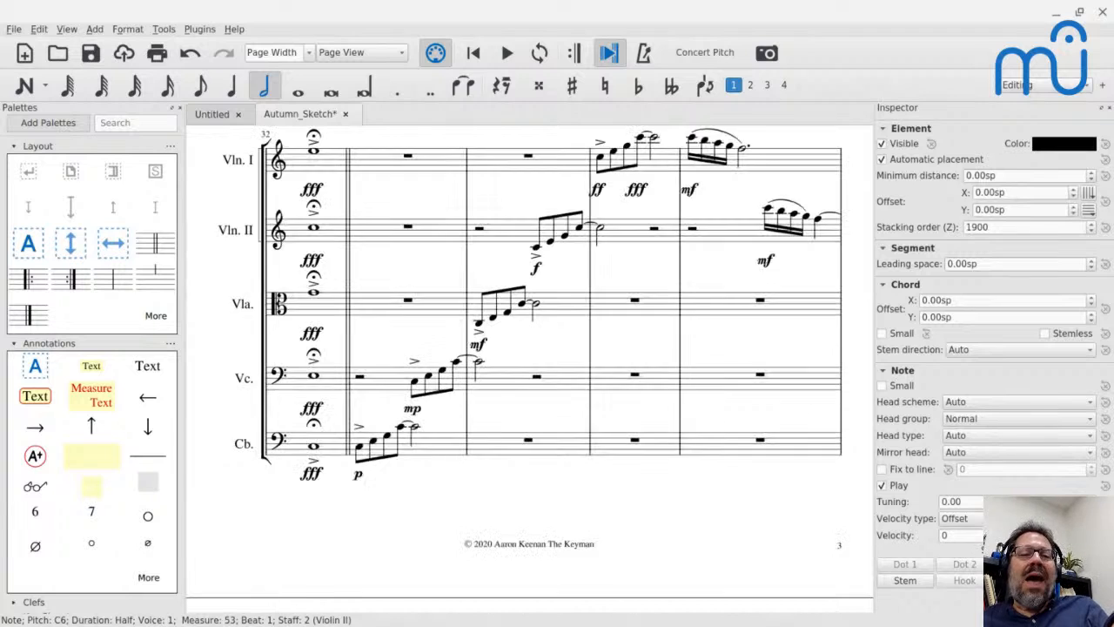
scroll(345, 267, "up", 15)
scroll(346, 268, "down", 10)
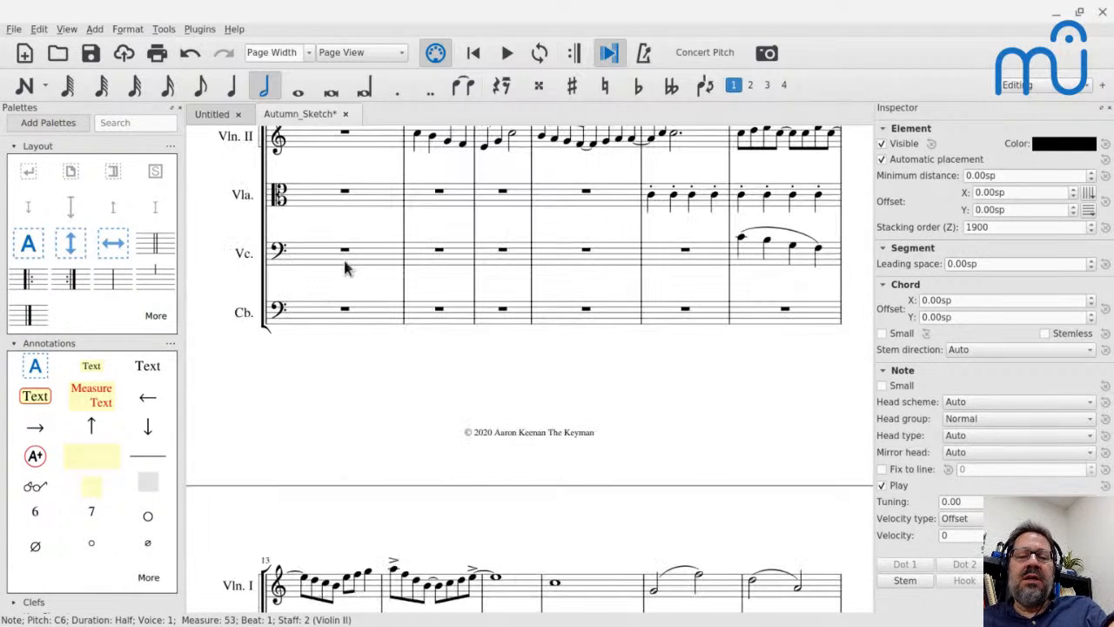
scroll(345, 268, "up", 10)
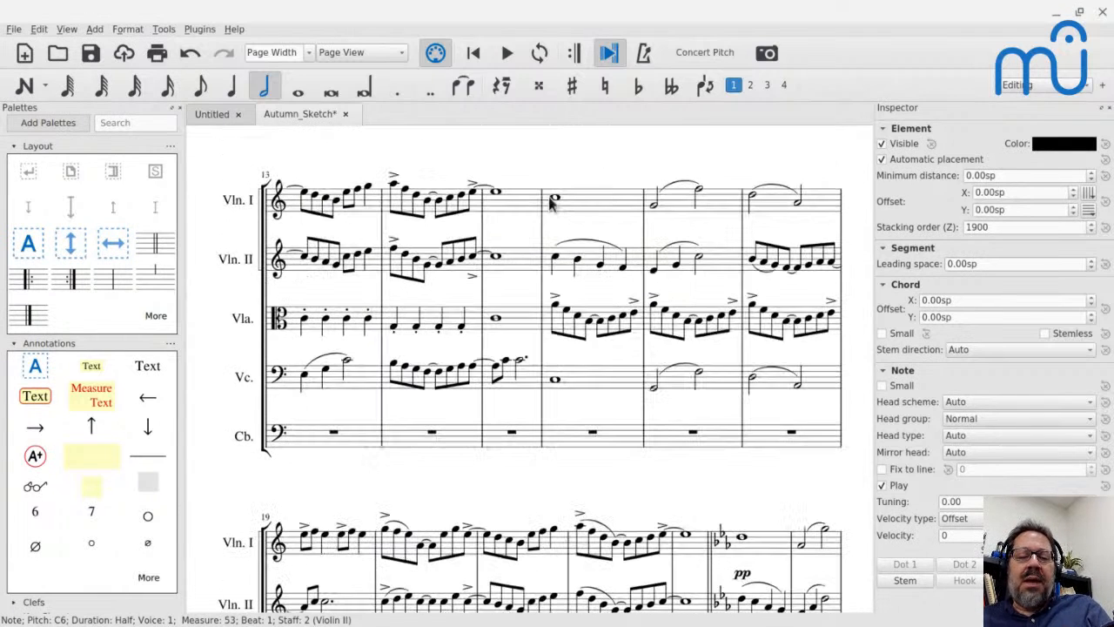
scroll(481, 255, "up", 3)
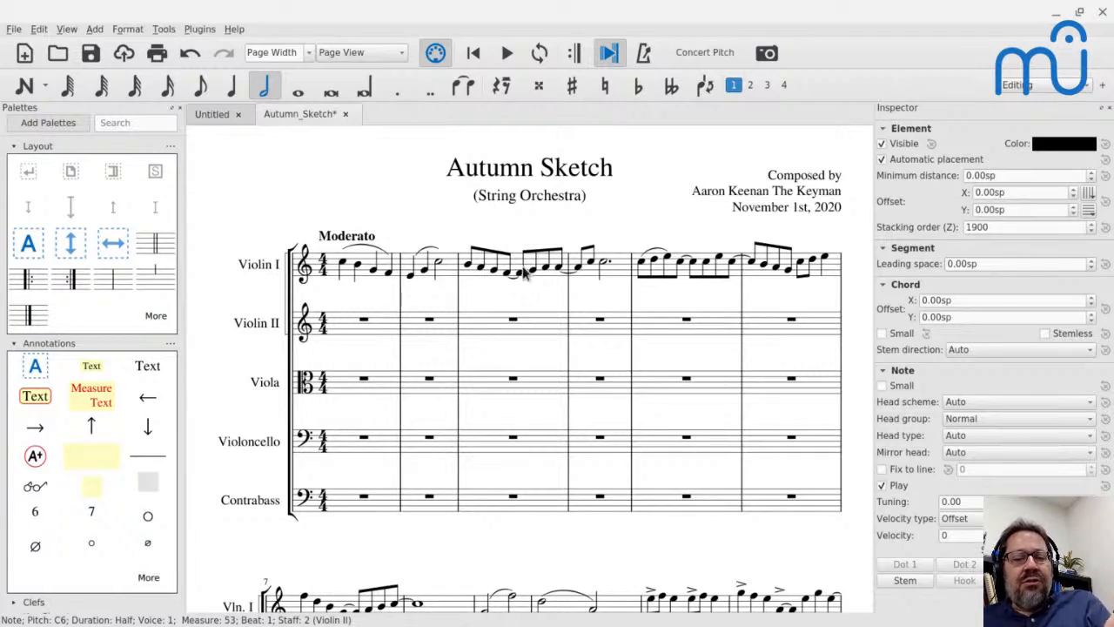
Review the form from the opening theme through measures 19, 32, 47, 50 and 56 to the closing chords from measure 65.
scroll(588, 269, "down", 3)
scroll(588, 268, "down", 10)
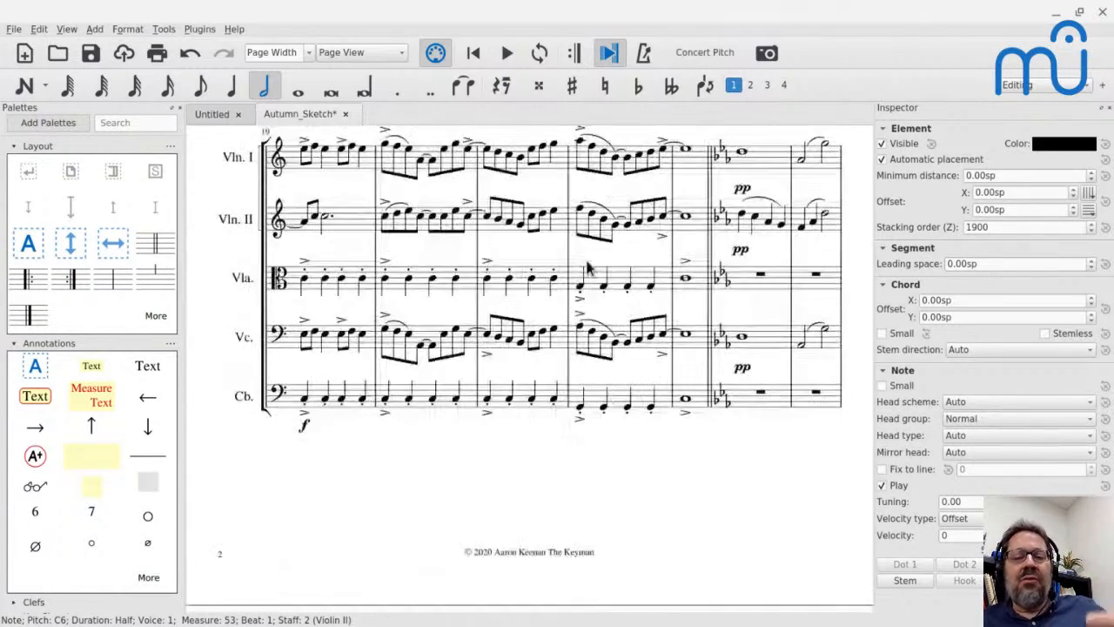
scroll(532, 369, "down", 2)
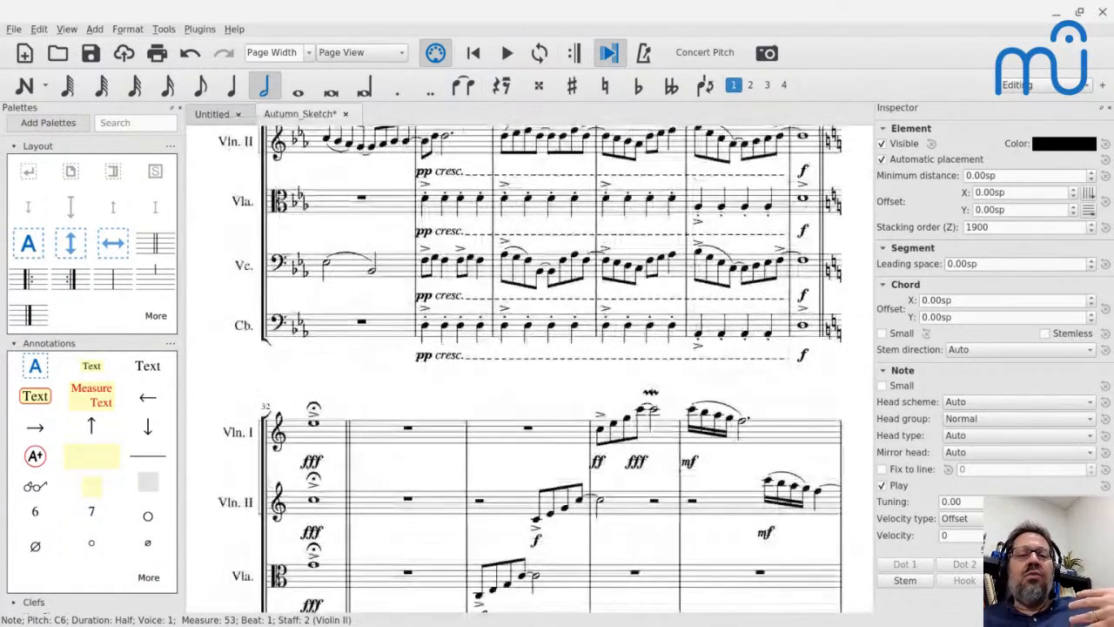
scroll(551, 369, "down", 10)
scroll(552, 369, "down", 2)
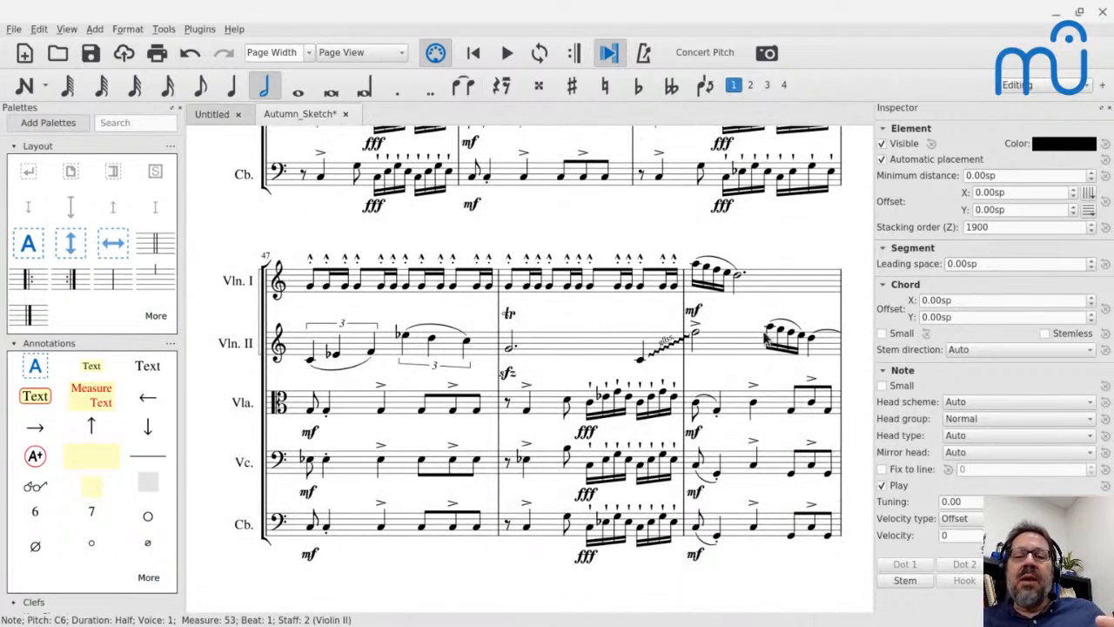
scroll(764, 338, "down", 6)
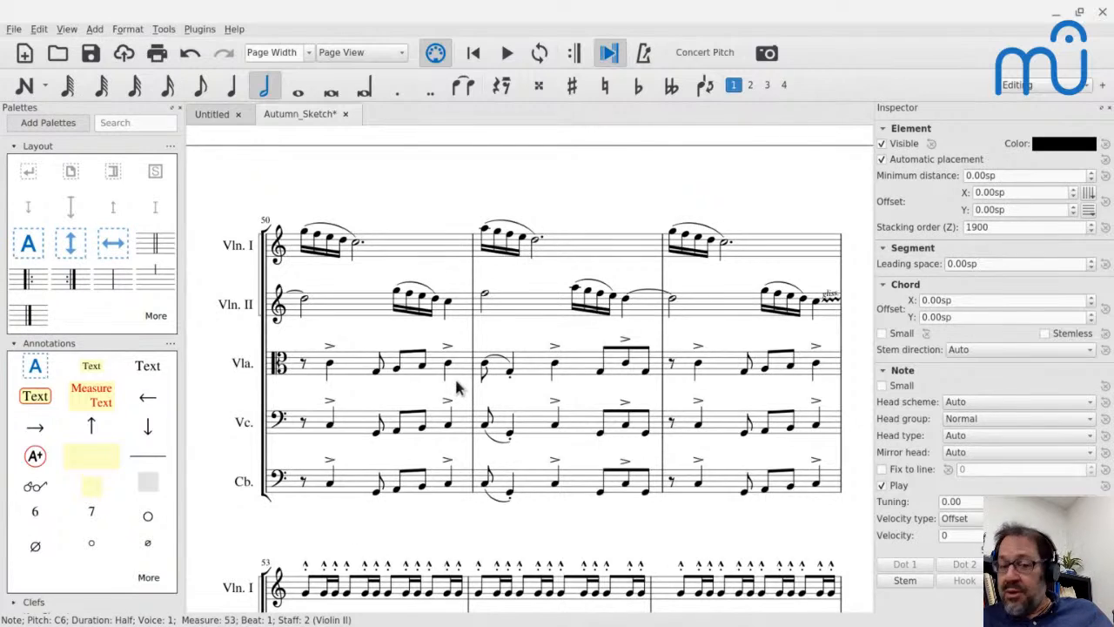
scroll(456, 389, "down", 4)
scroll(456, 389, "down", 10)
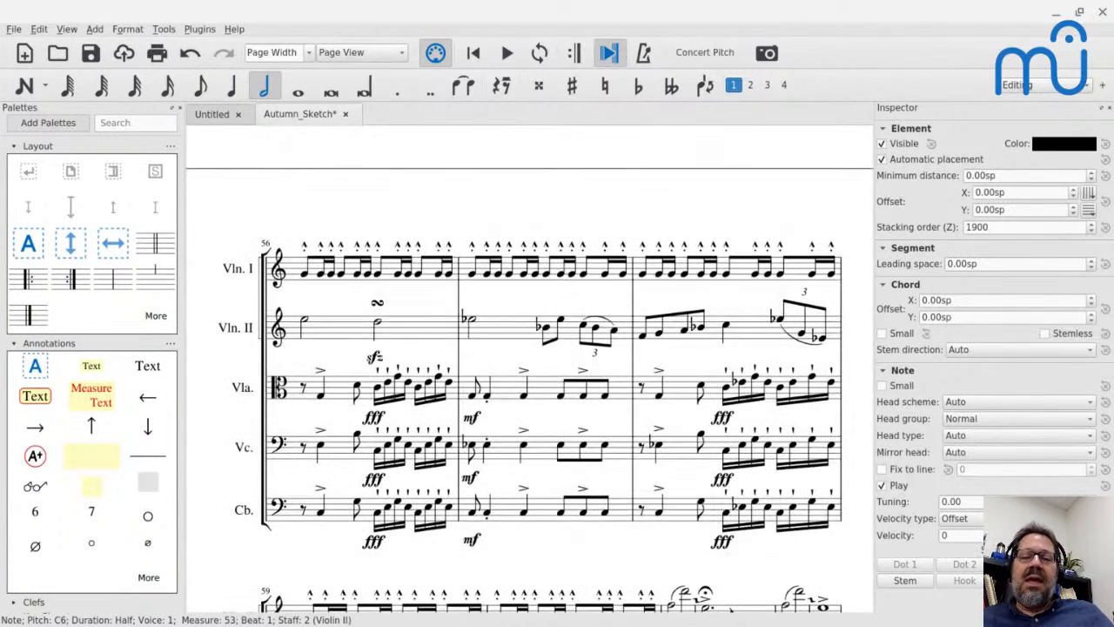
scroll(529, 365, "down", 15)
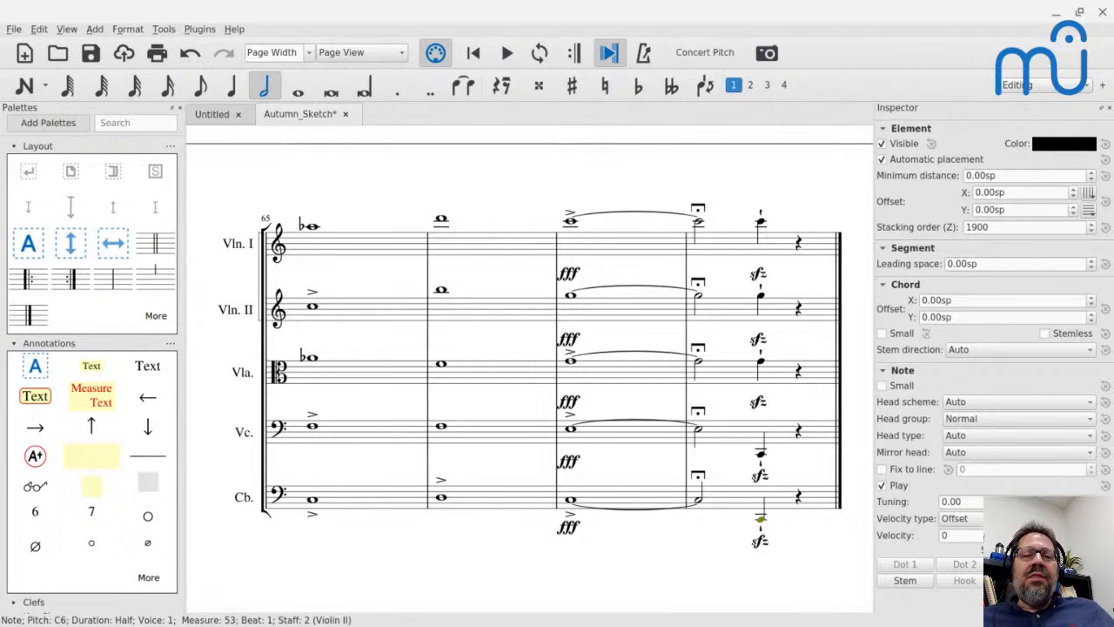
key("alt+Tab")
key("alt+Tab")
key("alt+shift+Tab")
key("alt+shift+Tab")
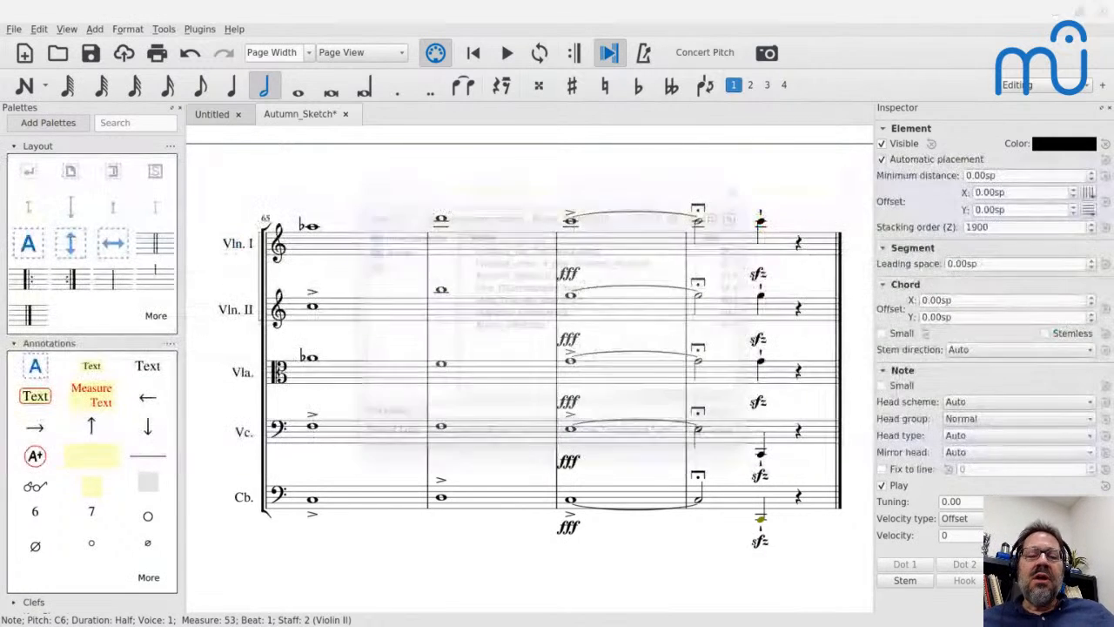
key("ctrl+o")
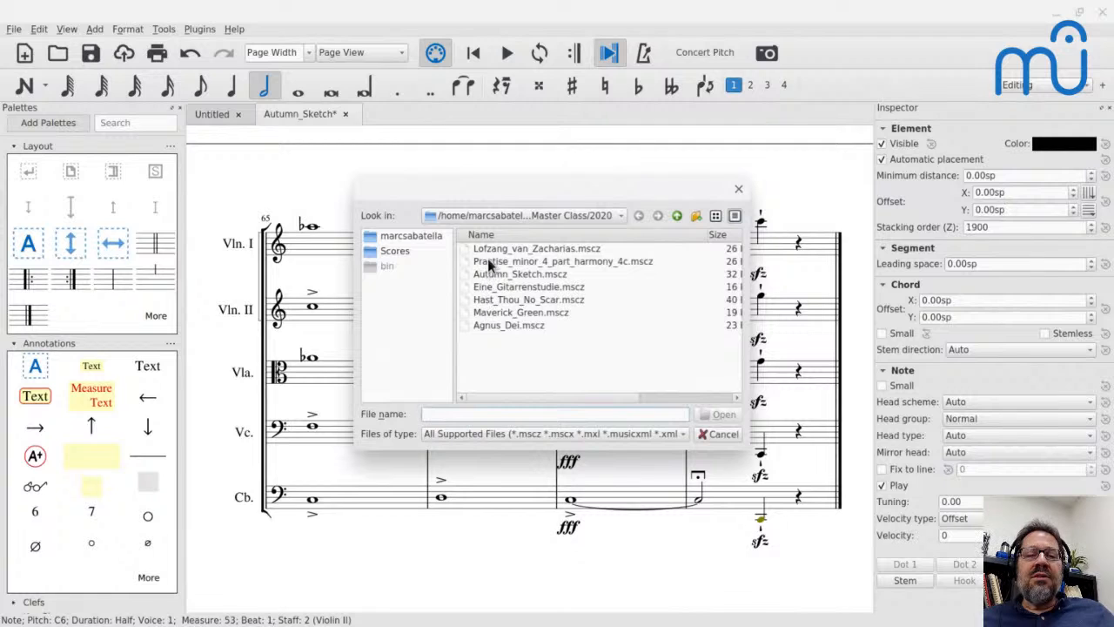
key("Escape")
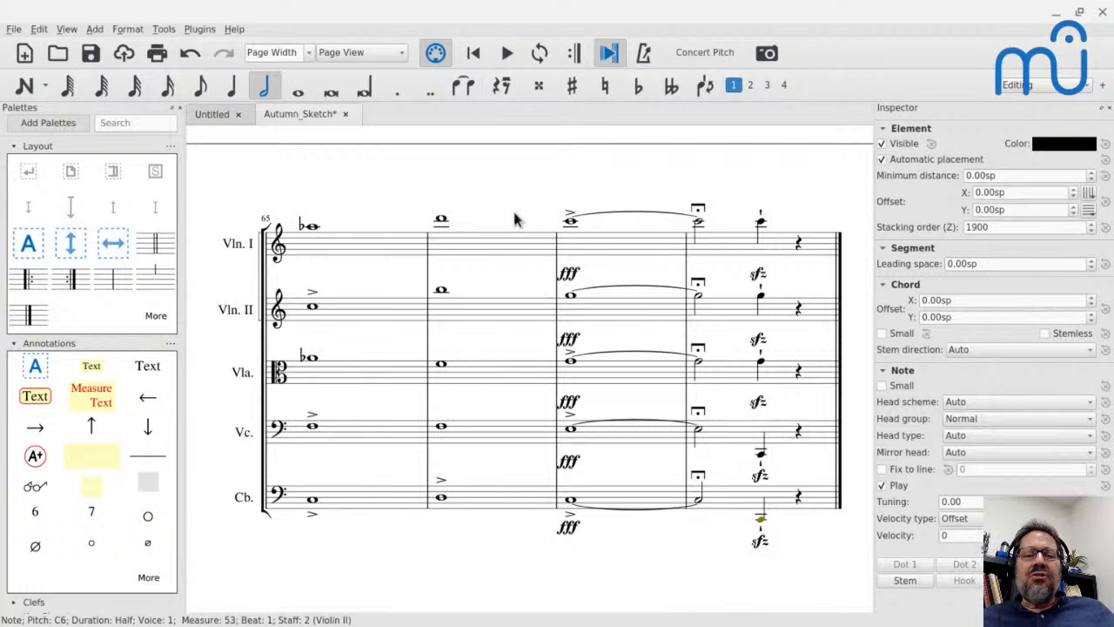
Switch to the browser, return to the Music Master Class group's sheet music page on musescore.com and look over the submitted scores.
key("alt+Tab")
key("alt+Tab")
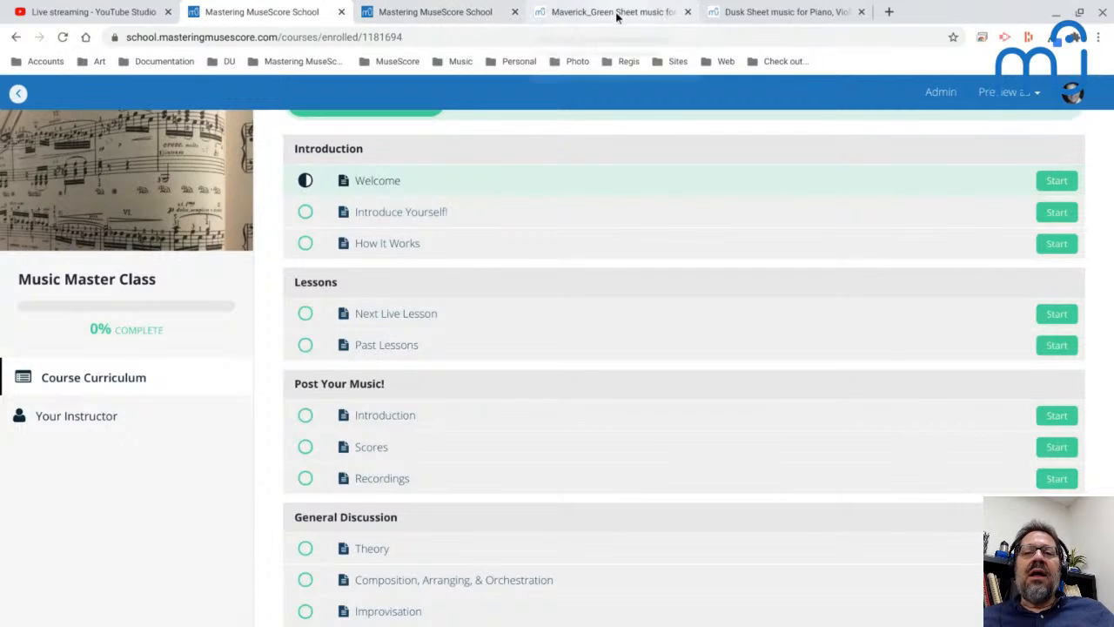
left_click(612, 13)
left_click(9, 43)
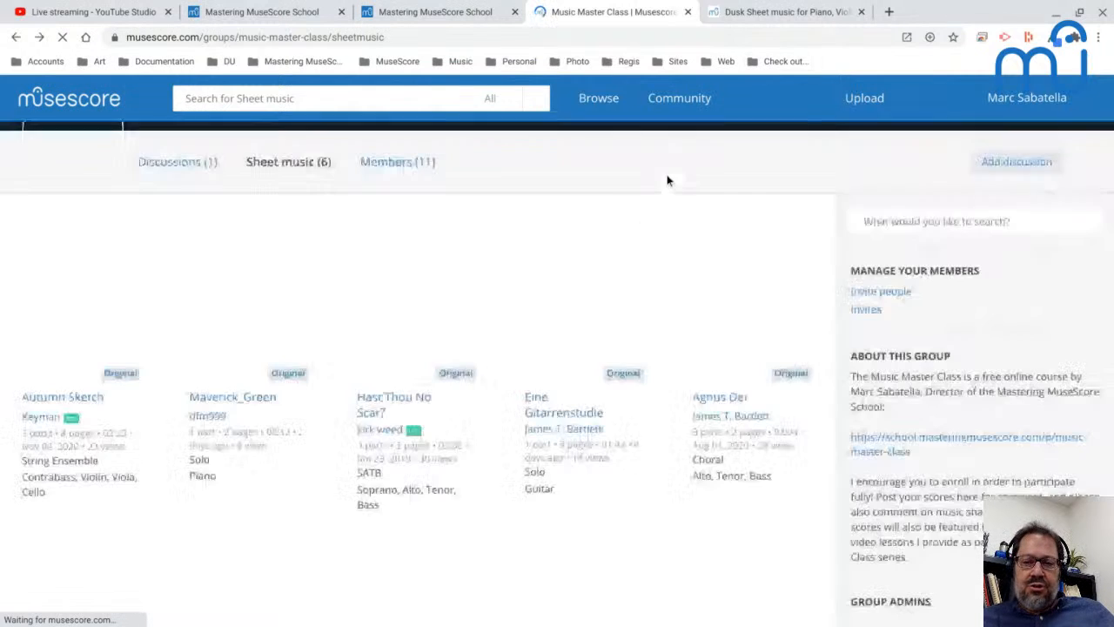
scroll(673, 304, "down", 1)
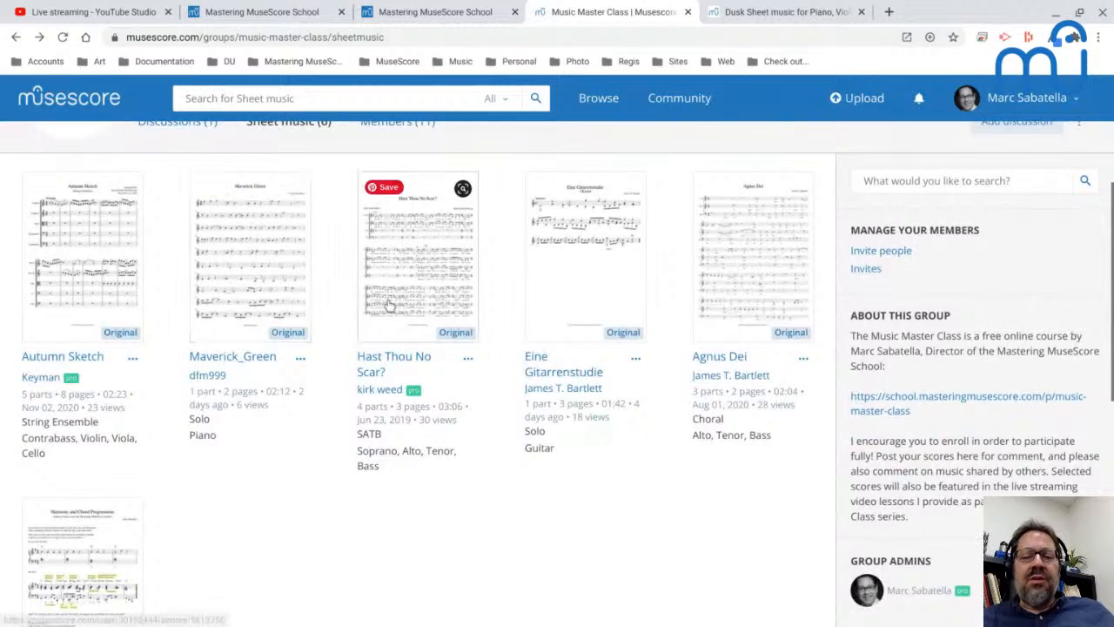
scroll(389, 306, "down", 3)
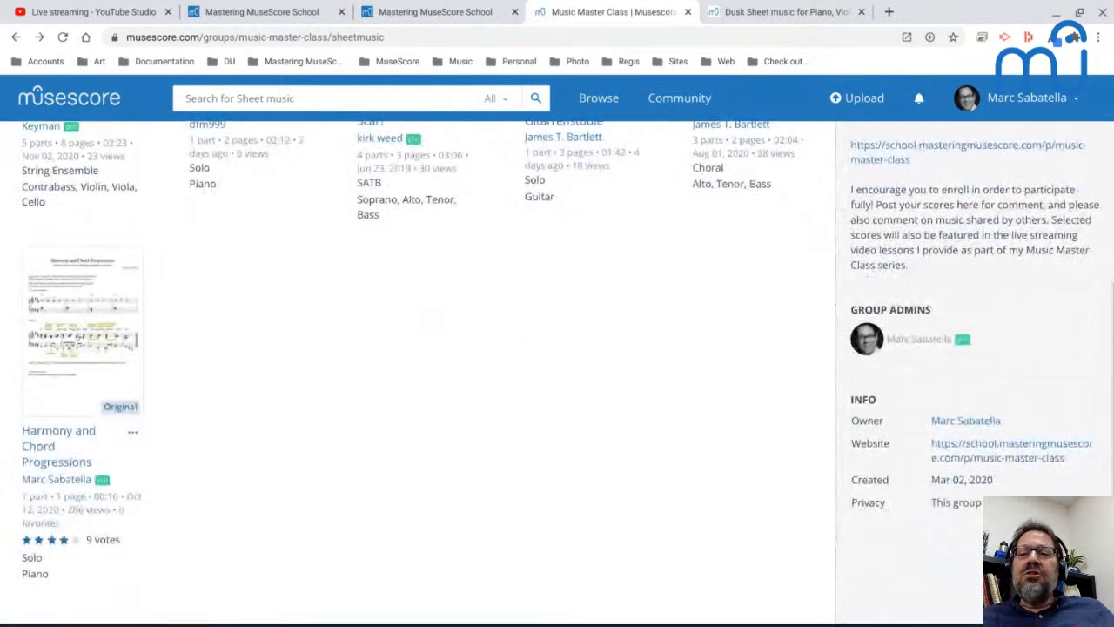
scroll(389, 306, "up", 5)
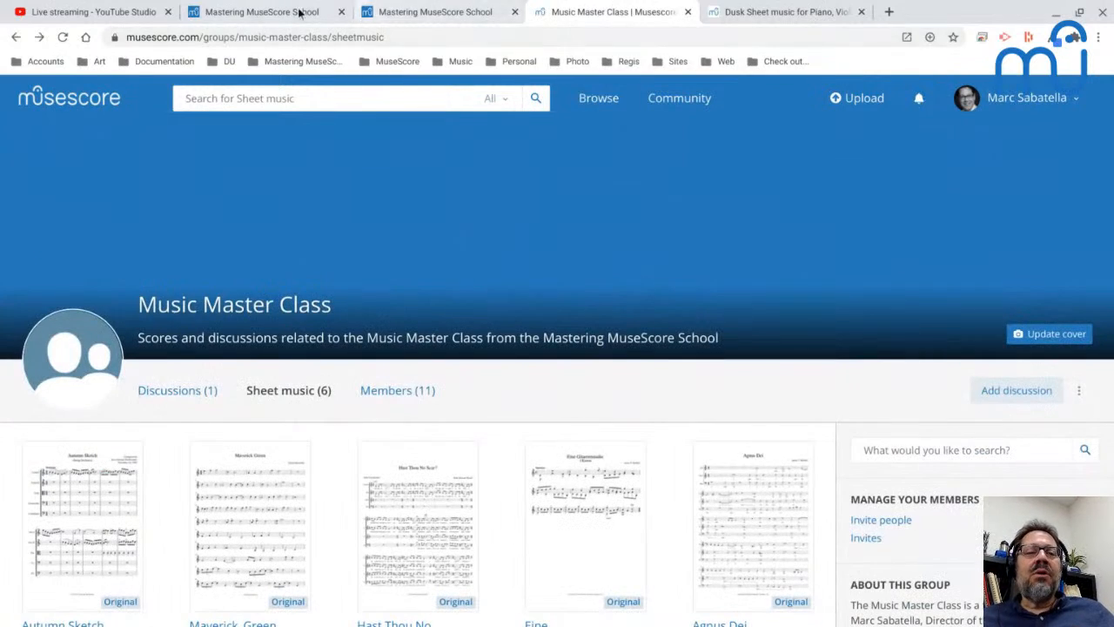
Open the Scores page from the Post Your Music! section of the Music Master Class course curriculum.
left_click(253, 12)
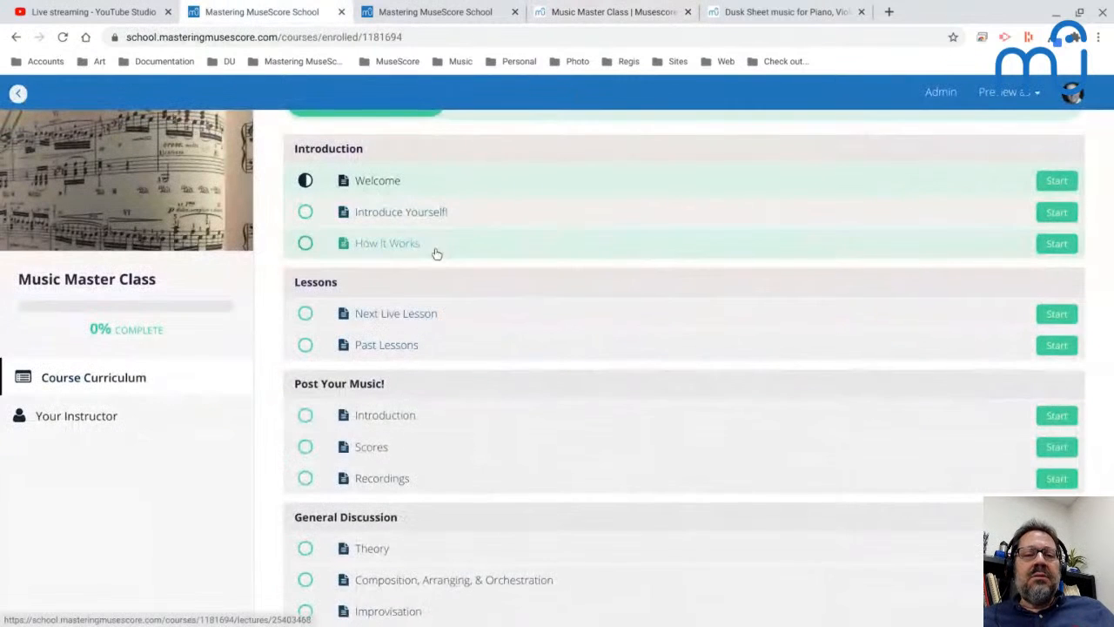
scroll(437, 254, "down", 1)
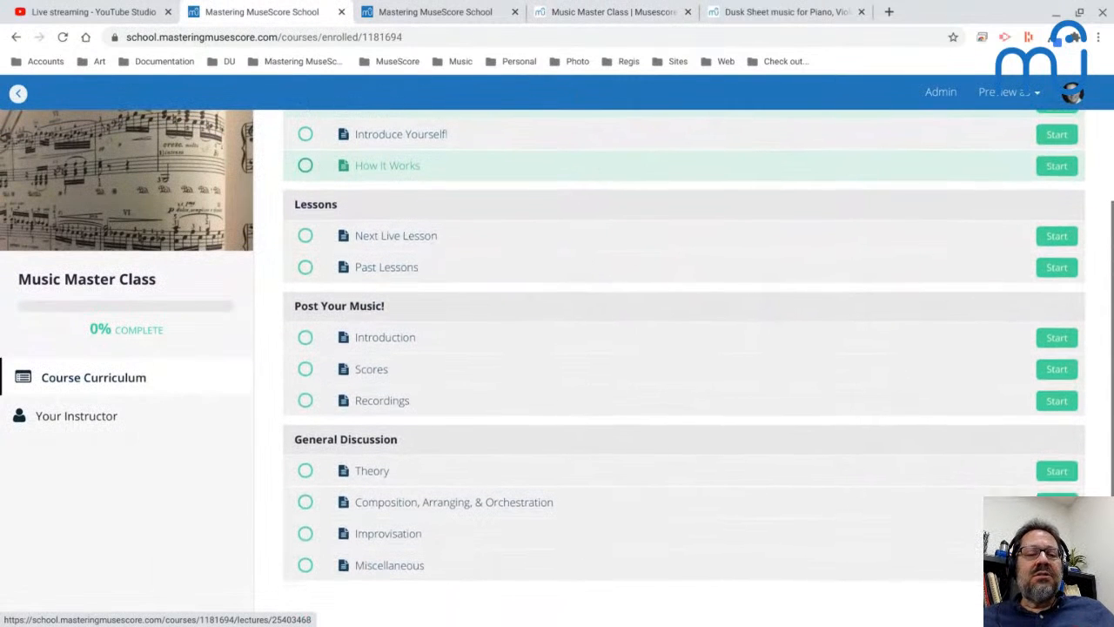
left_click(377, 369)
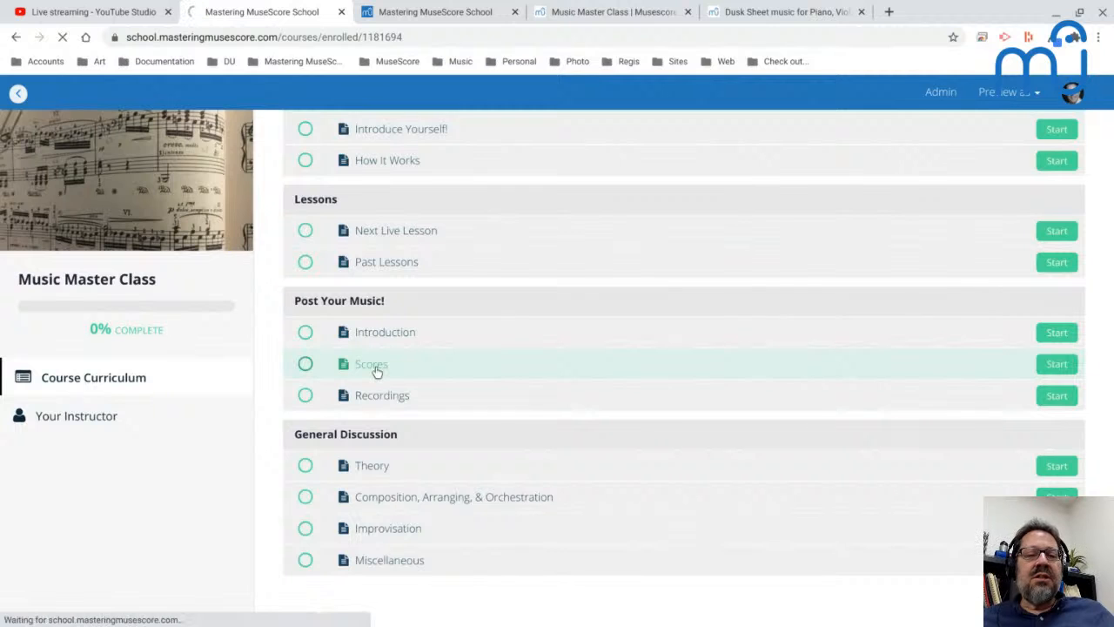
scroll(683, 366, "down", 10)
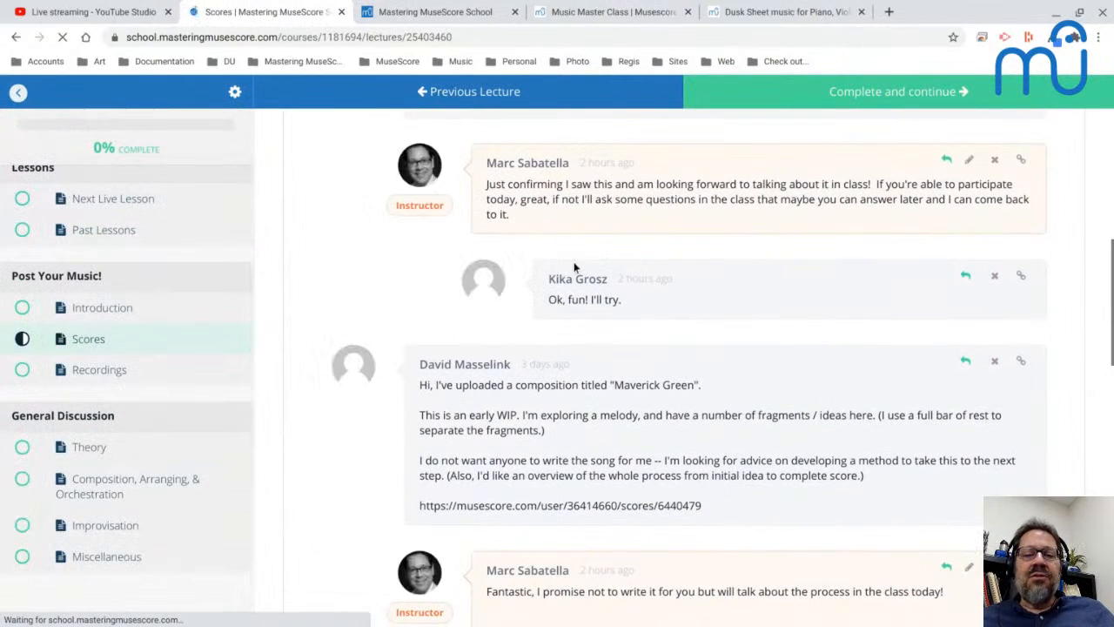
scroll(553, 278, "down", 1)
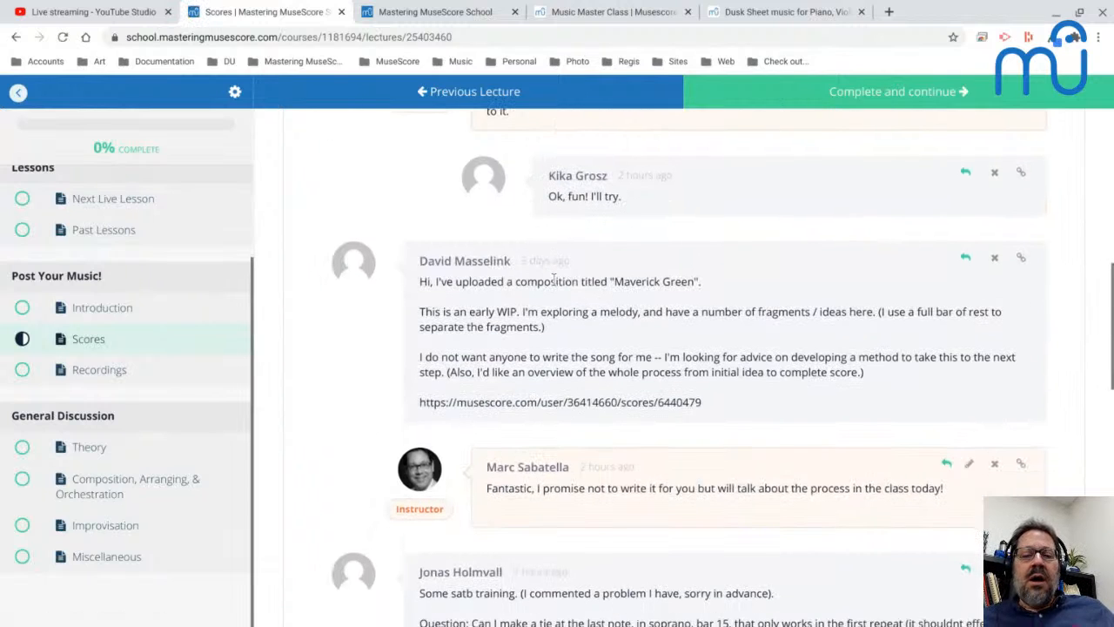
scroll(553, 279, "up", 8)
scroll(683, 366, "down", 8)
scroll(683, 366, "down", 7)
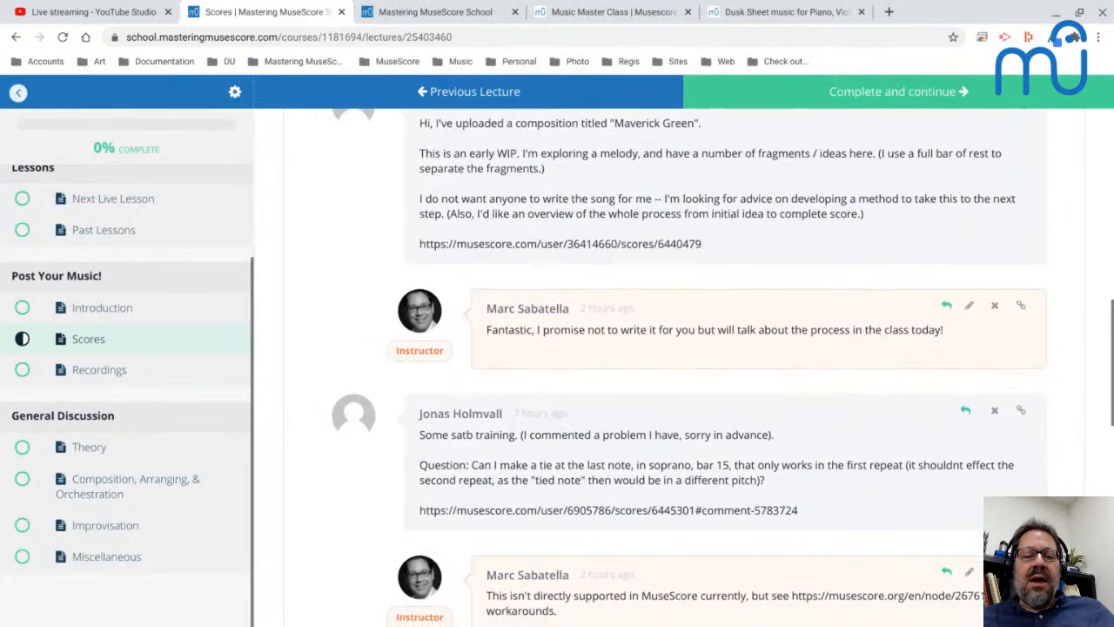
scroll(683, 365, "down", 4)
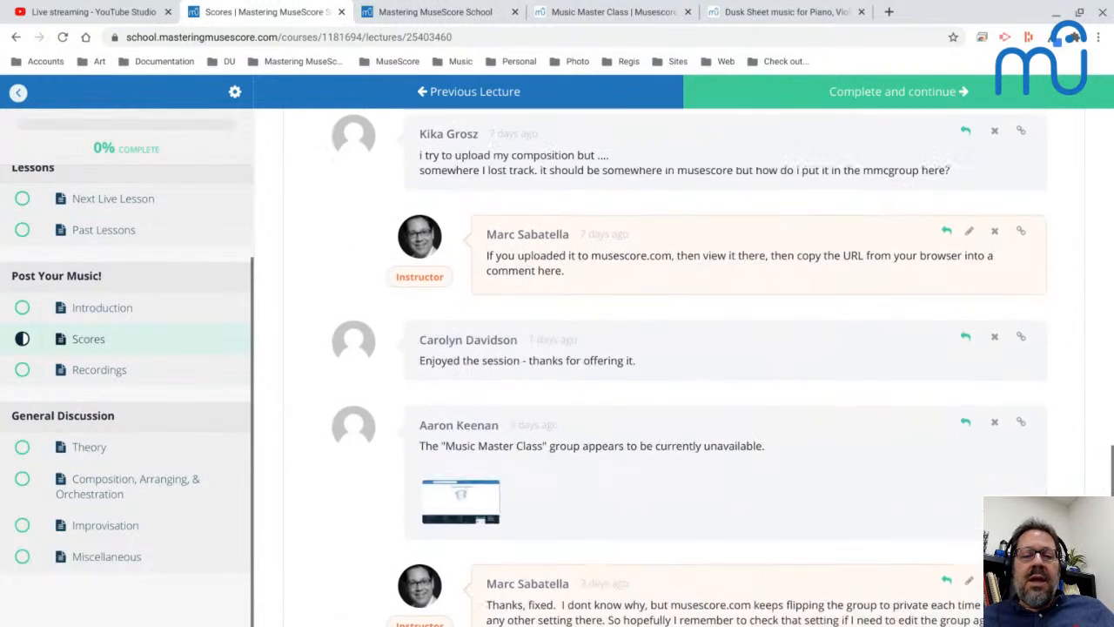
scroll(684, 366, "up", 3)
scroll(668, 276, "up", 3)
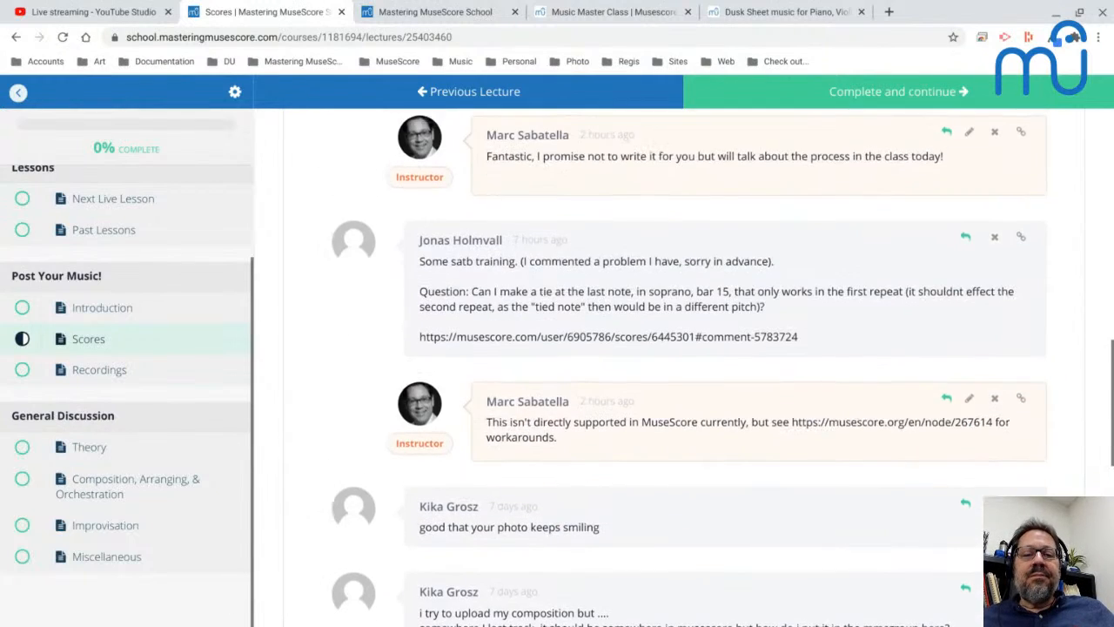
Copy the score link from the first comment on the Scores page and load it in place of the Dusk score.
scroll(669, 276, "up", 3)
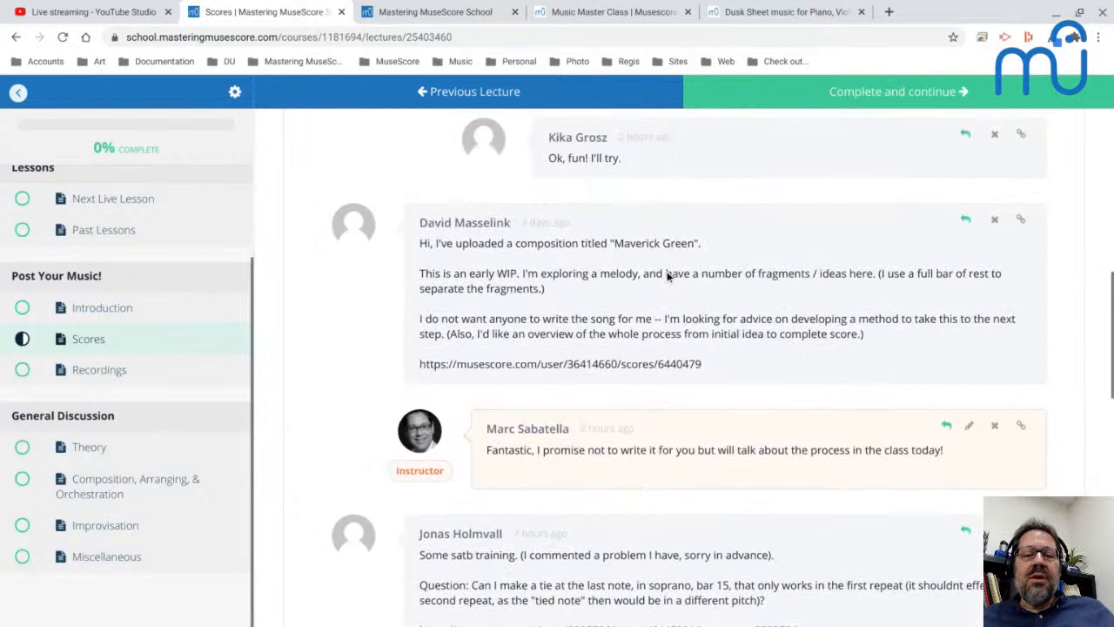
scroll(667, 271, "up", 3)
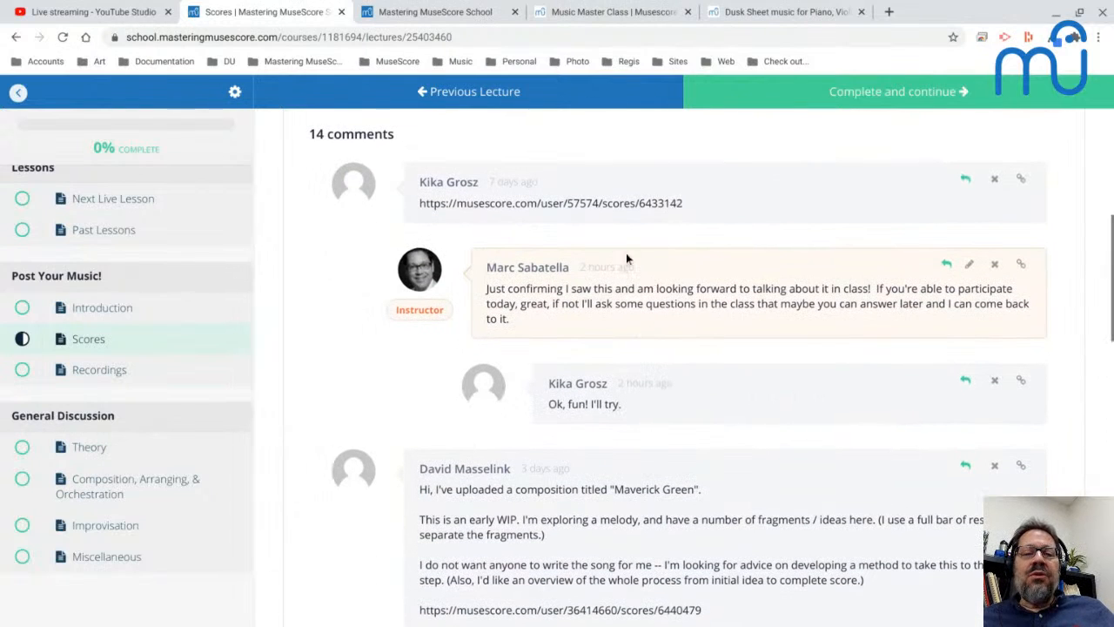
left_click_drag(701, 204, 419, 215)
key("ctrl+c")
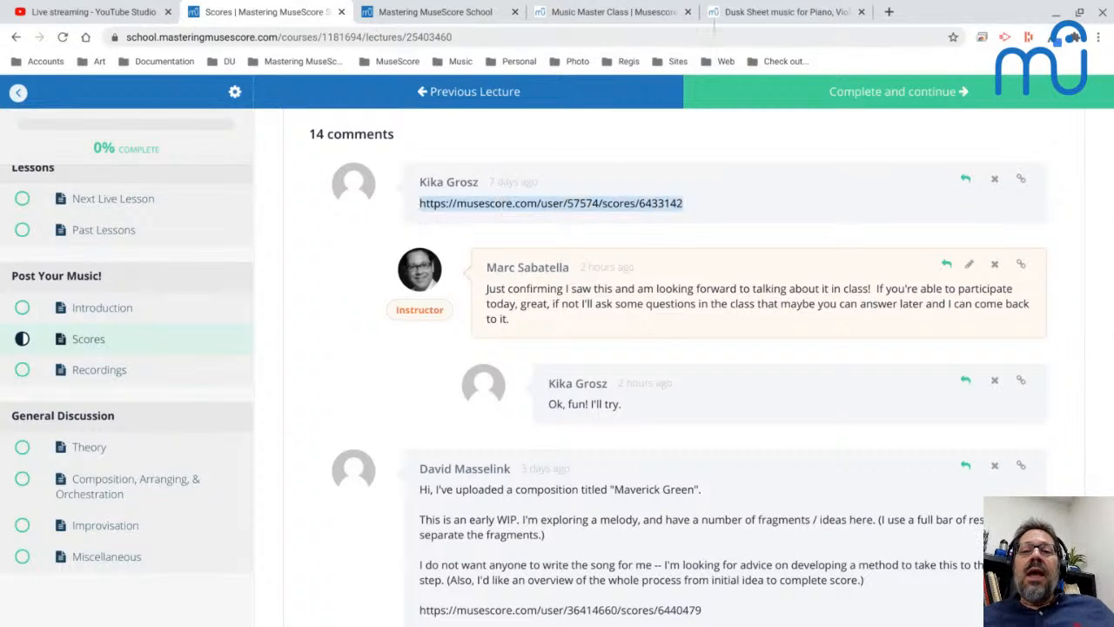
left_click(794, 14)
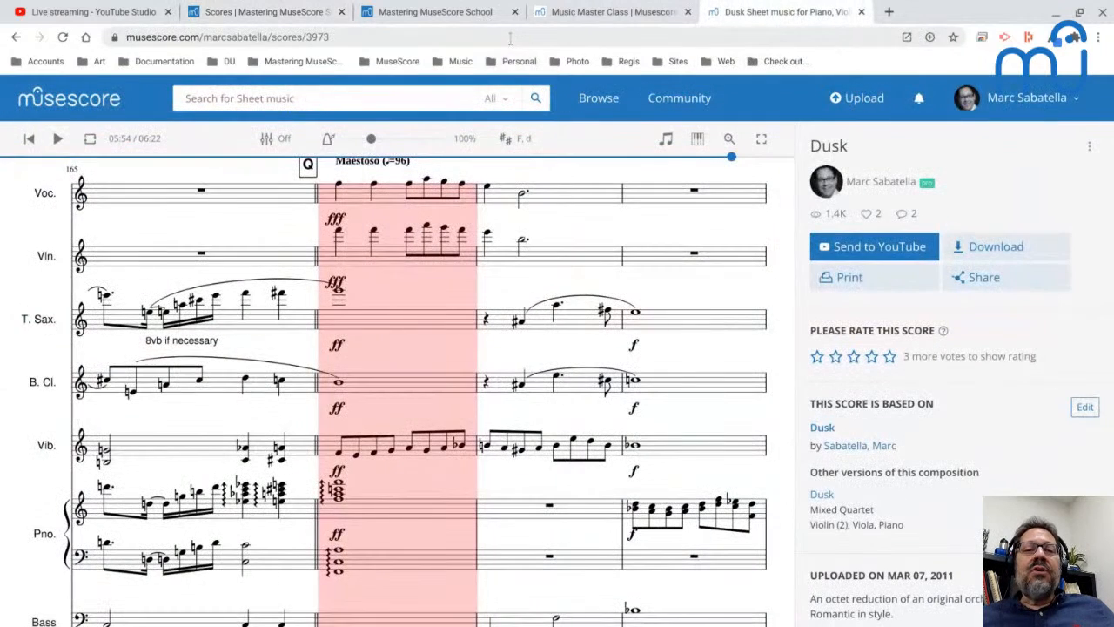
left_click(510, 38)
key("ctrl+v")
key("Return")
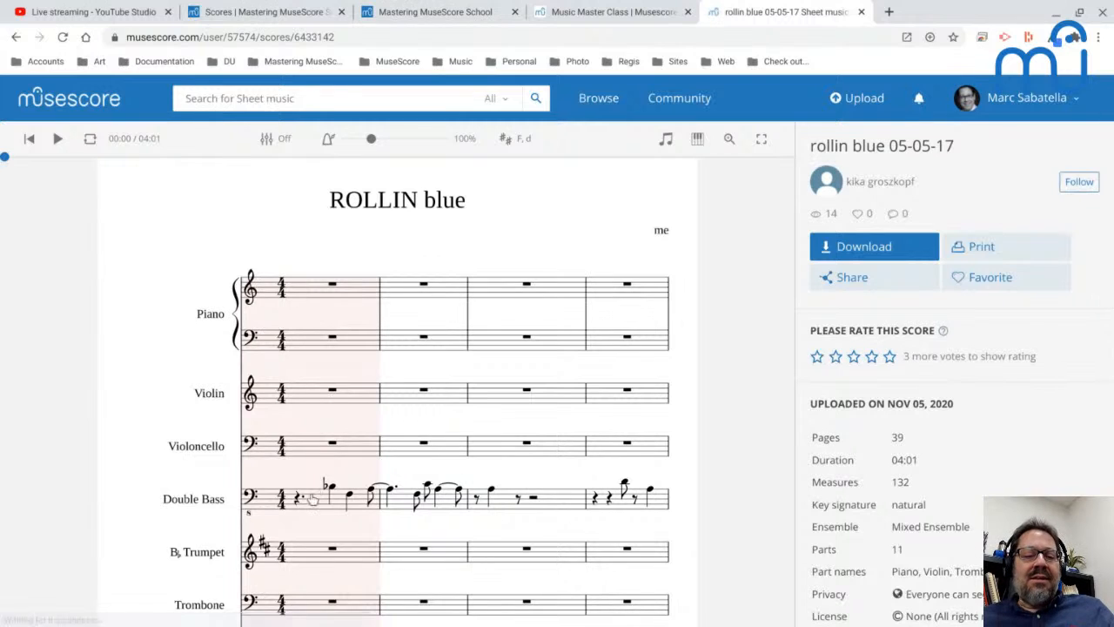
Play the rollin blue 05-05-17 score from the start and pause playback in measure 10.
scroll(311, 502, "down", 1)
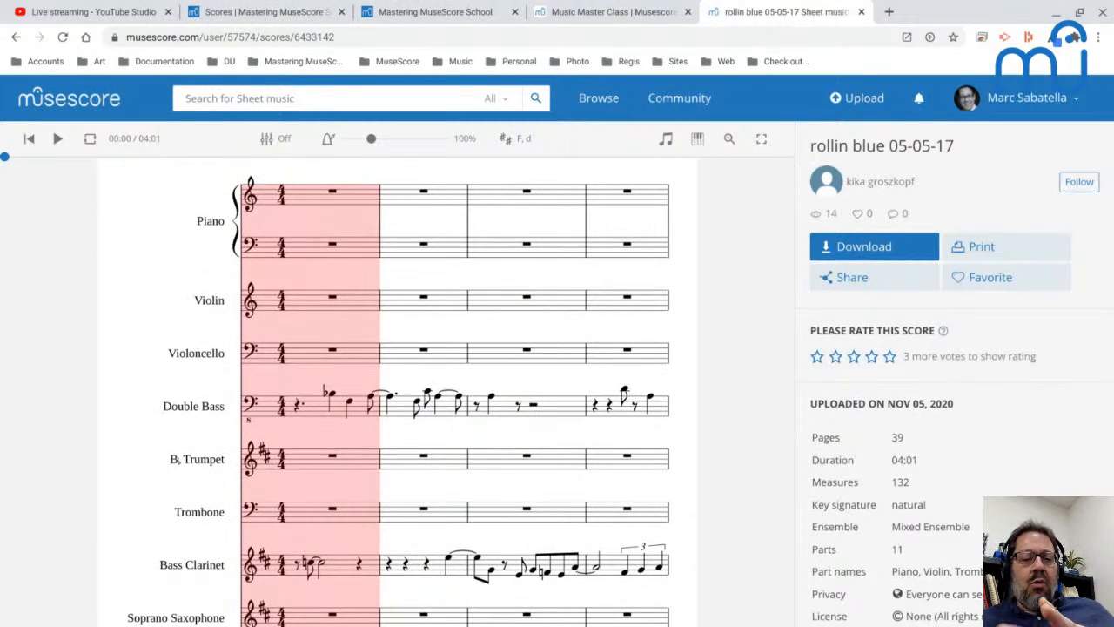
key("space")
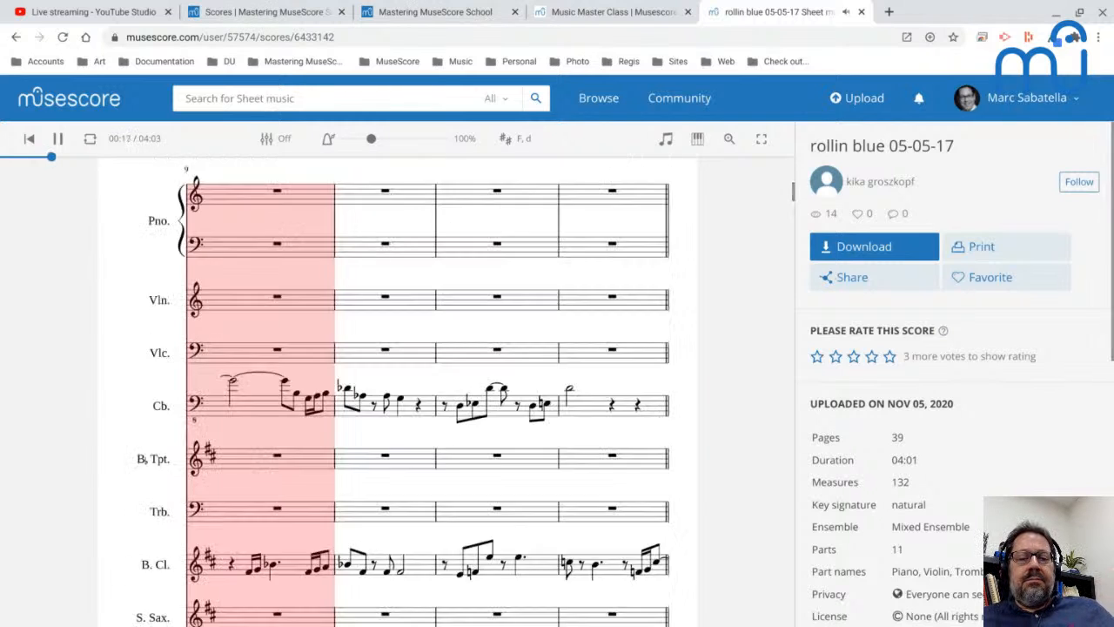
key("space")
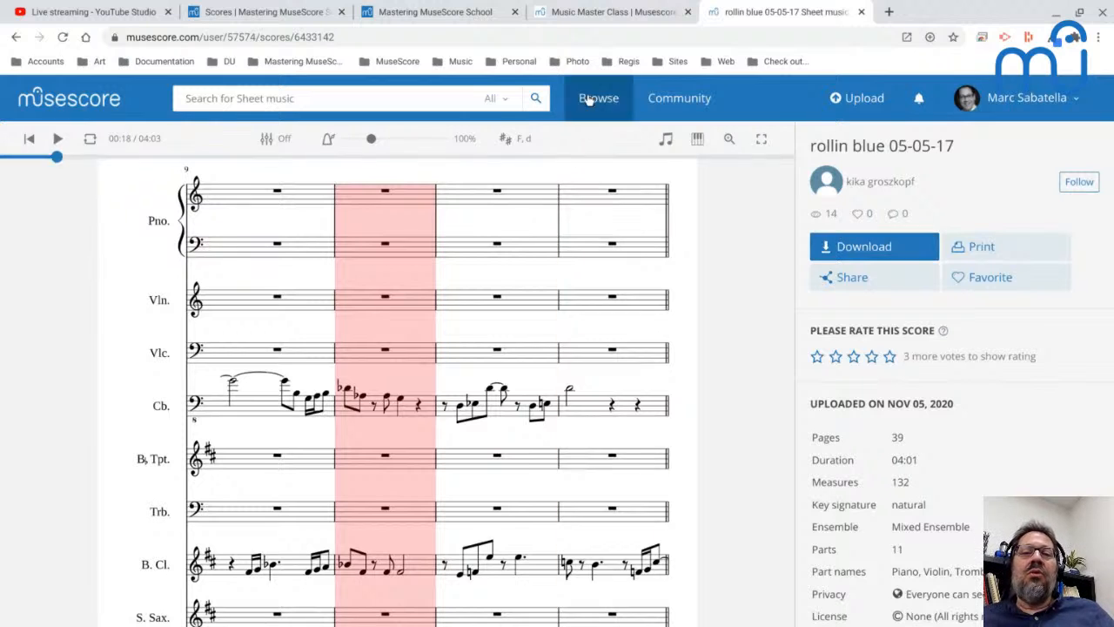
Copy the address of the Music Master Class group's sheet music page and open it in a new incognito window.
left_click(583, 15)
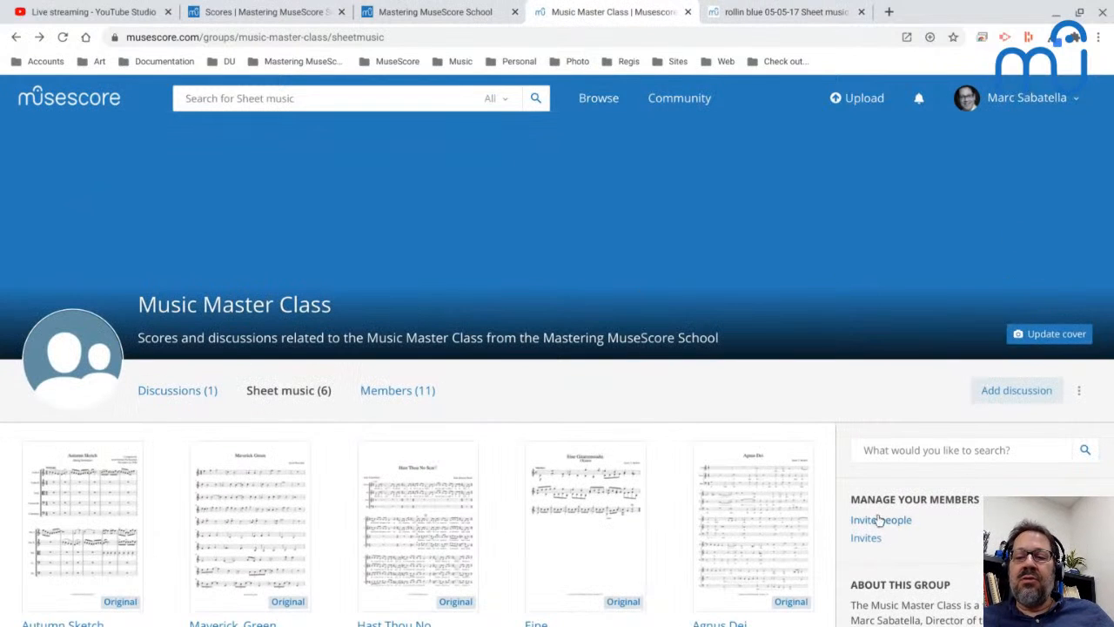
scroll(873, 514, "down", 2)
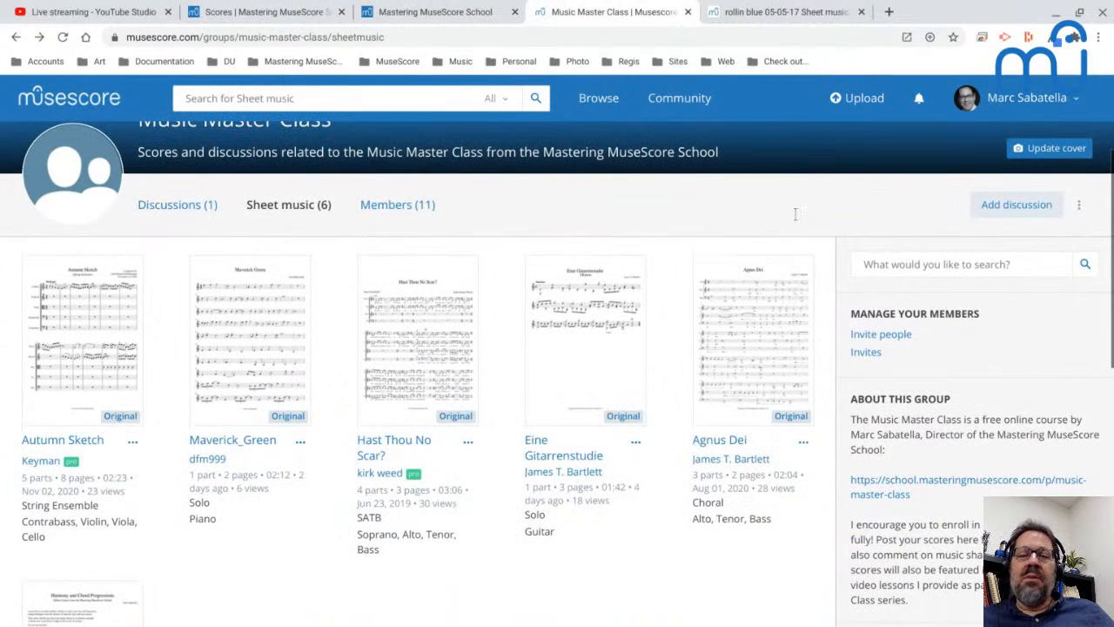
left_click(534, 34)
key("ctrl+c")
key("ctrl+shift+n")
key("ctrl+v")
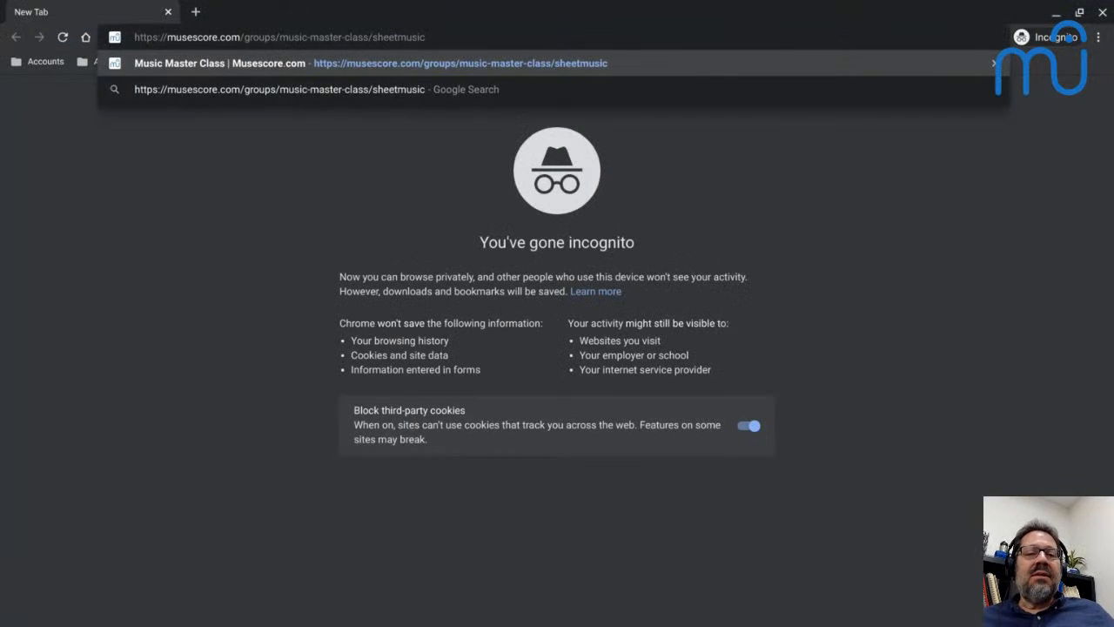
key("Return")
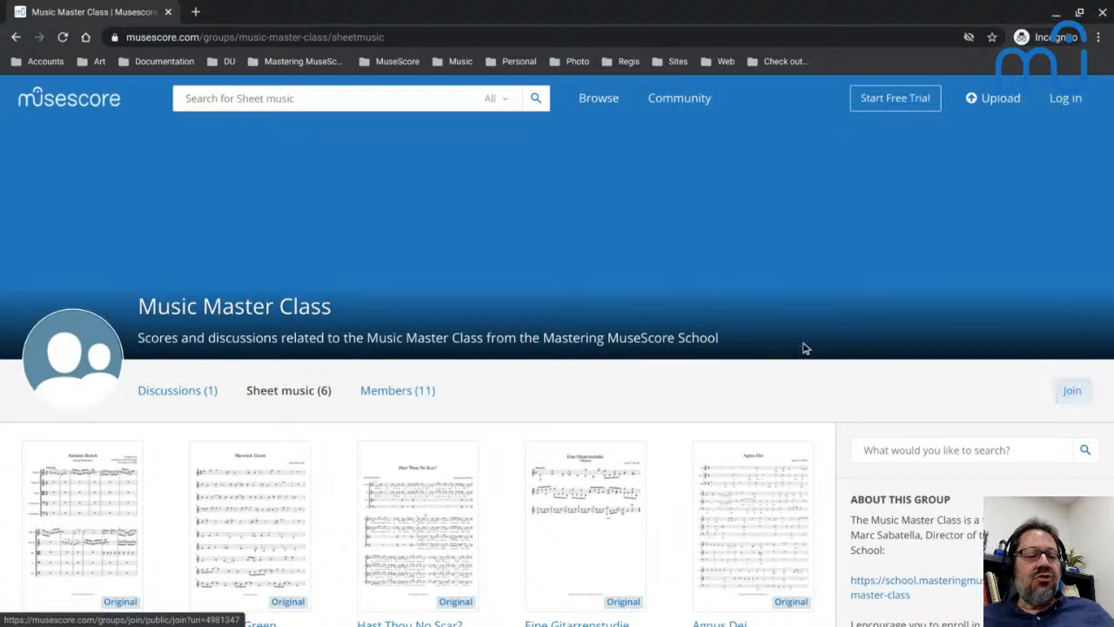
Look over the group's sheet music list and group information as a logged-out visitor sees them.
scroll(803, 342, "down", 2)
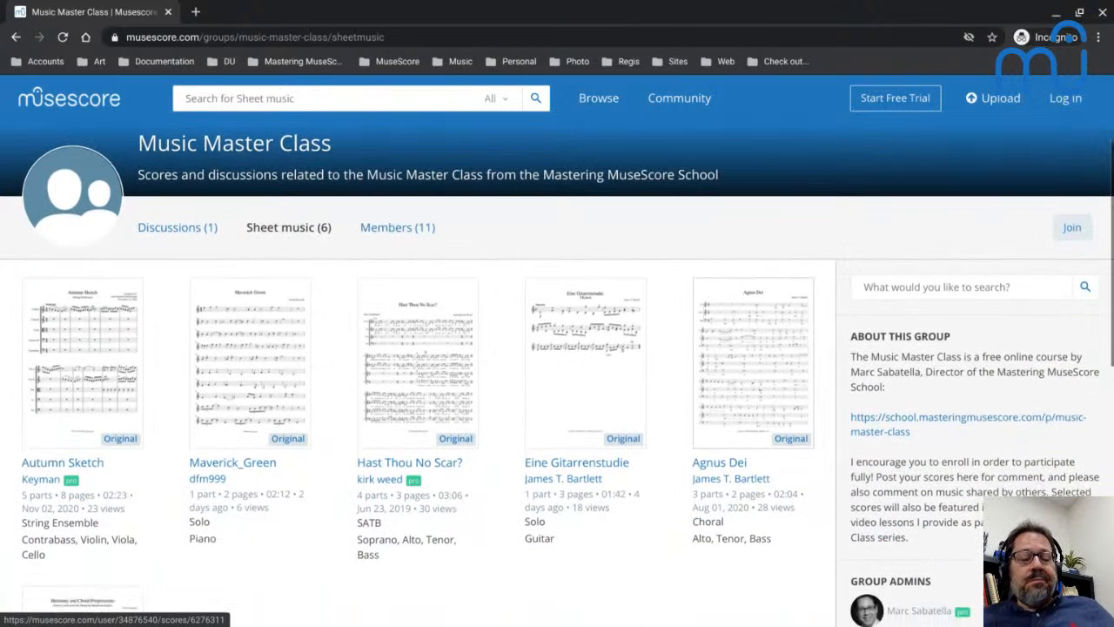
scroll(802, 342, "down", 3)
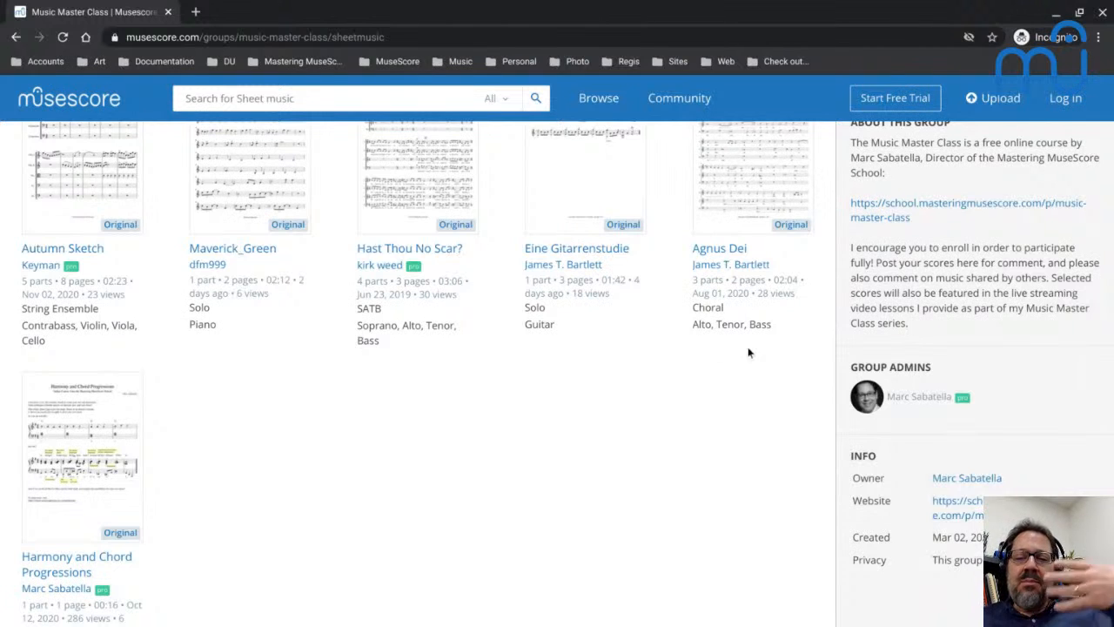
scroll(681, 348, "up", 3)
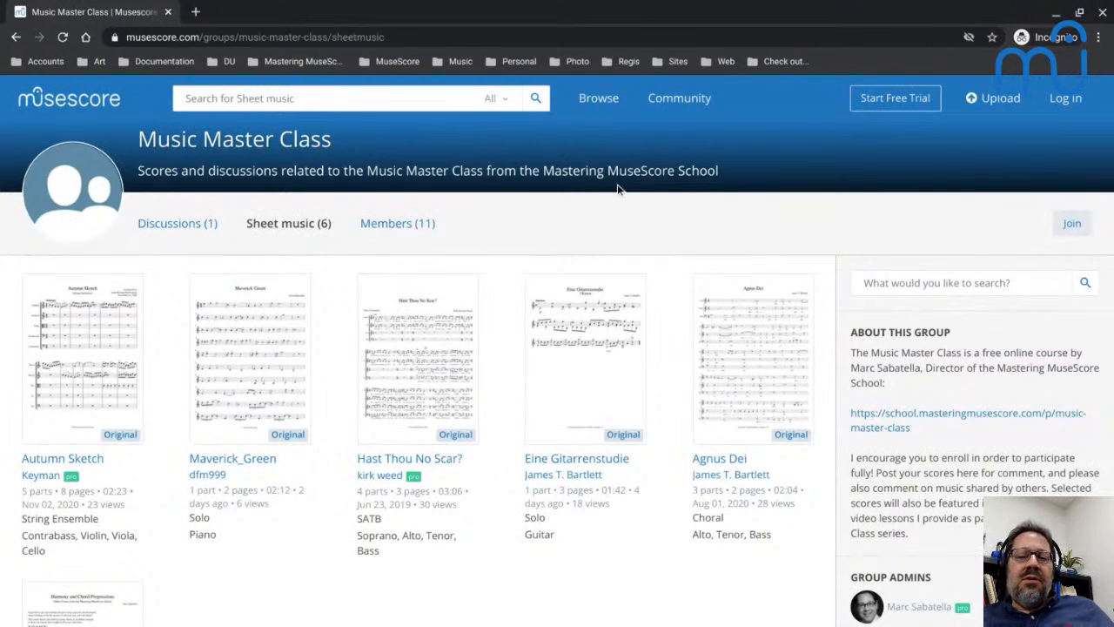
Return to the regular browser window, open the course's Recordings page under Post Your Music! and check its comments.
key("alt+Tab")
left_click(447, 13)
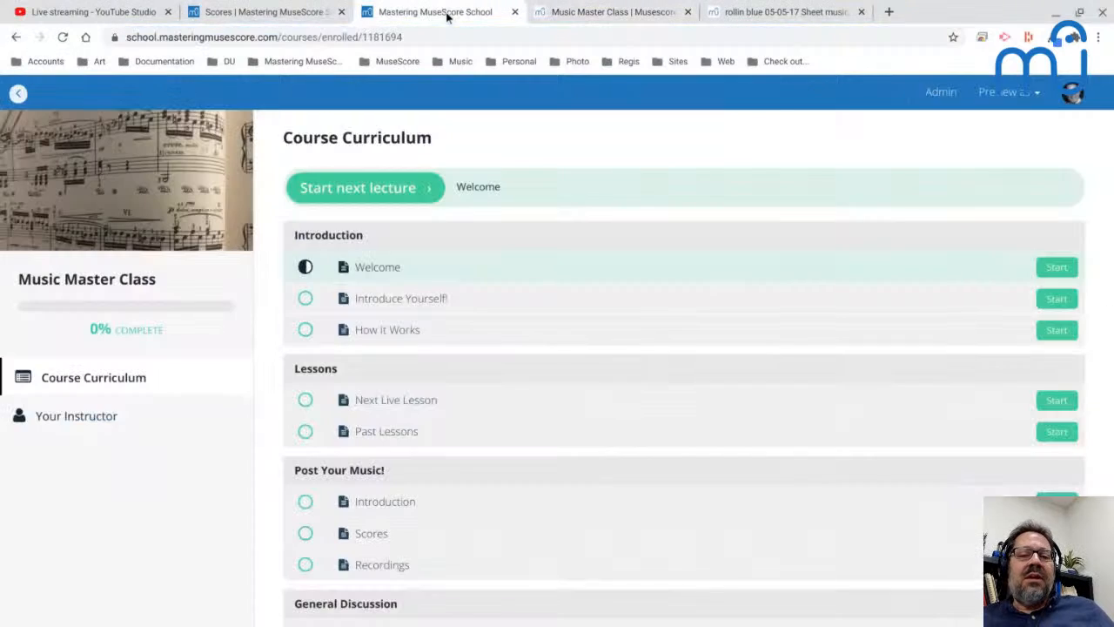
scroll(350, 352, "down", 2)
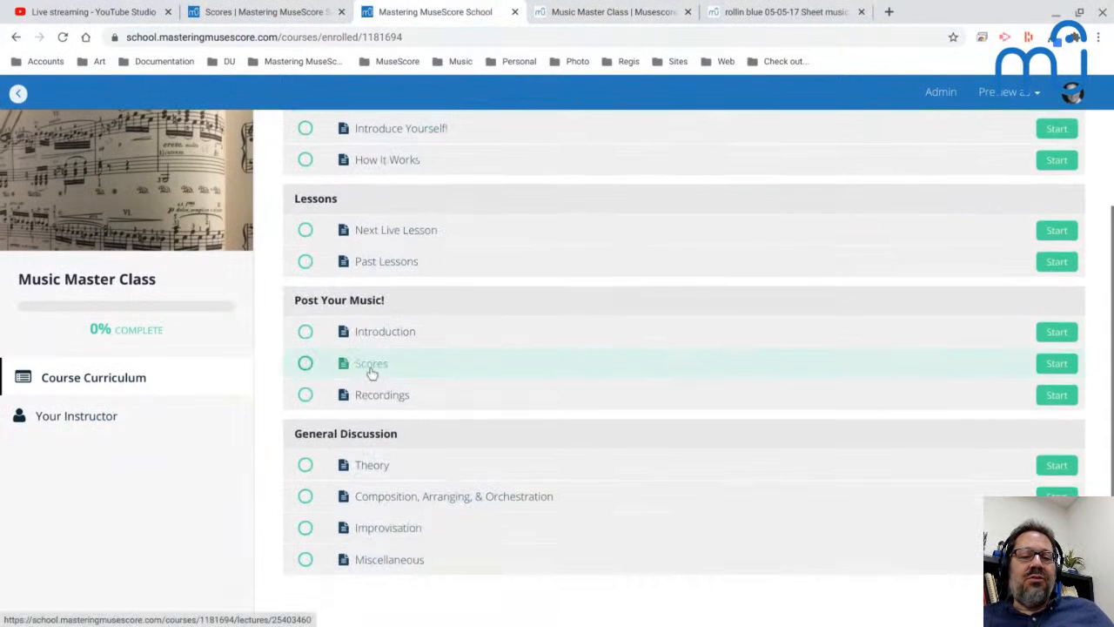
left_click(375, 397)
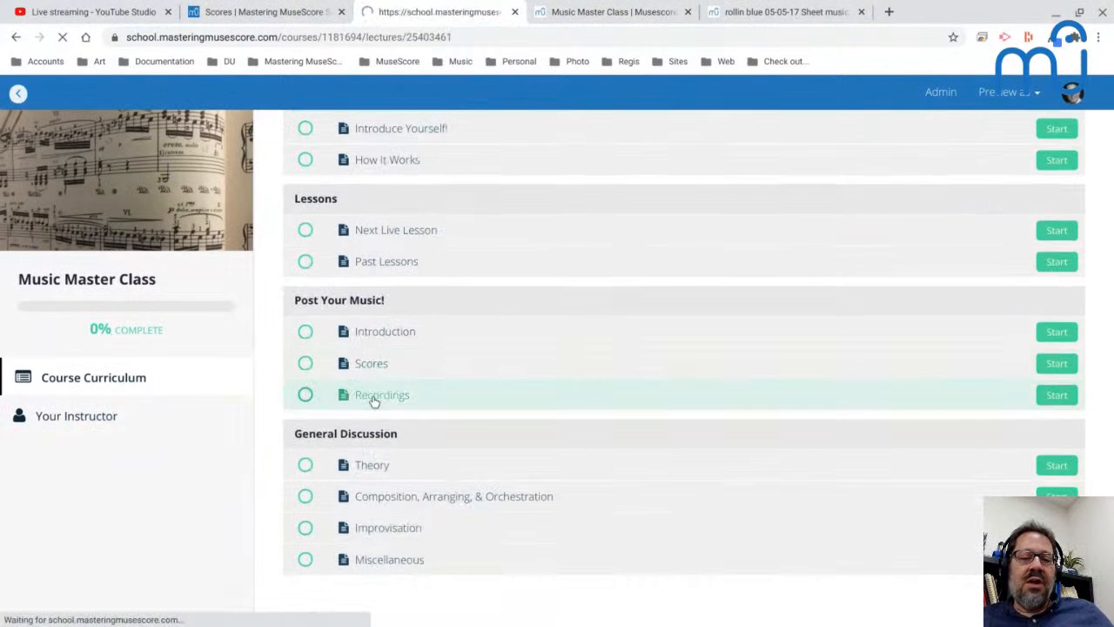
scroll(440, 469, "down", 2)
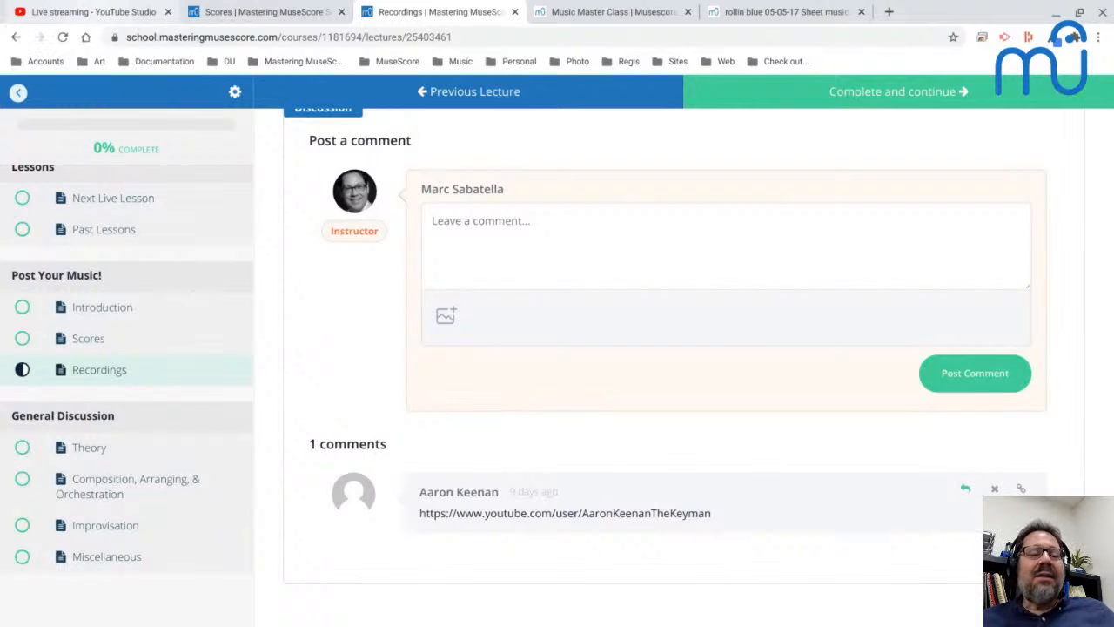
Switch to YouTube Studio and end the Music Master Class live stream, confirming the end.
left_click(94, 13)
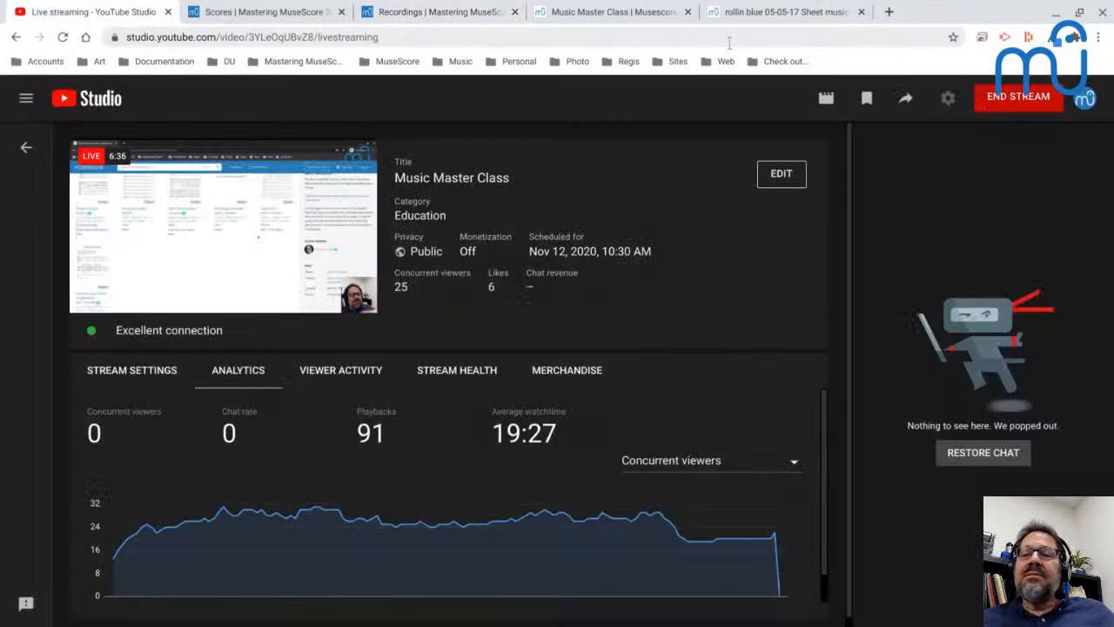
left_click(997, 98)
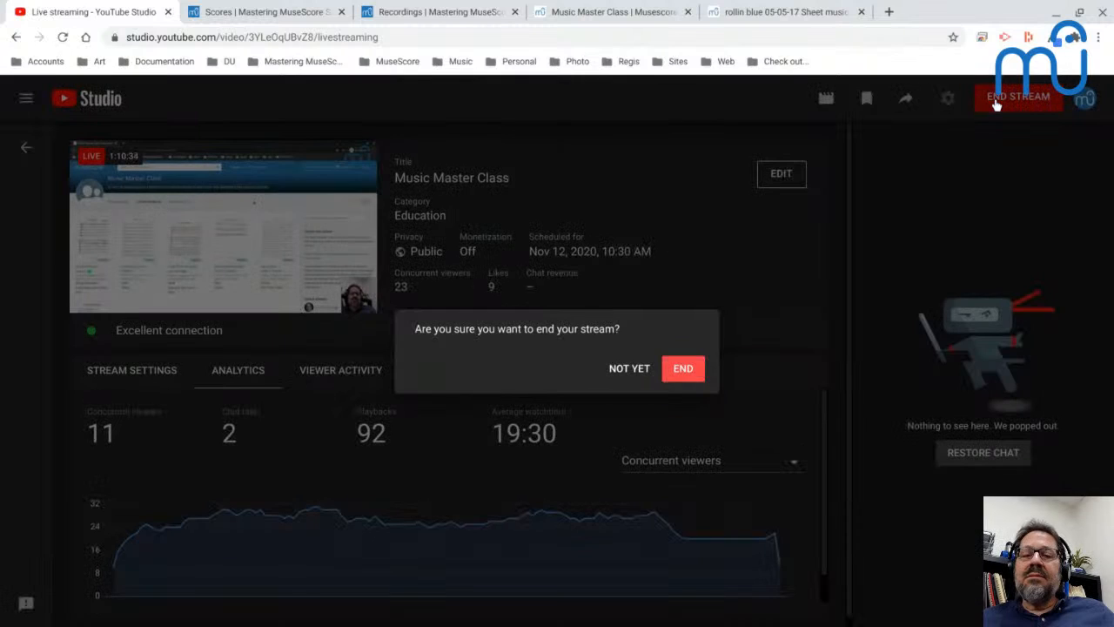
left_click(676, 369)
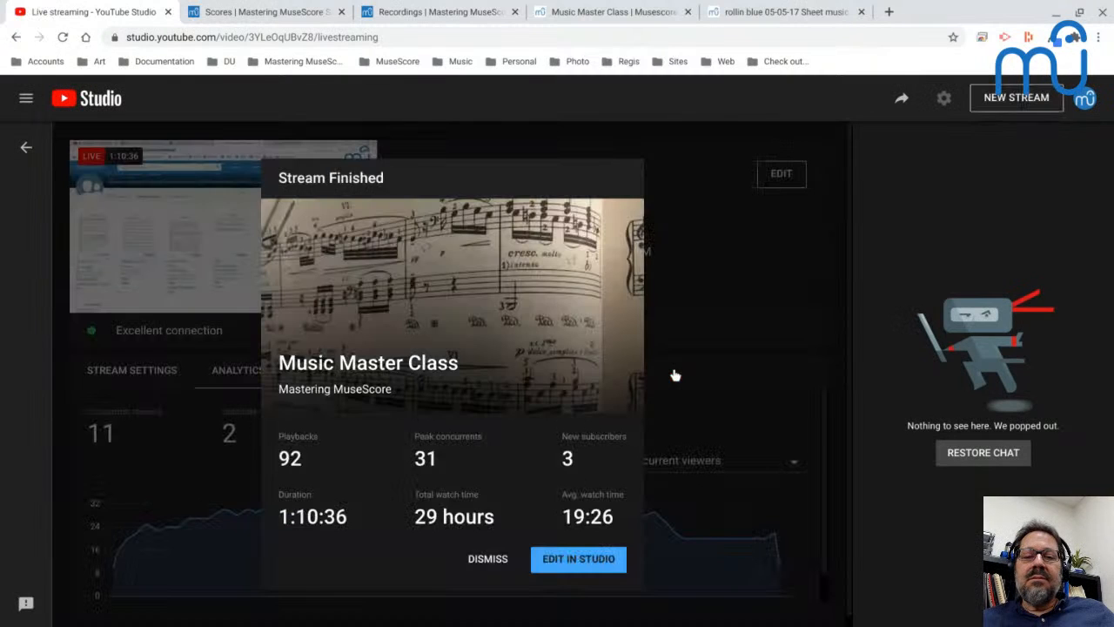